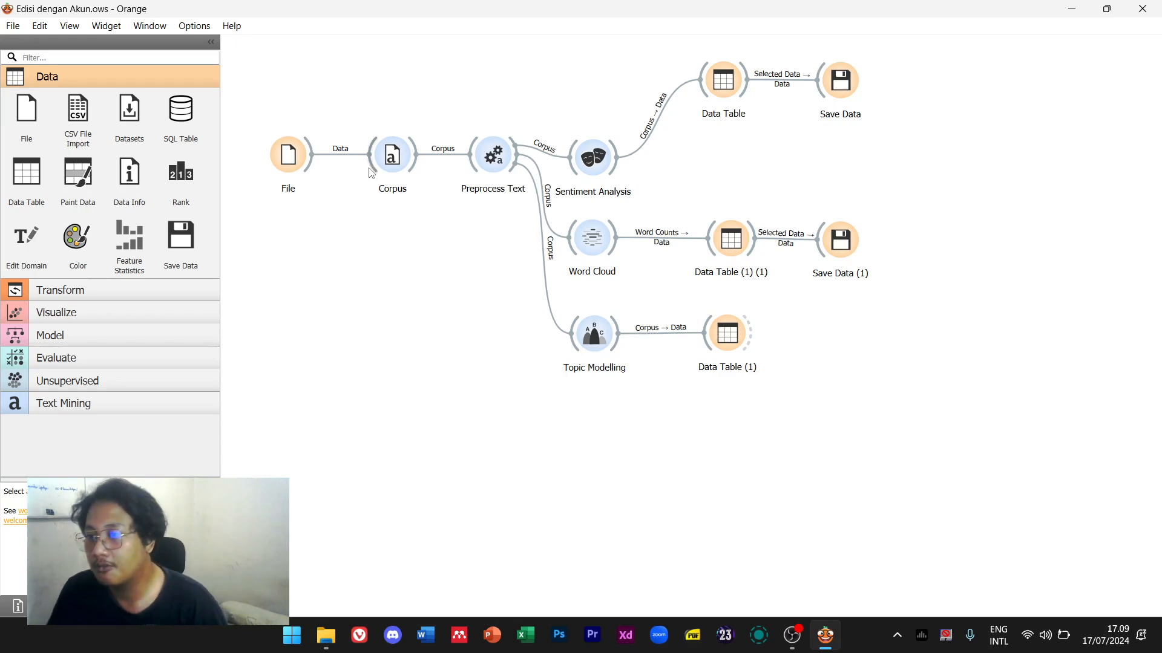
Check the File widget's data source settings, then close them
click(288, 156)
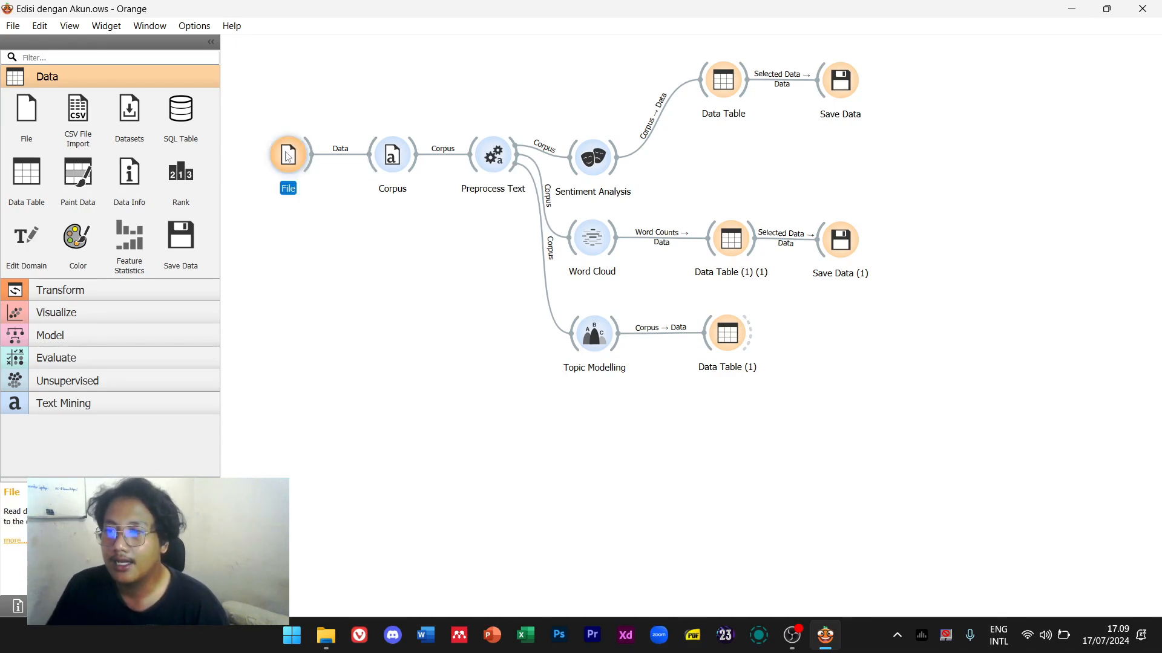
double_click(288, 155)
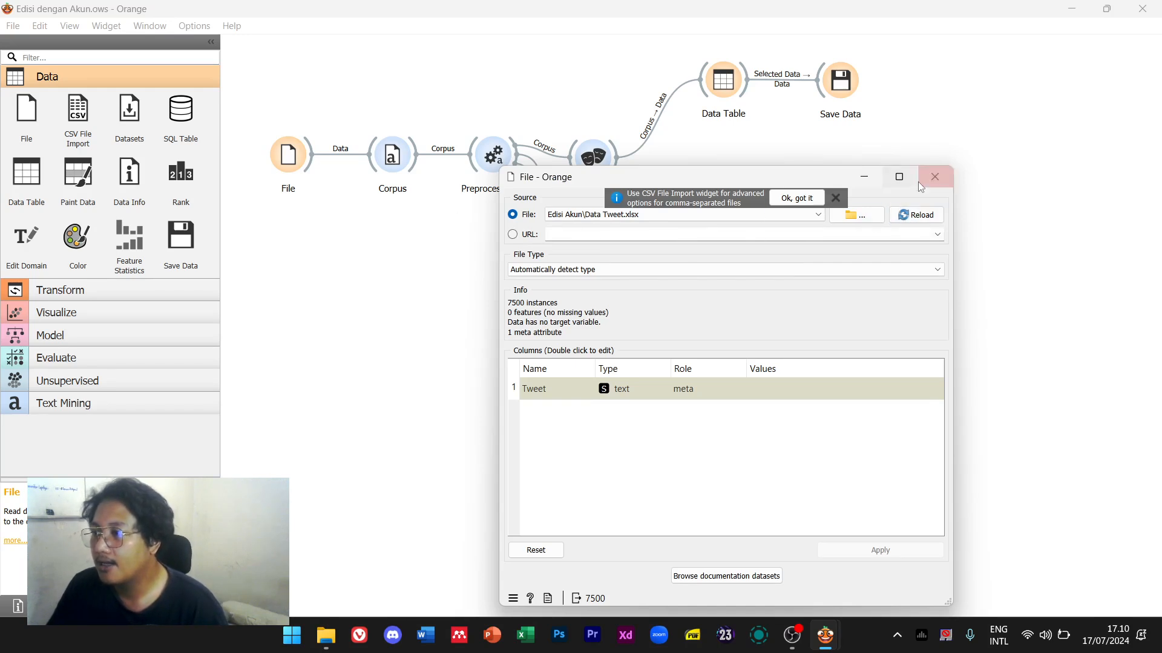
click(934, 176)
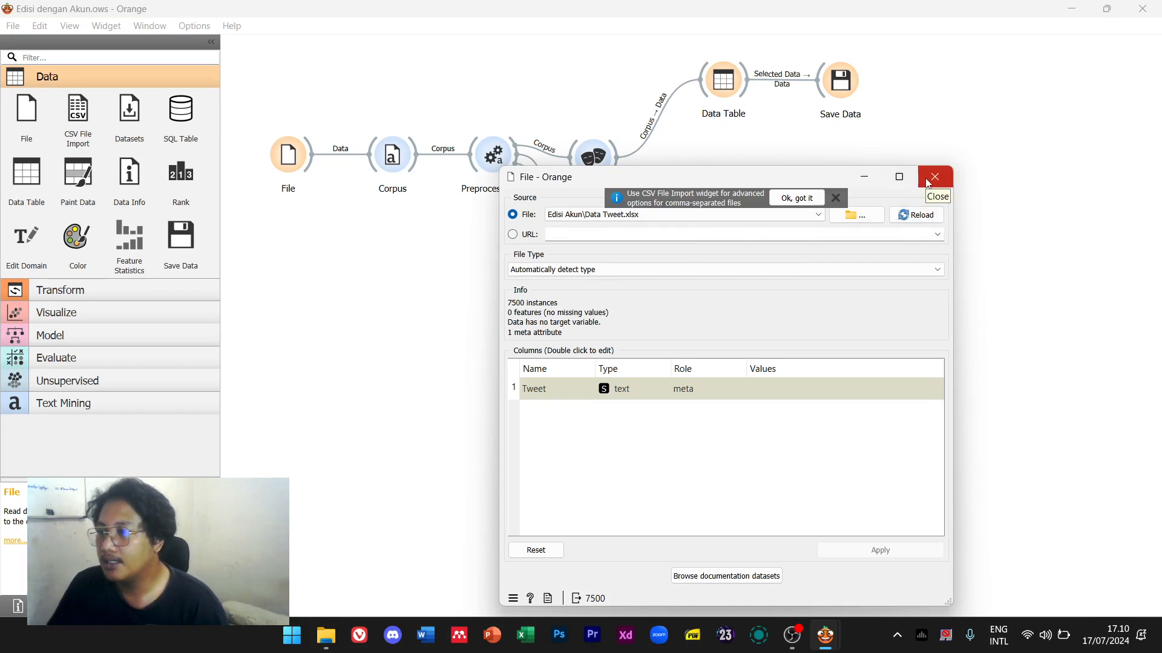
Set the Corpus widget's title variable to Tweet, keeping Indonesian as the language
double_click(392, 156)
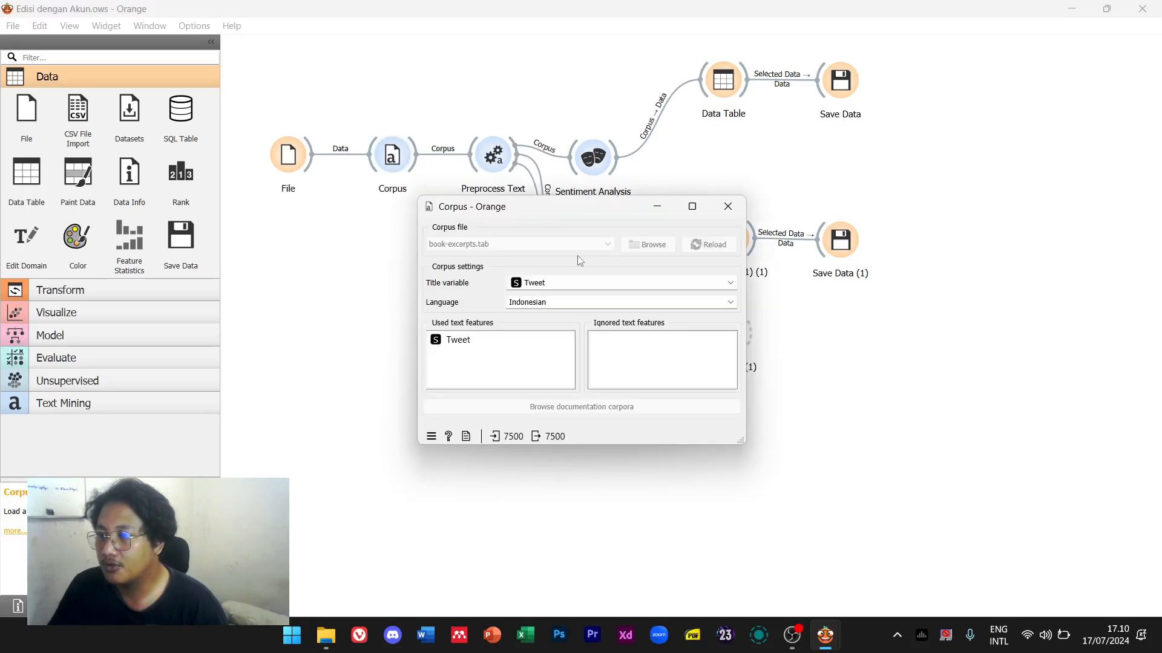
click(557, 287)
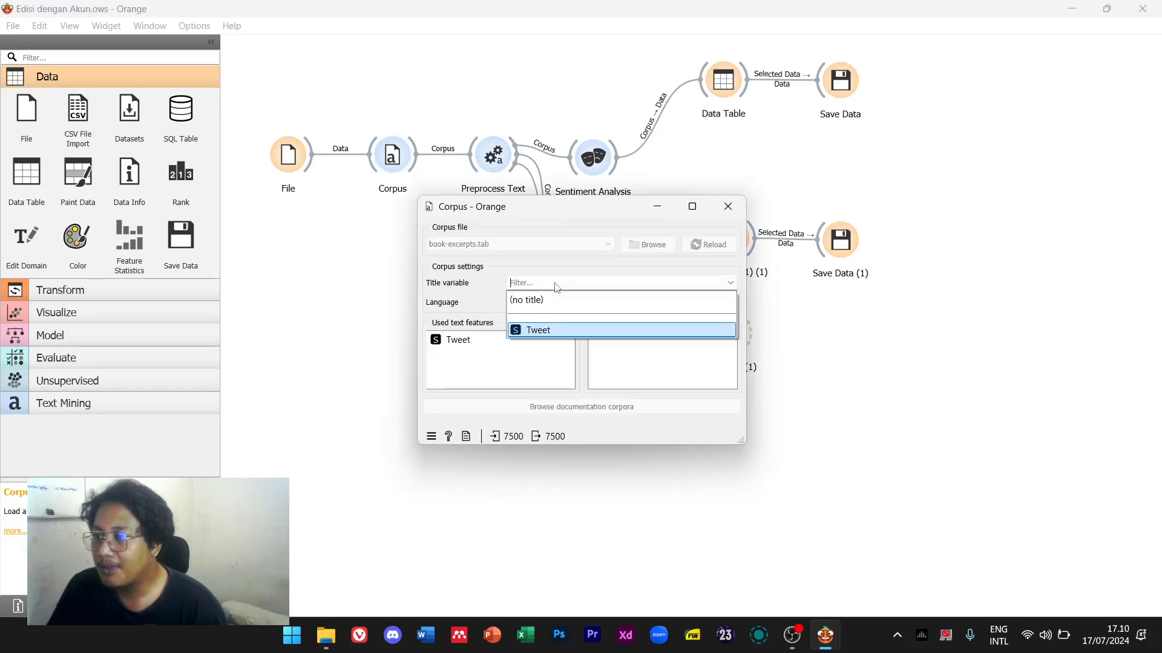
click(492, 295)
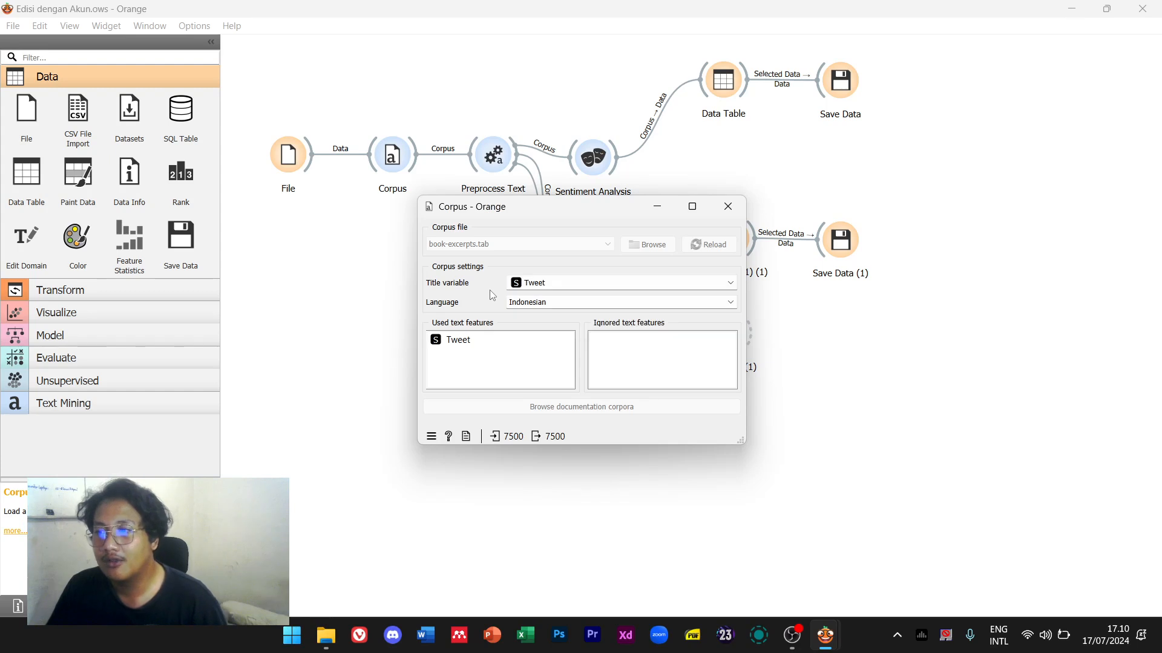
click(534, 304)
click(468, 306)
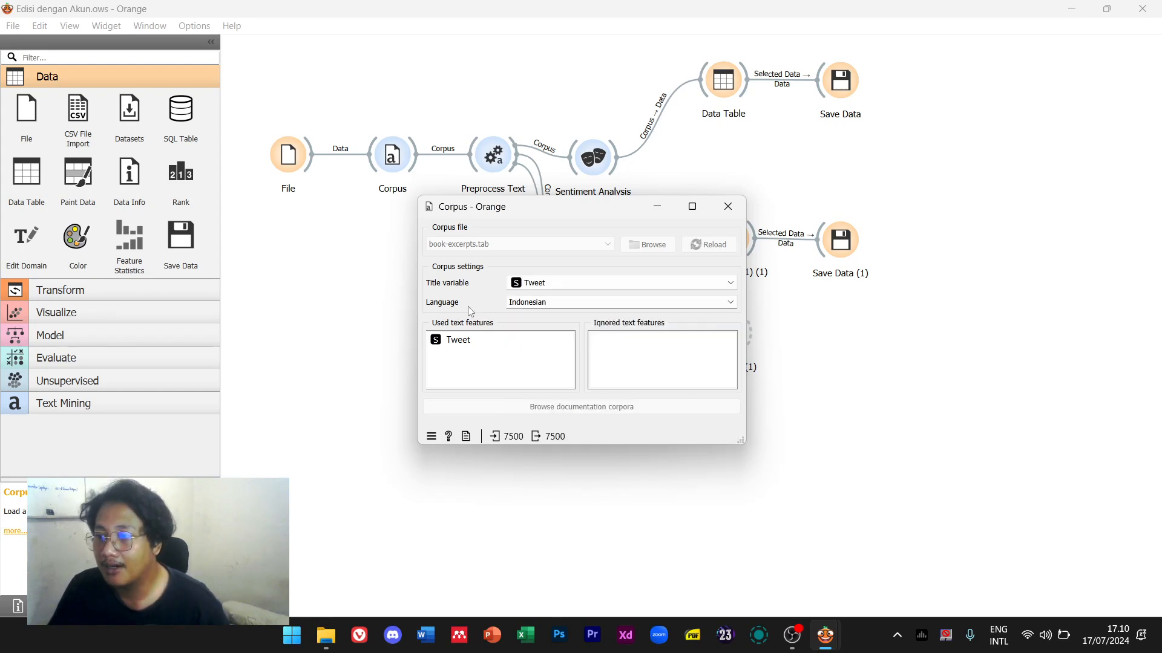
click(534, 286)
click(522, 330)
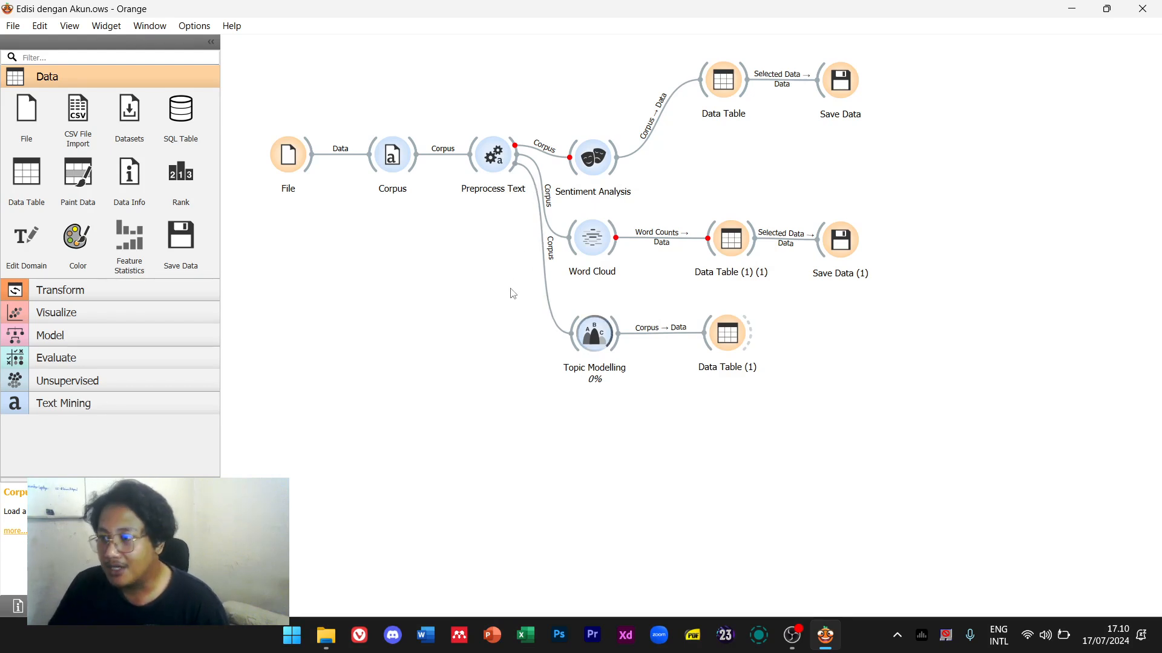
double_click(496, 158)
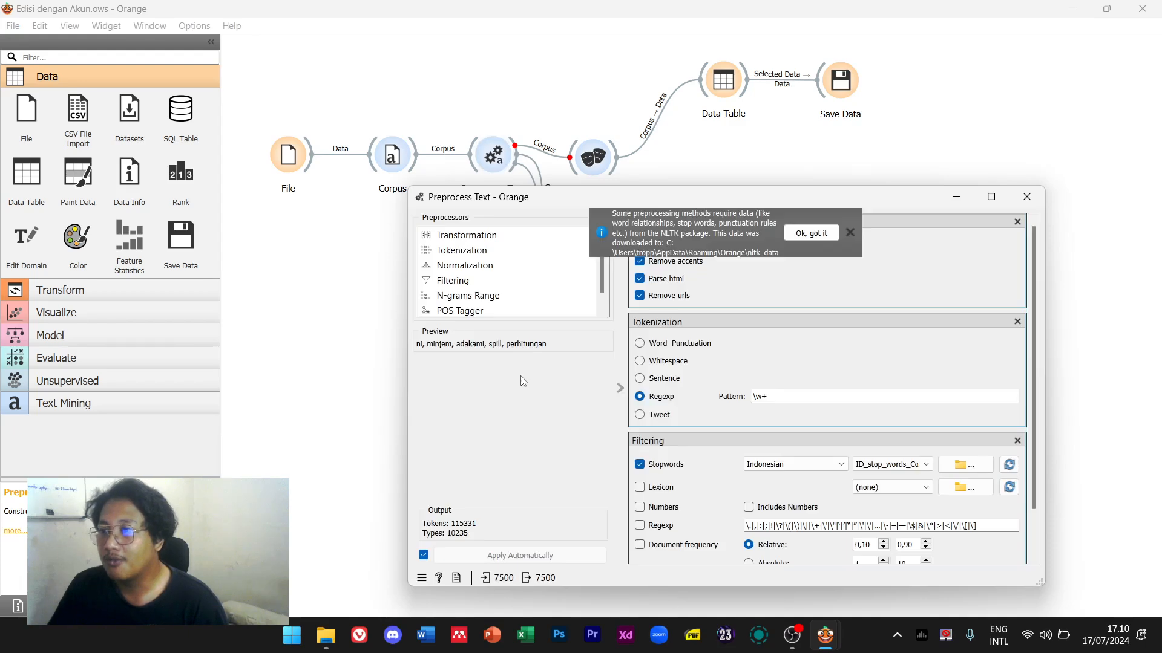
drag(605, 196, 483, 468)
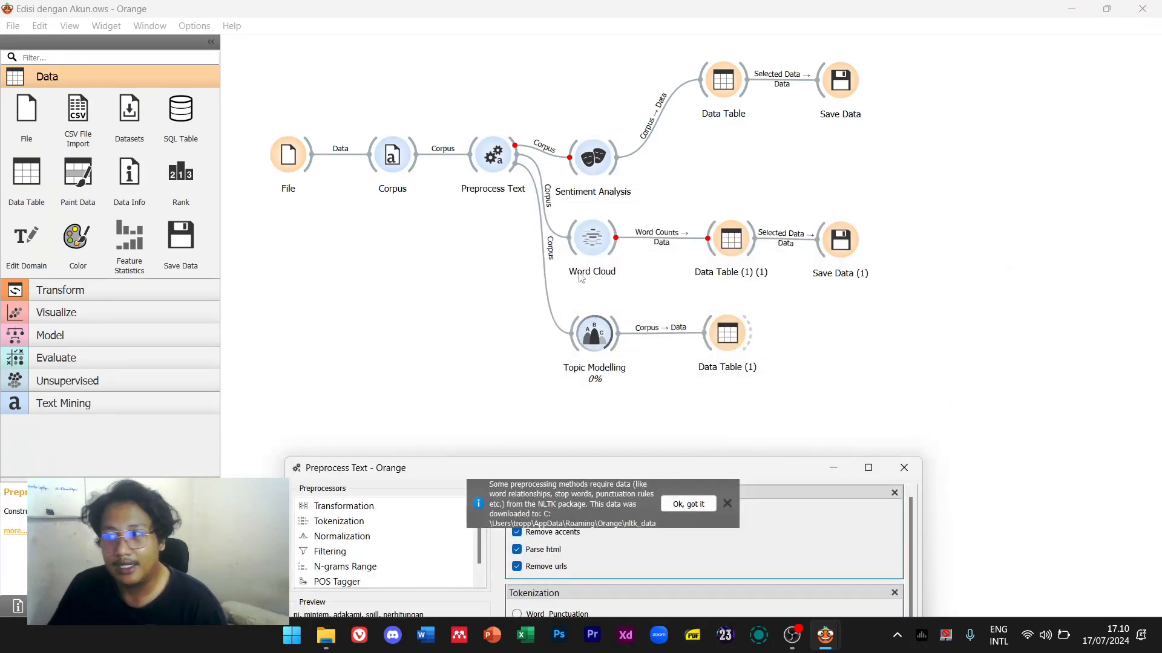
click(593, 159)
click(585, 245)
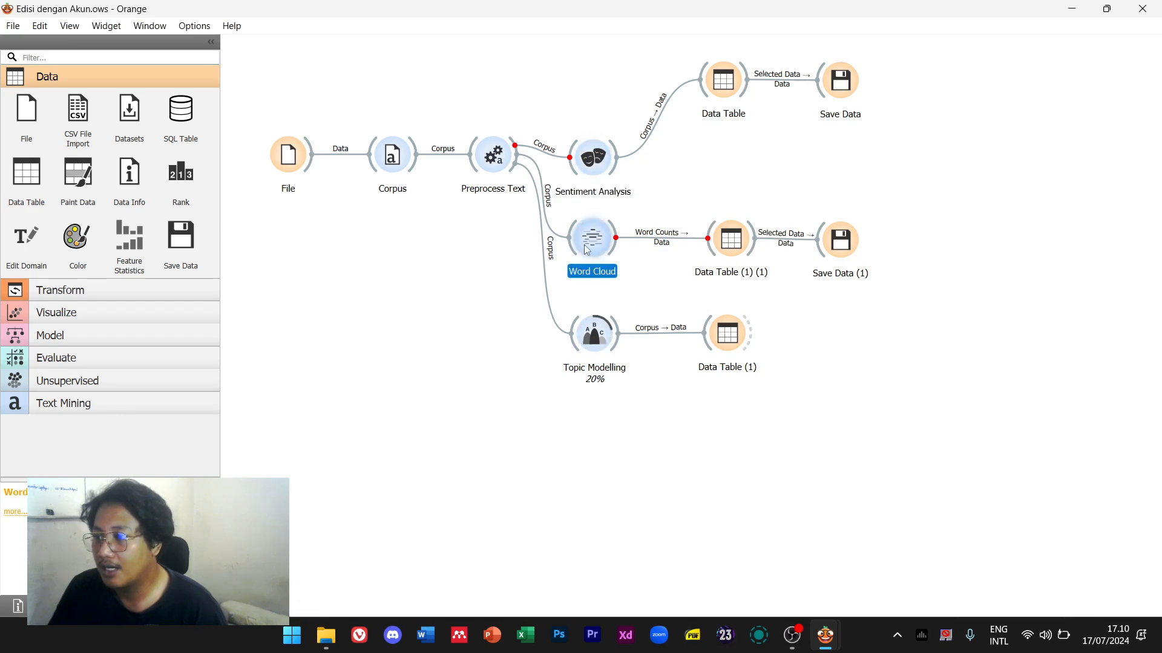
click(574, 408)
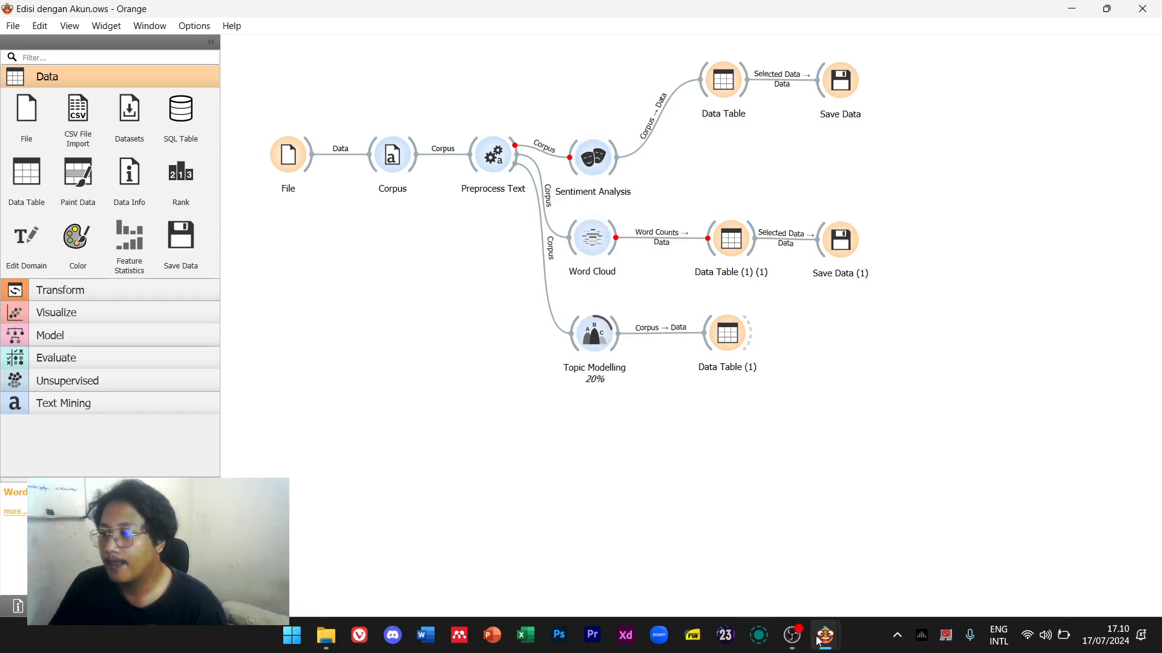
mouse_move(825, 636)
click(885, 540)
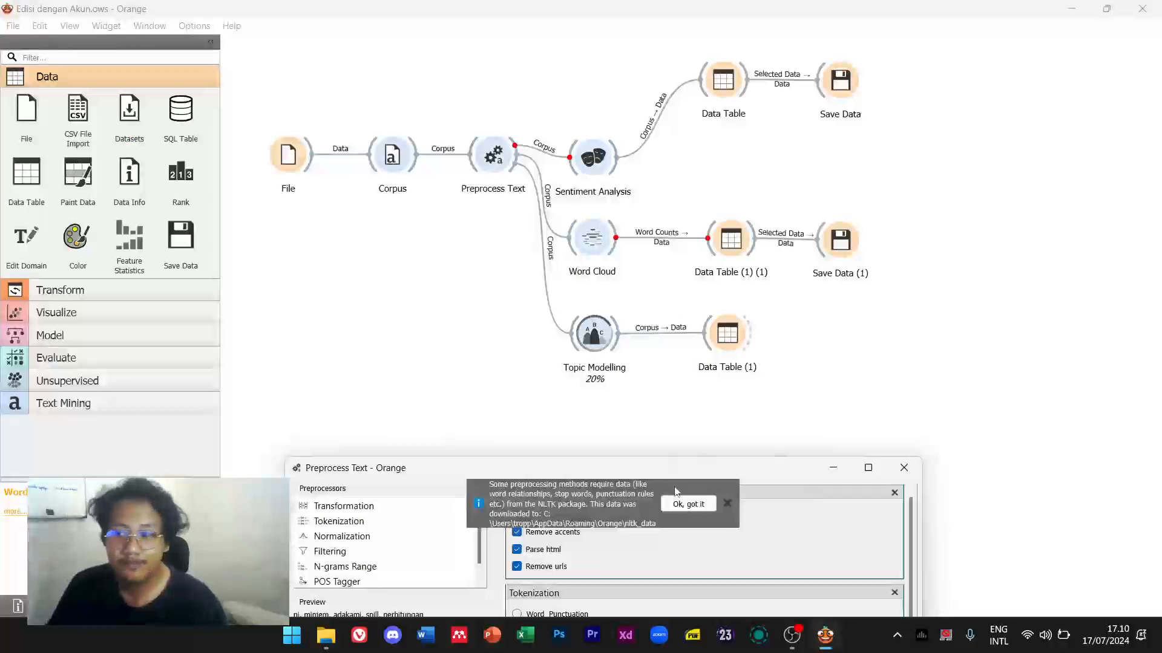
click(728, 504)
drag(732, 476, 693, 199)
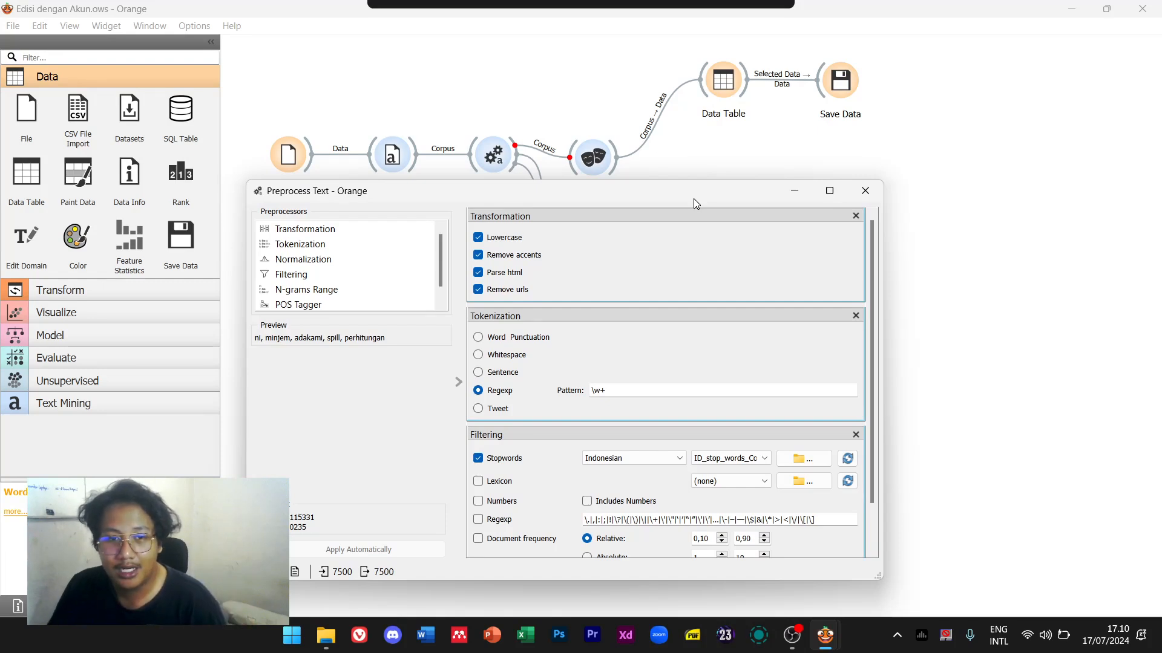
drag(693, 199, 686, 222)
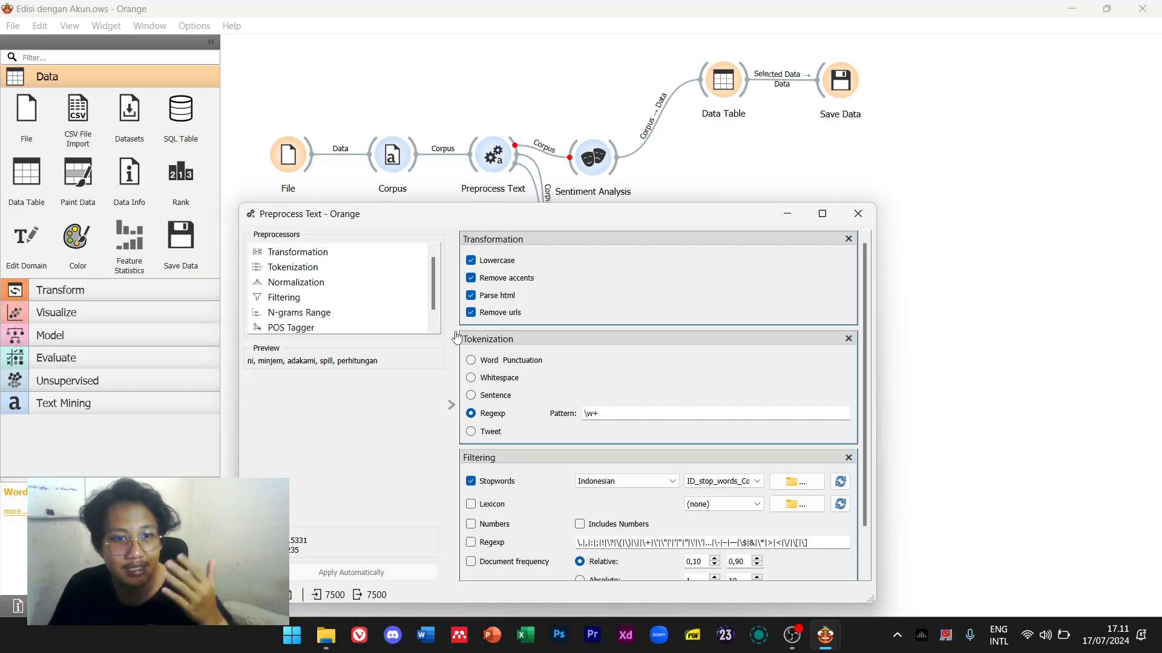
drag(718, 213, 830, 277)
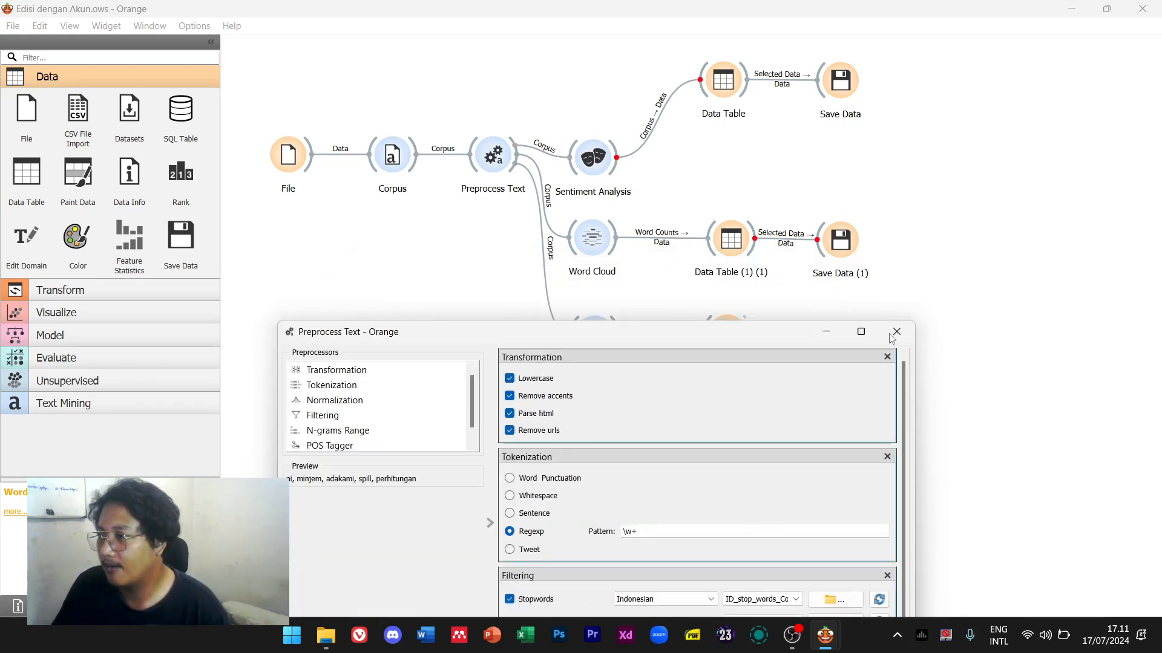
click(895, 330)
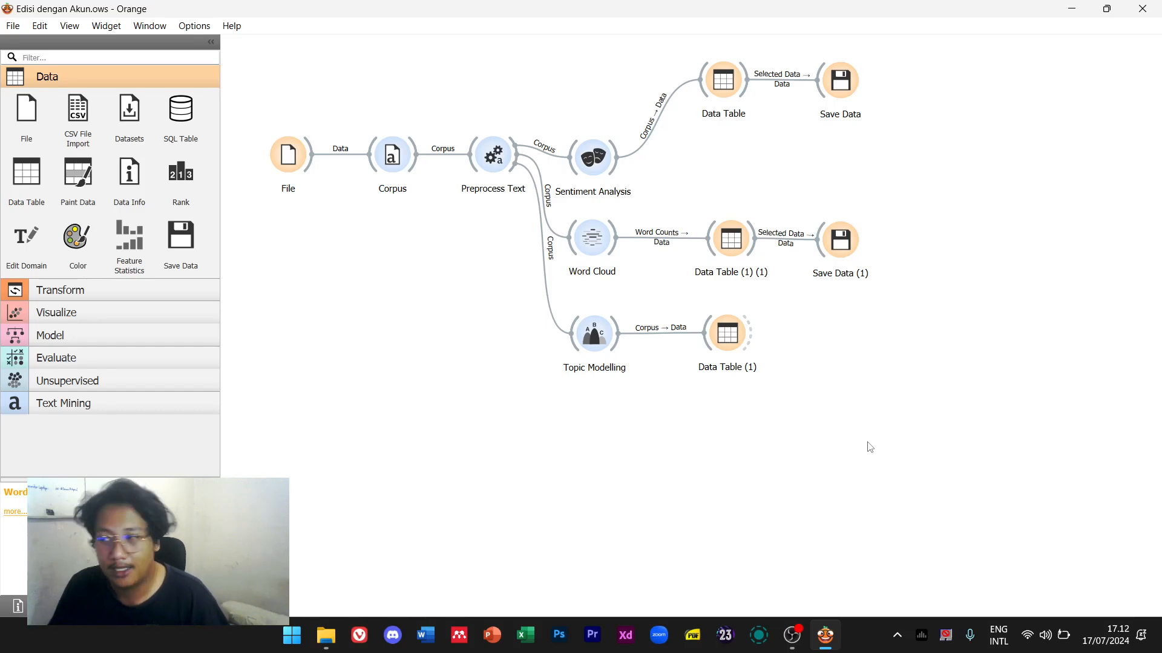
double_click(842, 81)
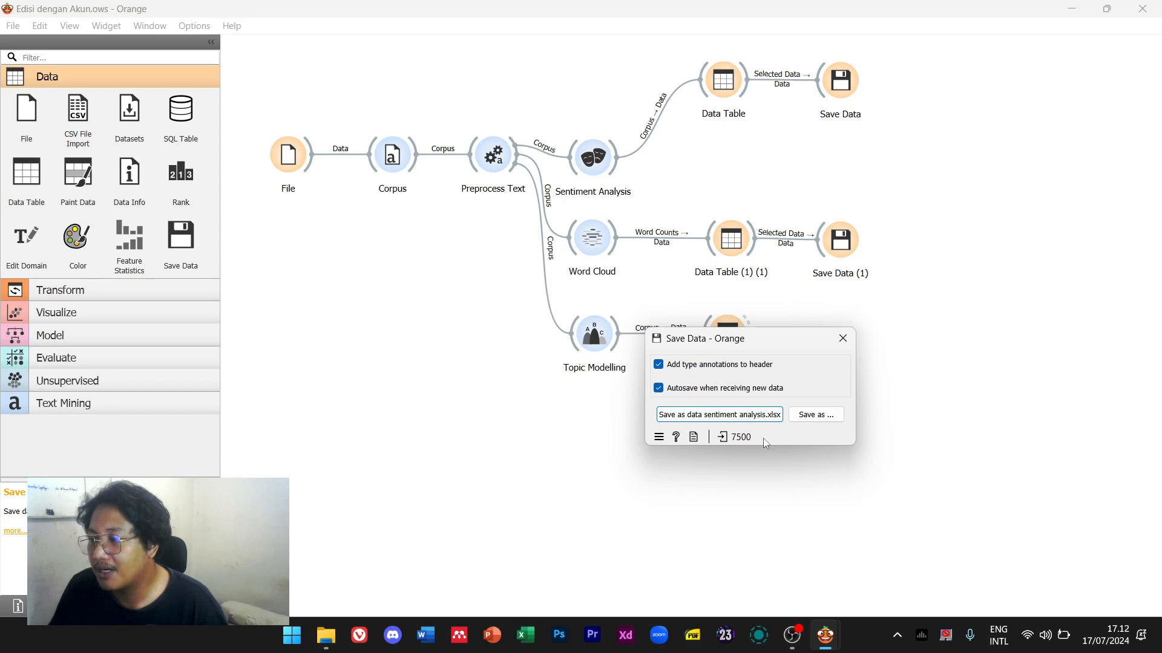
click(838, 341)
double_click(838, 343)
click(750, 235)
drag(757, 239, 781, 216)
click(832, 195)
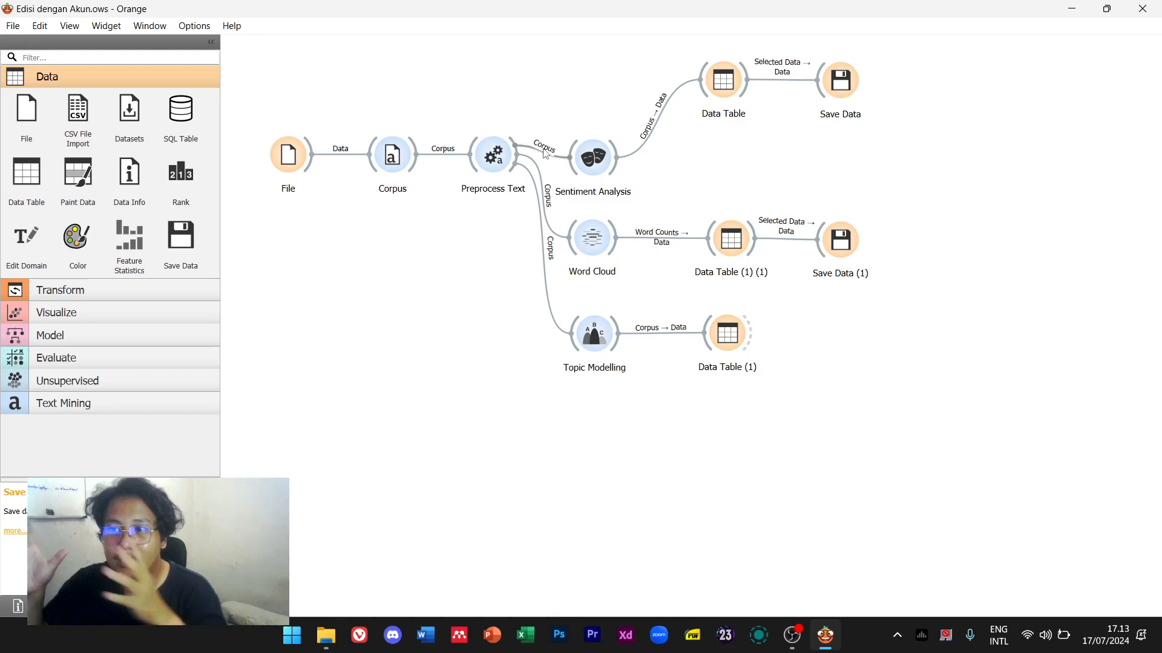
click(195, 26)
click(239, 74)
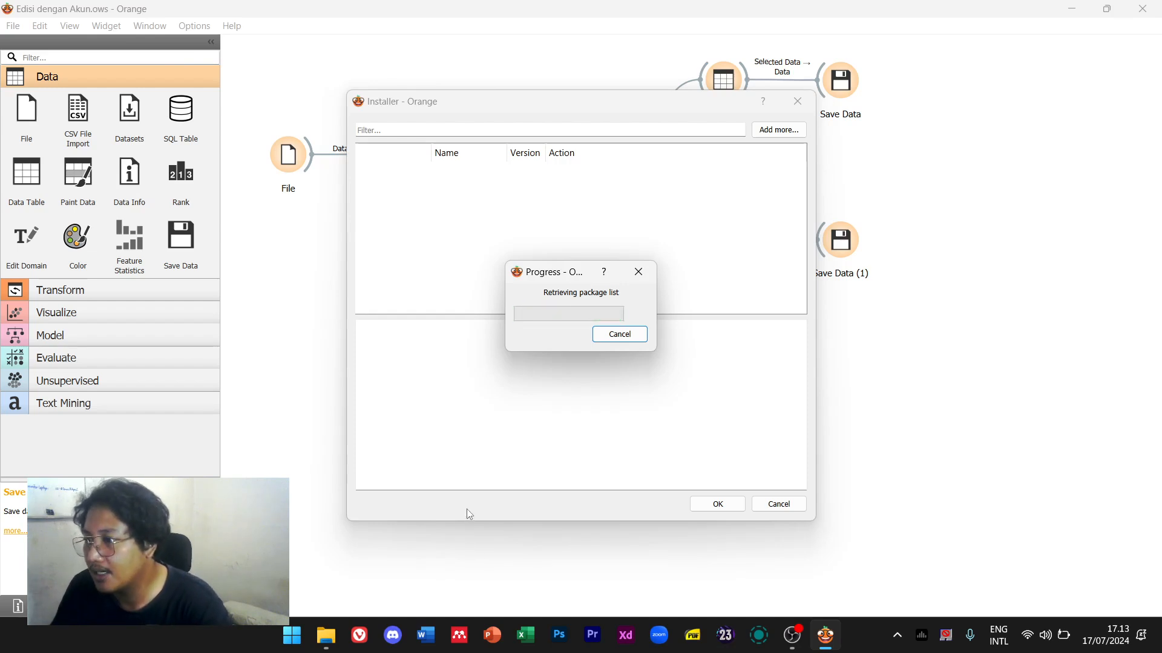
click(585, 130)
text(t)
text(t)
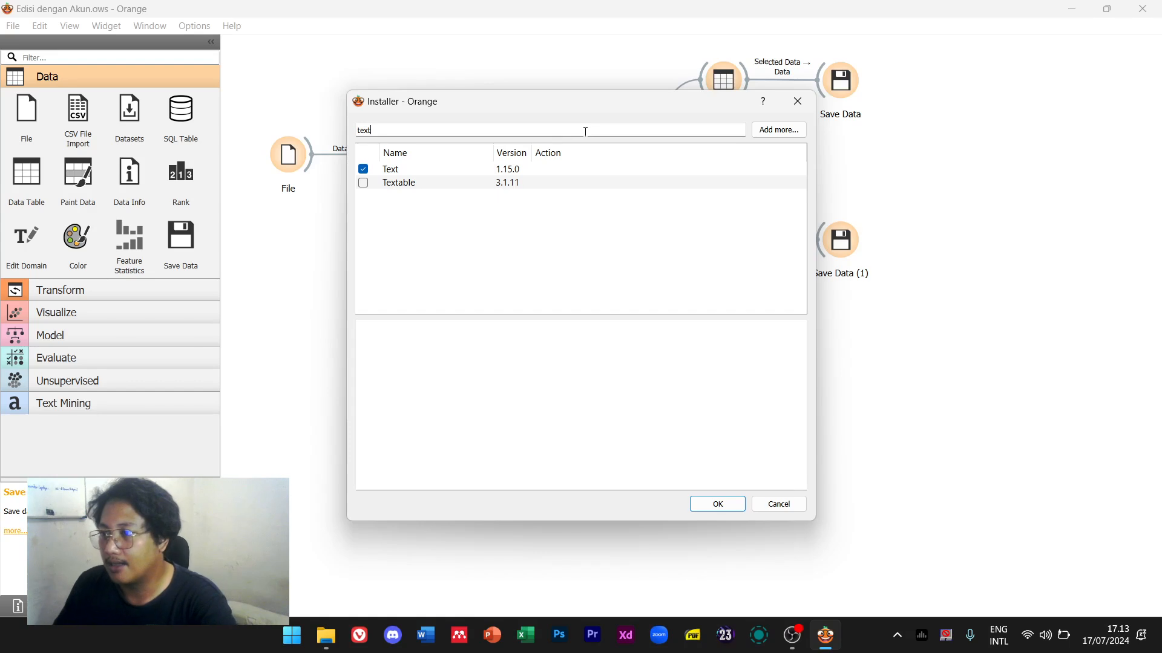
click(432, 171)
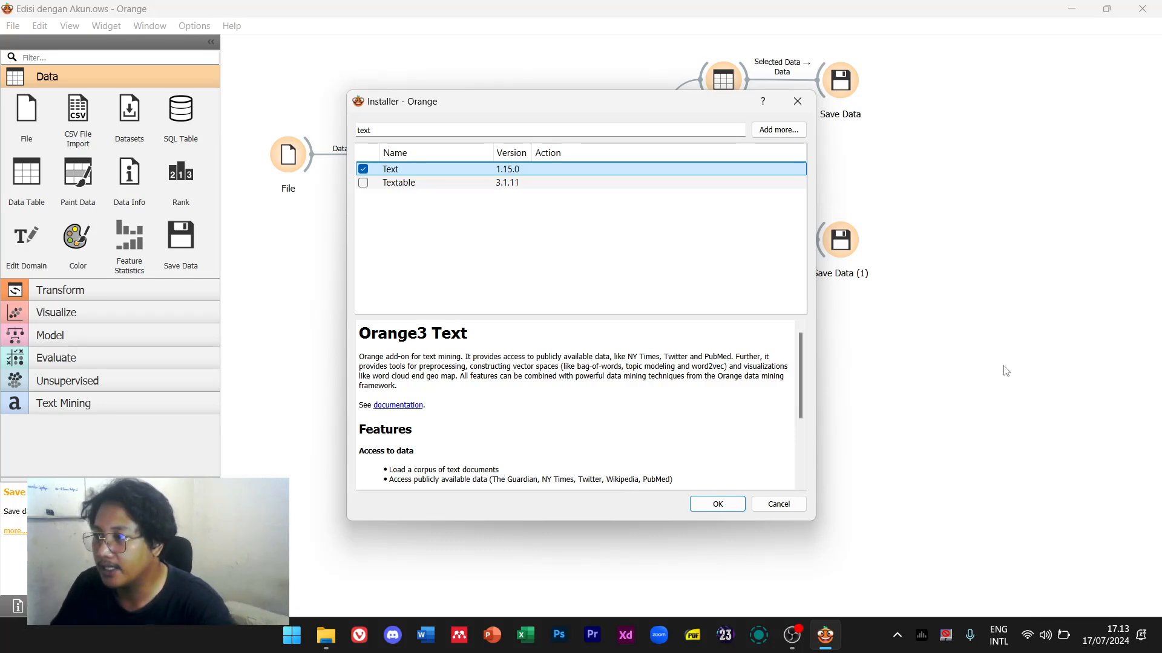
key(Escape)
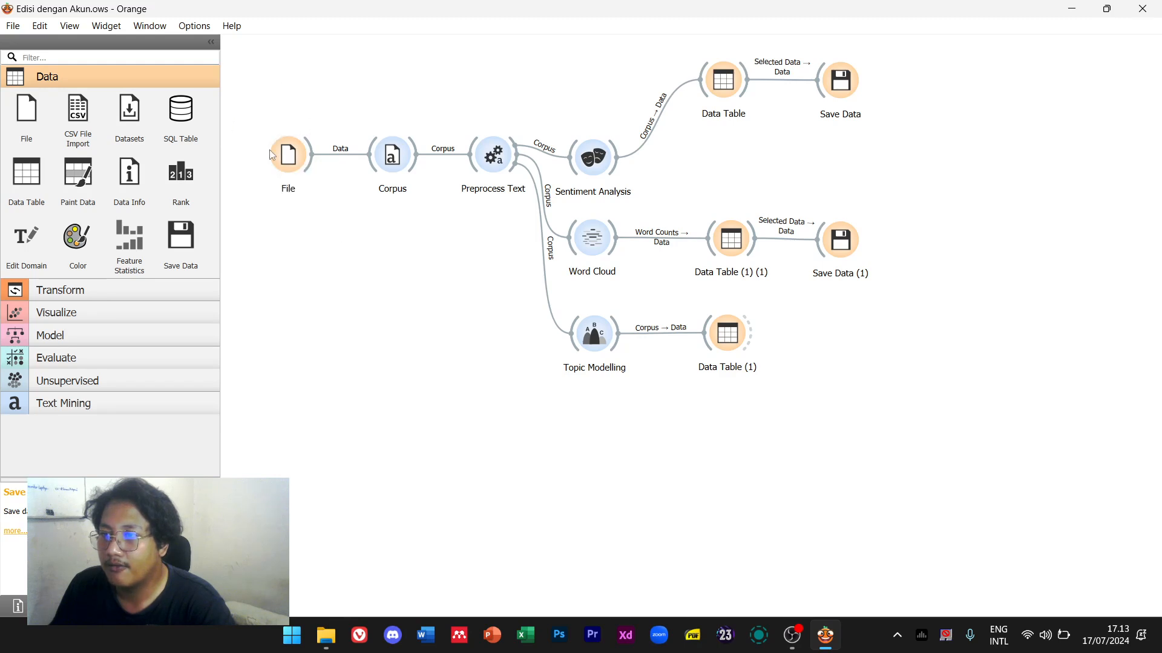
Start a new untitled workflow and place a File widget on its canvas
click(15, 27)
click(41, 47)
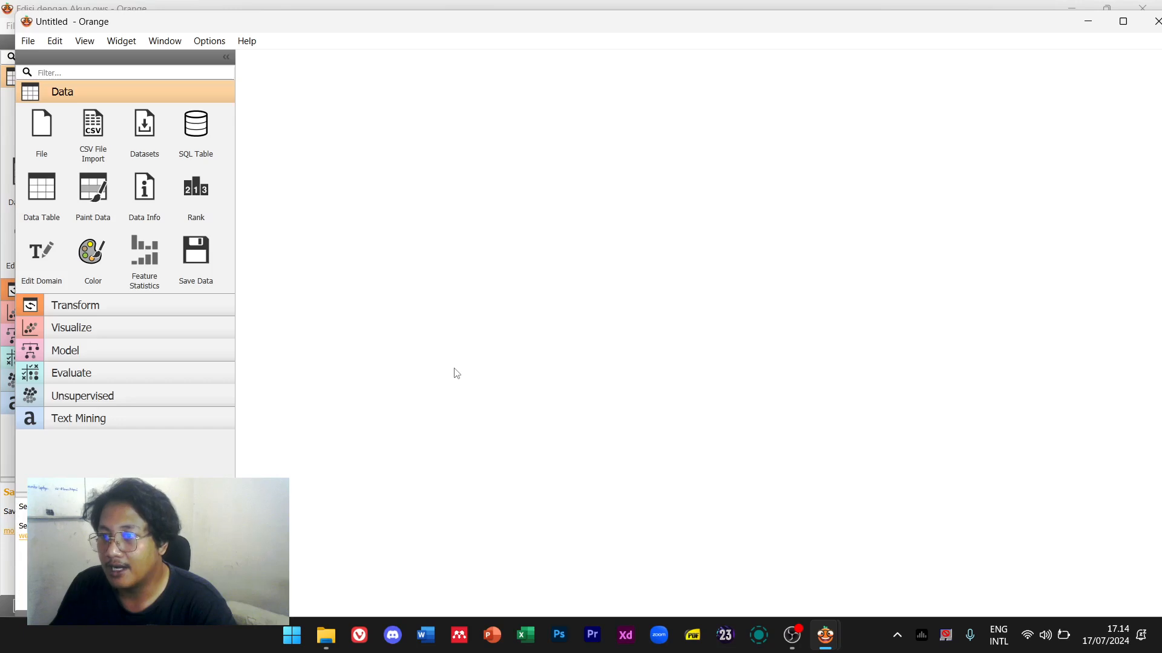
drag(603, 28, 604, 78)
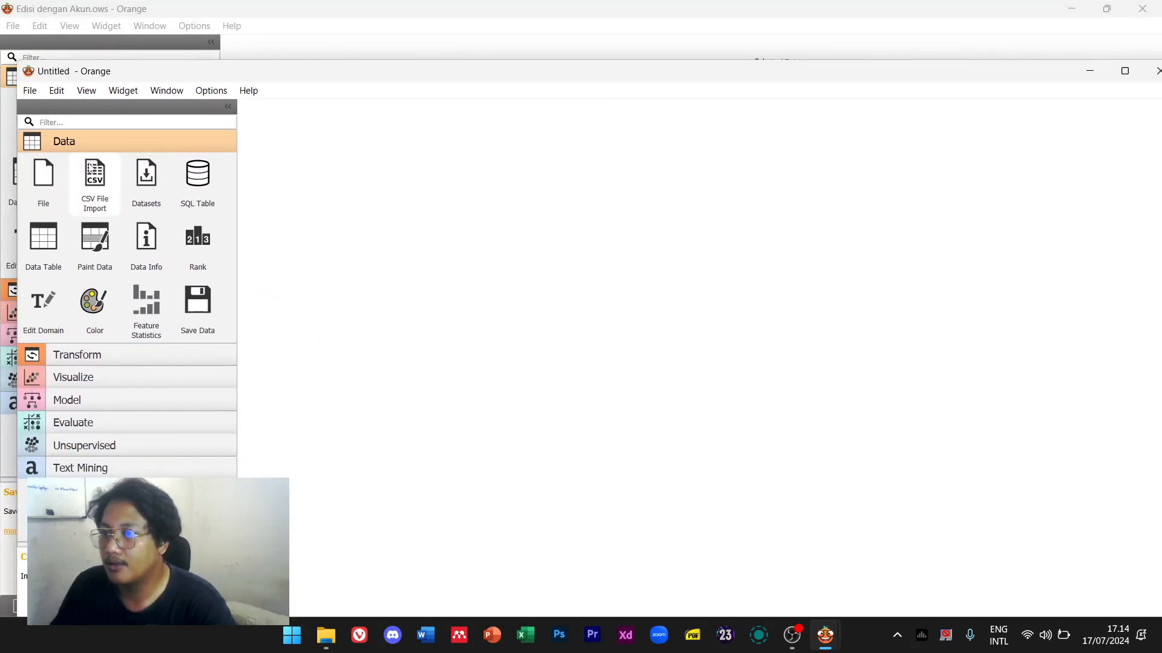
click(119, 123)
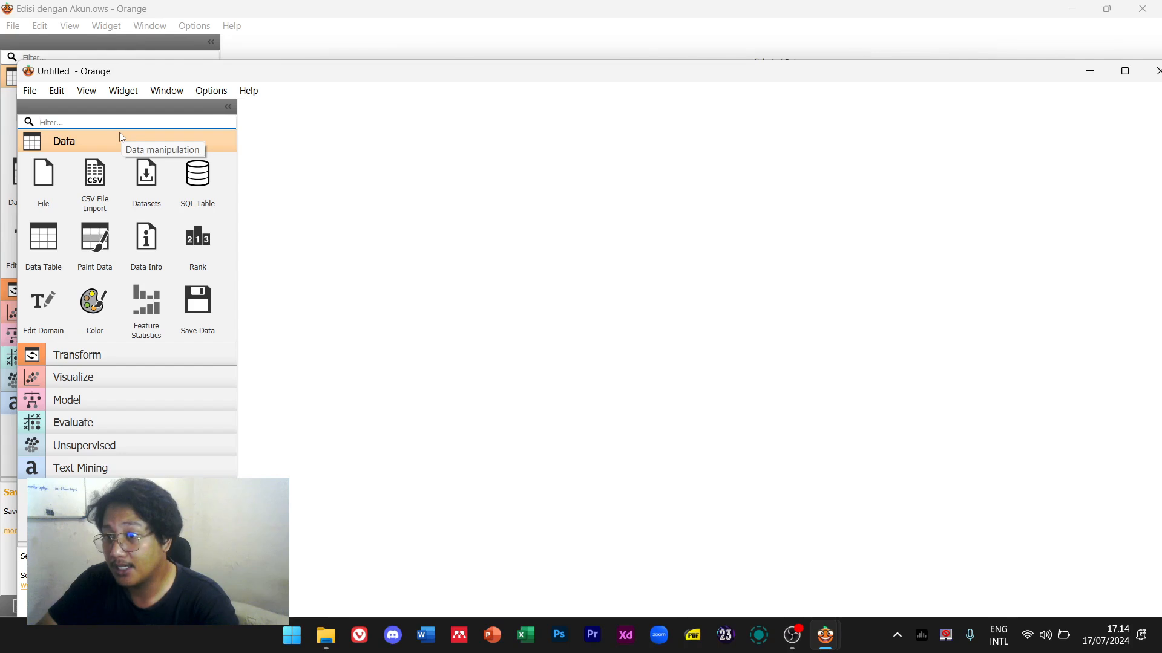
text(file)
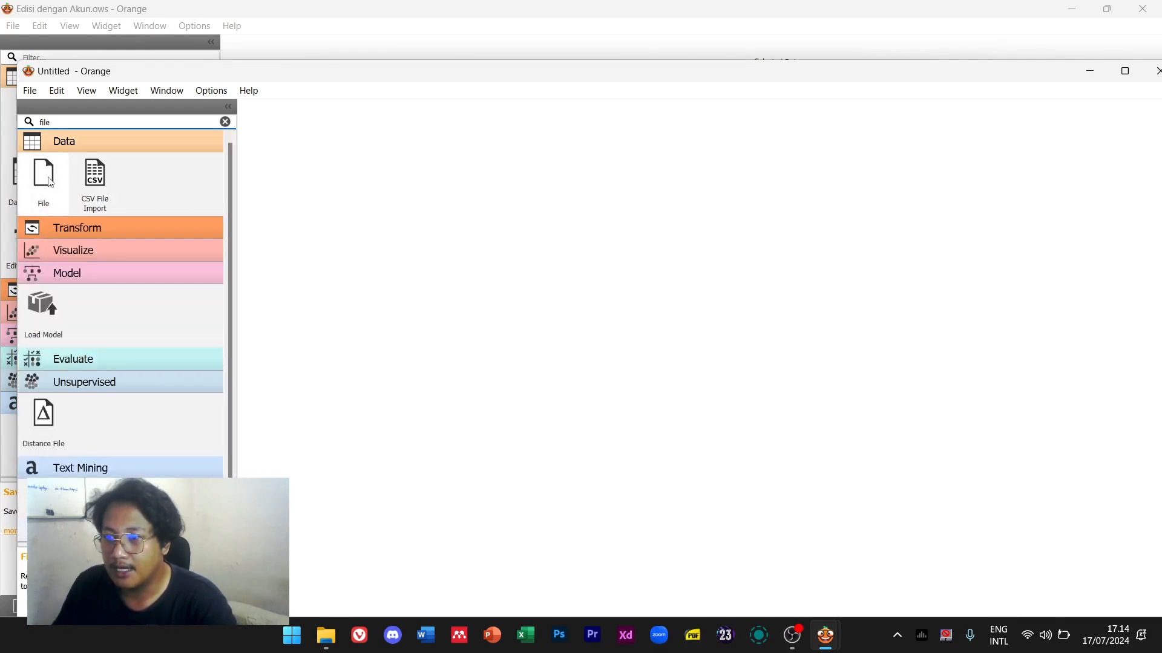
drag(50, 183, 366, 314)
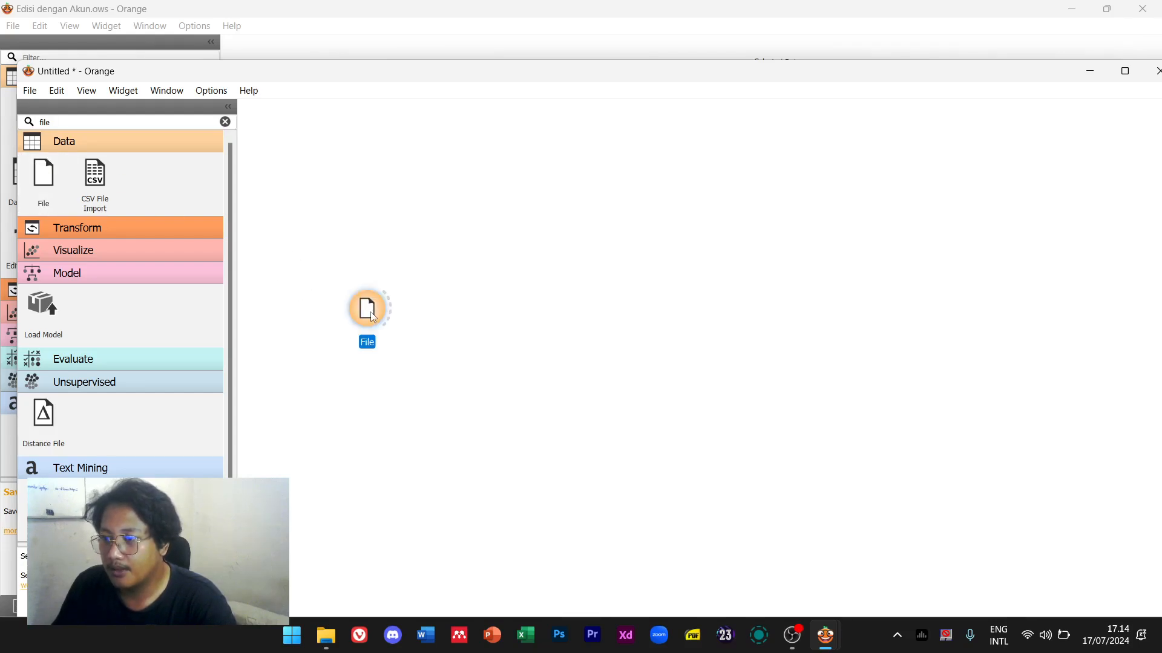
Dismiss the CSV import tip in the new File widget and launch Excel
double_click(370, 312)
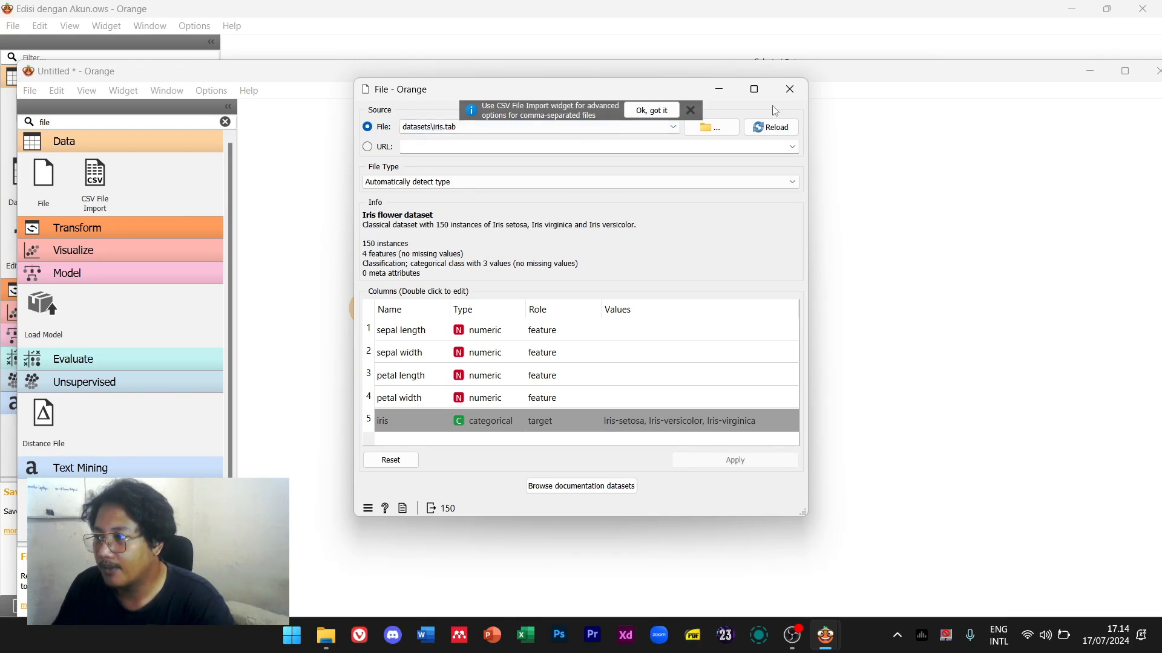
click(668, 113)
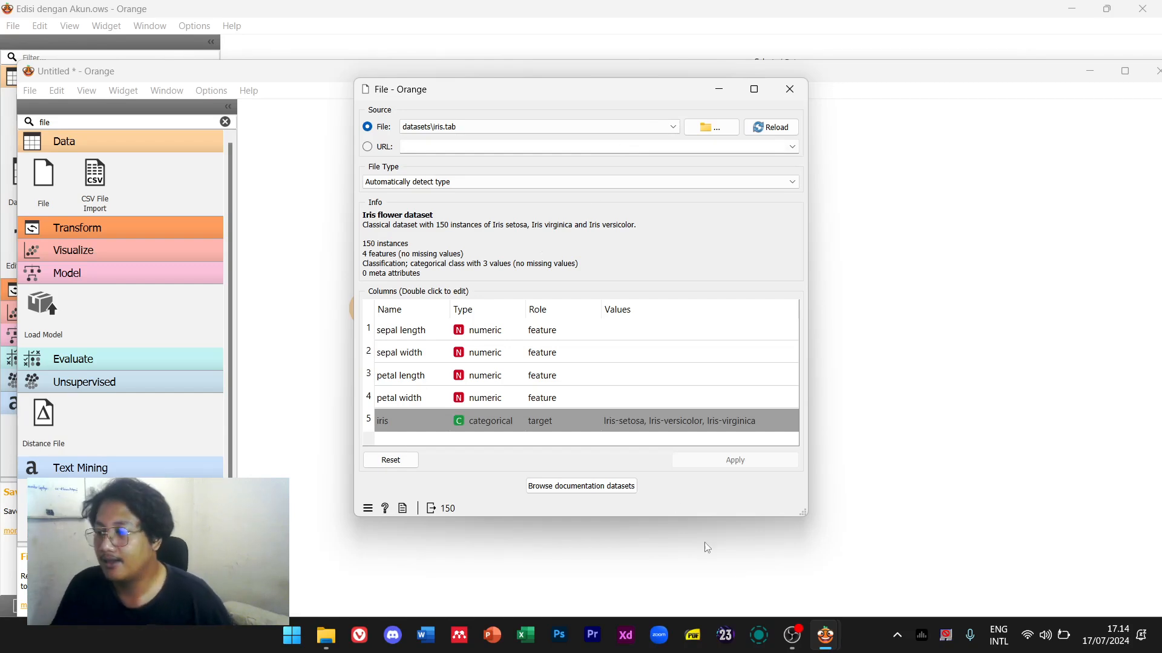
click(536, 640)
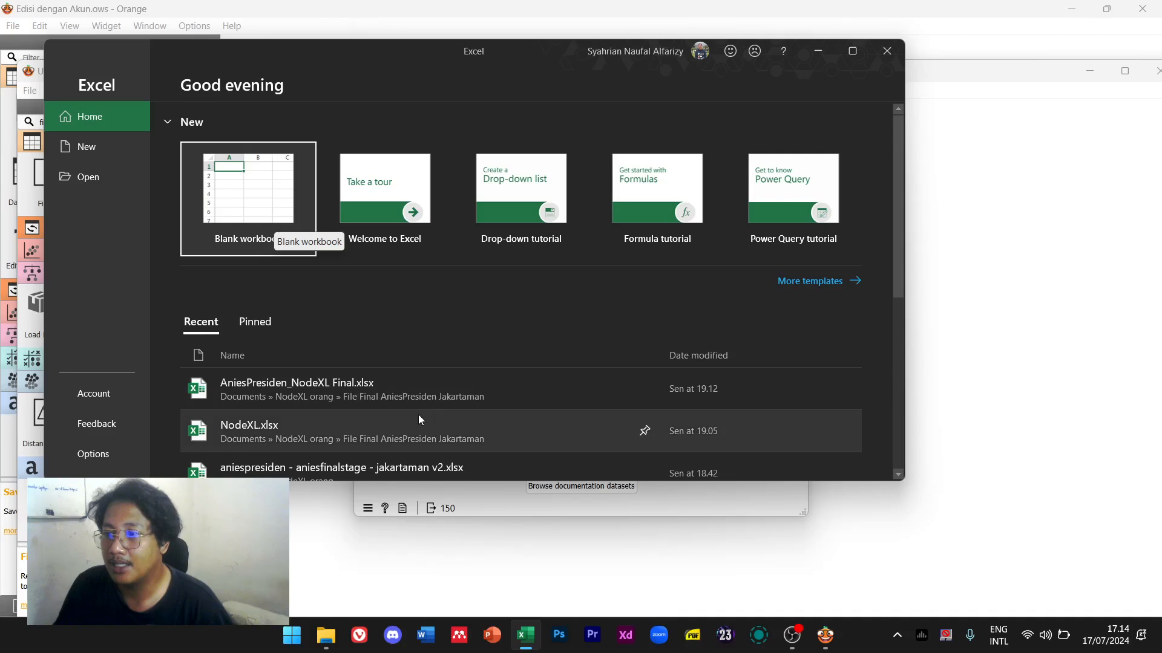
Open the AniesPresiden_NodeXL Final workbook from Recent in a maximized Excel window
click(423, 390)
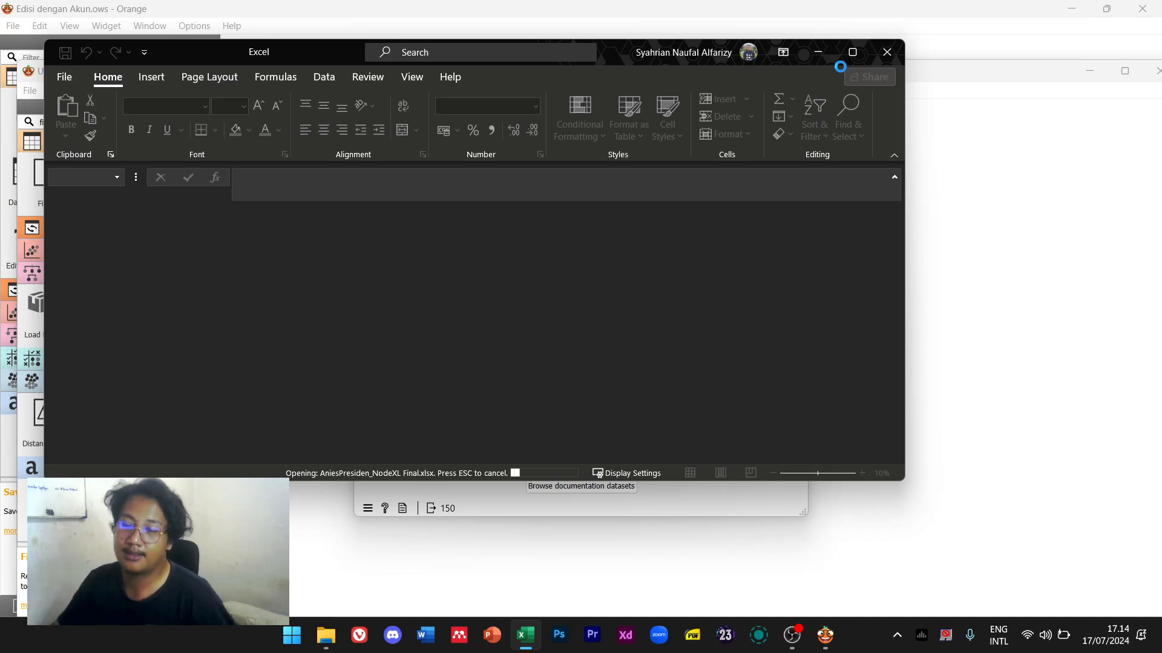
mouse_move(848, 56)
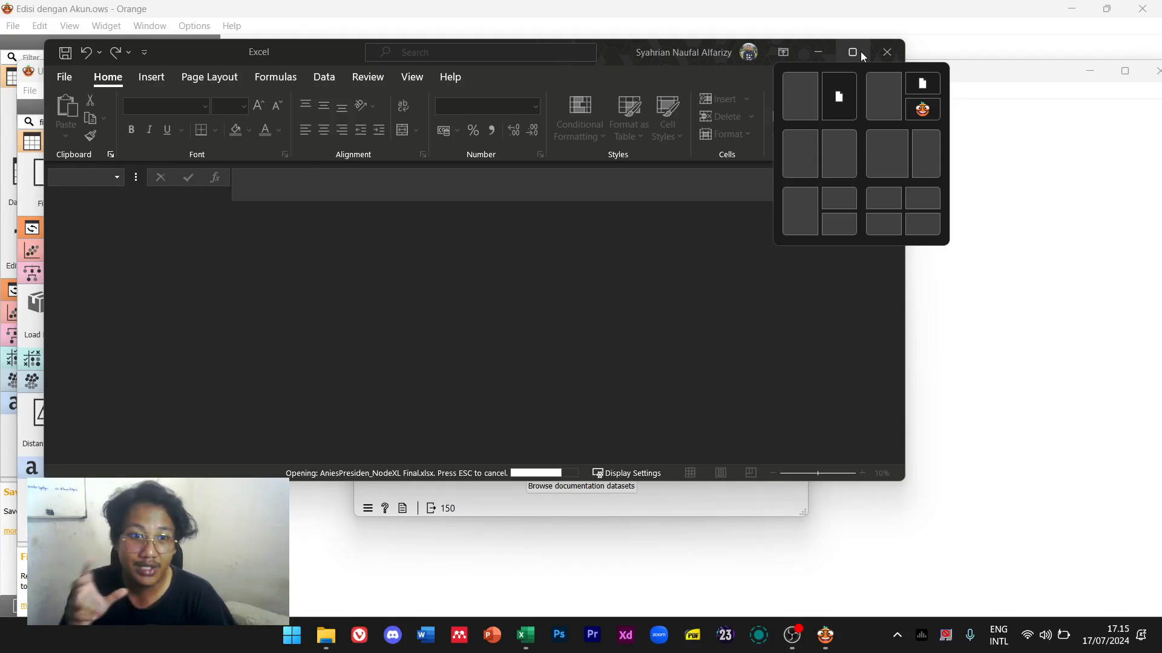
click(861, 52)
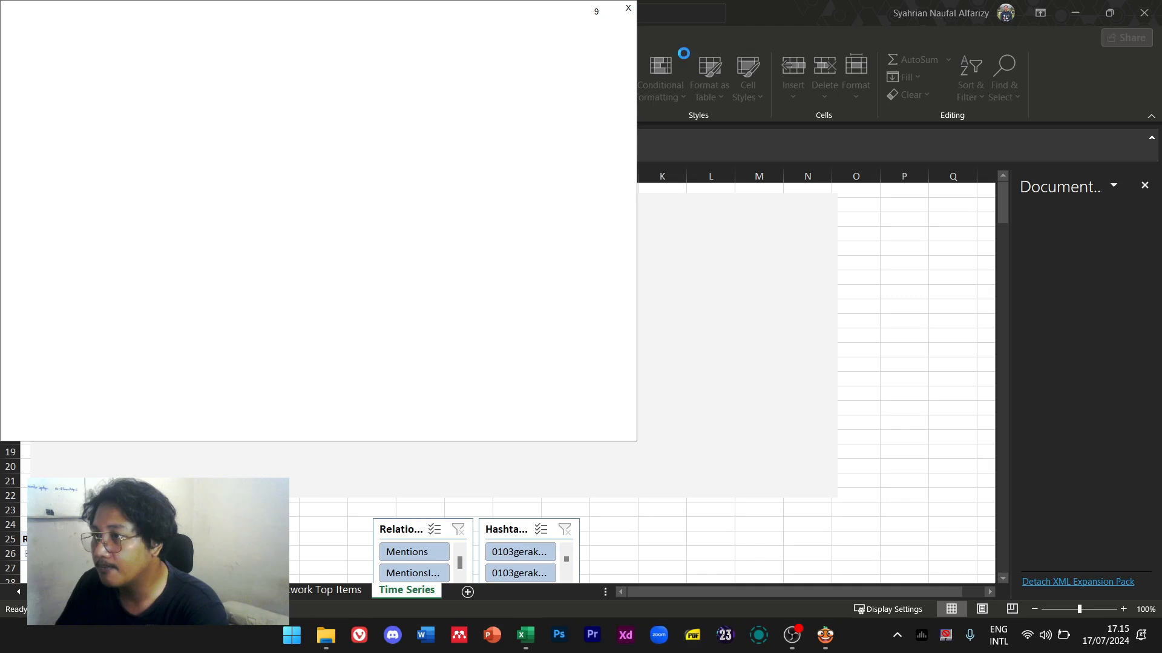
click(628, 9)
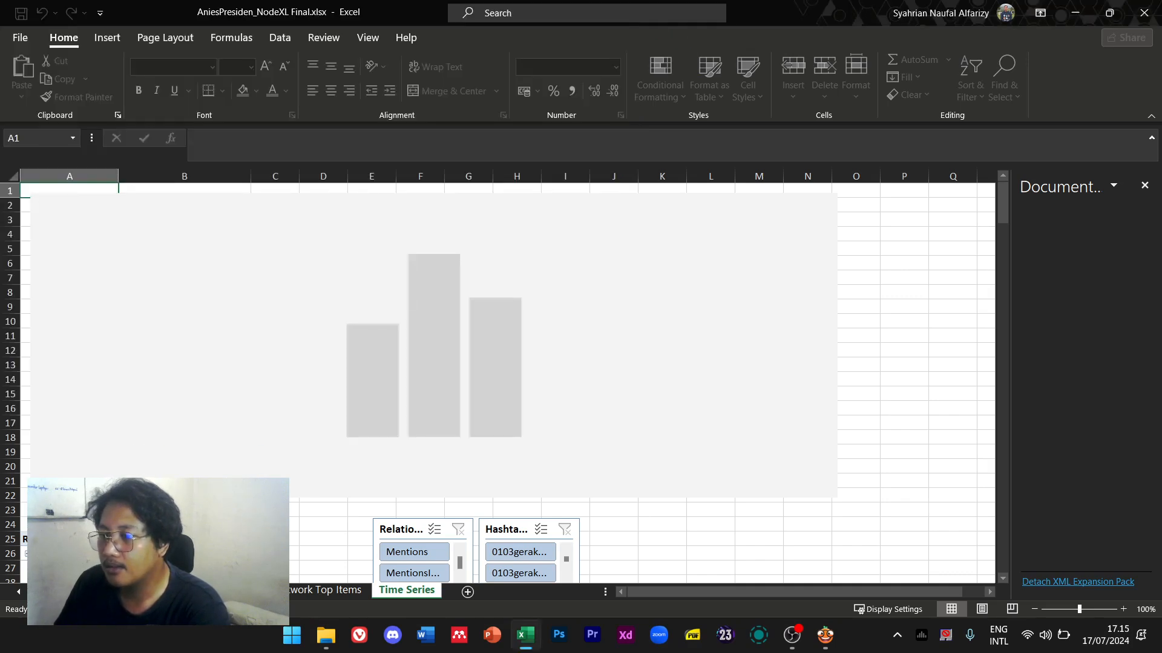
Scroll back through the sheet tabs and switch to the edges sheet
click(20, 593)
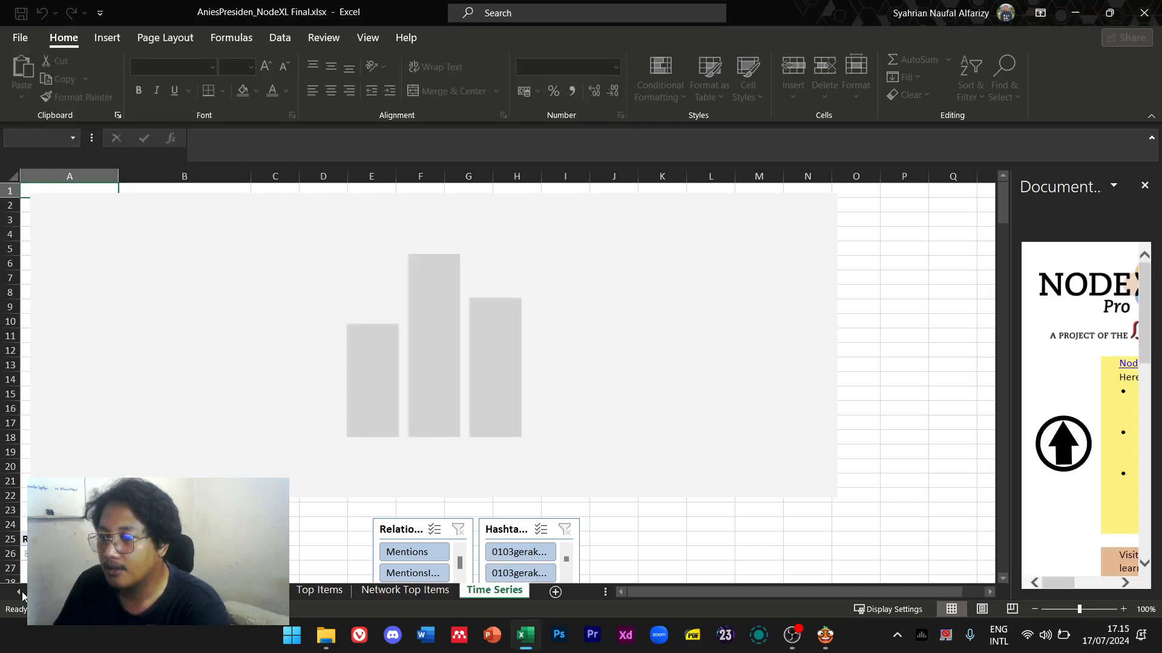
click(20, 594)
click(20, 593)
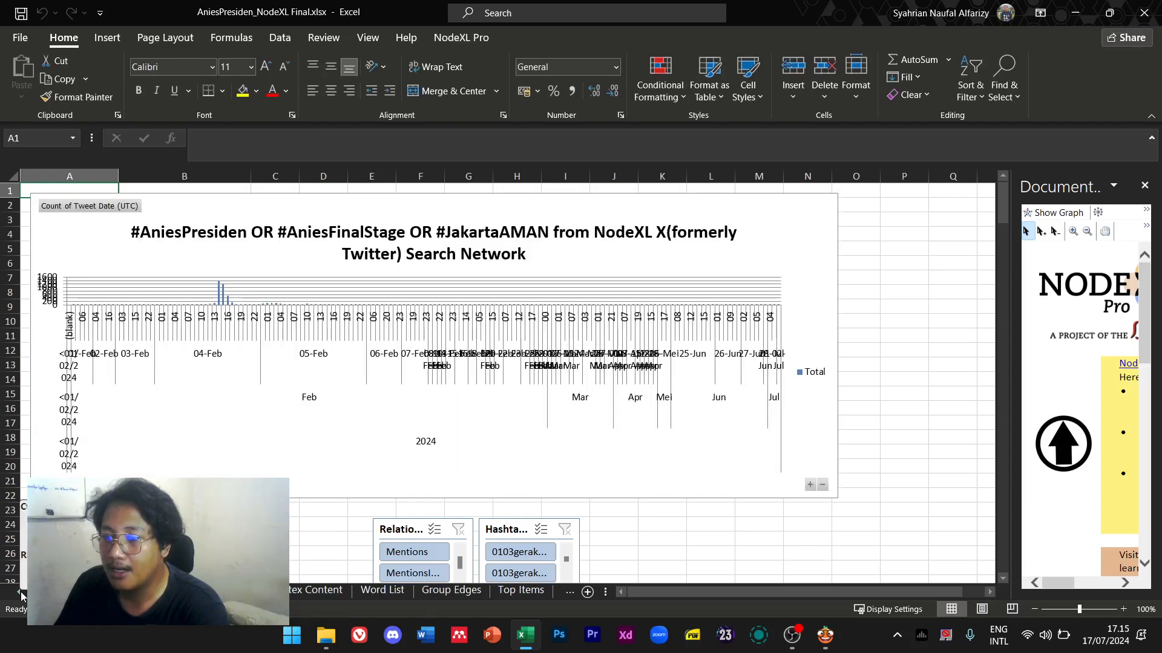
click(20, 593)
click(20, 593)
click(20, 593)
click(20, 593)
click(20, 594)
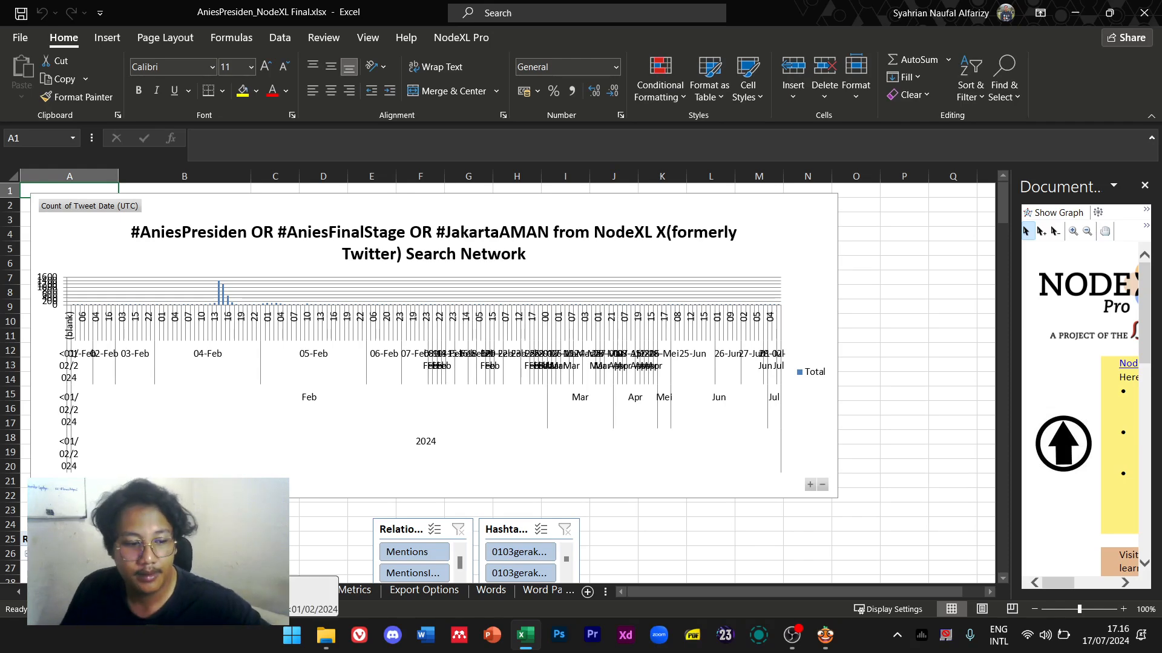
click(80, 592)
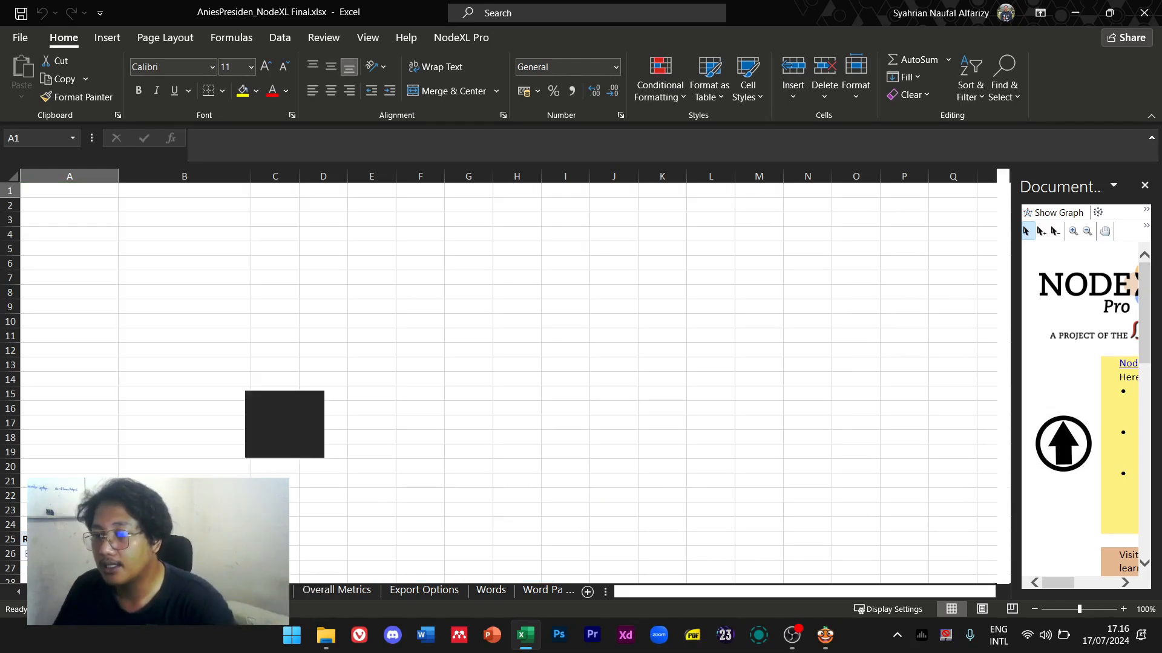
Copy every tweet from R3 to the last row, then create a new blank workbook
click(304, 250)
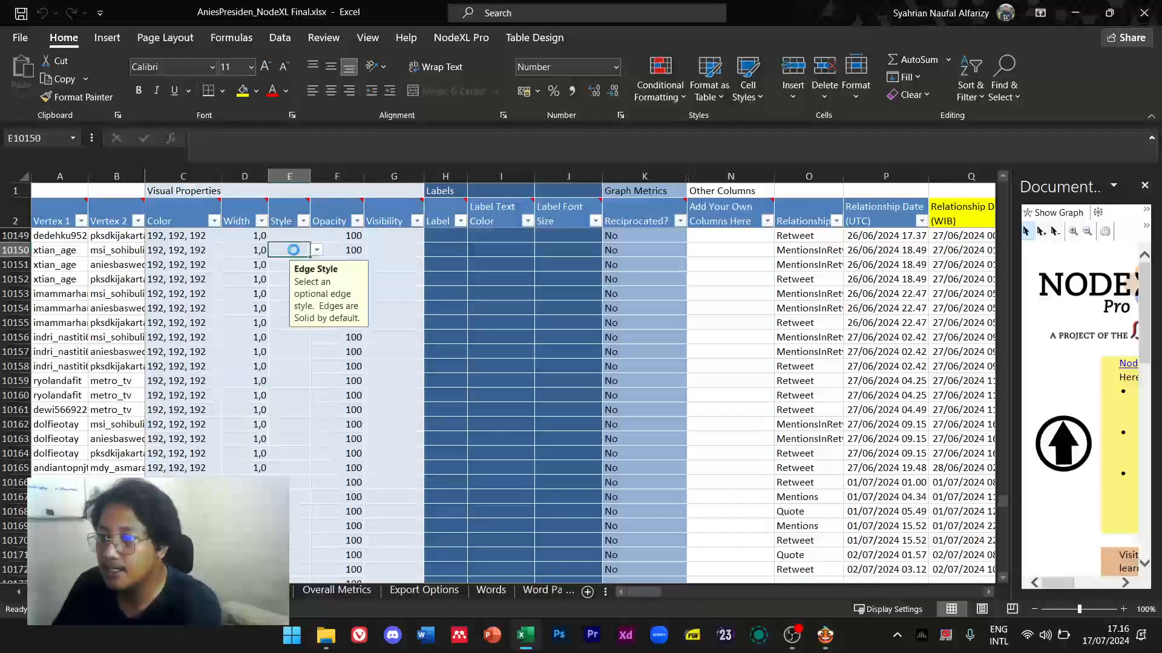
key(Left)
key(Left)
key(Left)
key(Left)
key(Right)
key(Right)
key(Right)
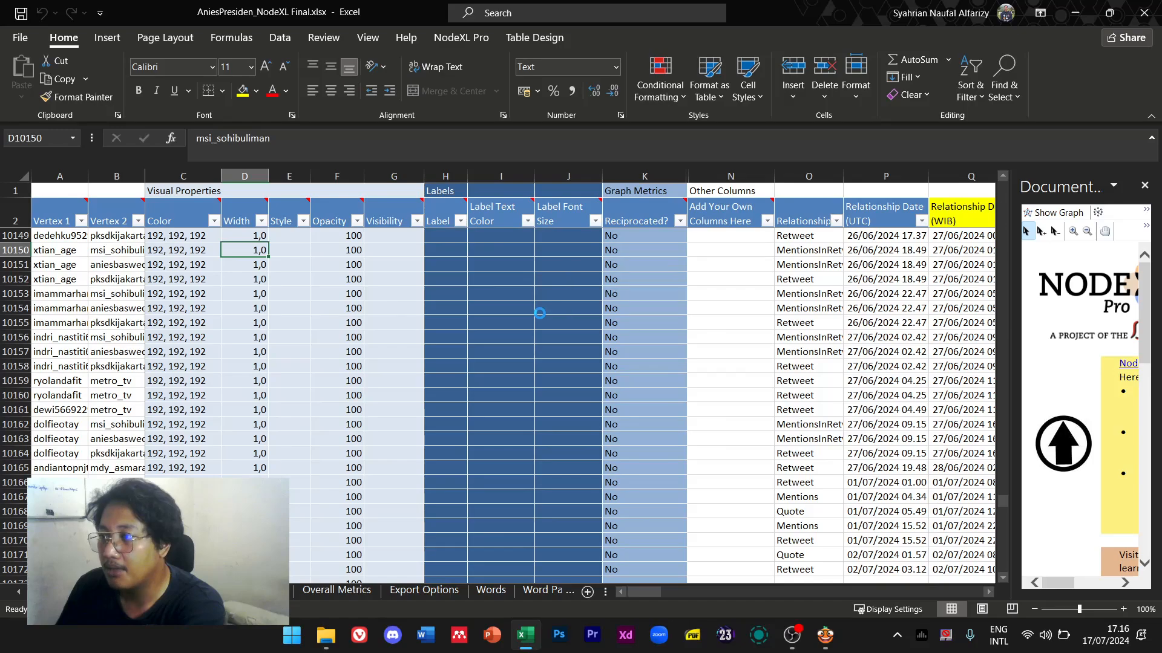
key(Right)
key(Right)
key(Right)
key(Right)
key(Right)
key(Right)
key(Right)
key(Right)
key(Right)
key(Right)
key(Right)
key(Right)
key(Right)
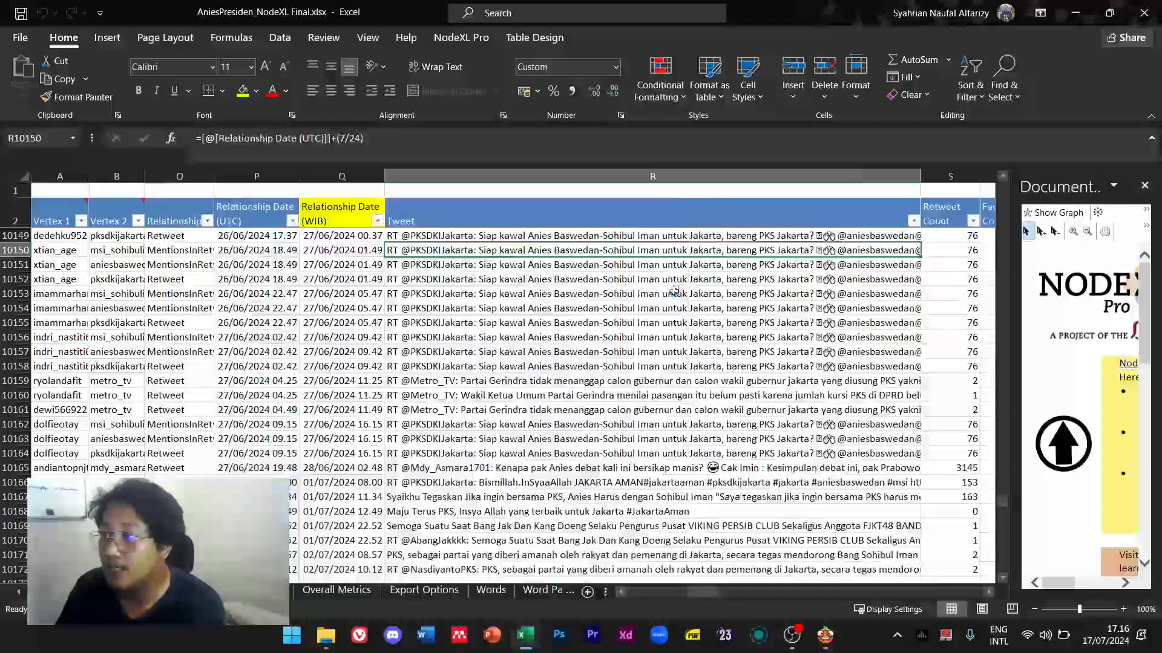
key(Left)
click(632, 212)
key(Down)
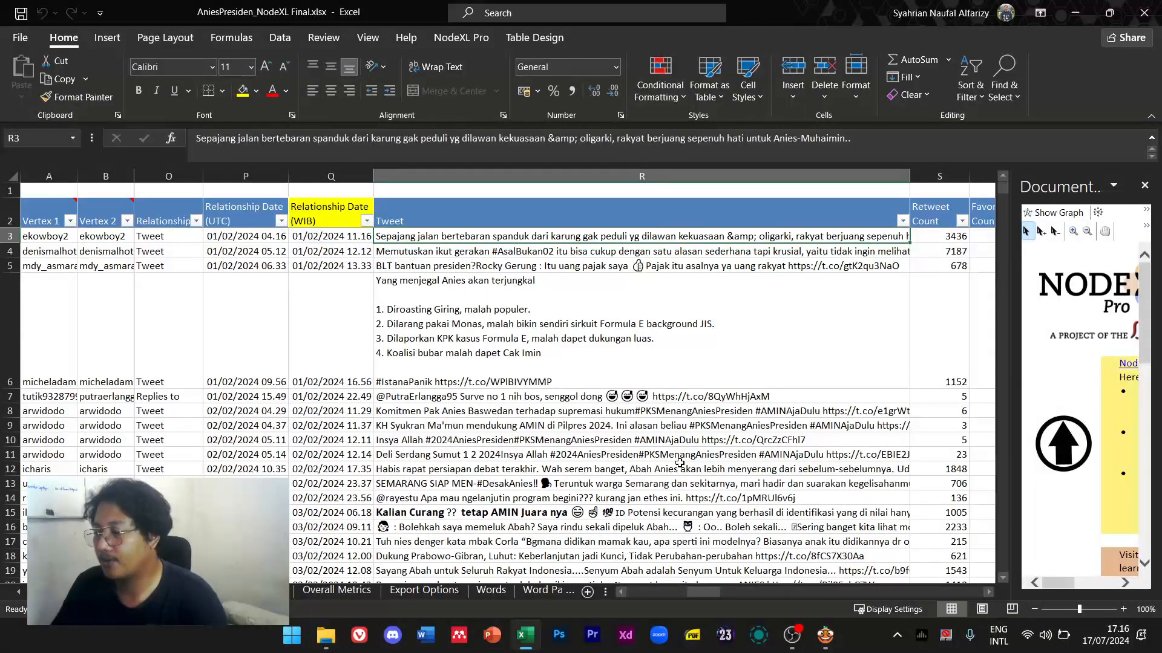
key(ctrl+shift+Down)
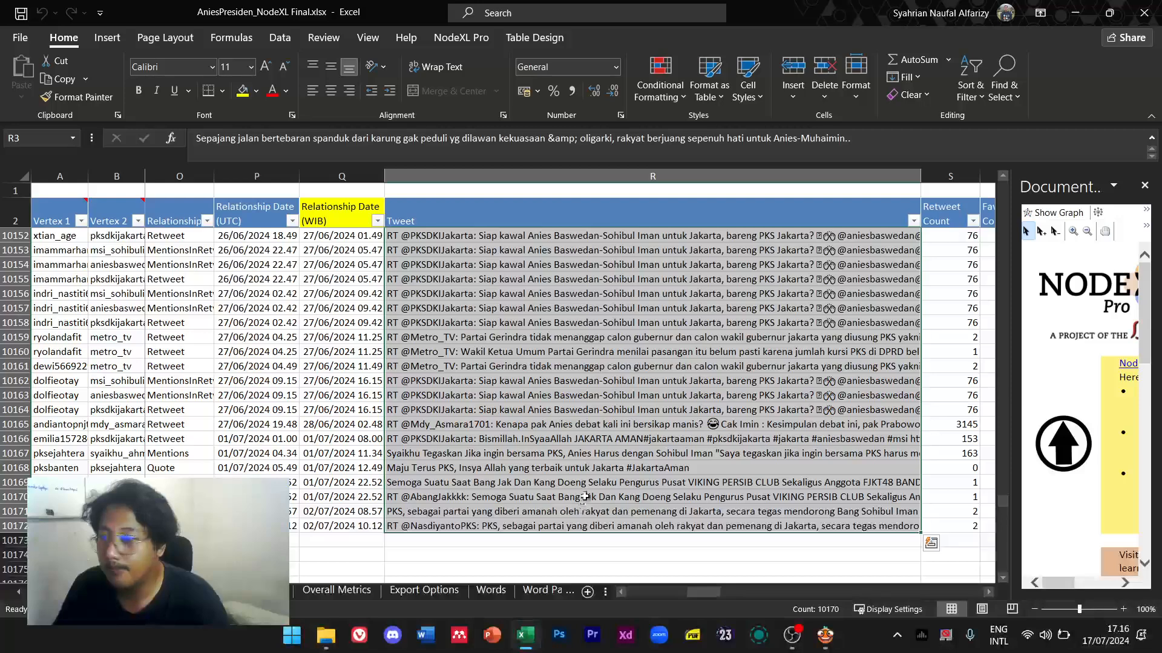
key(ctrl+c)
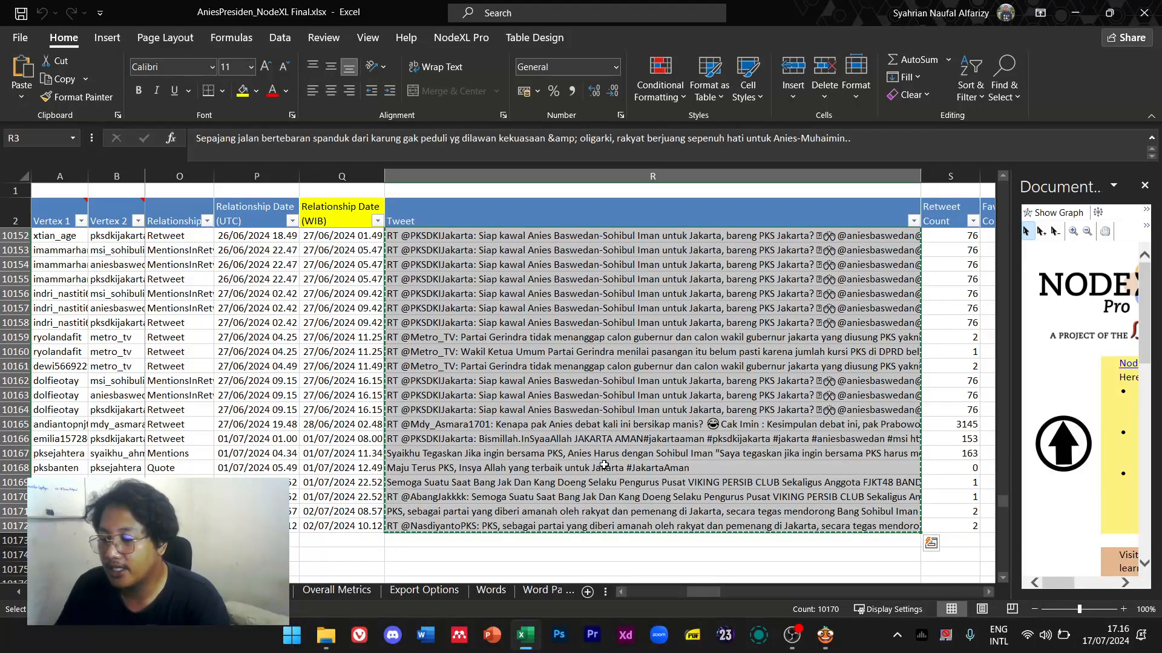
key(ctrl+n)
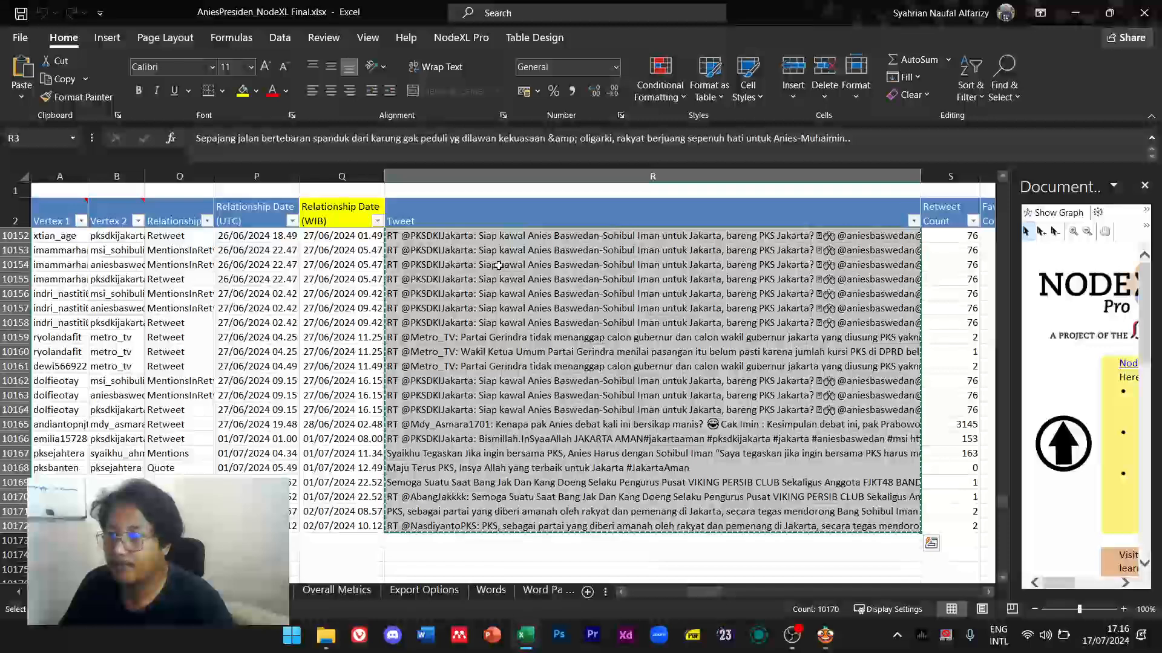
Paste the tweets into column A from A2 under a bold TWEET header in A1
mouse_move(525, 632)
click(542, 547)
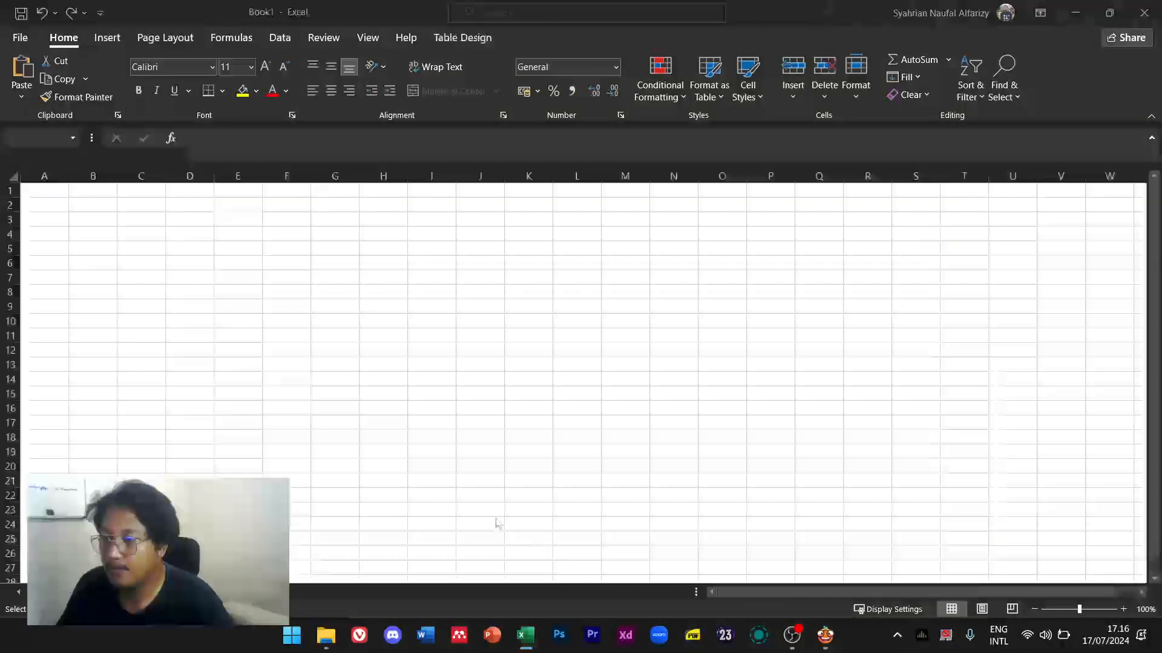
key(ctrl+v)
click(52, 190)
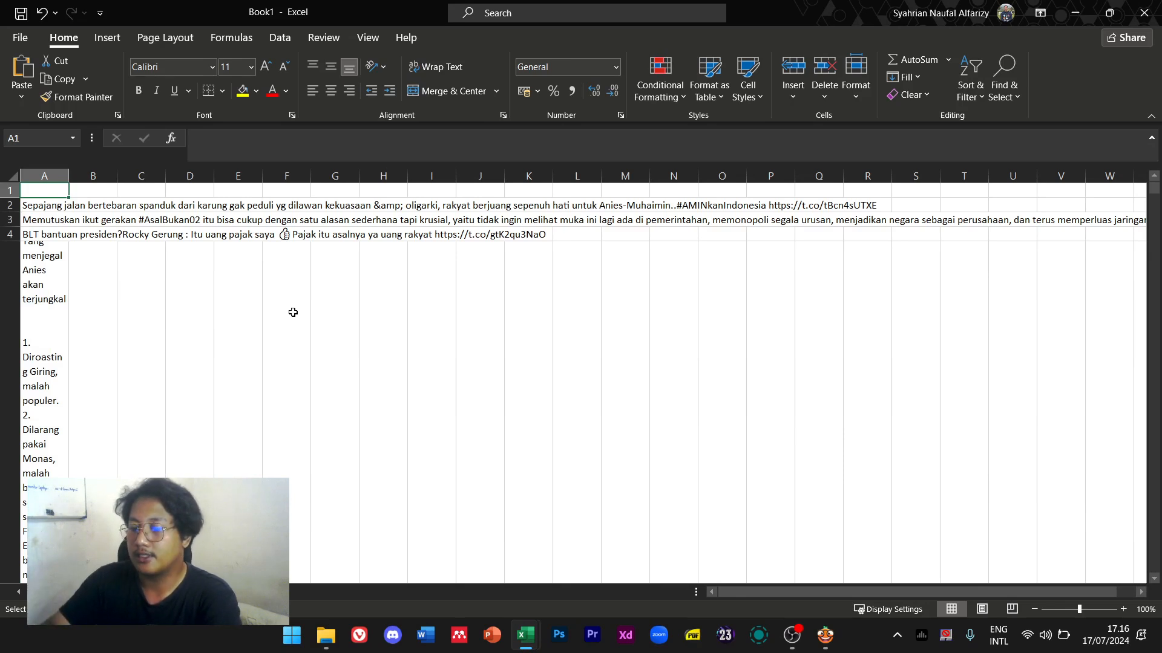
text(TWEET)
key(Return)
key(Up)
key(ctrl+b)
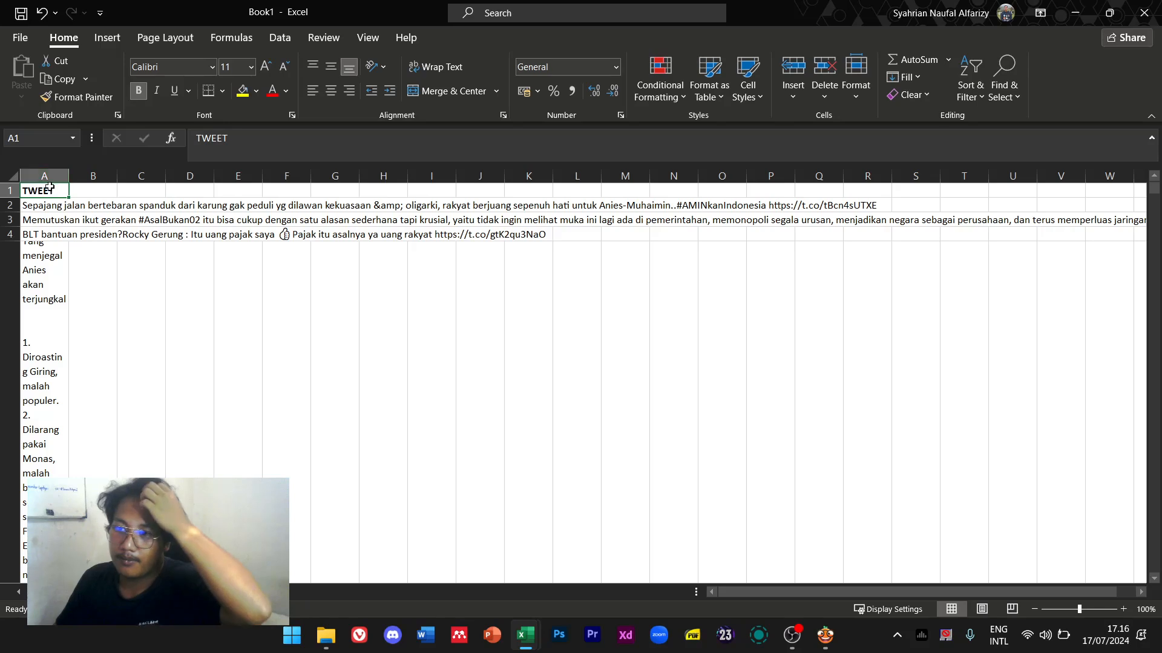
right_click(10, 193)
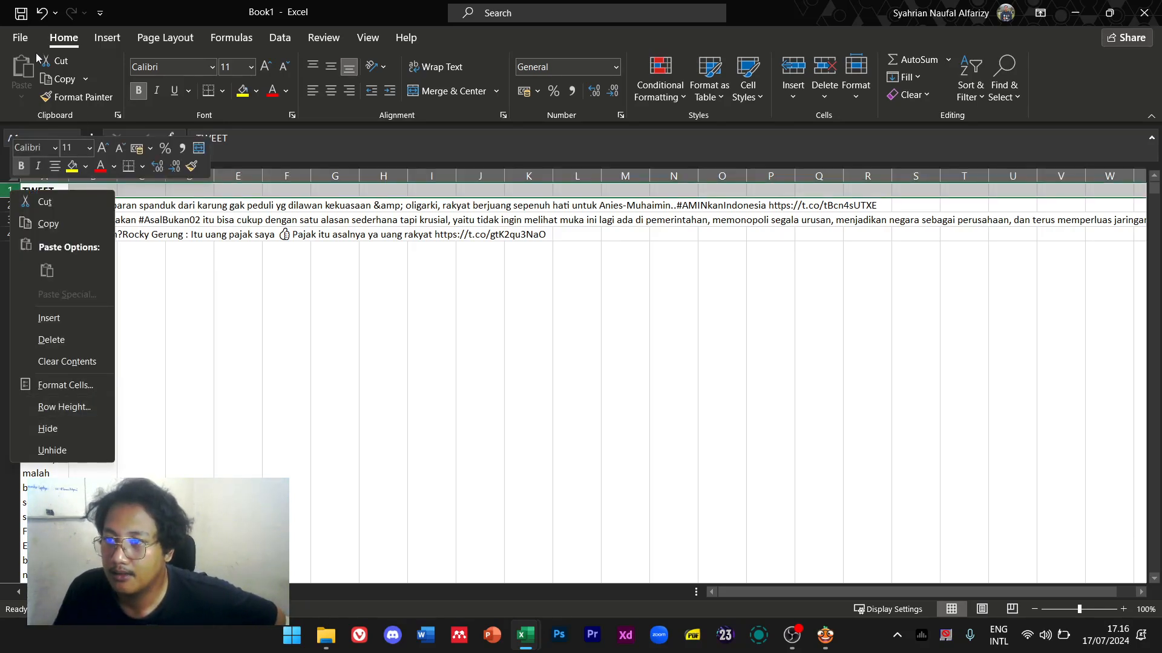
Save the workbook as 'wording final' in Documents\NodeXL orang\wordings
click(20, 37)
click(65, 239)
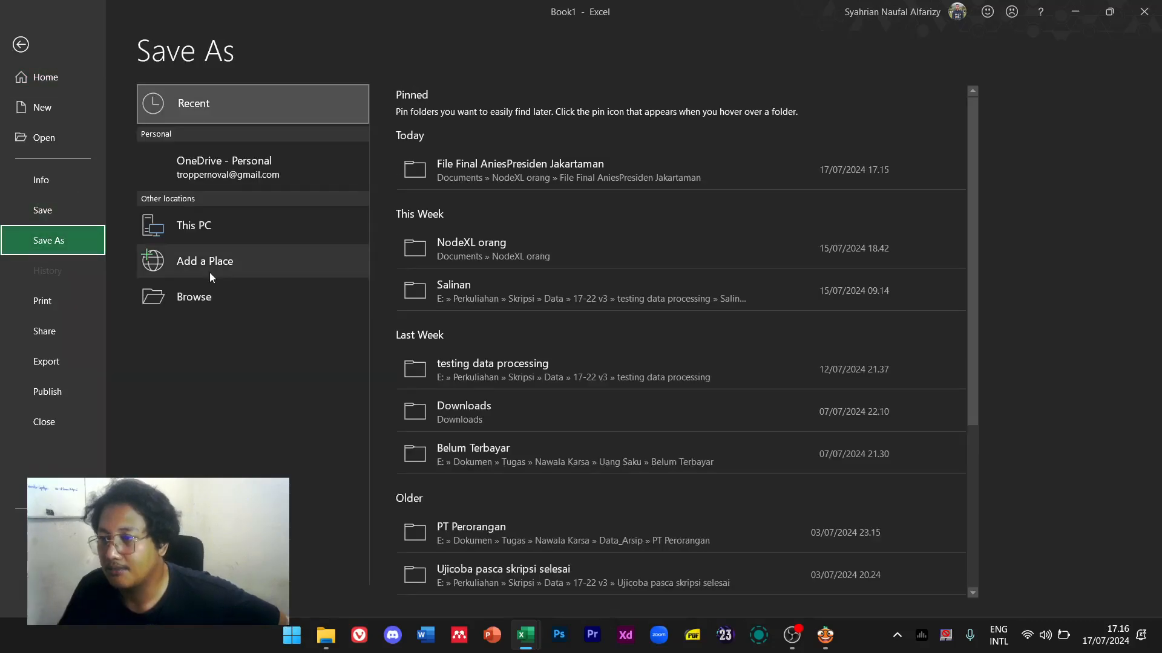
click(278, 312)
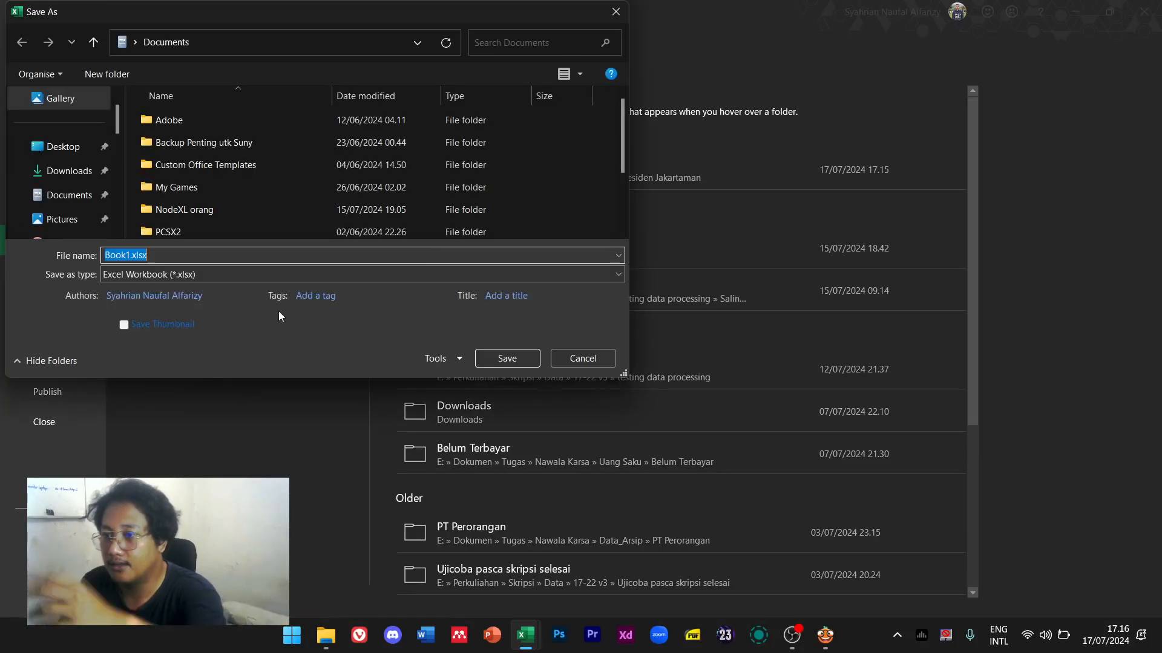
scroll(71, 202, down, 2)
scroll(71, 202, up, 2)
scroll(70, 200, down, 5)
scroll(69, 191, up, 4)
scroll(72, 196, down, 1)
scroll(74, 194, up, 2)
click(79, 102)
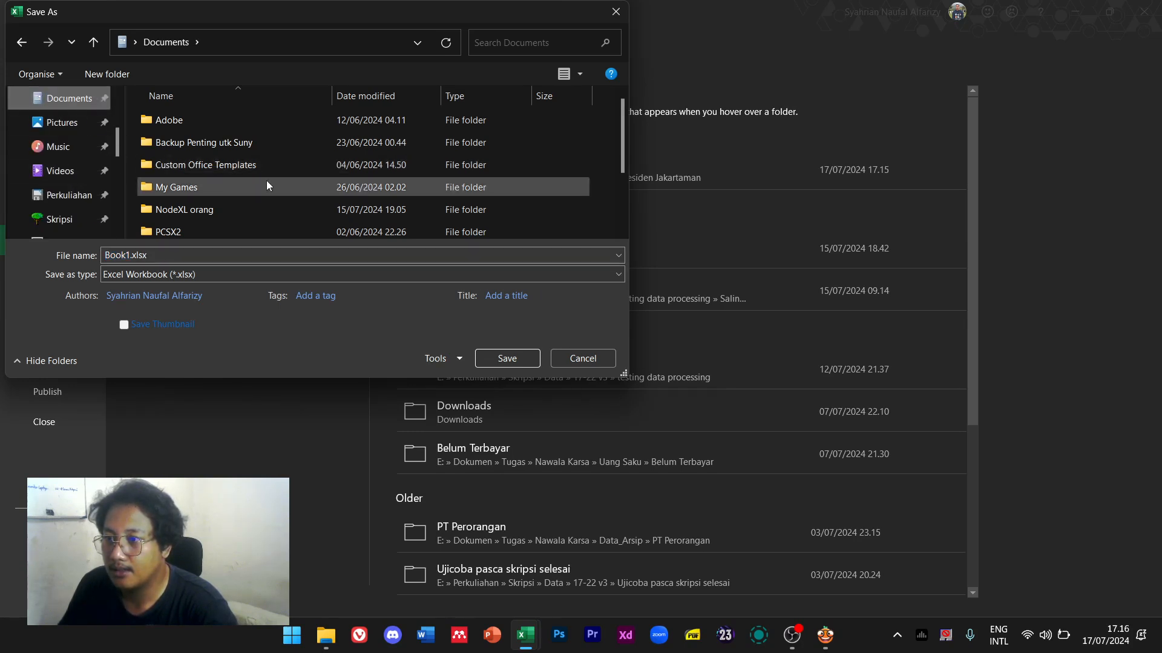
scroll(255, 180, down, 1)
double_click(230, 158)
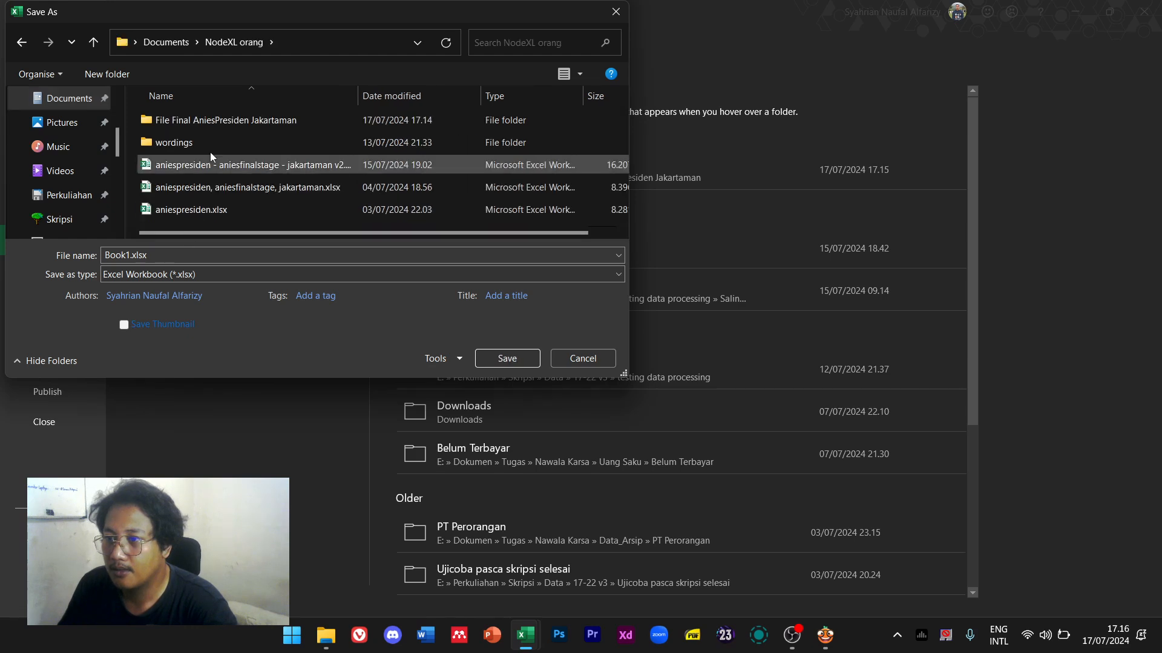
double_click(218, 142)
click(200, 255)
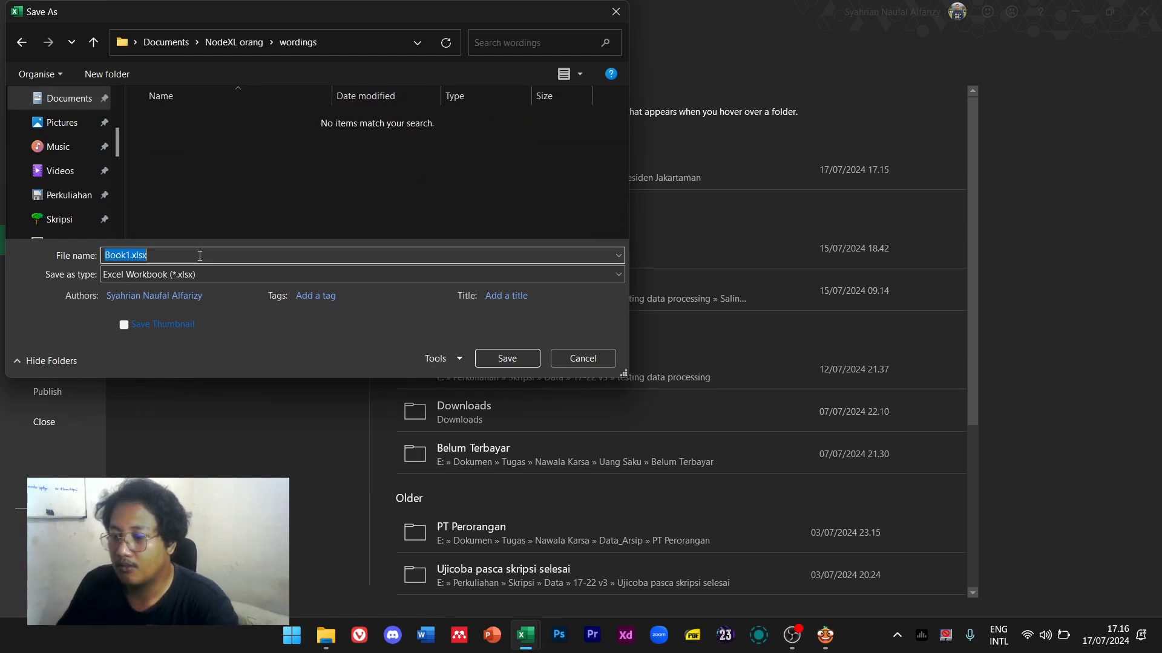
text(wording final)
key(Return)
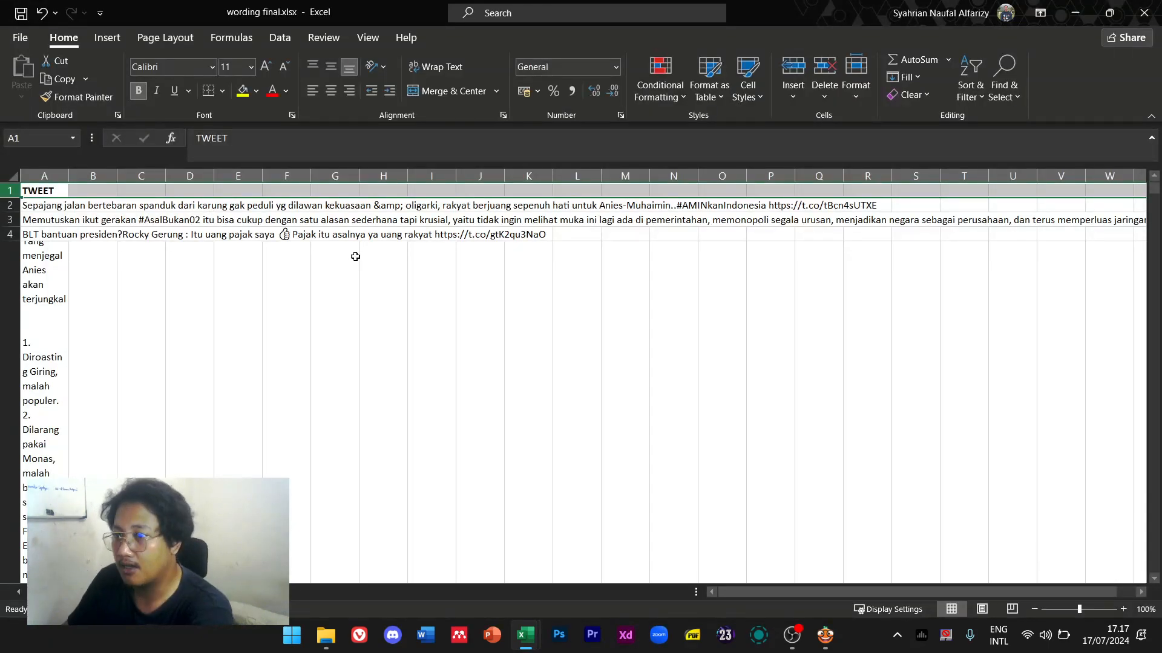
Close the wording final and NodeXL workbooks
click(555, 260)
click(1144, 13)
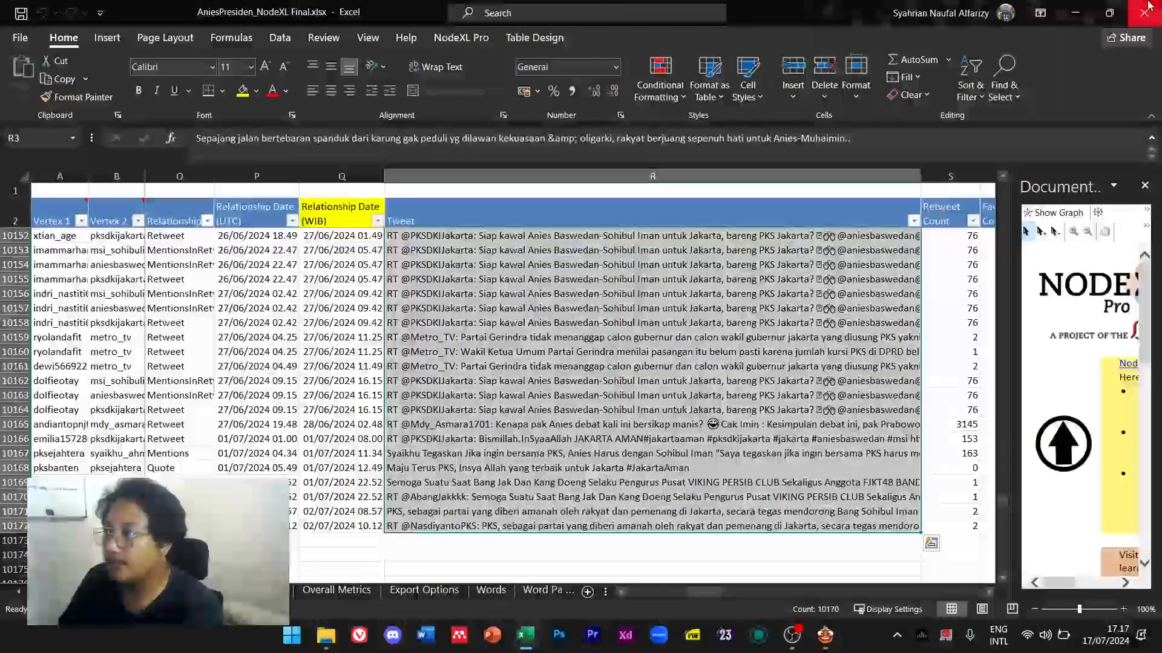
click(1144, 12)
Close the NodeXL workbook unsaved and load wordings\wording final.xlsx into the File widget
click(580, 338)
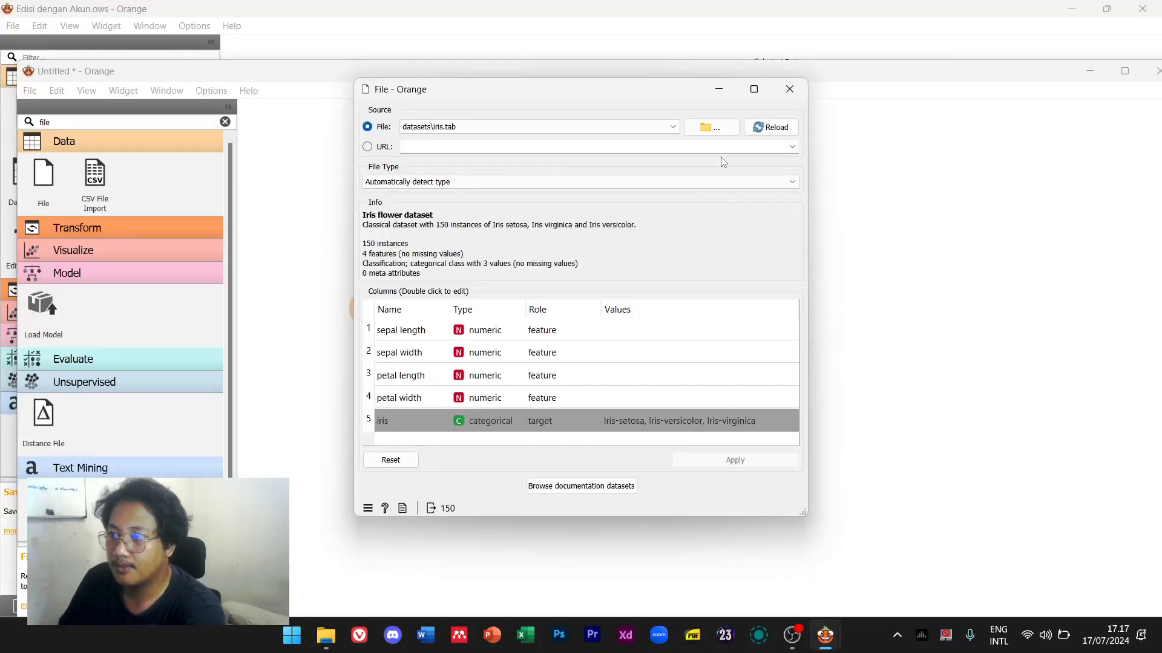
click(712, 126)
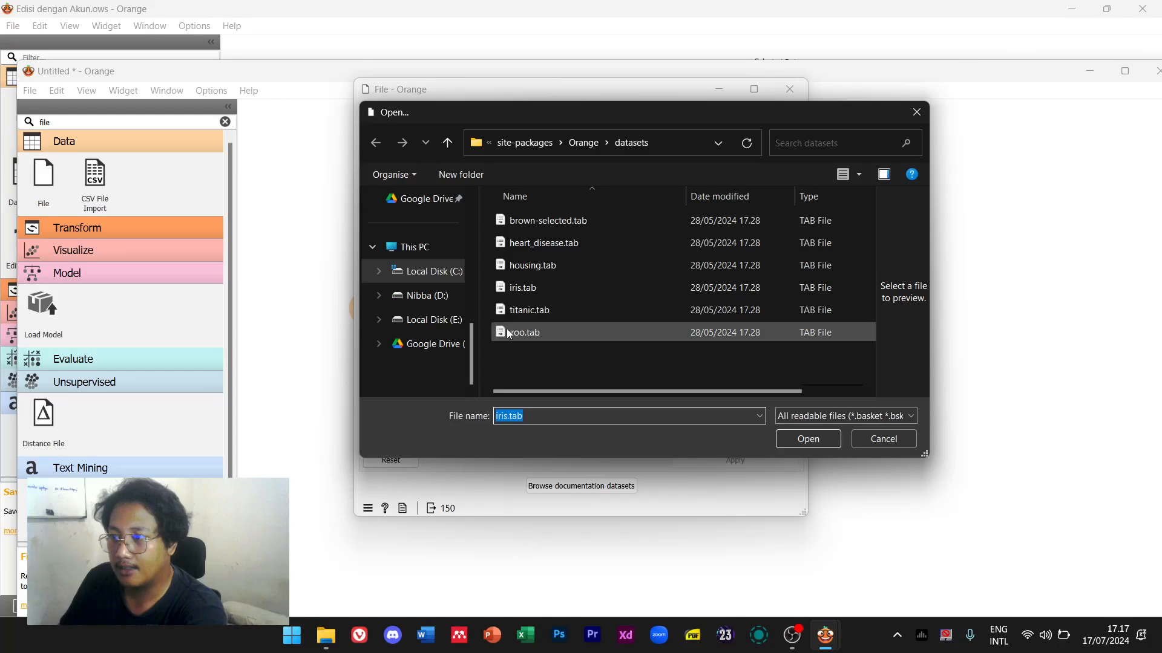
click(811, 415)
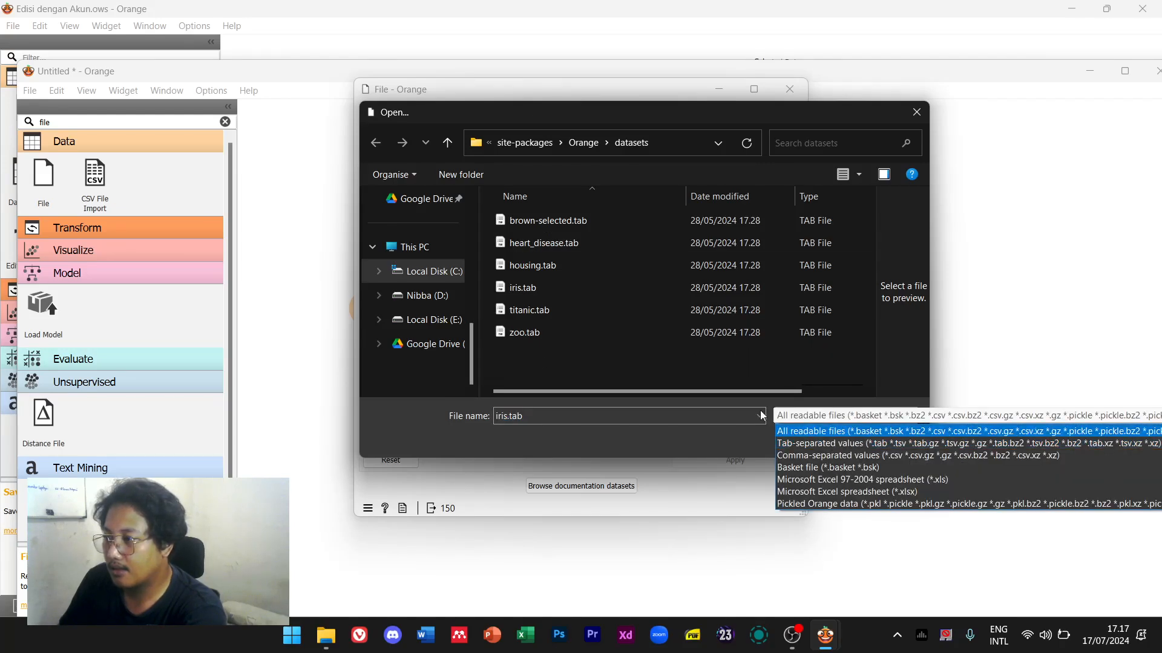
click(447, 283)
scroll(445, 248, up, 5)
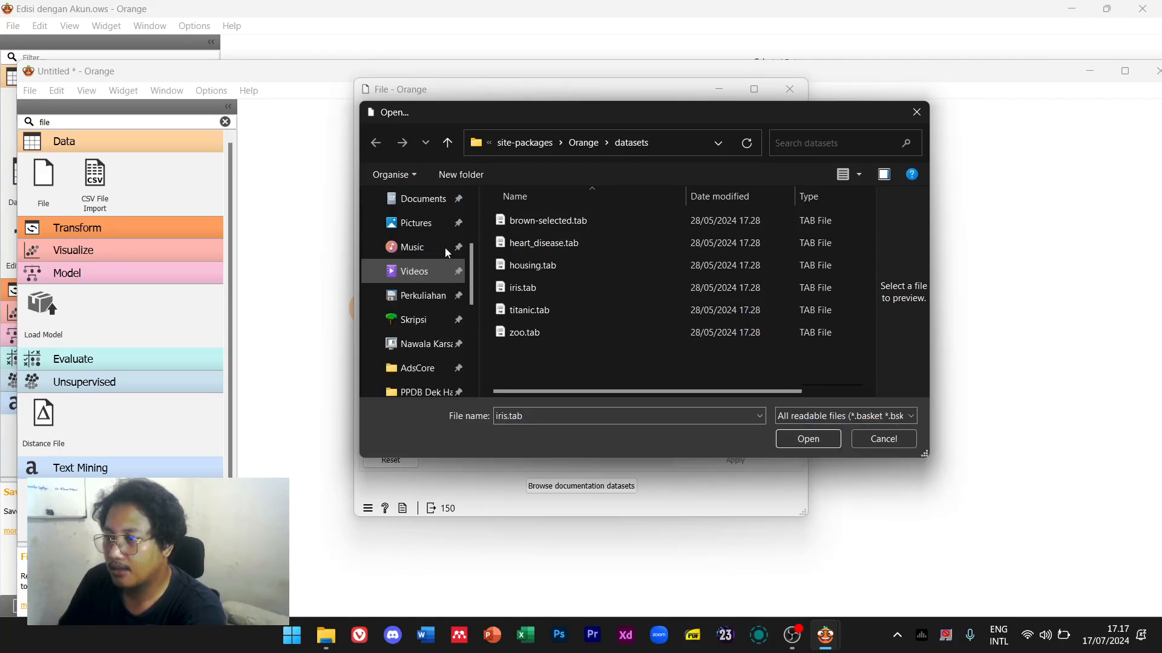
click(423, 199)
click(565, 312)
double_click(565, 311)
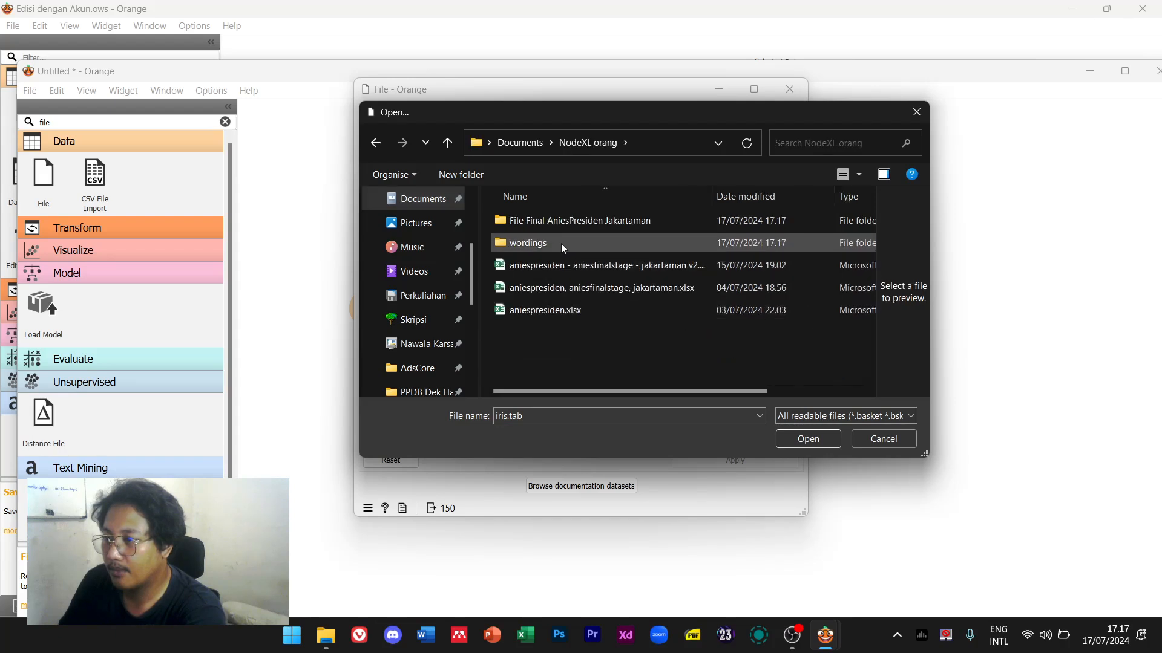
double_click(561, 242)
click(564, 223)
click(811, 449)
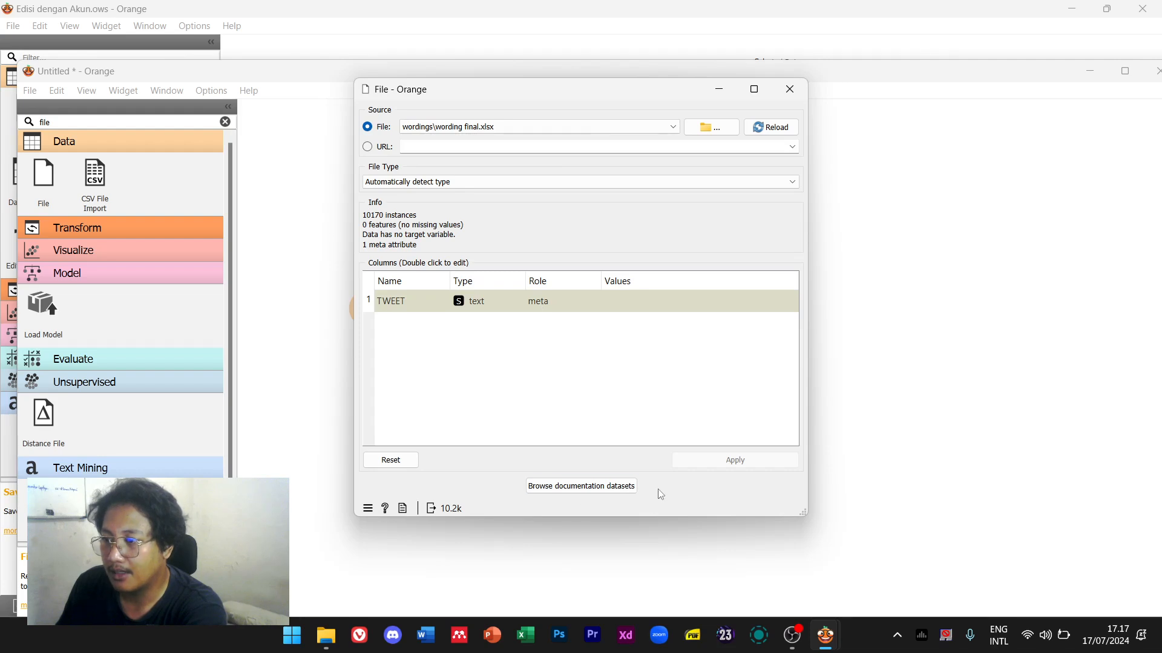
Keep TWEET as a text column and apply the File widget settings
double_click(474, 305)
double_click(475, 306)
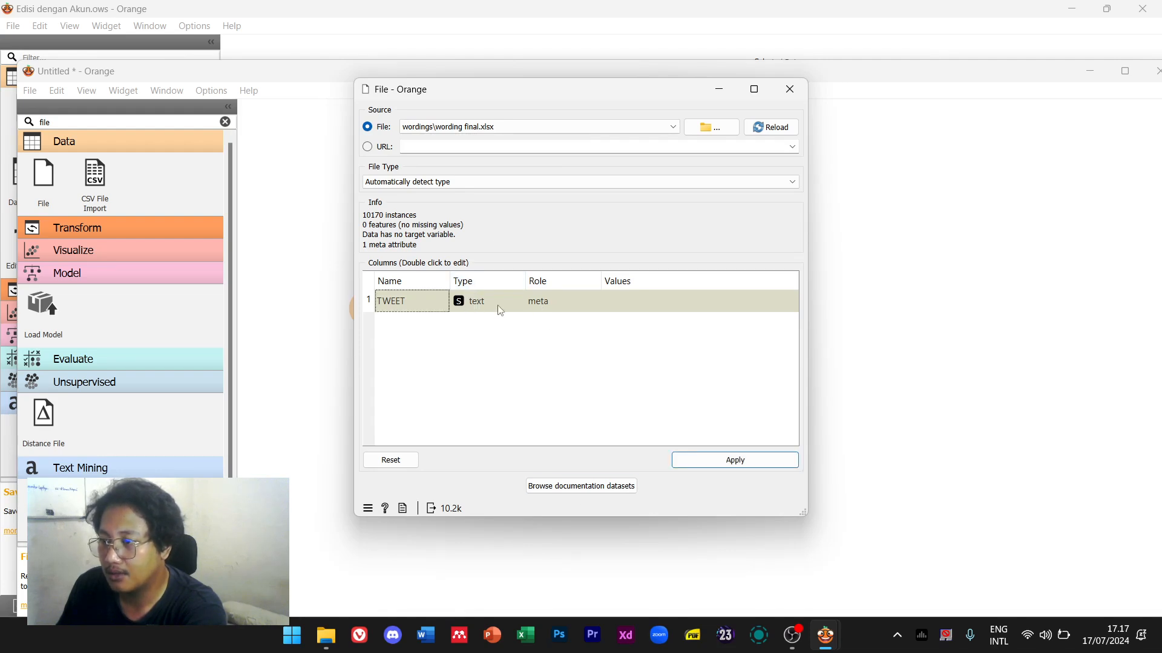
double_click(499, 306)
click(501, 329)
double_click(420, 299)
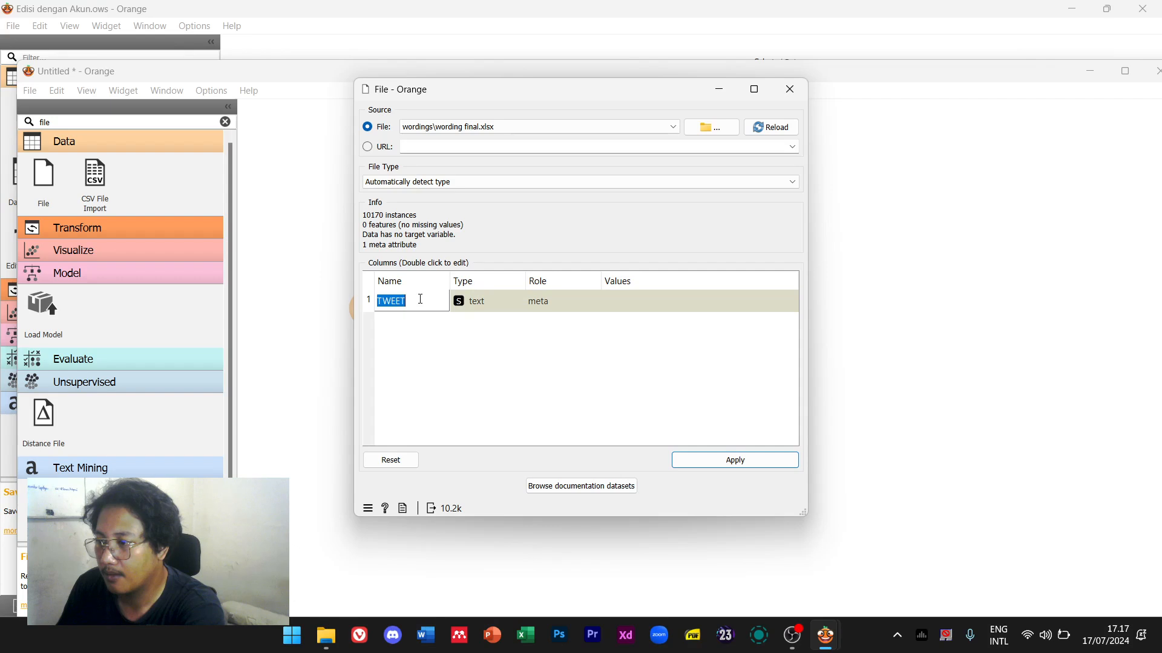
click(726, 462)
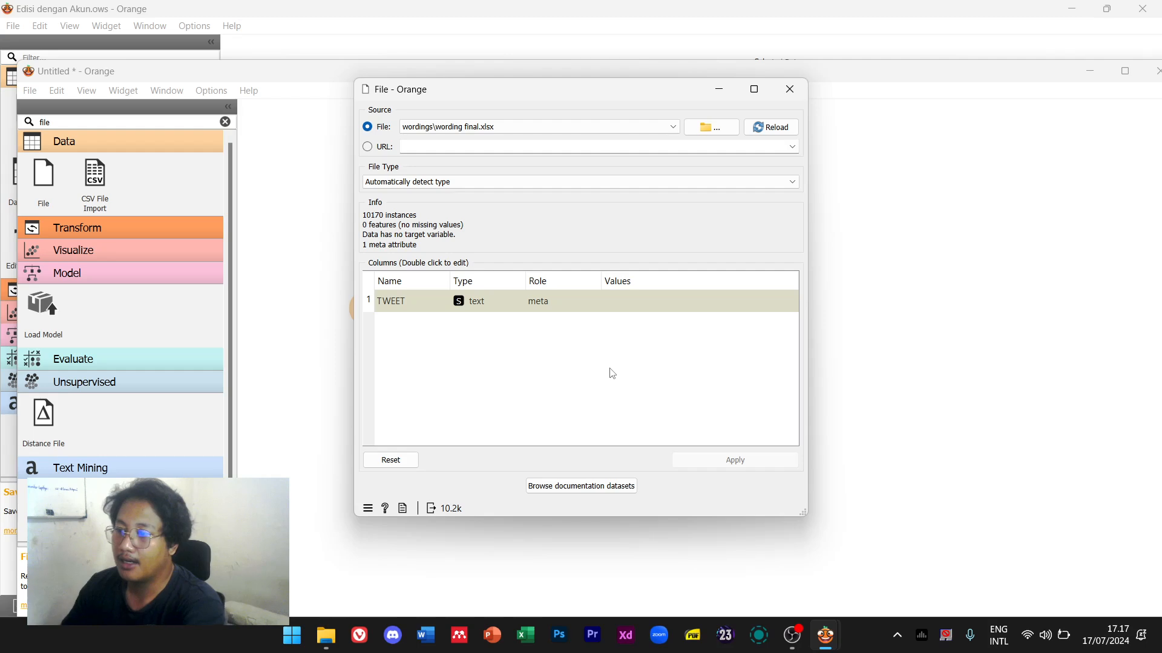
Close the File settings and glance at the finished Edisi workflow for reference
click(790, 89)
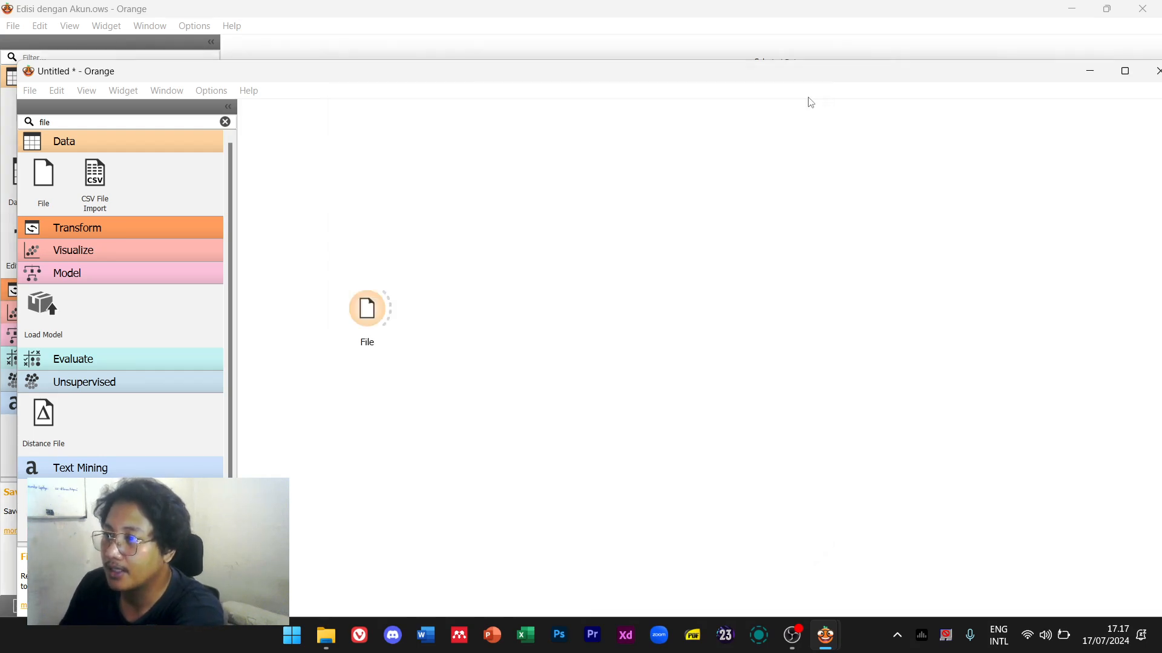
click(552, 10)
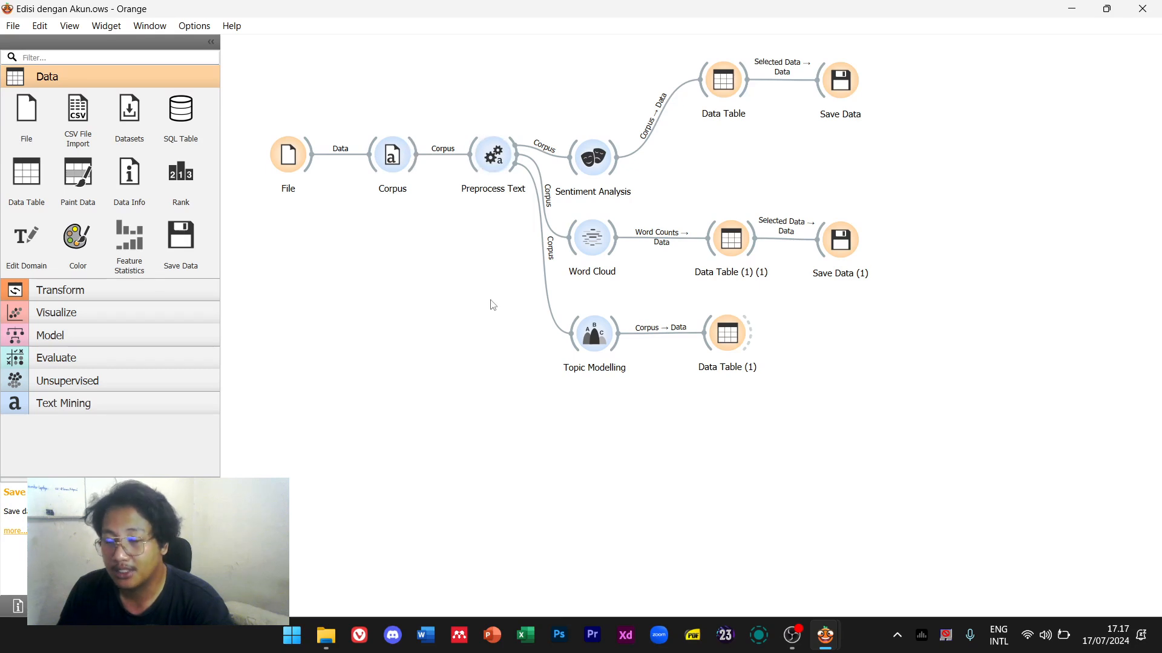
key(alt+Tab)
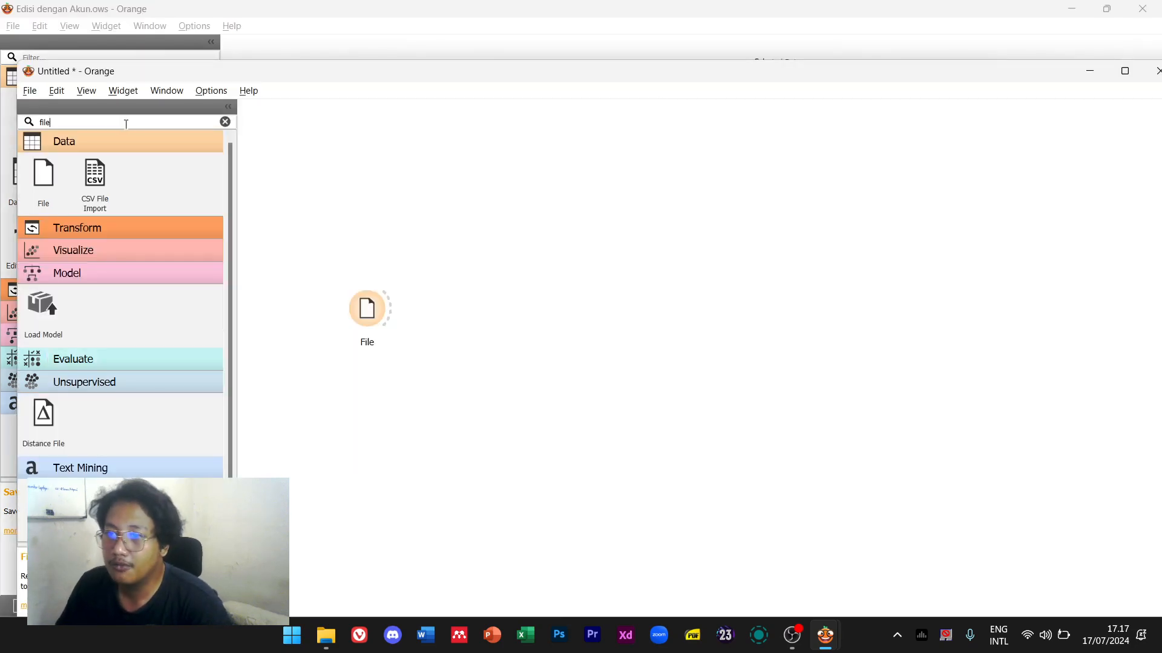
Search 'corpus' and place a Corpus widget right of the File widget
text(cur)
key(BackSpace)
key(BackSpace)
text(pre)
key(BackSpace)
text(orpus)
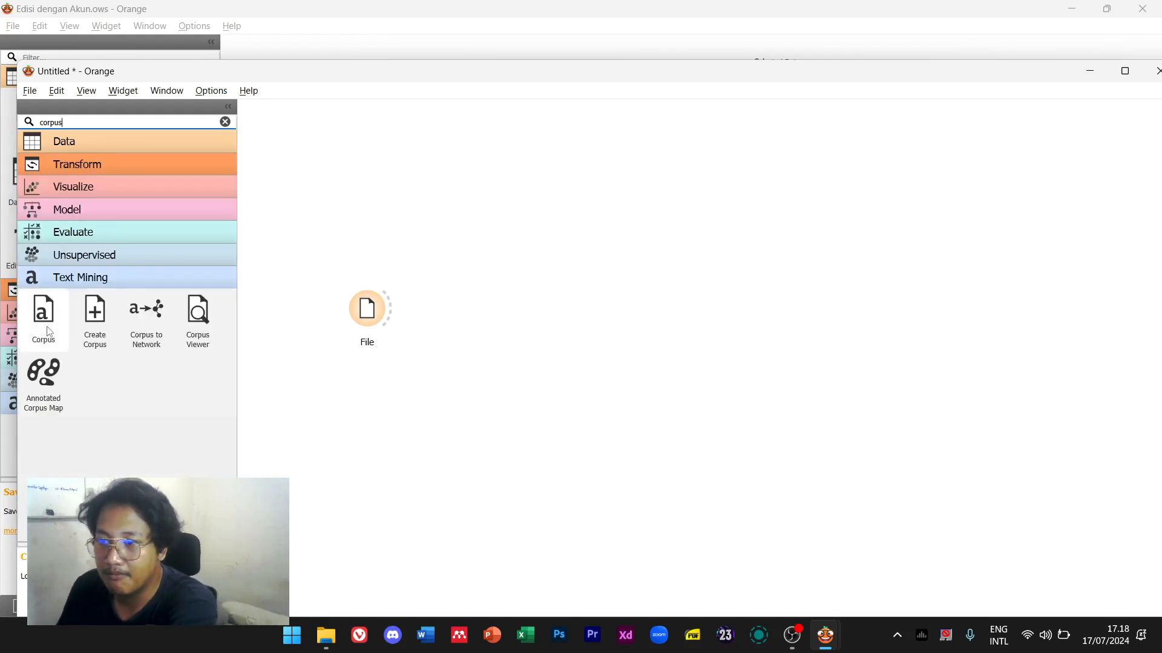
drag(44, 320, 469, 320)
double_click(469, 320)
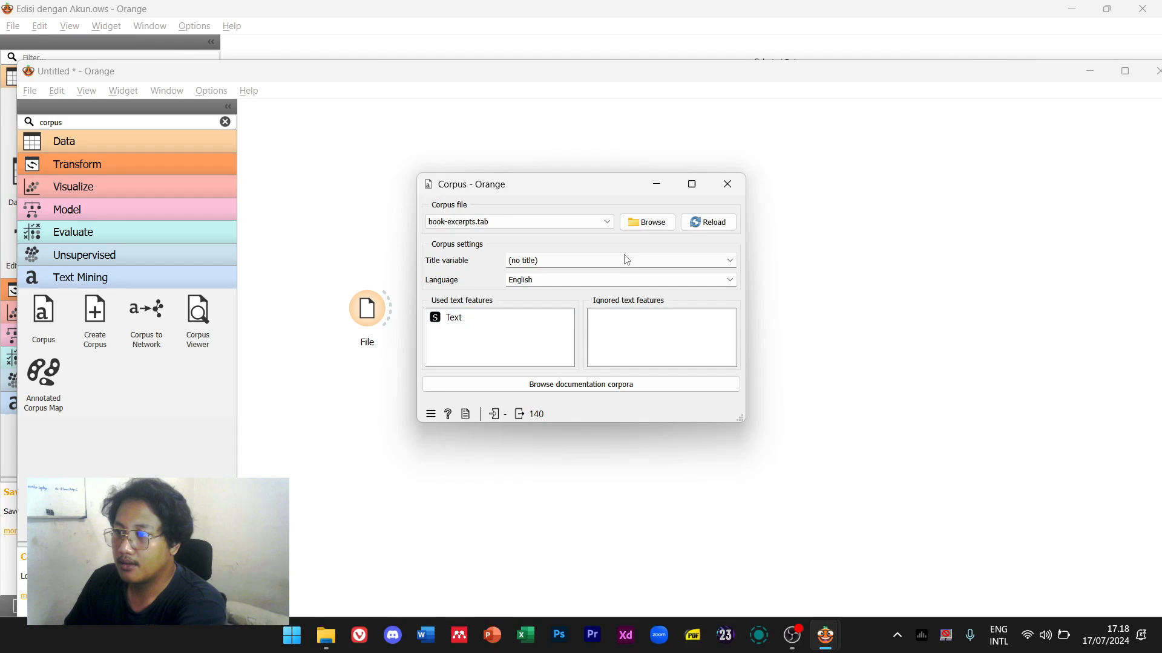
click(609, 224)
click(609, 224)
click(727, 184)
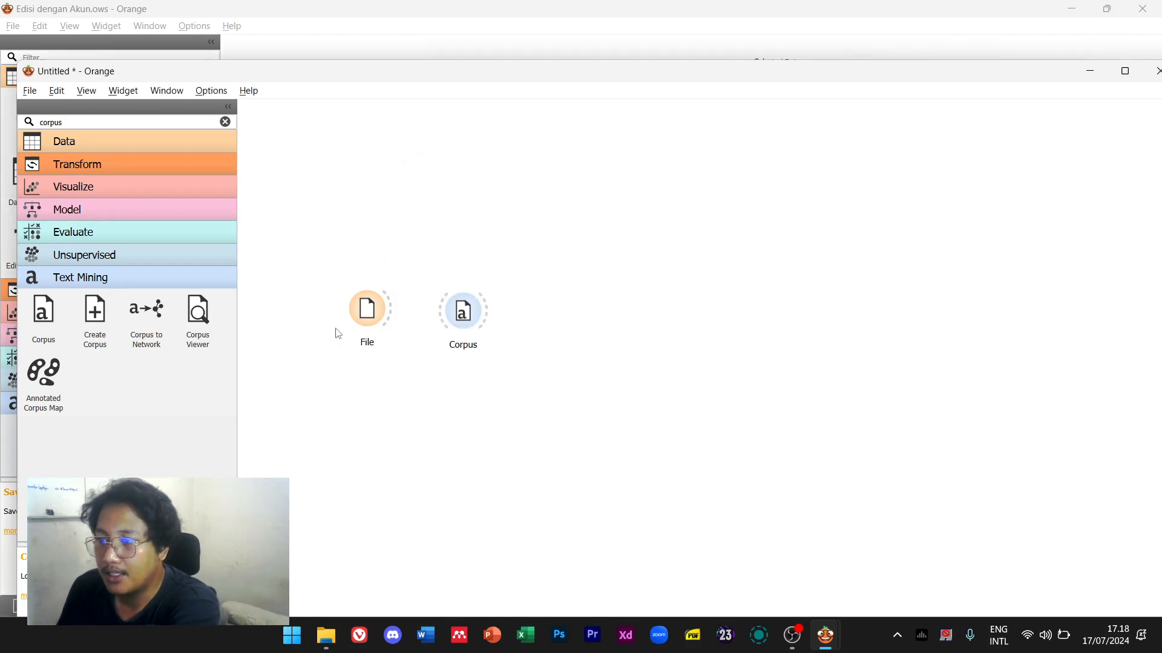
Connect the File widget's data output into the Corpus widget, redrawing the link once
drag(393, 313, 462, 313)
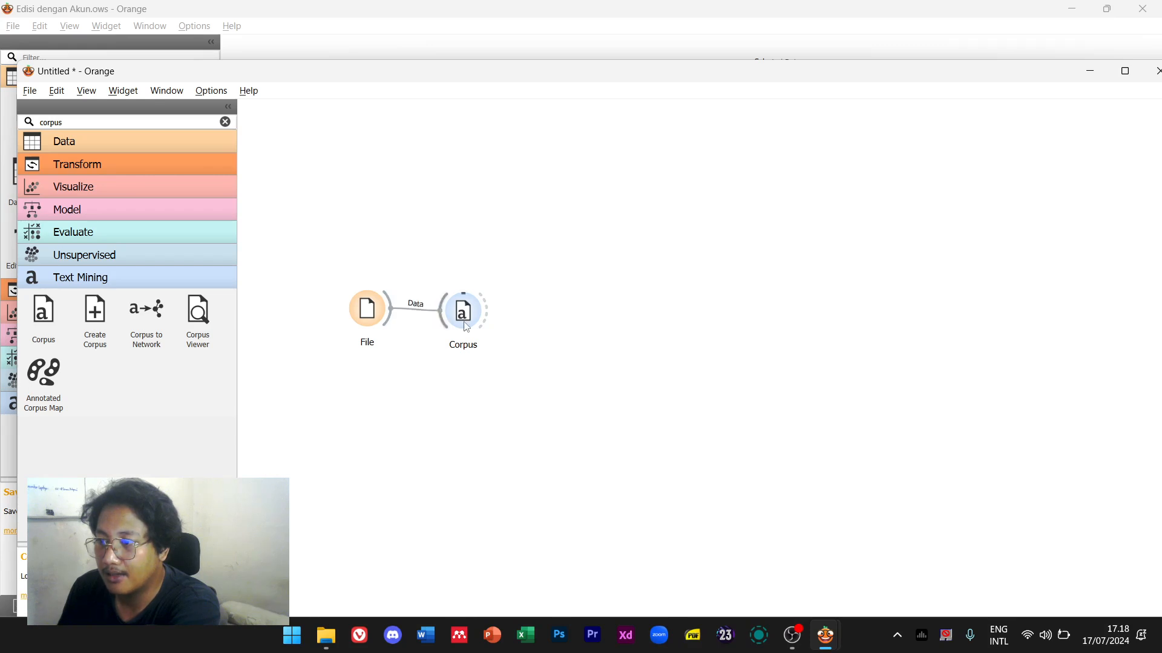
double_click(462, 313)
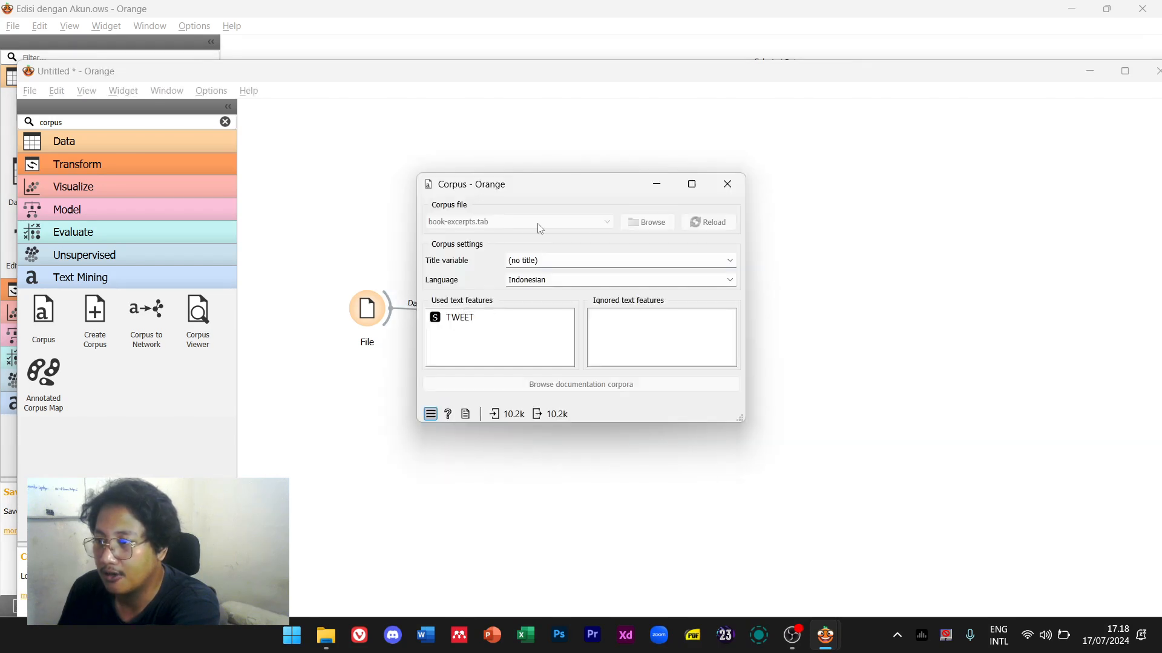
click(727, 183)
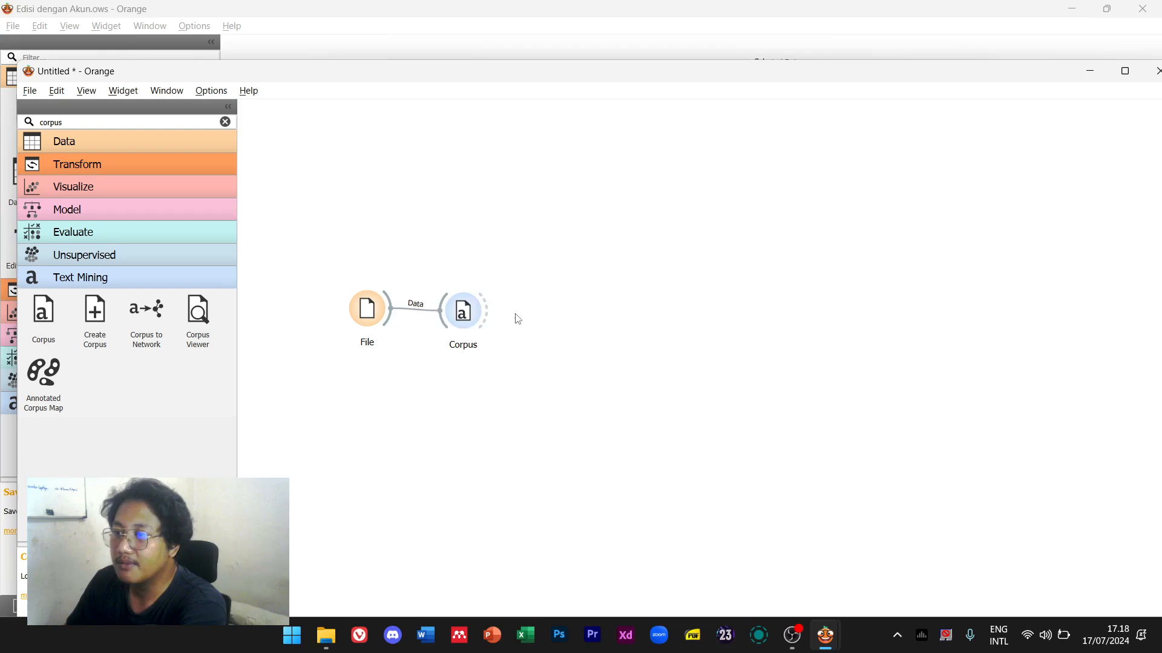
drag(442, 313, 419, 315)
key(Escape)
right_click(415, 307)
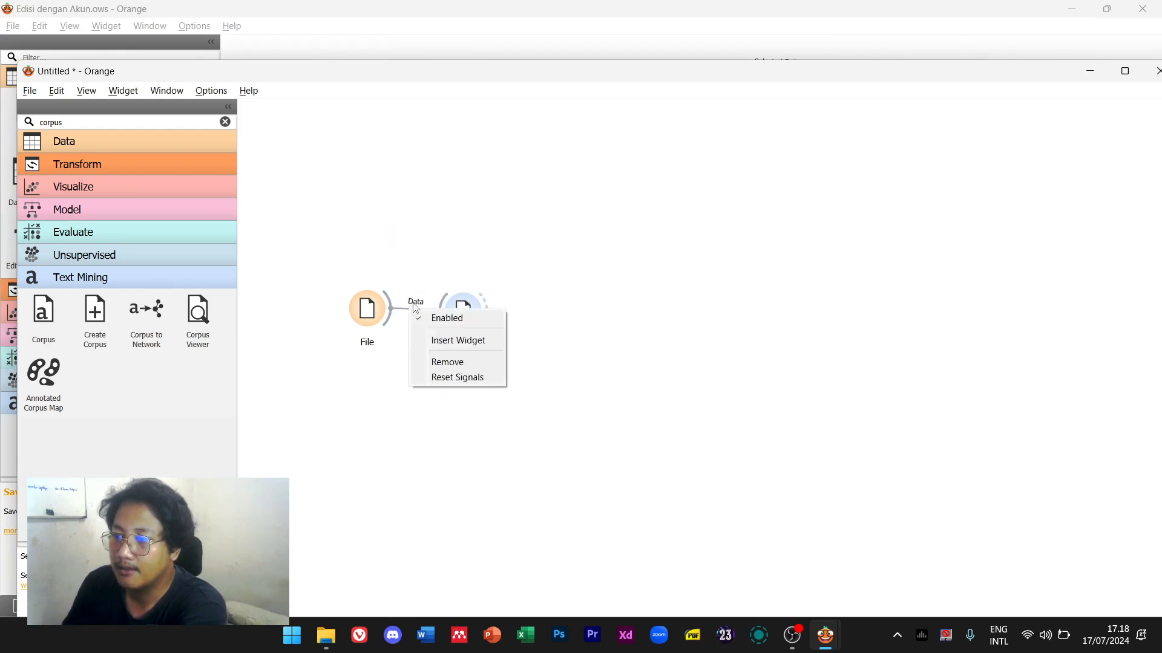
click(452, 357)
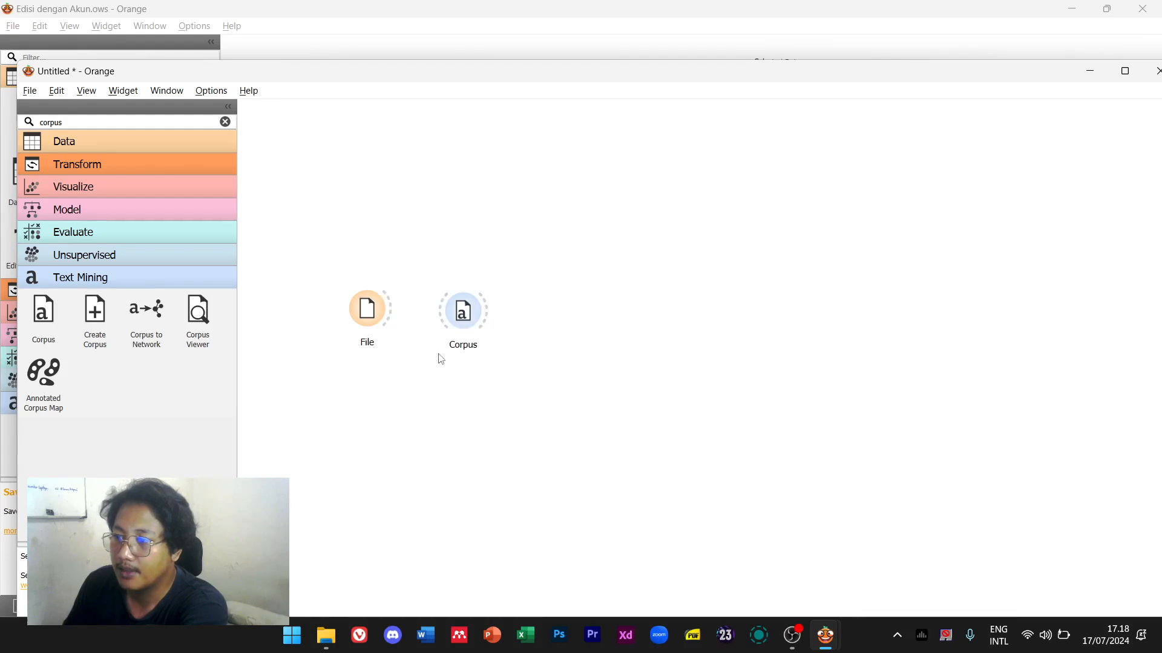
double_click(463, 309)
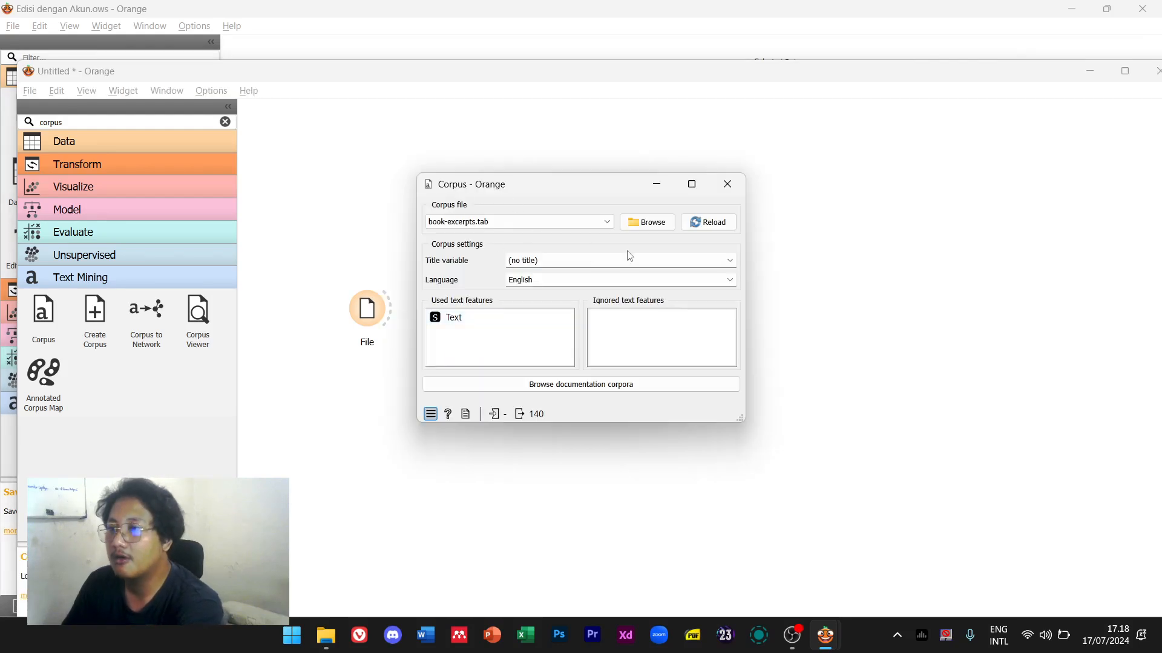
click(609, 222)
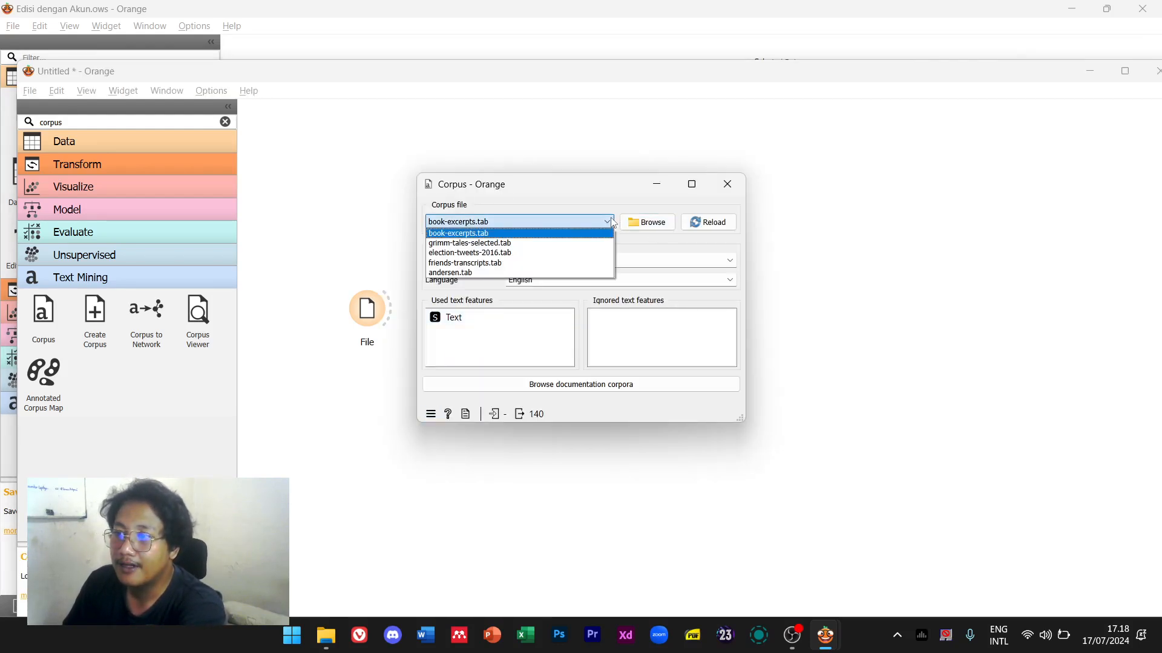
click(612, 223)
click(727, 184)
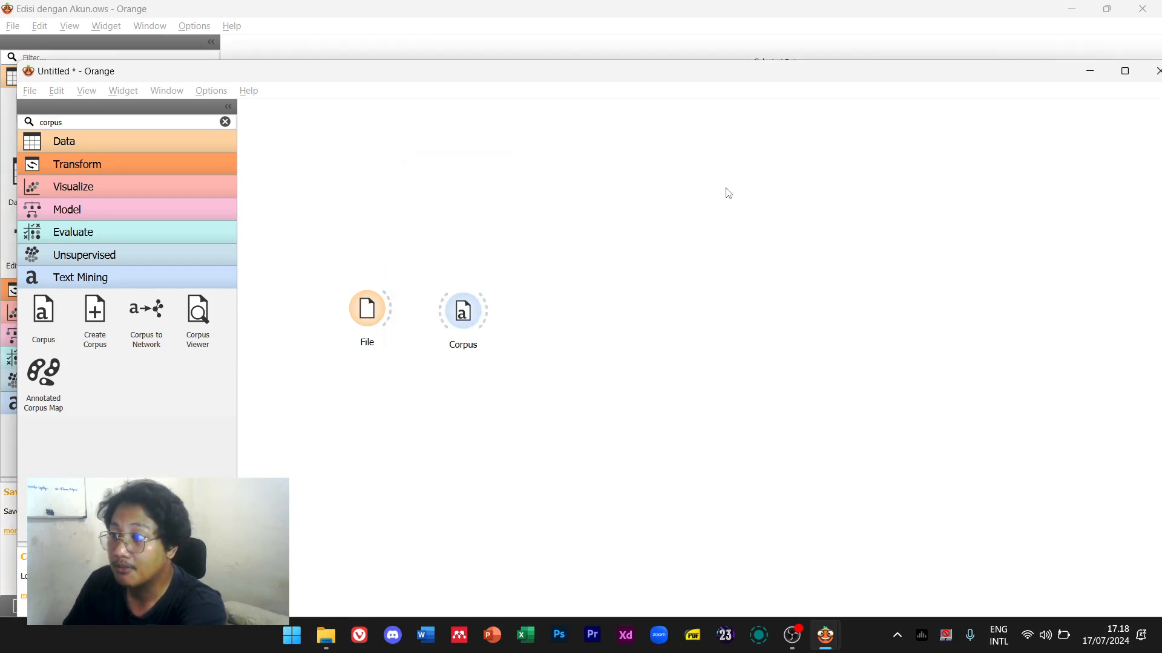
drag(394, 314, 462, 311)
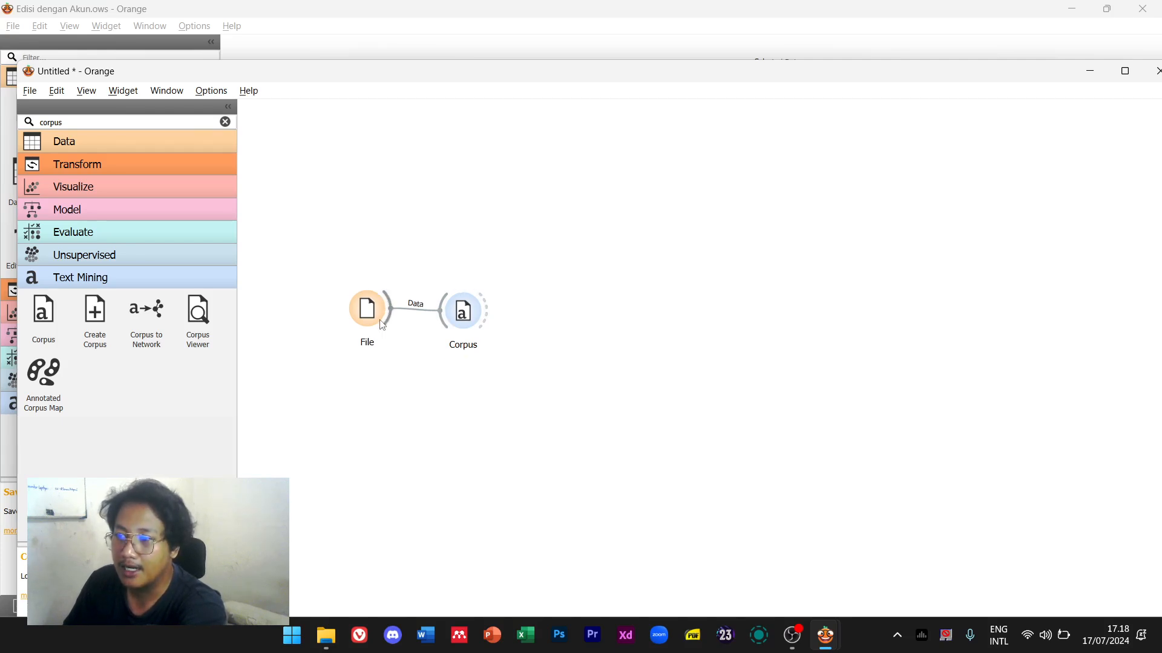
Set the Corpus title variable to TWEET with Indonesian as the language
double_click(477, 317)
click(518, 263)
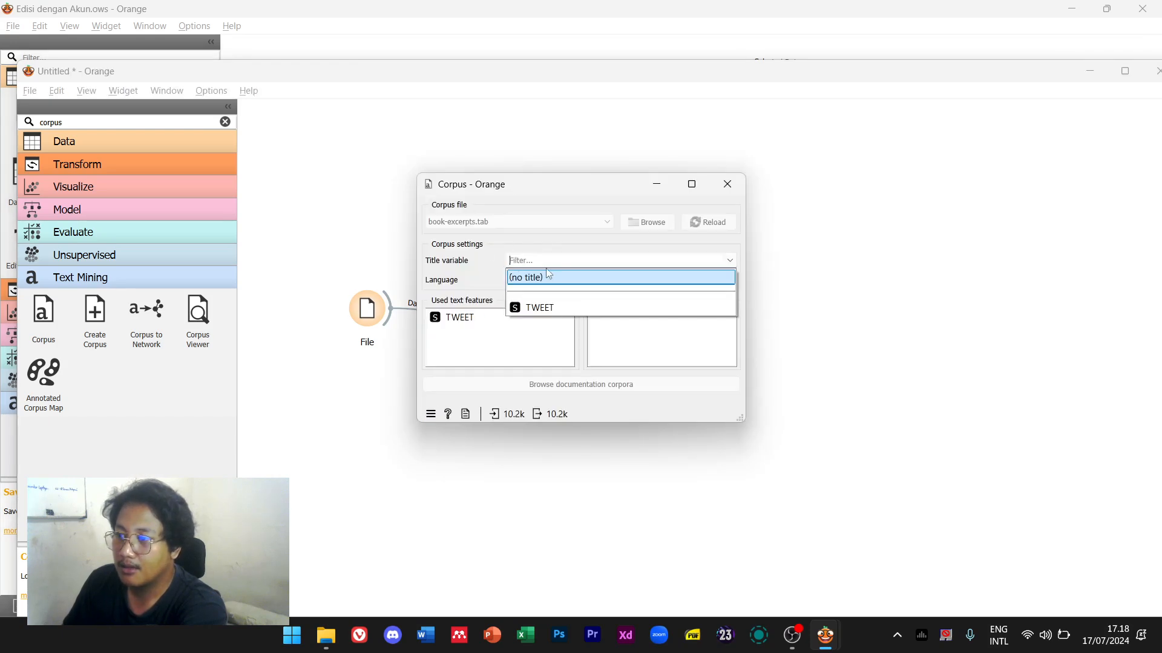
click(554, 313)
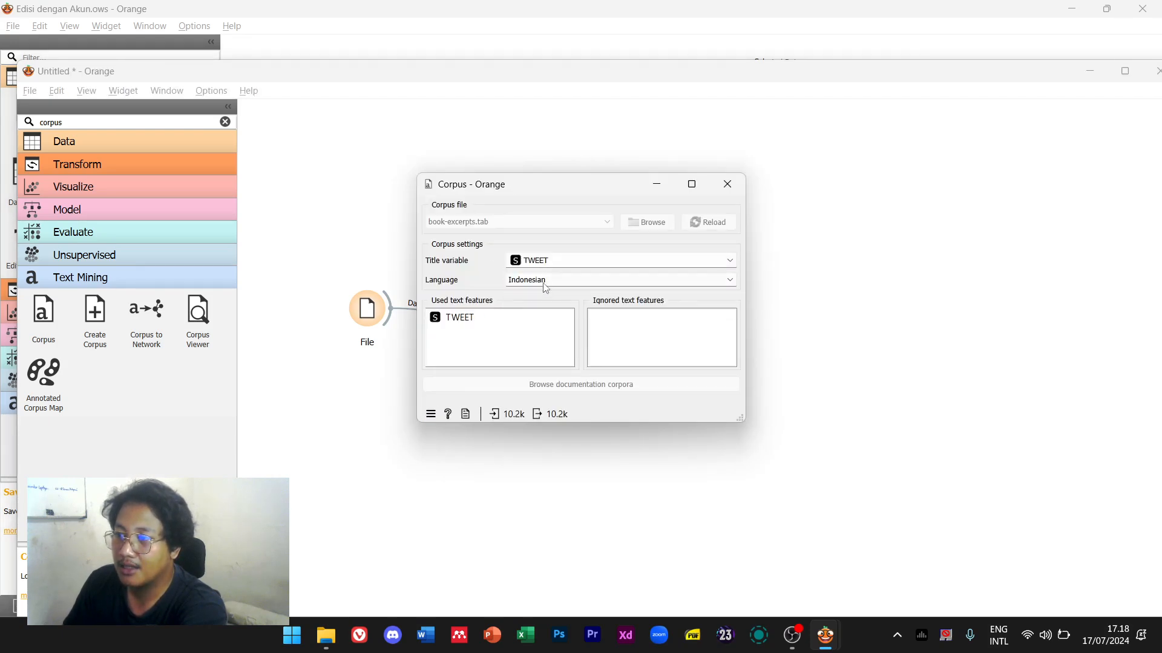
click(545, 282)
click(545, 287)
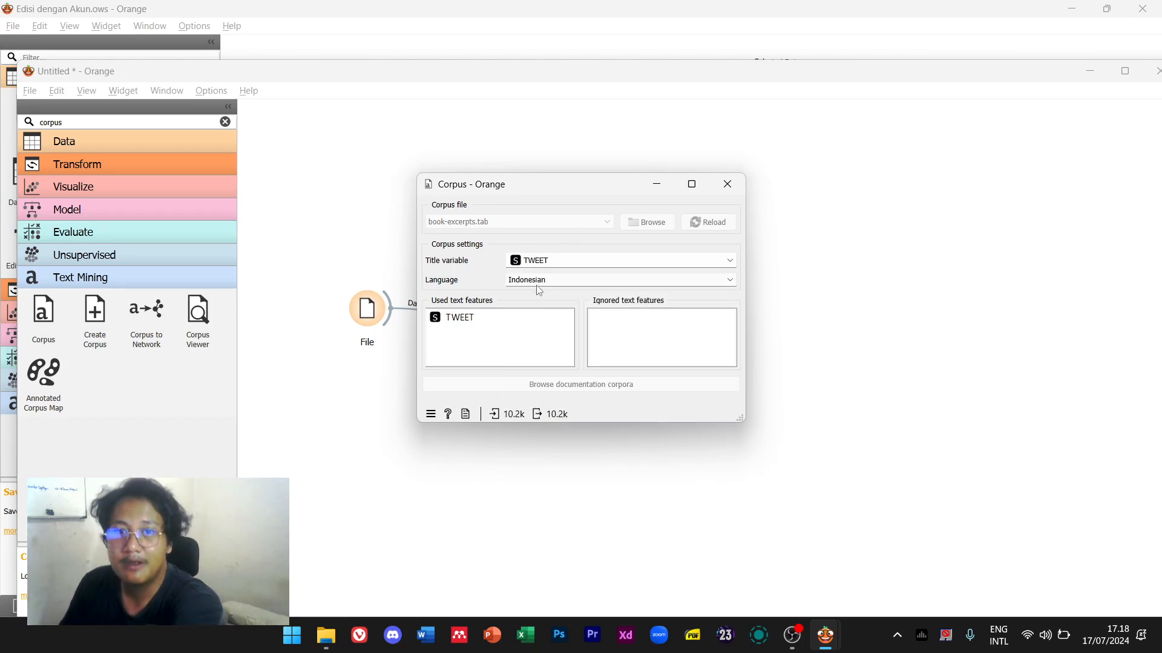
click(554, 282)
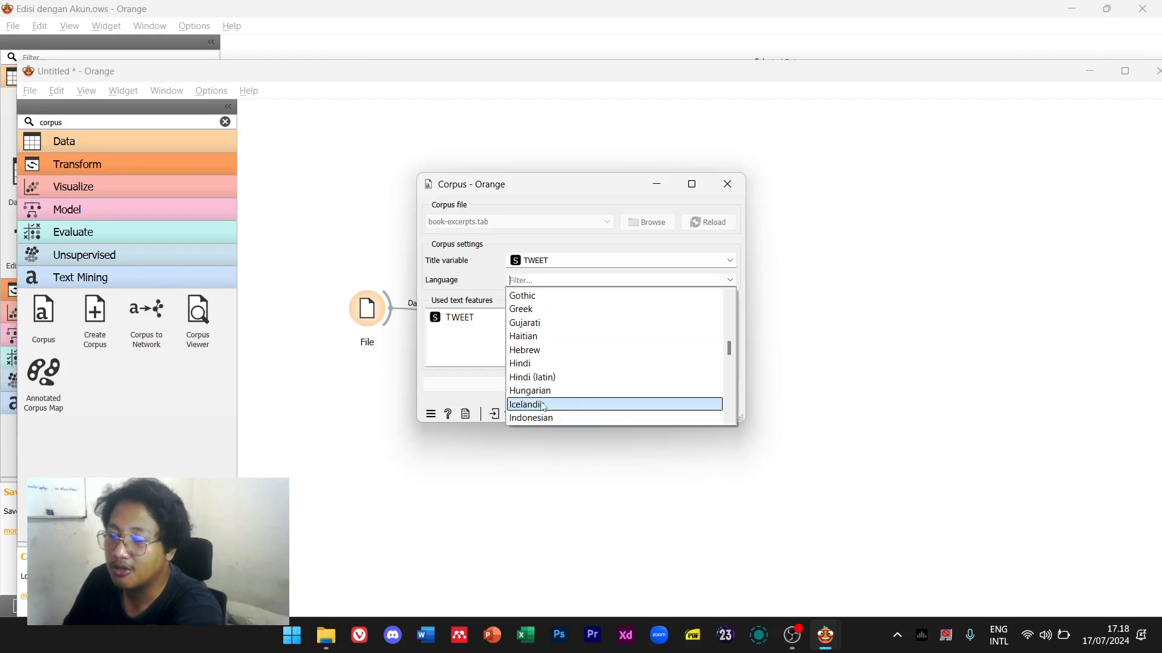
click(447, 376)
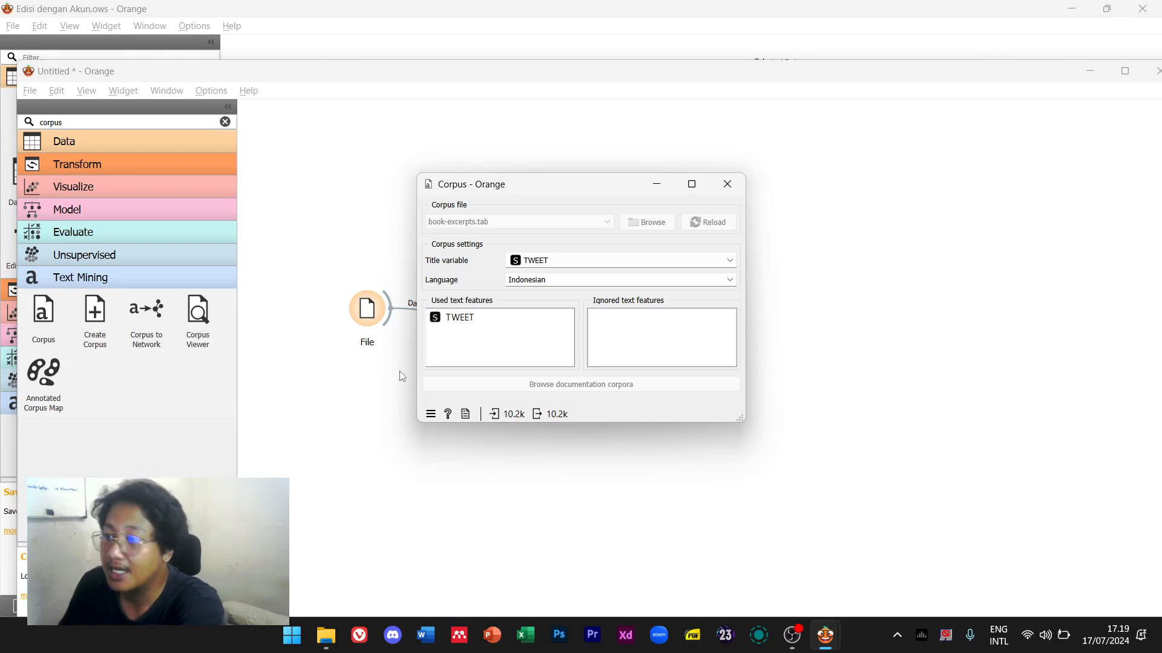
click(728, 199)
Dismiss the File widget's tabular-data notice, nudge the Corpus widget, and check the Edisi workflow
double_click(367, 309)
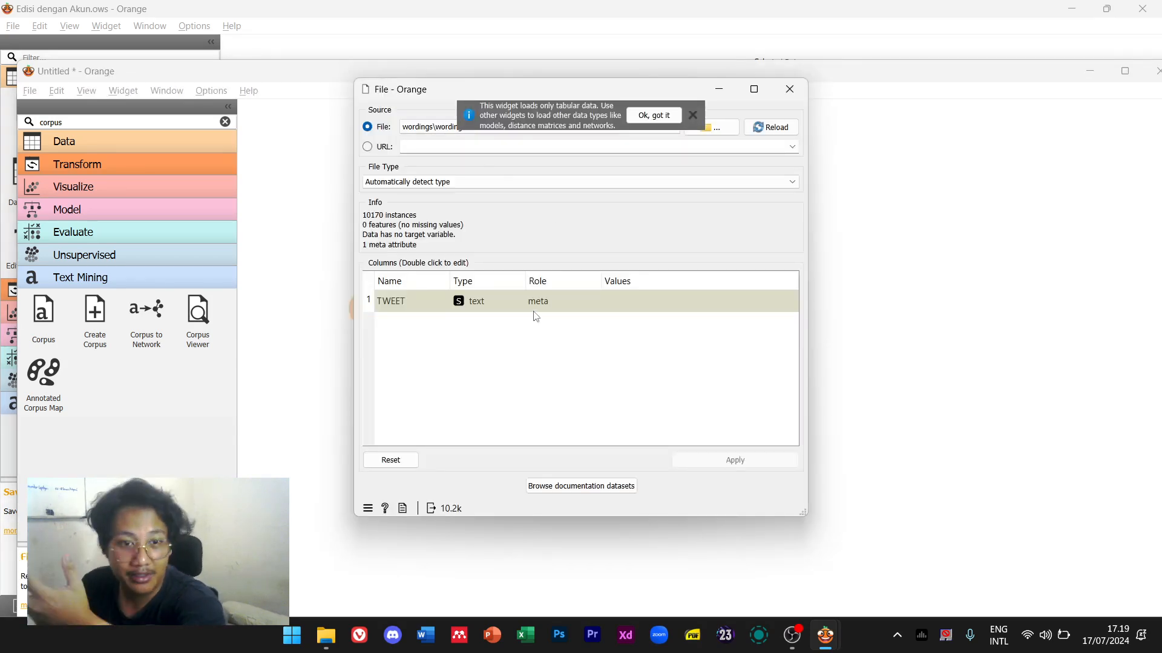
click(653, 115)
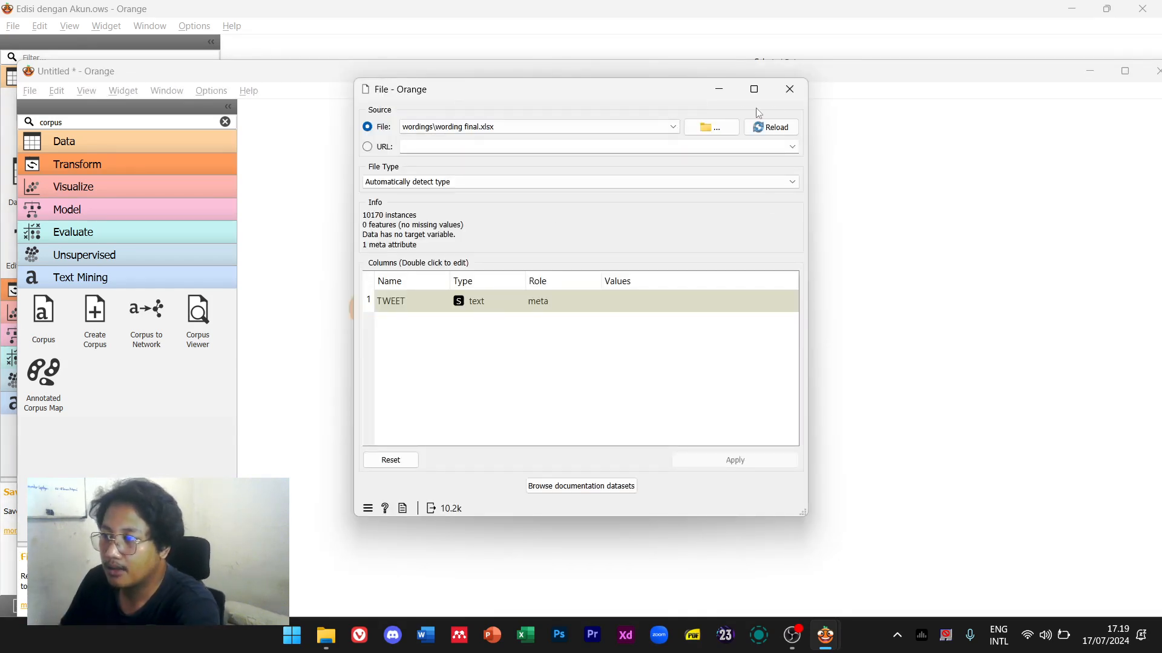
click(789, 89)
click(472, 311)
drag(473, 311, 473, 313)
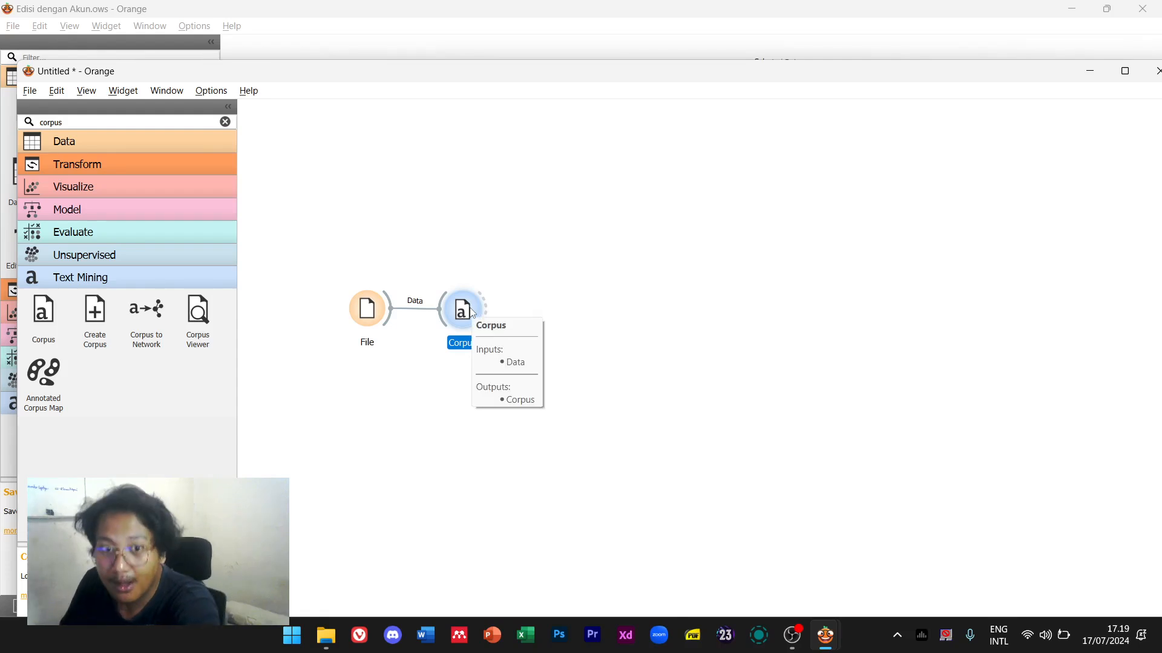
click(515, 281)
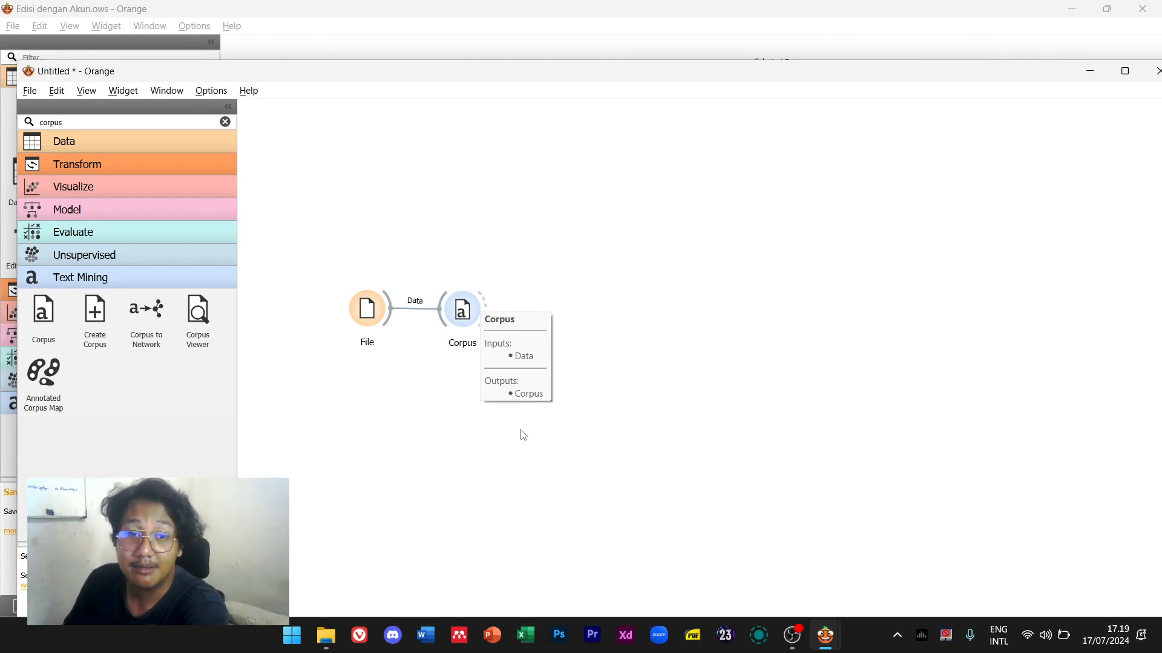
click(541, 19)
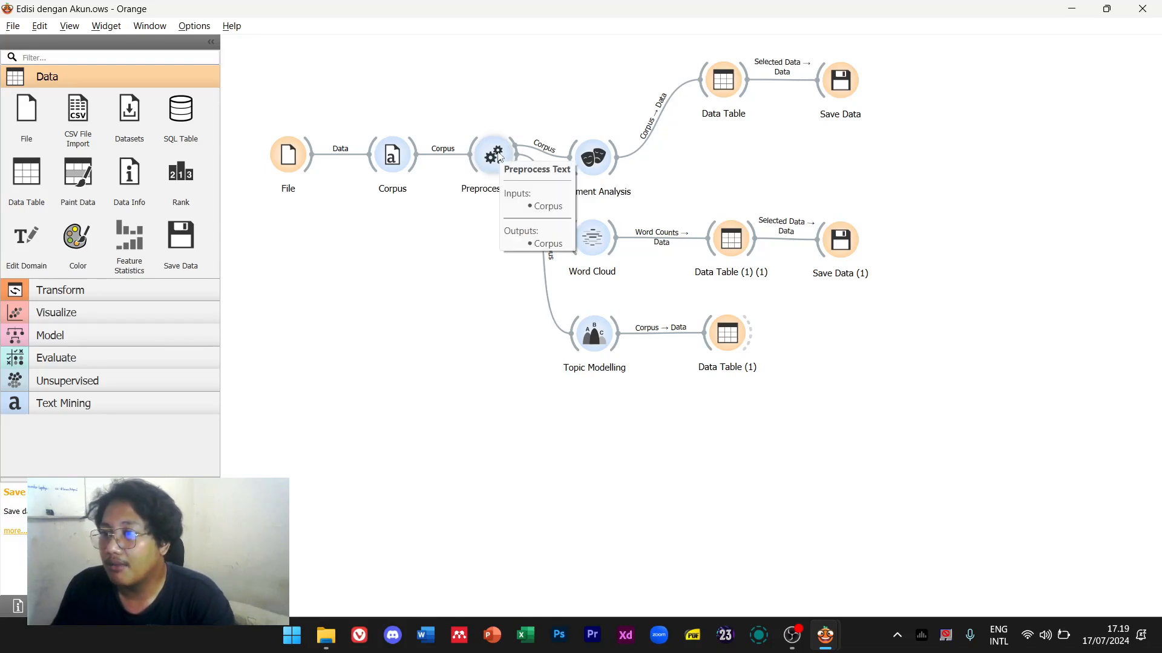
key(alt+Tab)
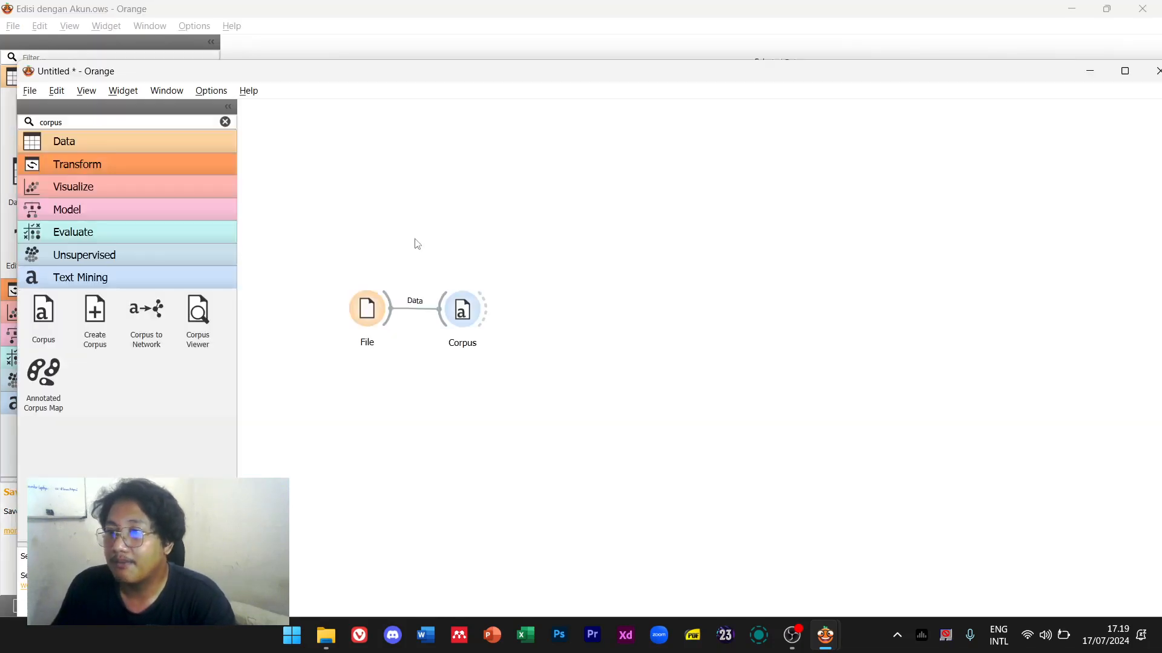
Search 'prepr' and place a Preprocess Text widget beside Corpus
double_click(151, 127)
text(prepr)
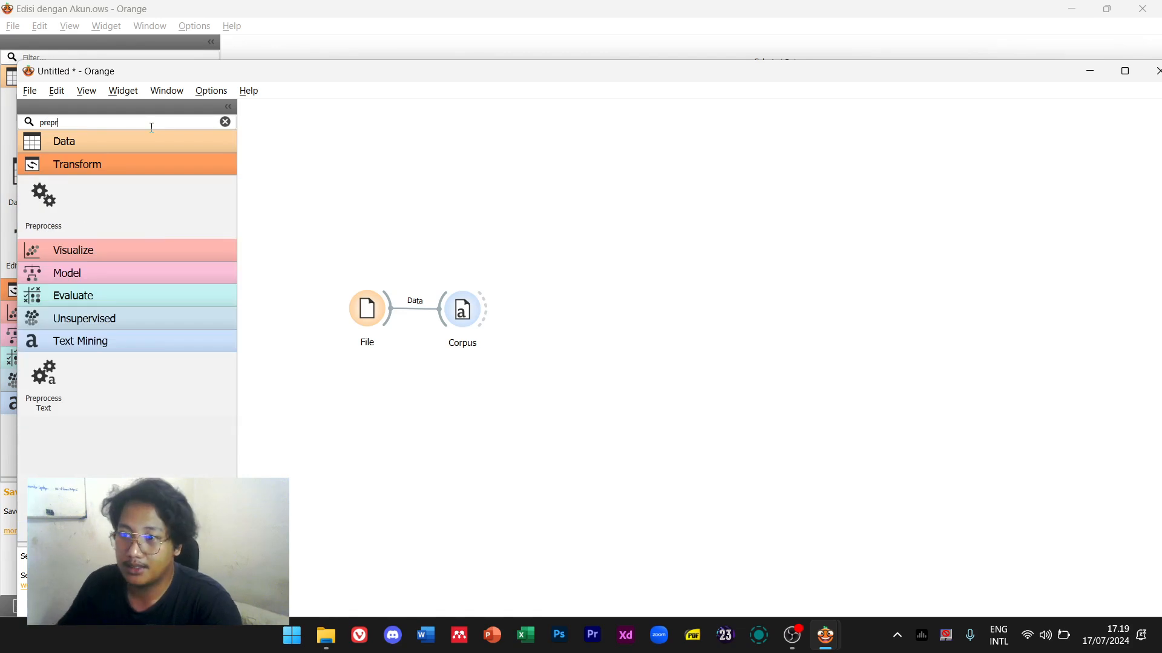
drag(44, 378, 553, 307)
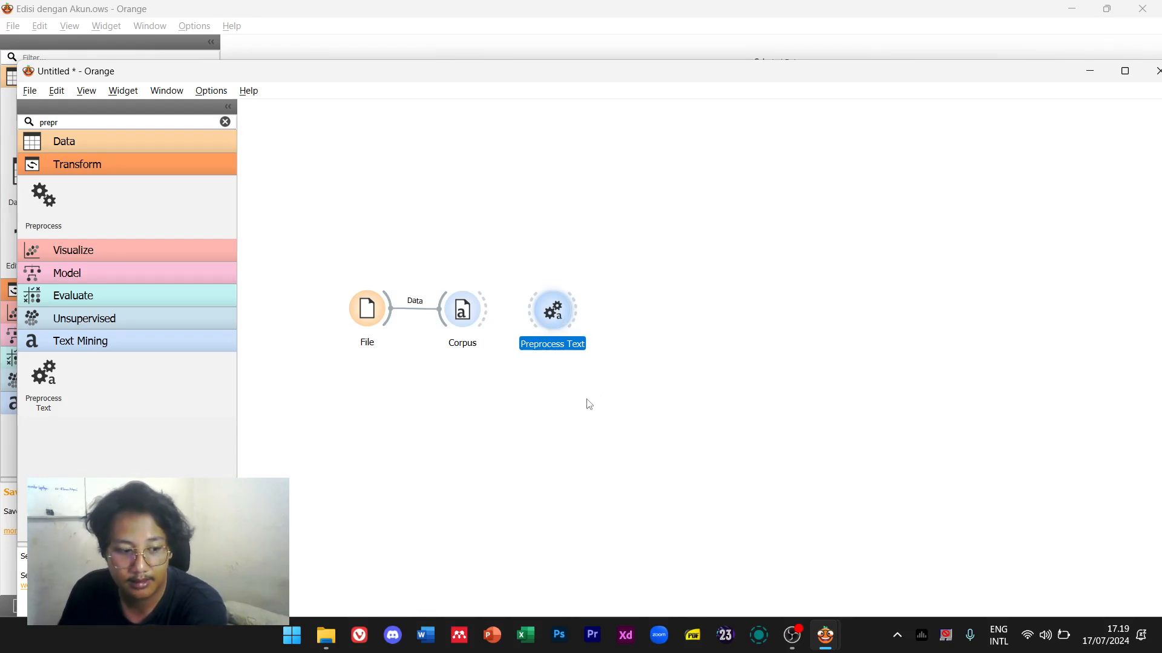
Enable Remove urls and set stopwords to Indonesian in Preprocess Text
double_click(557, 322)
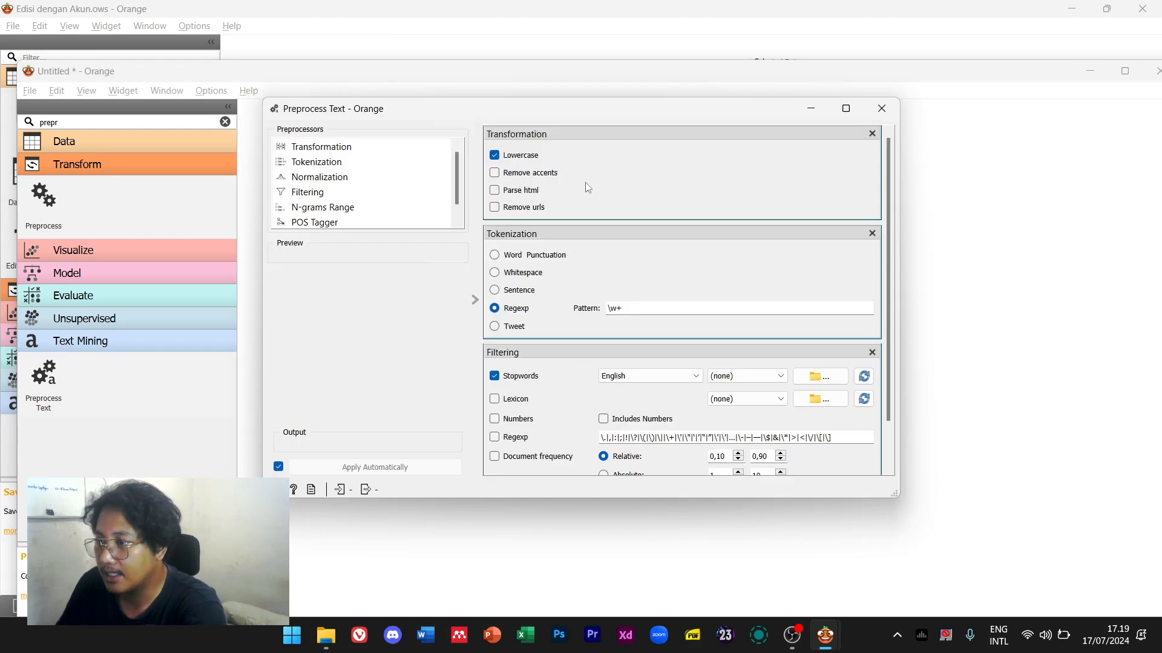
drag(523, 113, 409, 98)
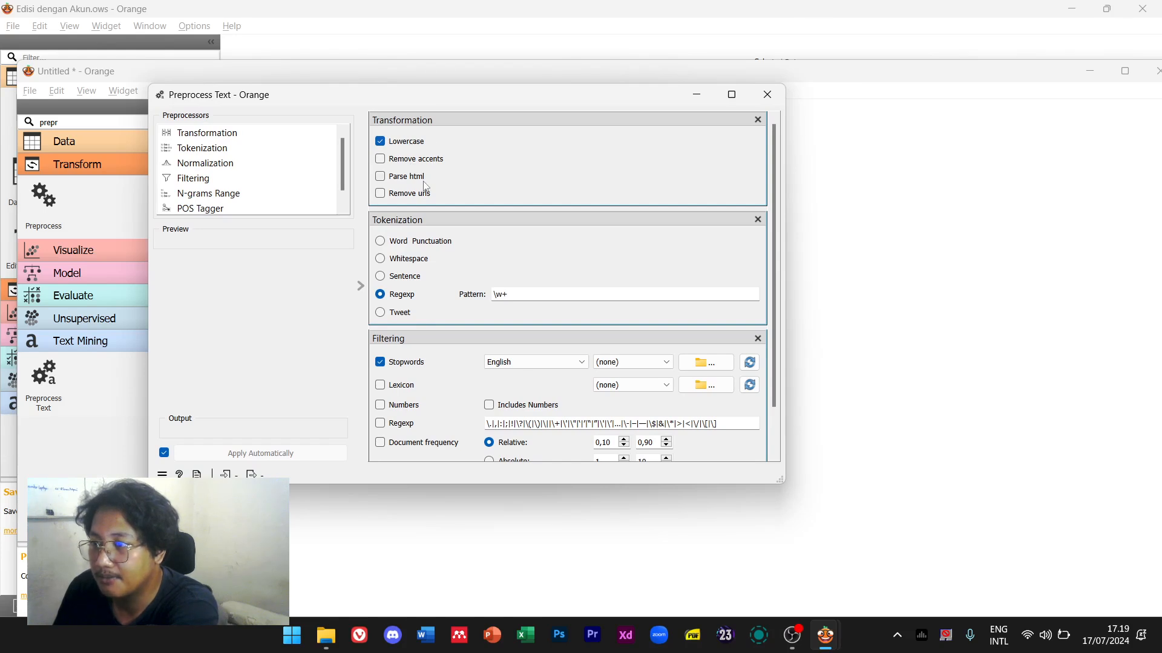
scroll(470, 179, down, 1)
scroll(470, 179, up, 1)
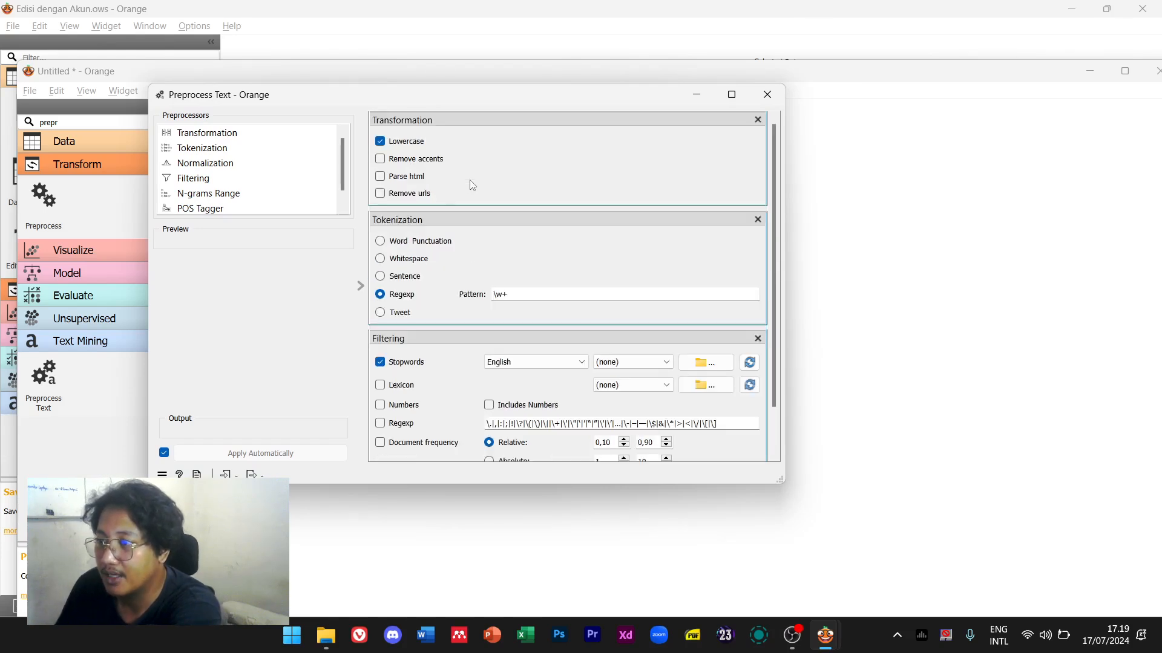
click(419, 194)
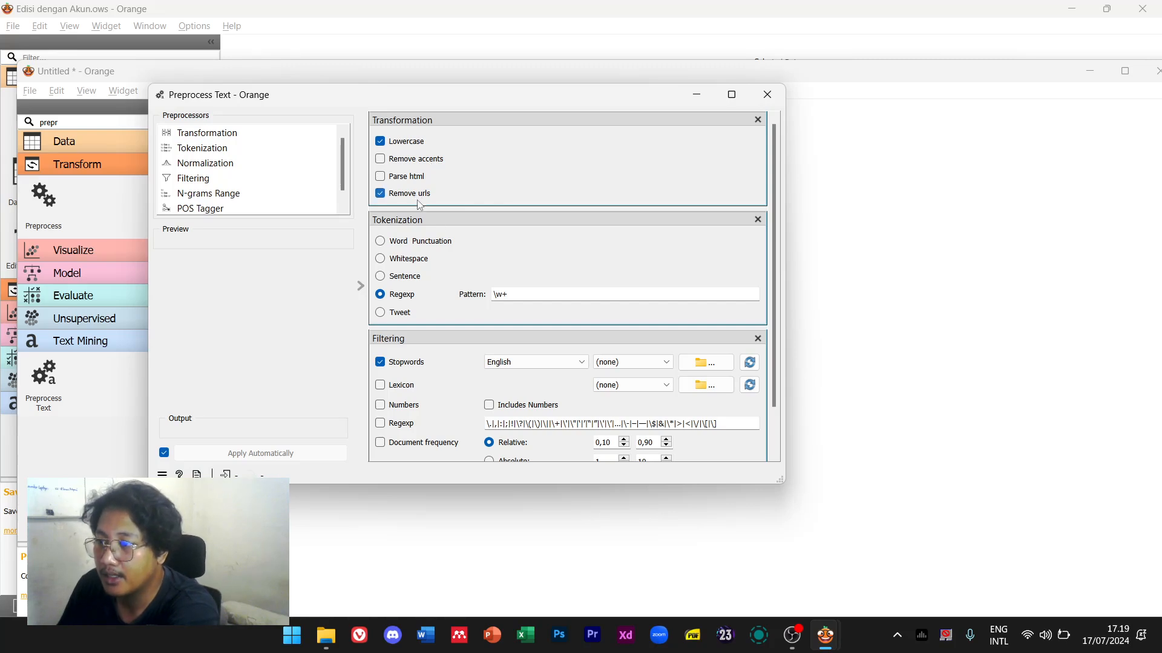
click(507, 363)
scroll(520, 424, down, 5)
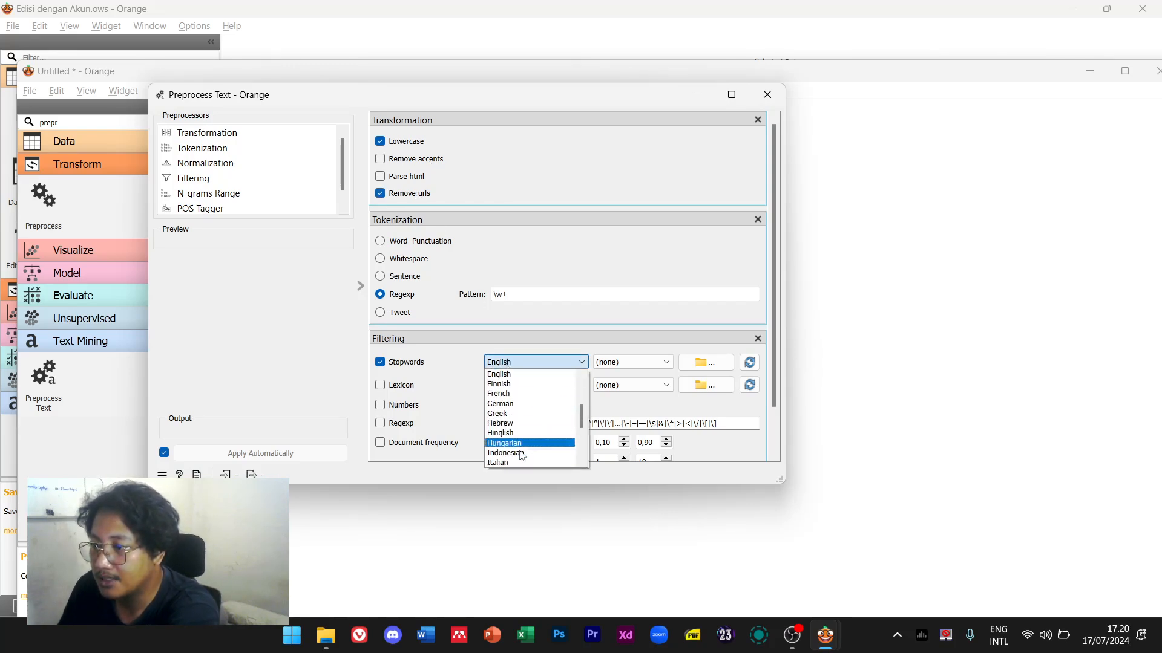
click(521, 458)
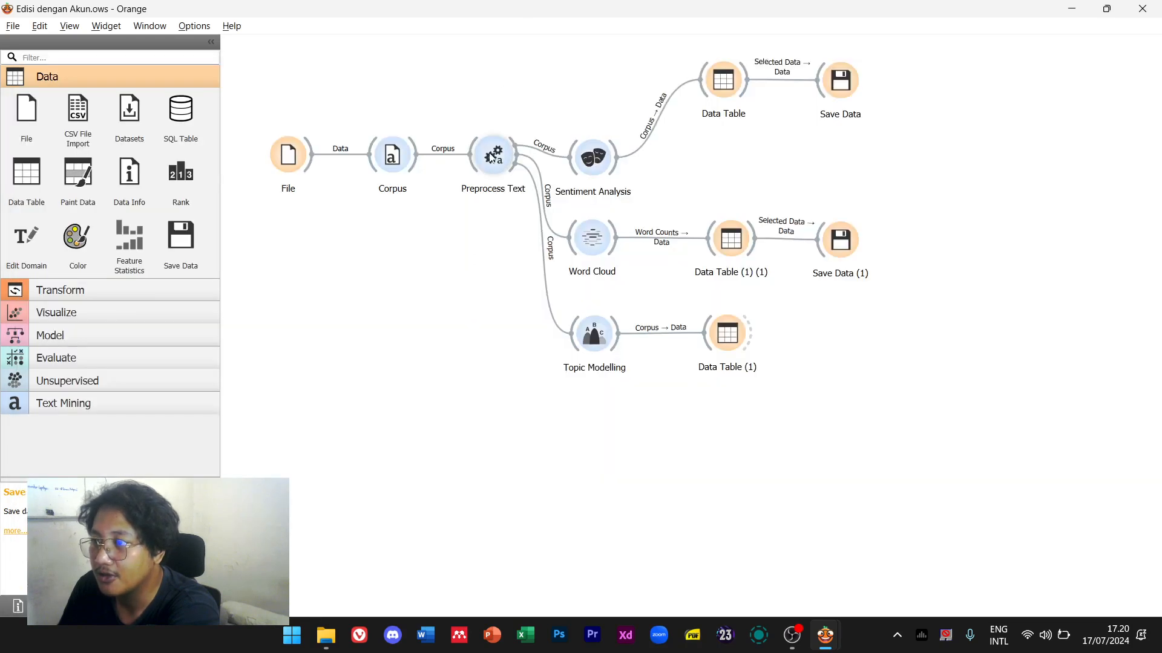
Review the Edisi workflow's Preprocess Text settings as a reference, then close them
double_click(493, 156)
drag(530, 339, 435, 183)
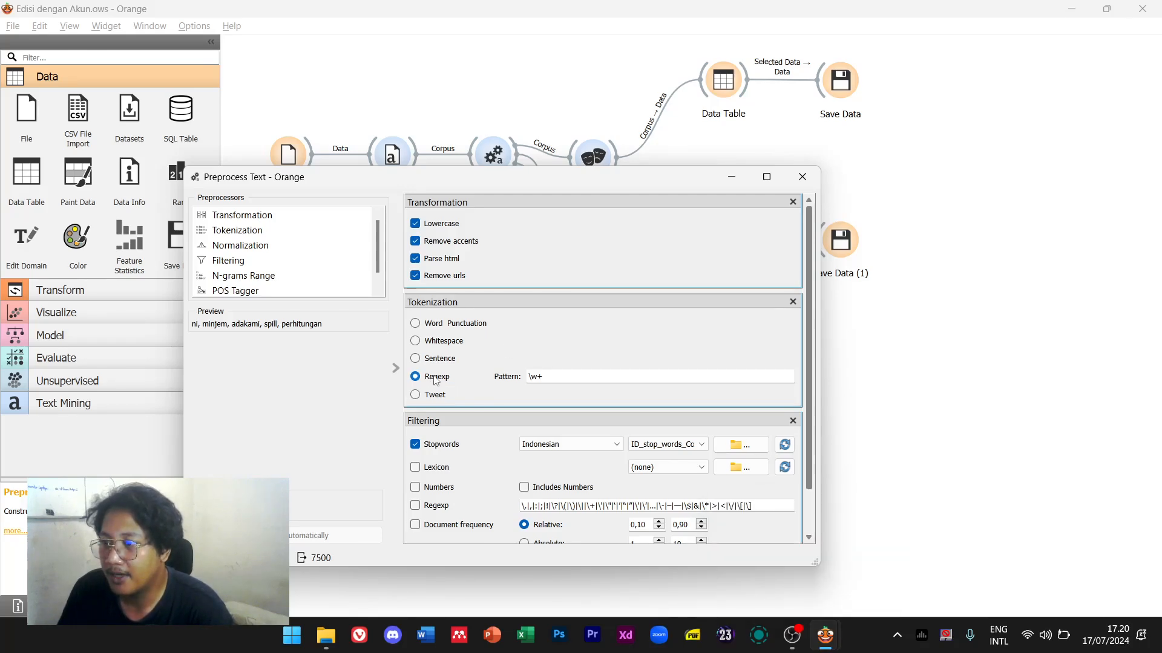
mouse_move(825, 635)
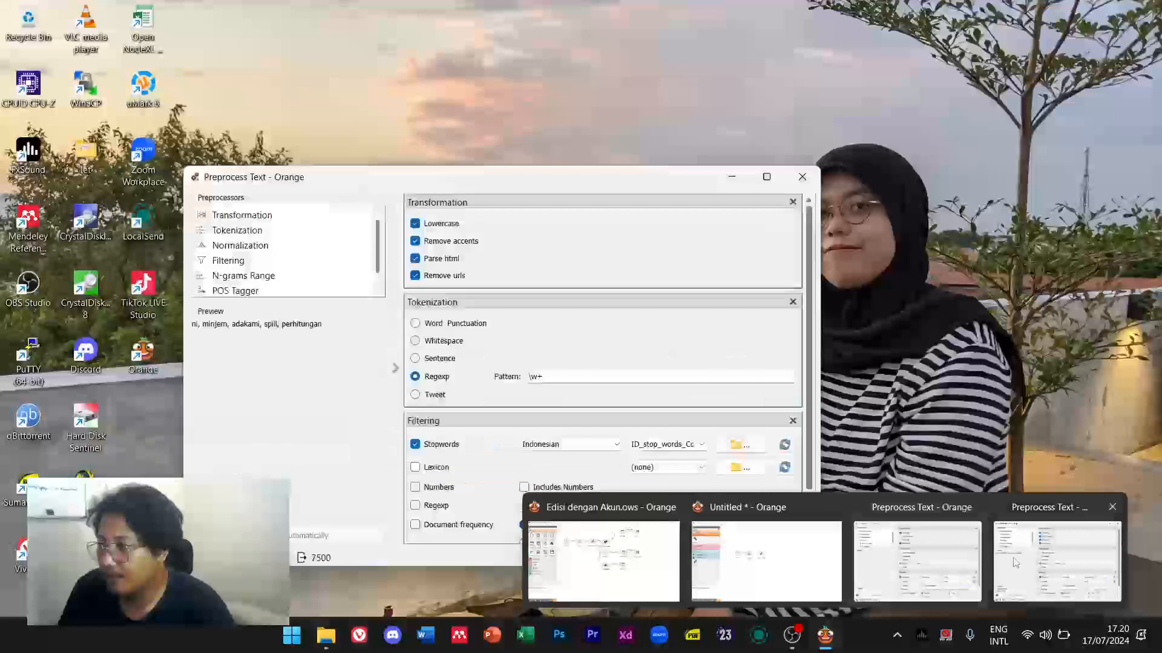
click(1015, 562)
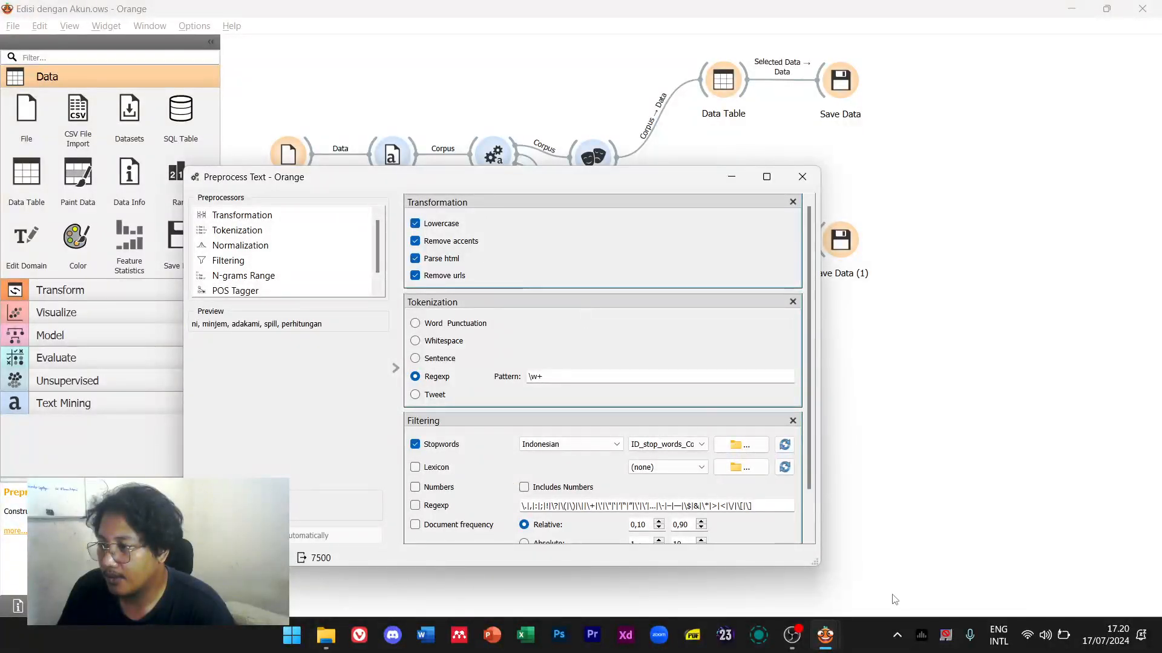
scroll(569, 454, down, 2)
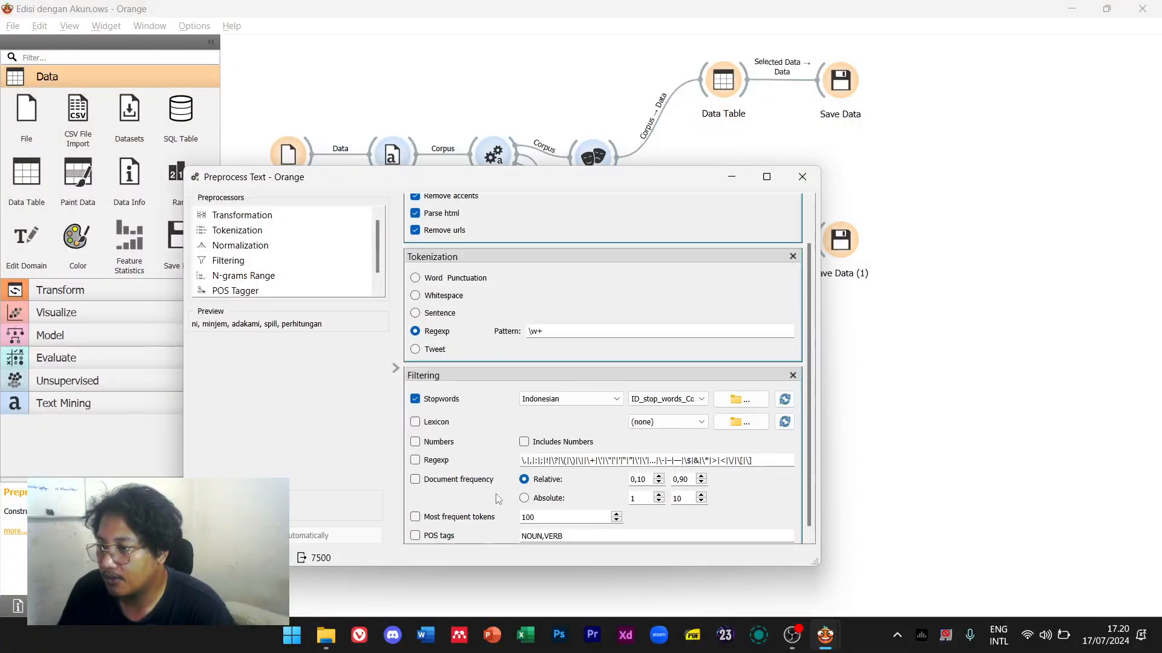
click(802, 177)
In the new workflow, enable Remove accents and Parse html, keeping Indonesian stopwords and no custom file
key(alt+Tab)
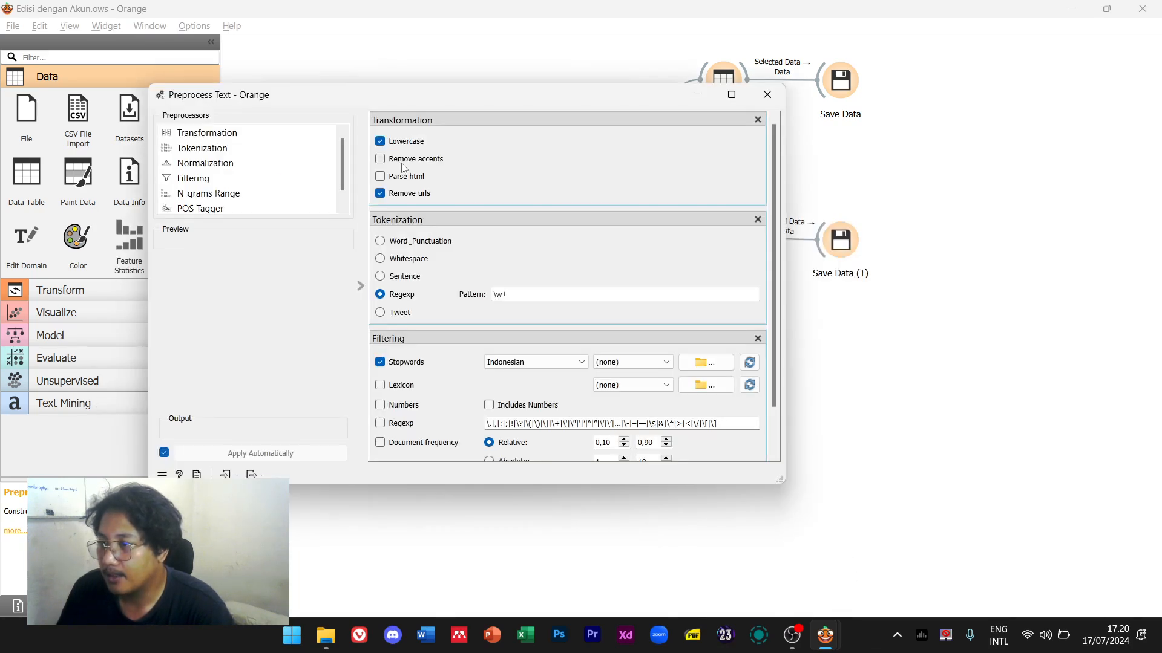
click(404, 160)
click(404, 176)
click(581, 364)
click(556, 363)
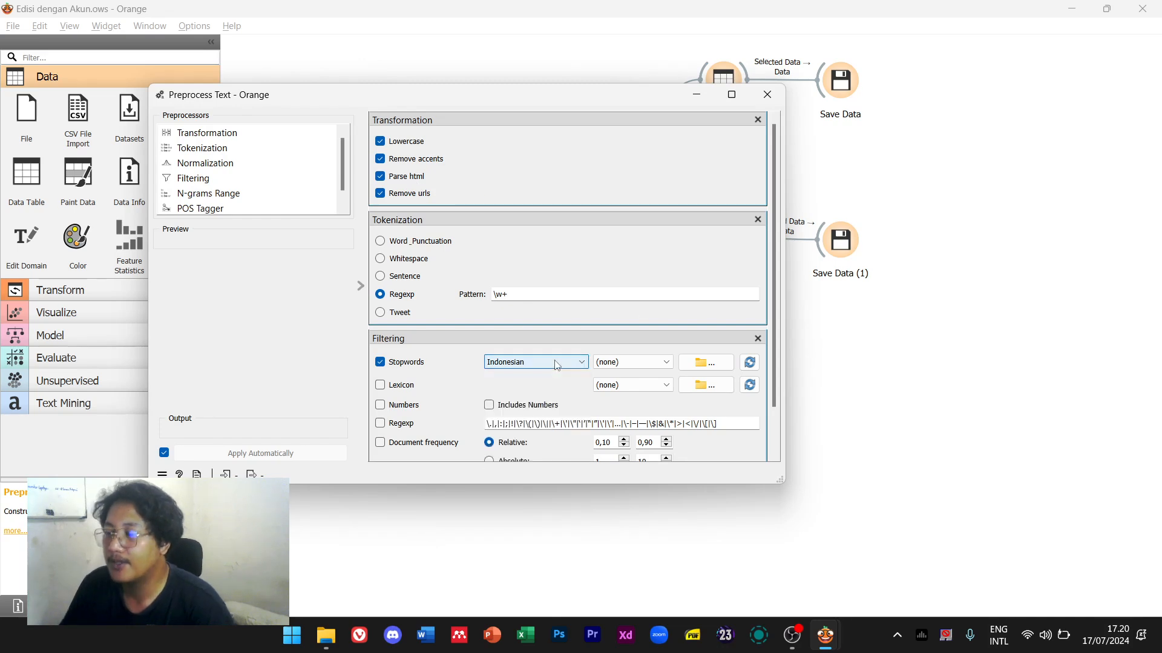
click(643, 363)
click(643, 363)
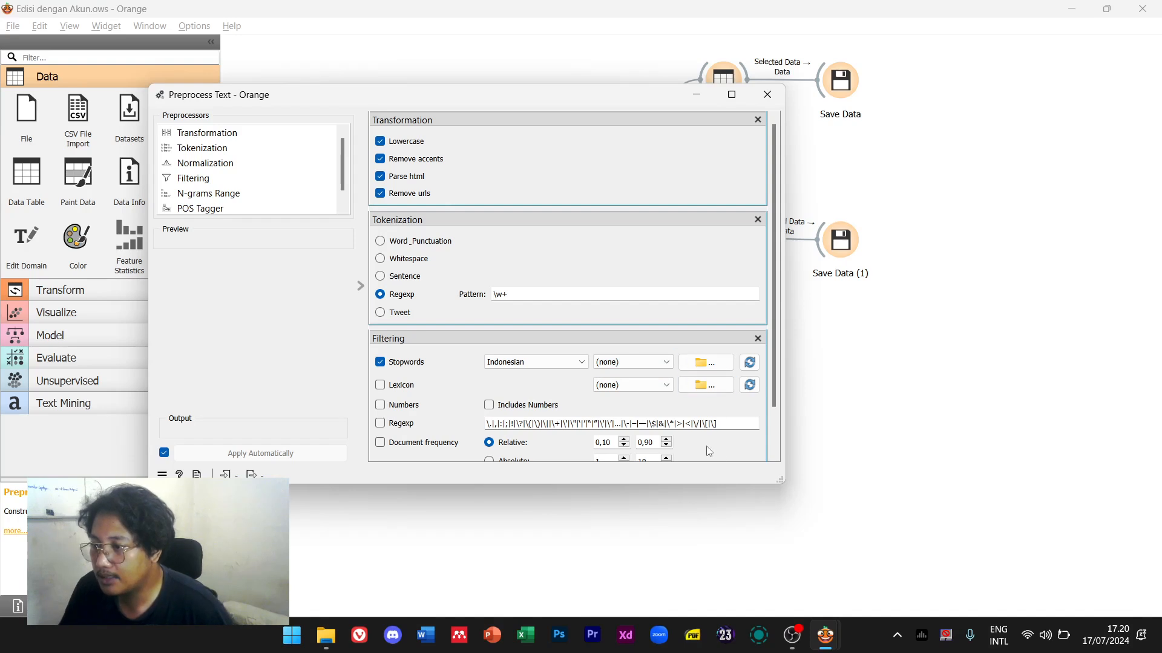
Recheck the Edisi workflow's preprocessing settings, then close them and minimize the Edisi dengan Akun window
click(822, 475)
double_click(498, 160)
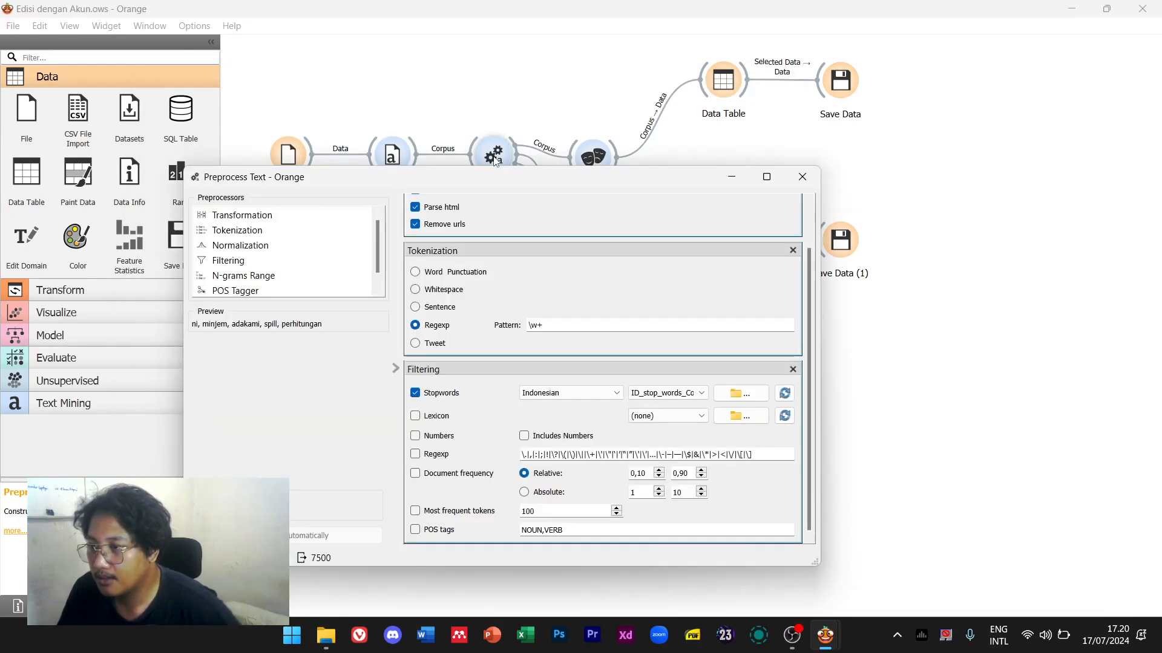
click(681, 415)
click(685, 417)
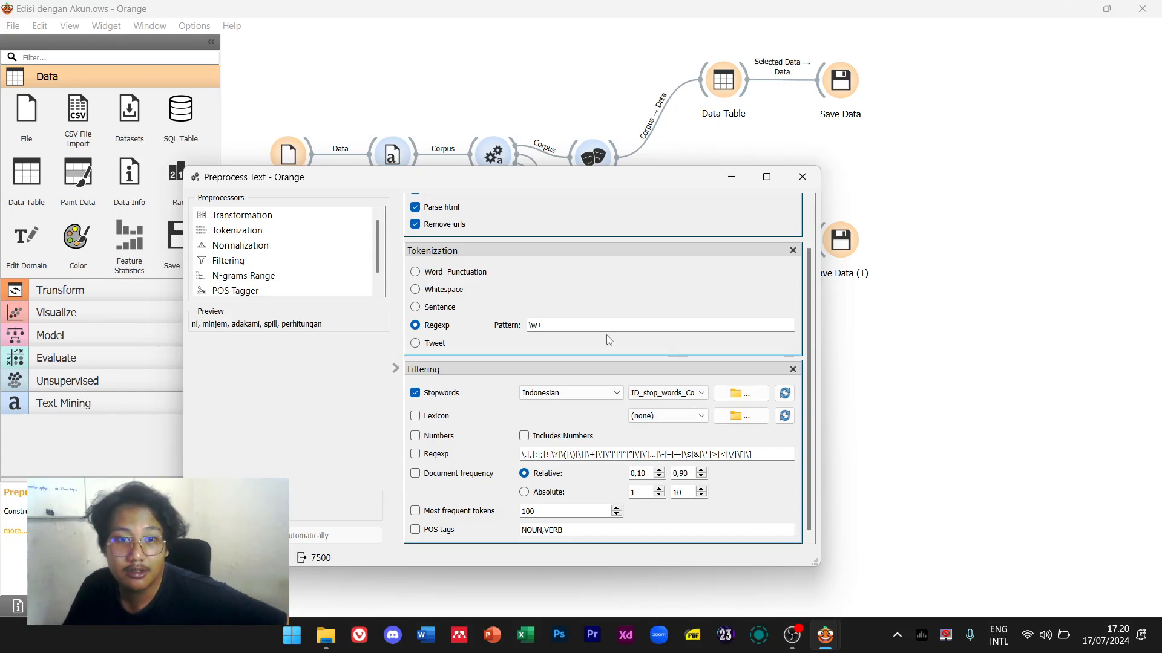
click(799, 176)
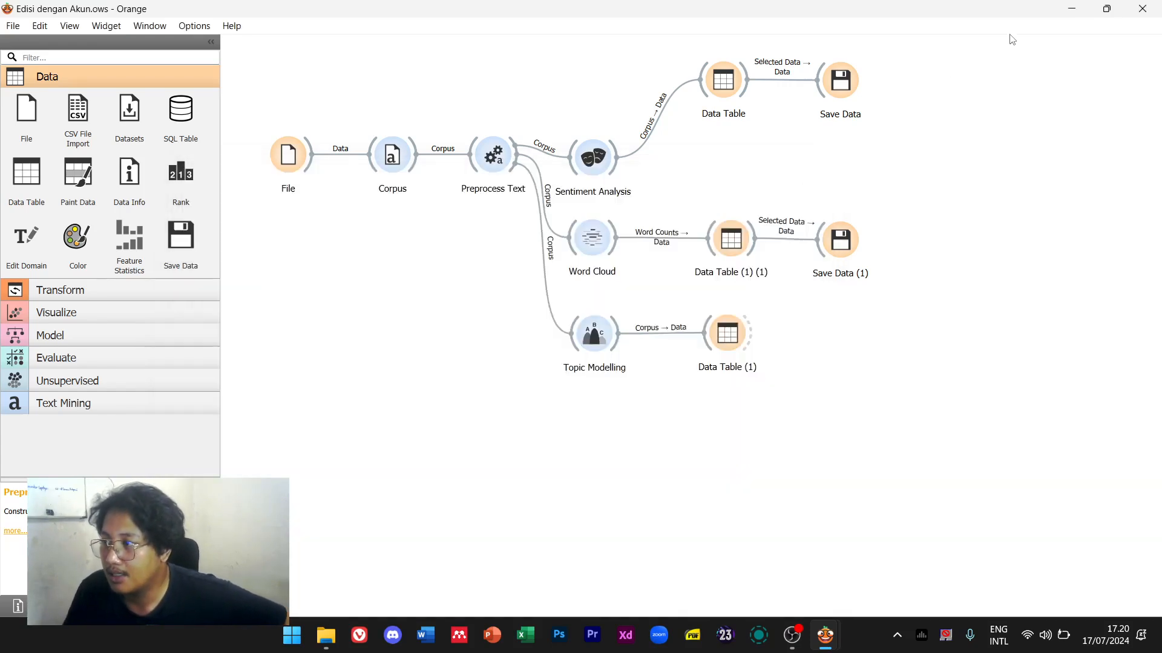
click(1064, 9)
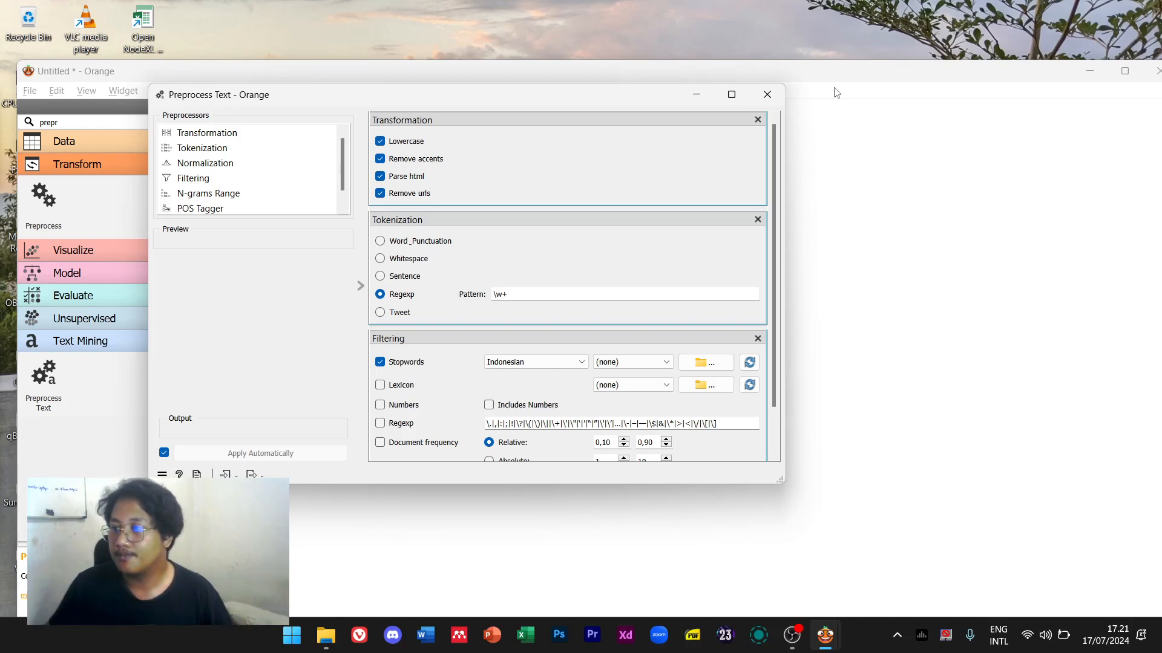
In Vivaldi, run a Google search for 'github nlp bahasa'
click(355, 636)
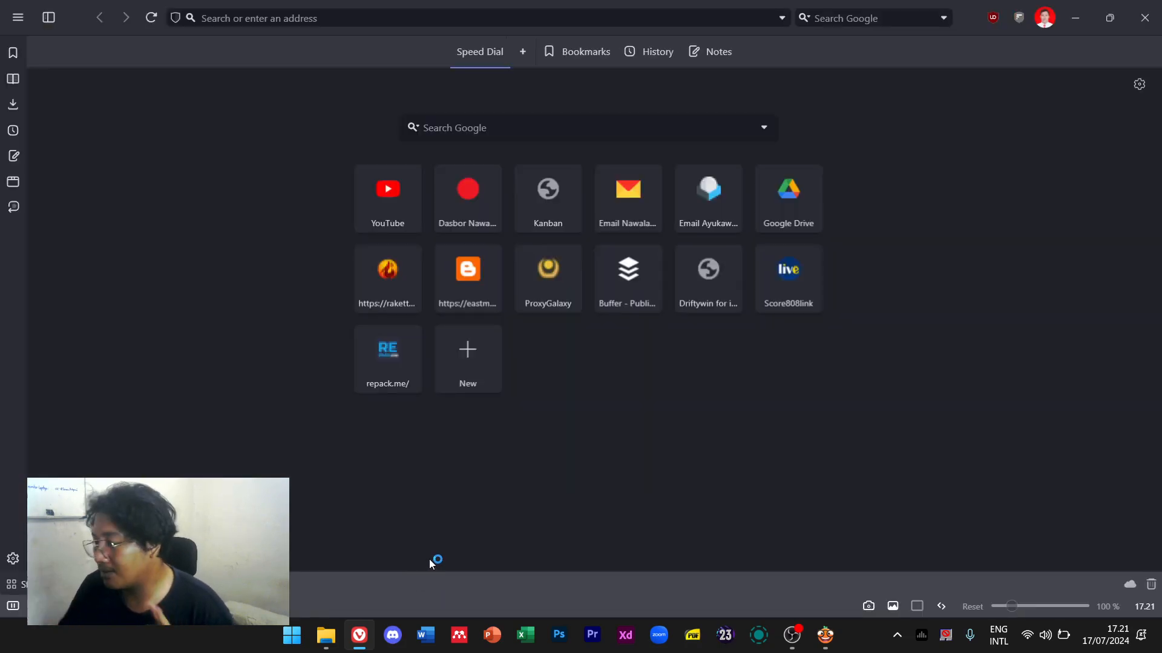
click(374, 21)
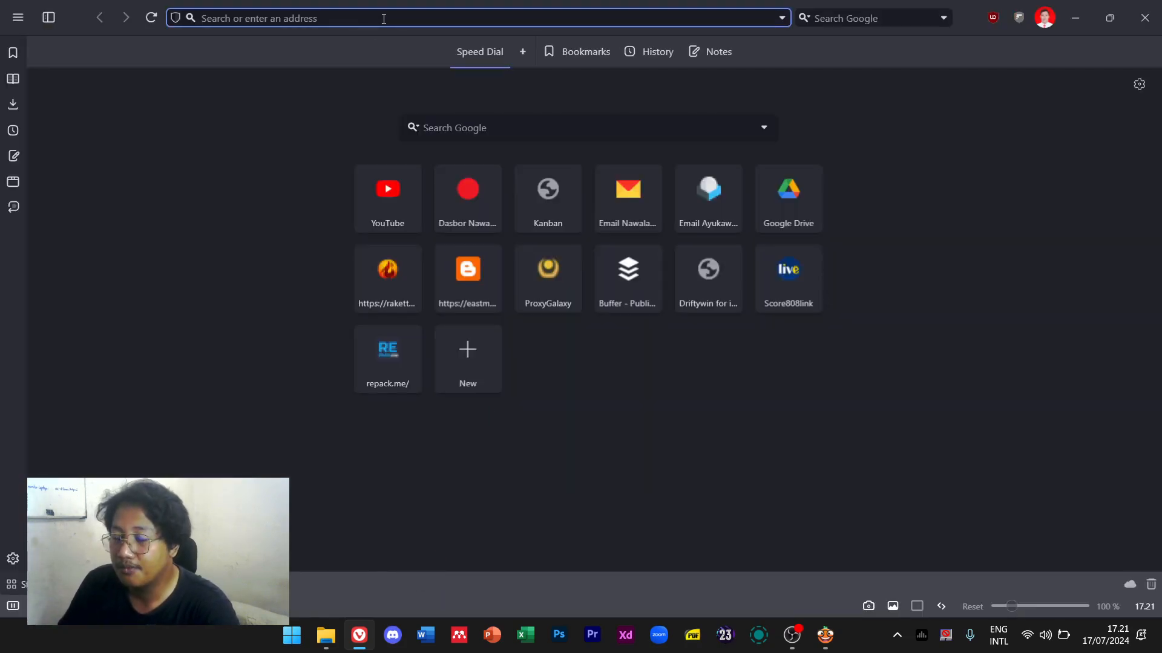
text(g)
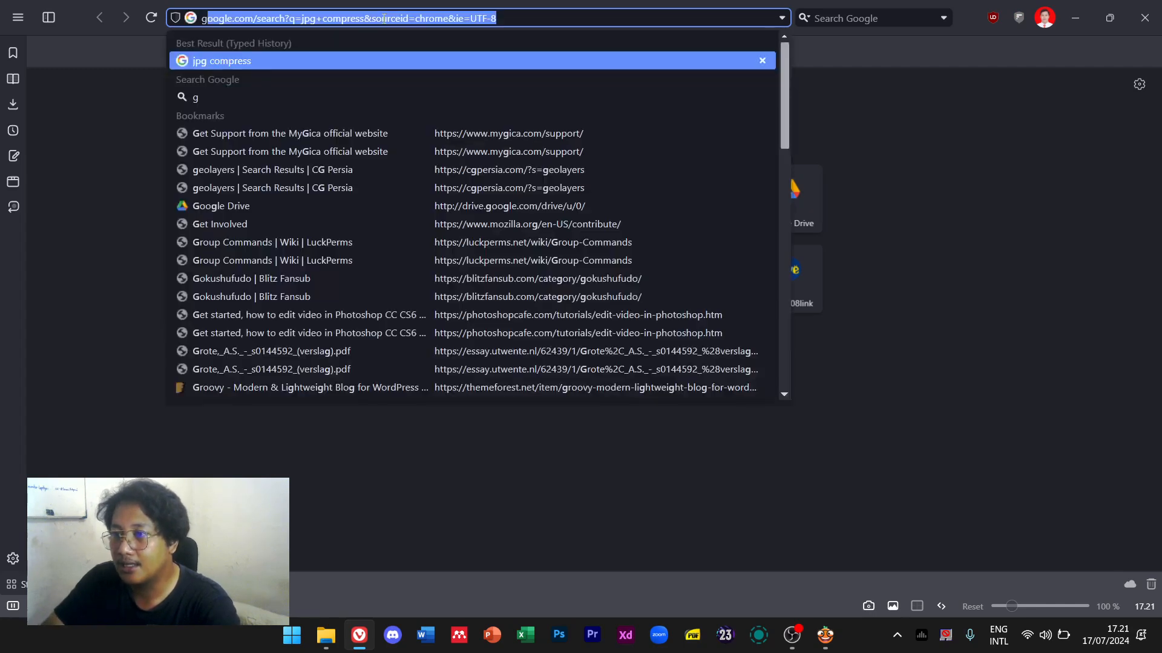
text(ithub n)
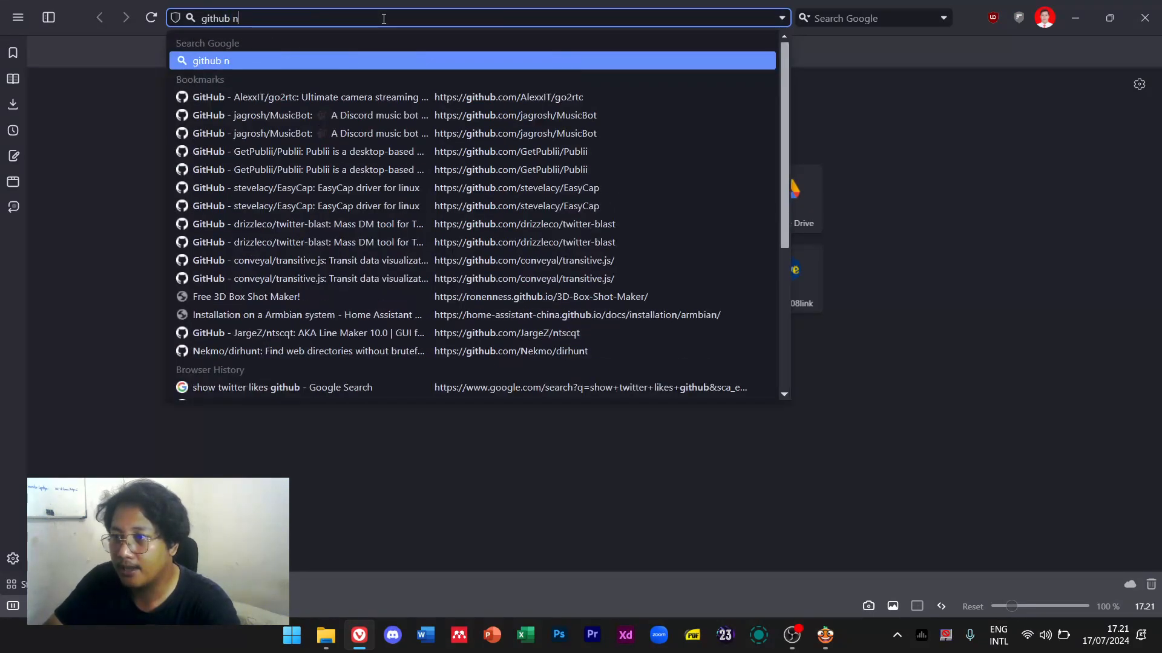
text(lp bahasa)
key(Return)
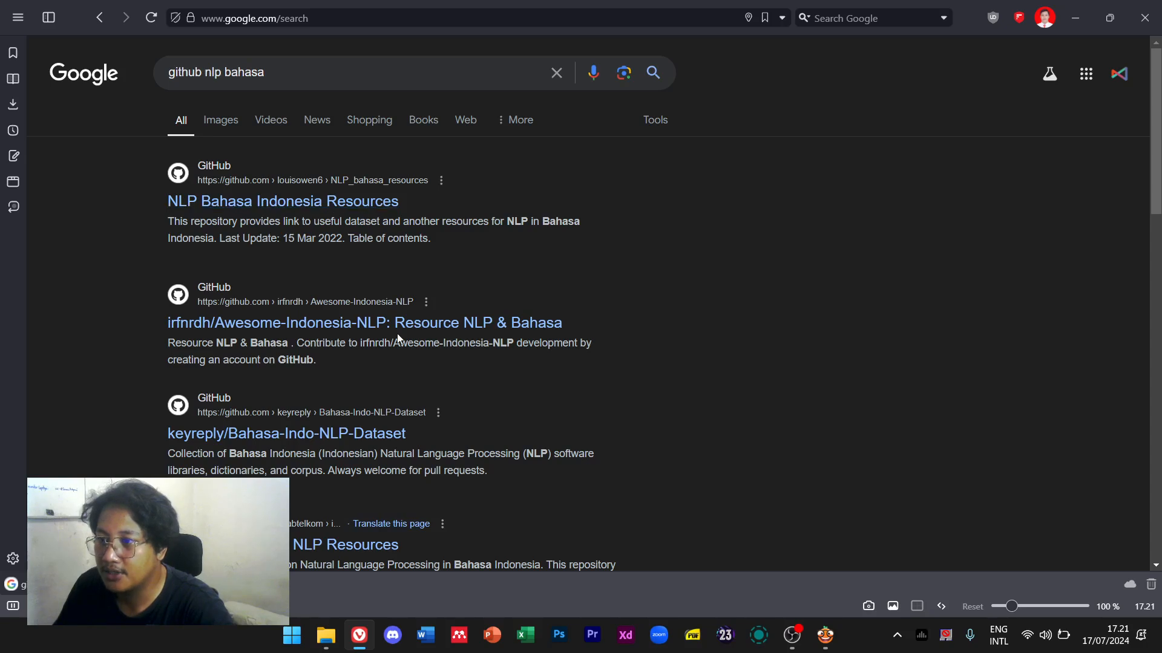
Open the NLP Bahasa Indonesia Resources repository and skim its README
click(374, 201)
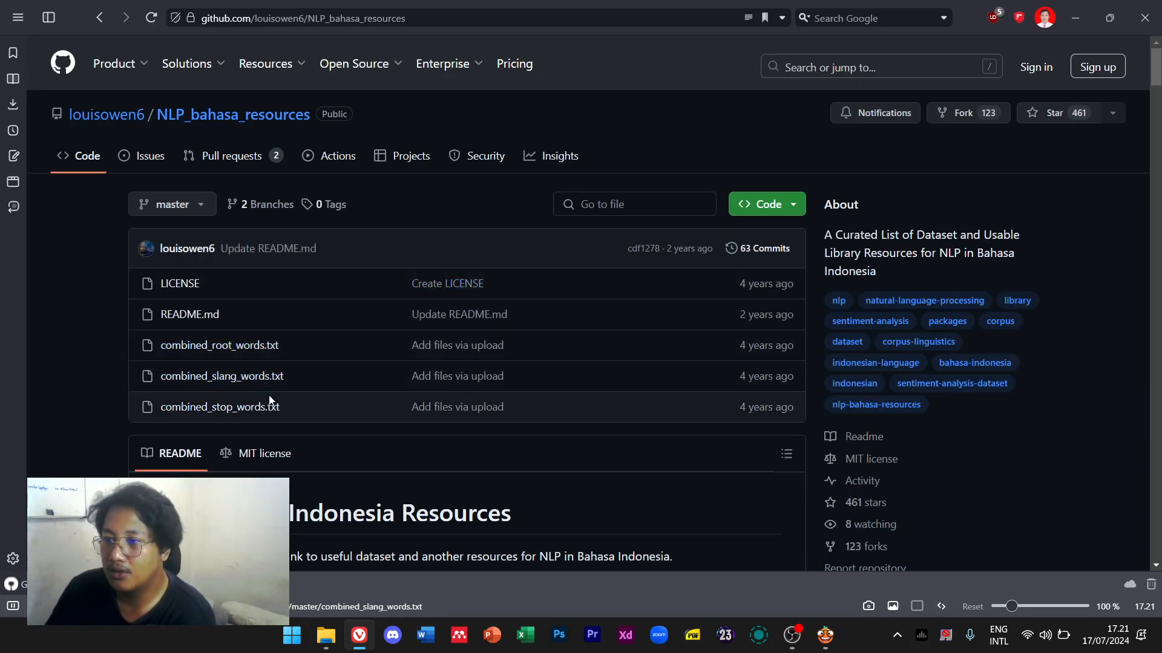
scroll(412, 413, down, 5)
scroll(413, 408, down, 5)
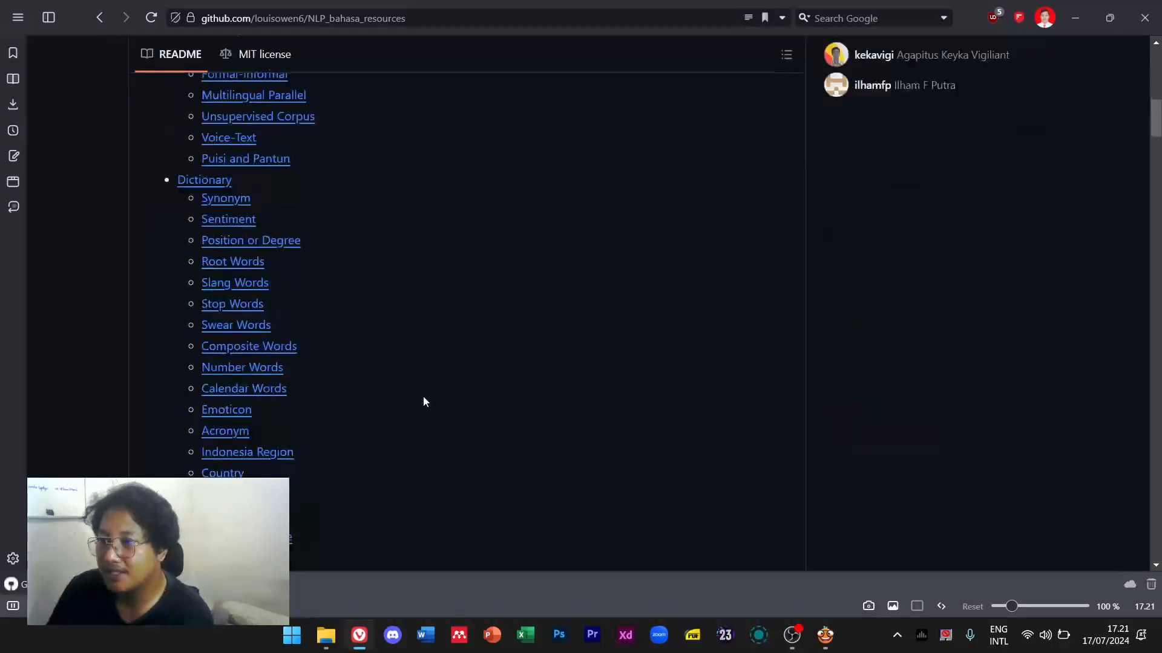
scroll(423, 395, up, 3)
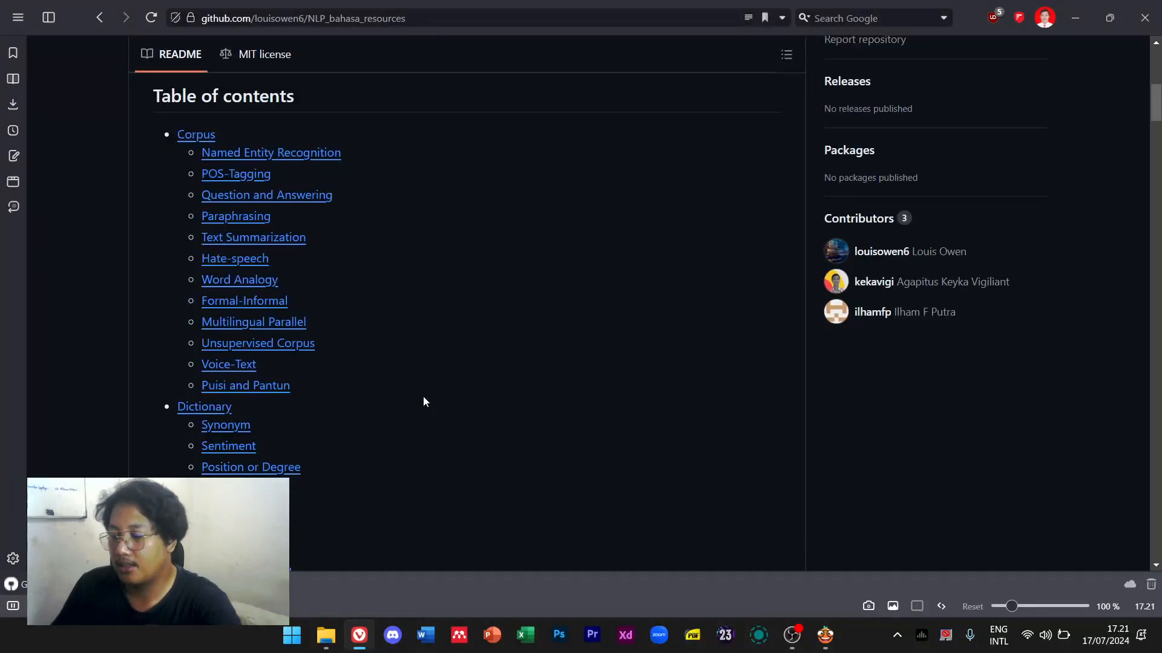
Find the Stop Words section via 'stop' and download combined_stop_words.txt
key(ctrl+f)
text(stop)
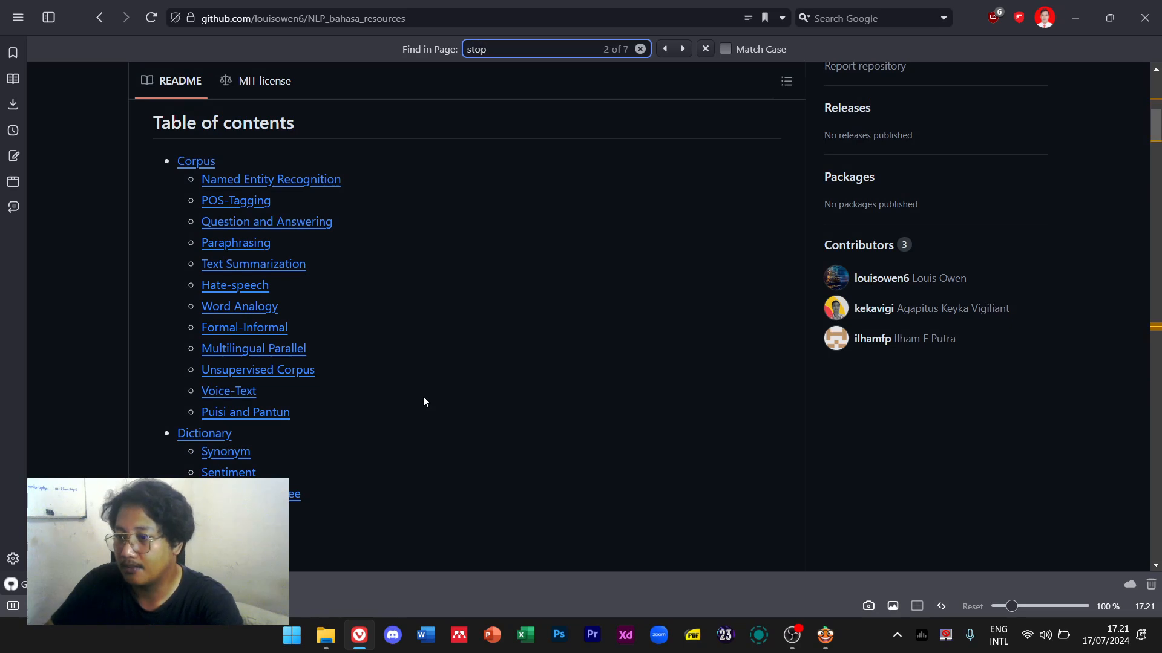
scroll(423, 399, down, 2)
click(246, 414)
scroll(395, 218, up, 1)
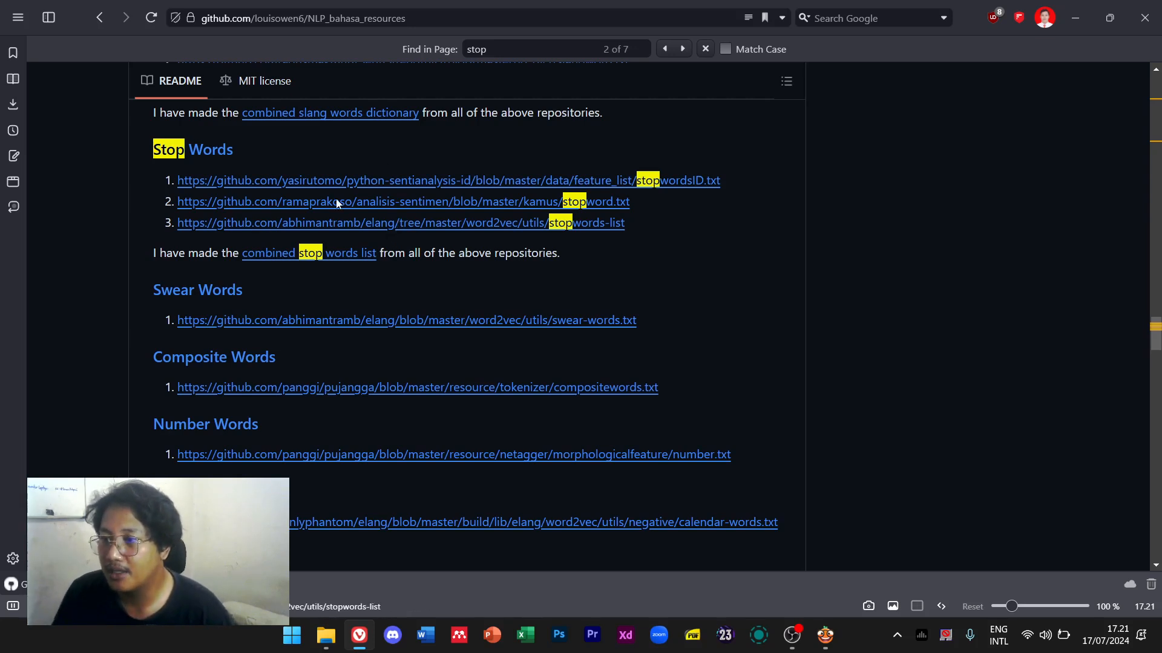
click(344, 258)
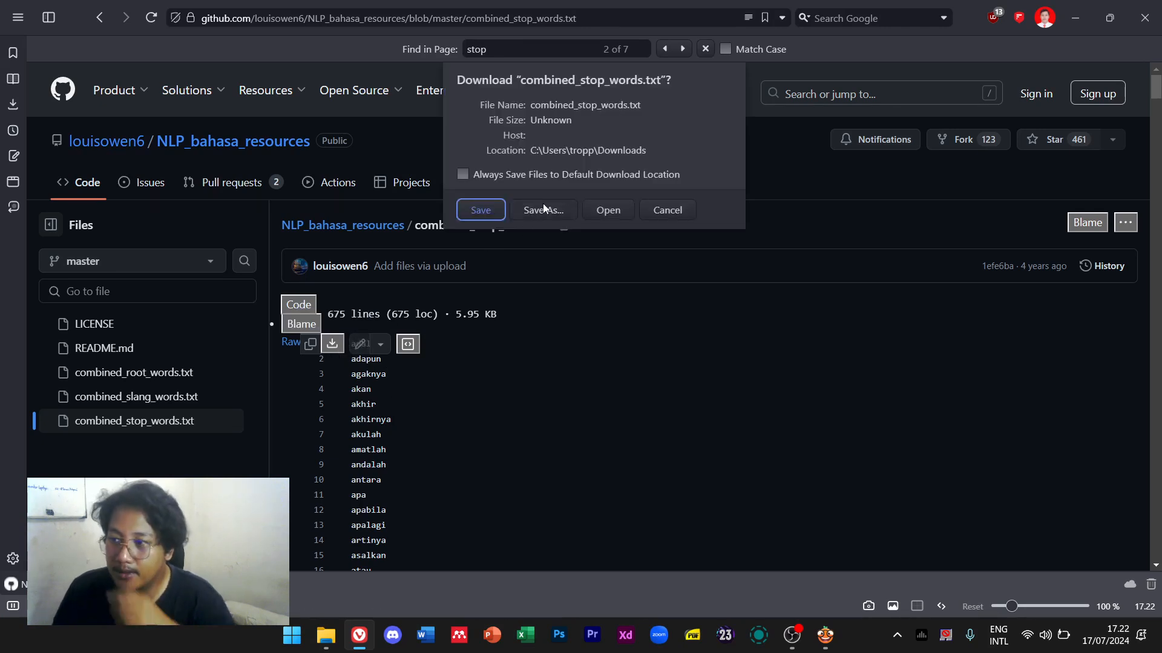
click(480, 210)
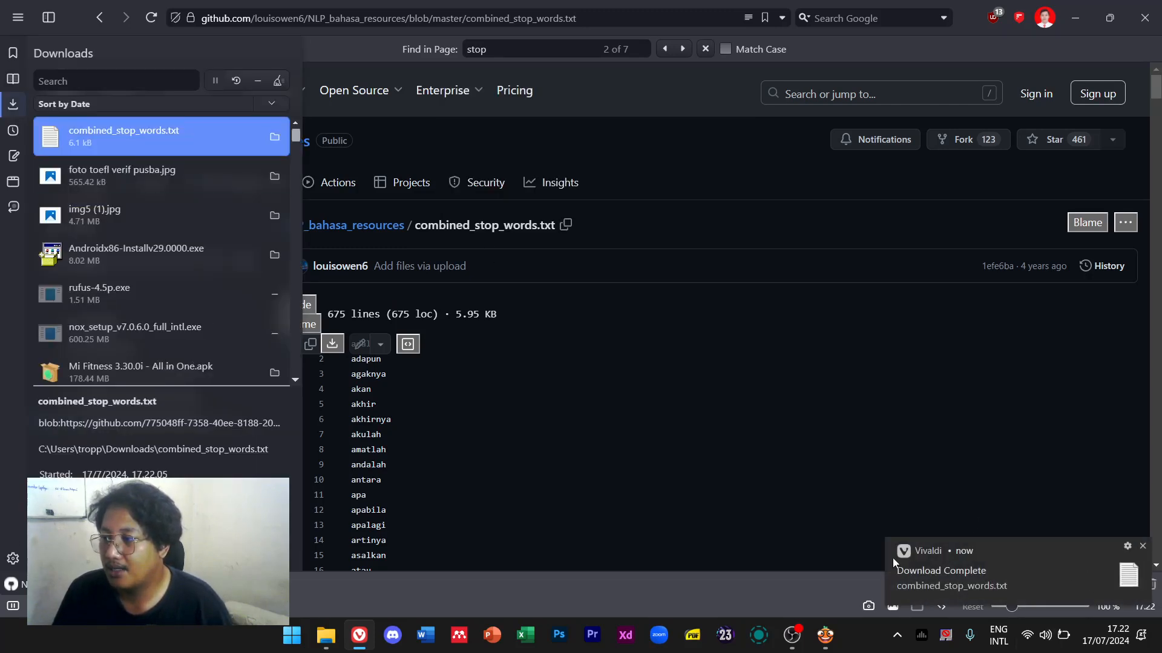
Load Downloads/combined_stop_words.txt as Preprocess Text's stopword file and reload it
click(1027, 397)
click(1075, 18)
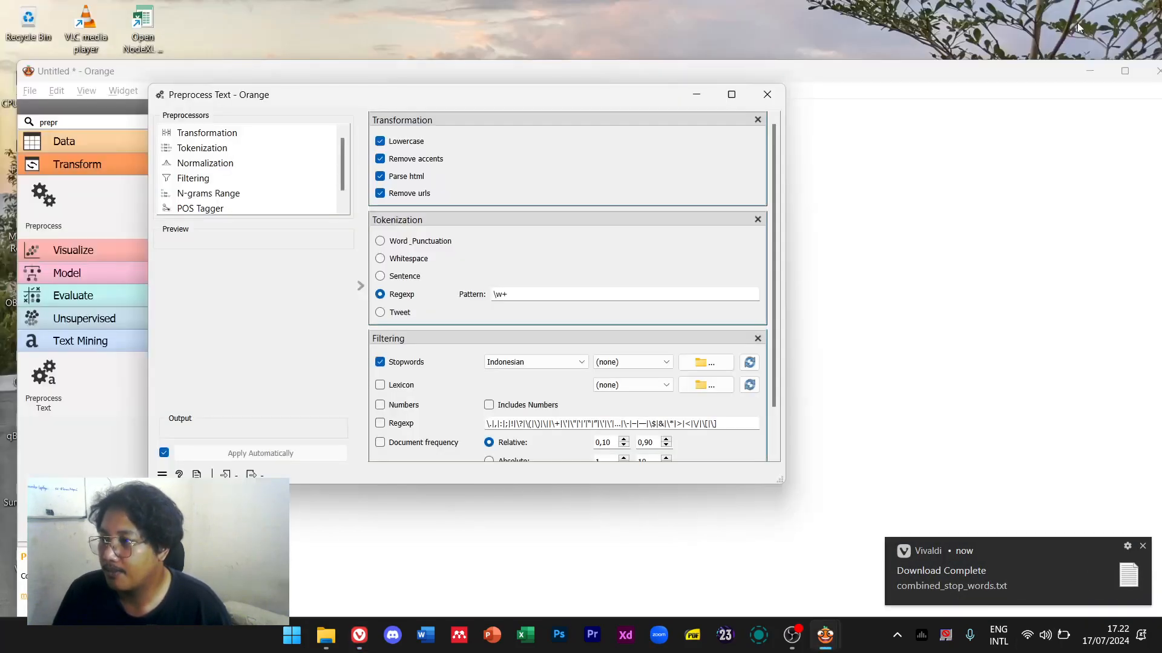
click(646, 363)
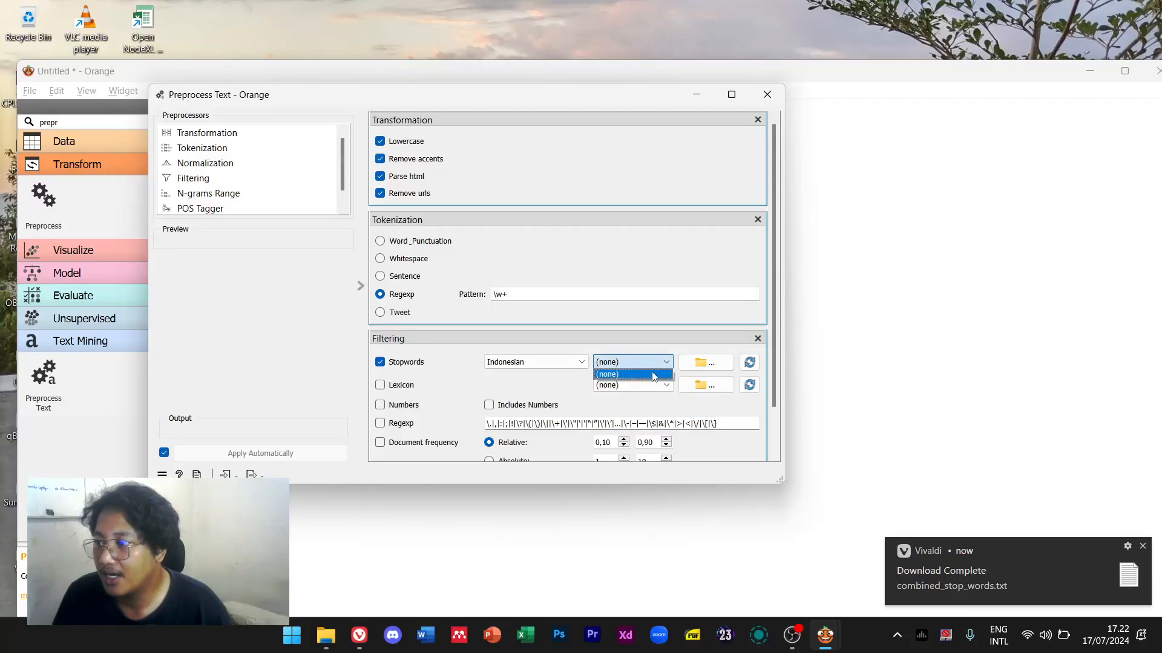
click(646, 378)
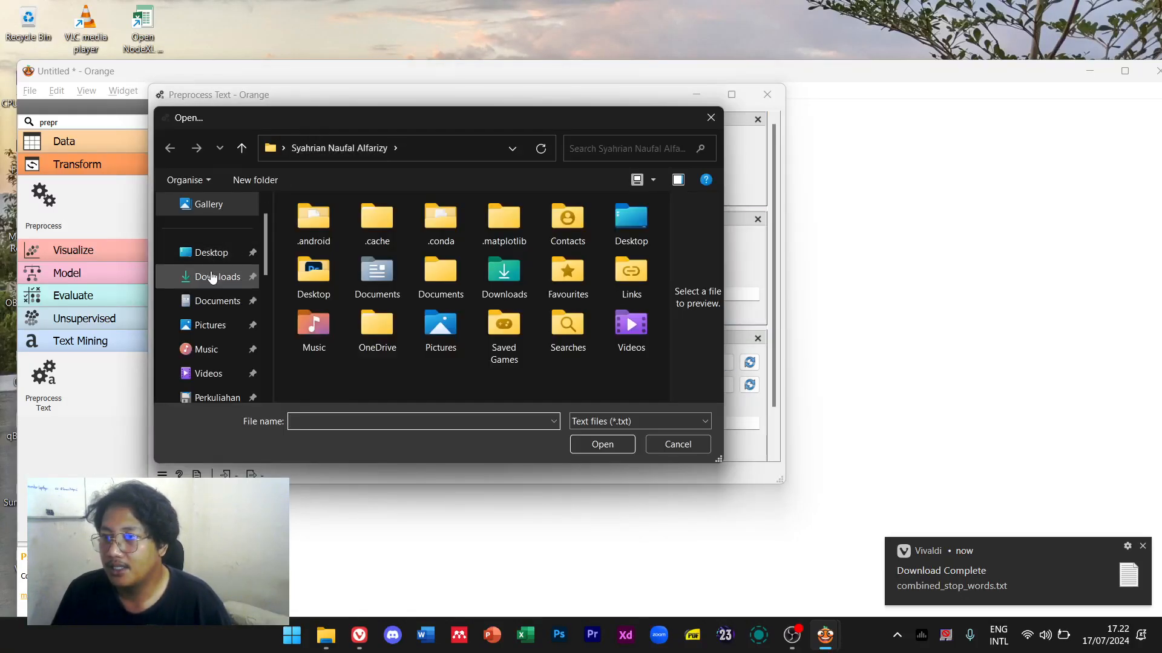
click(213, 277)
double_click(323, 243)
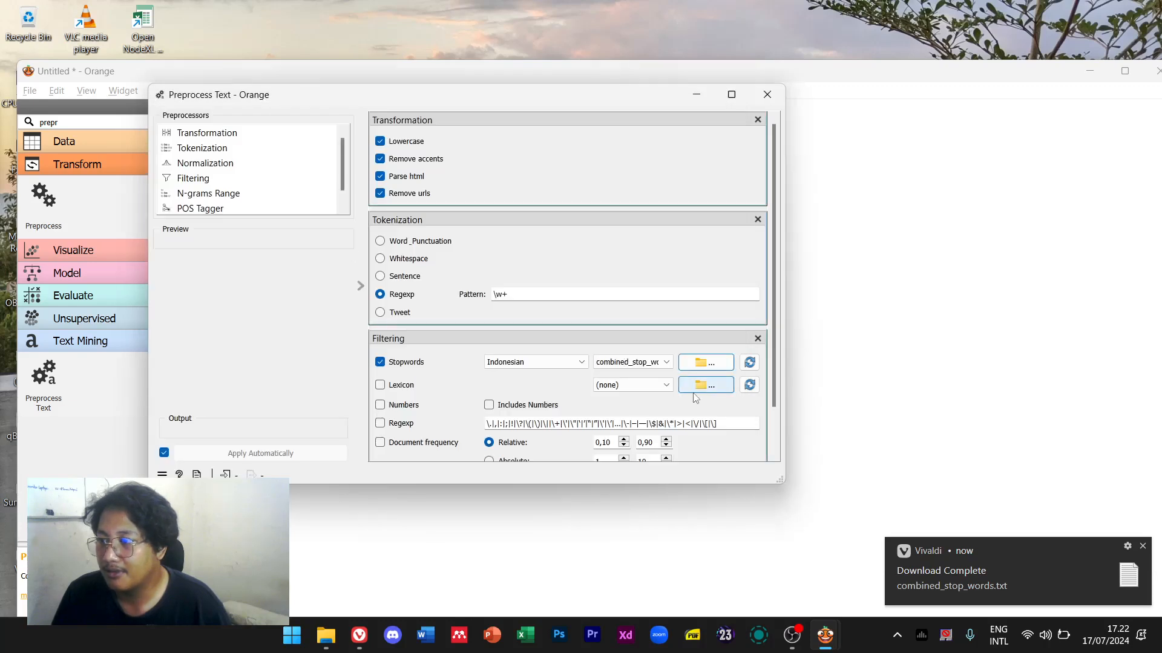
click(750, 366)
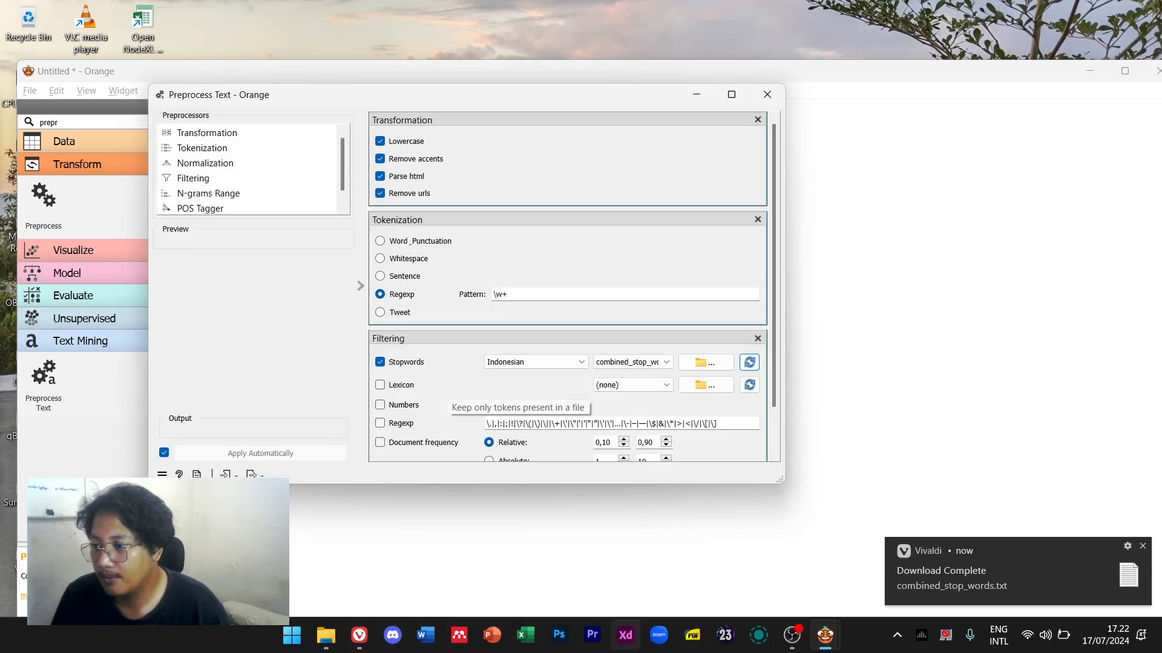
Compare against the Edisi dengan Akun workflow's Preprocess Text settings, then hide that window
mouse_move(785, 633)
mouse_move(825, 635)
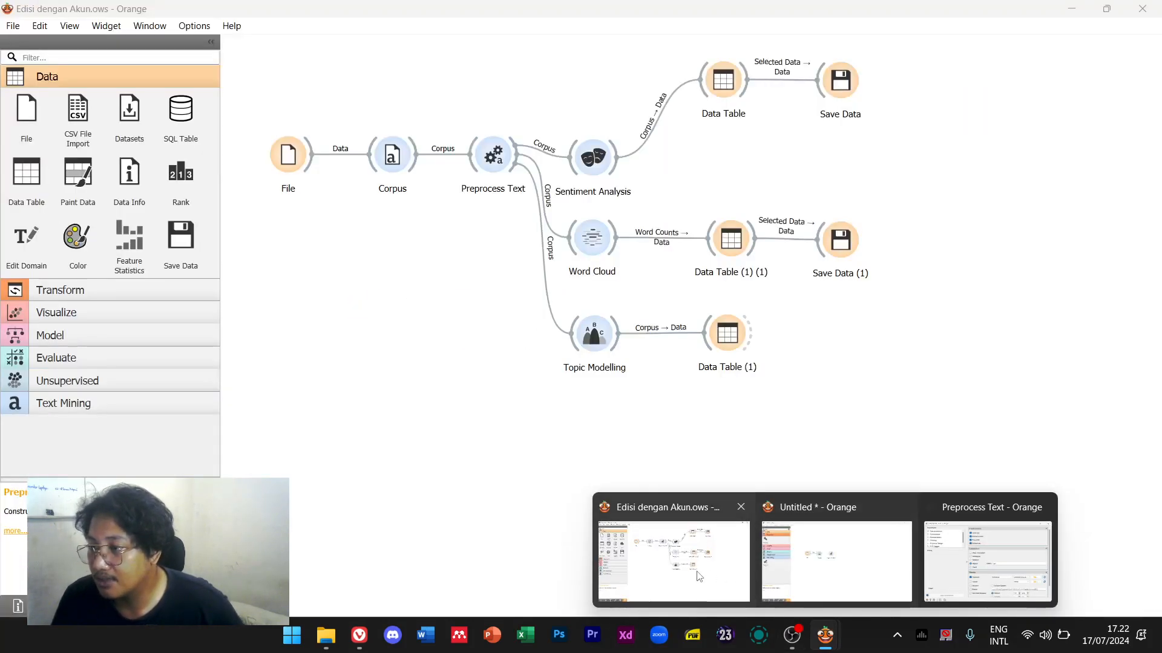
click(672, 560)
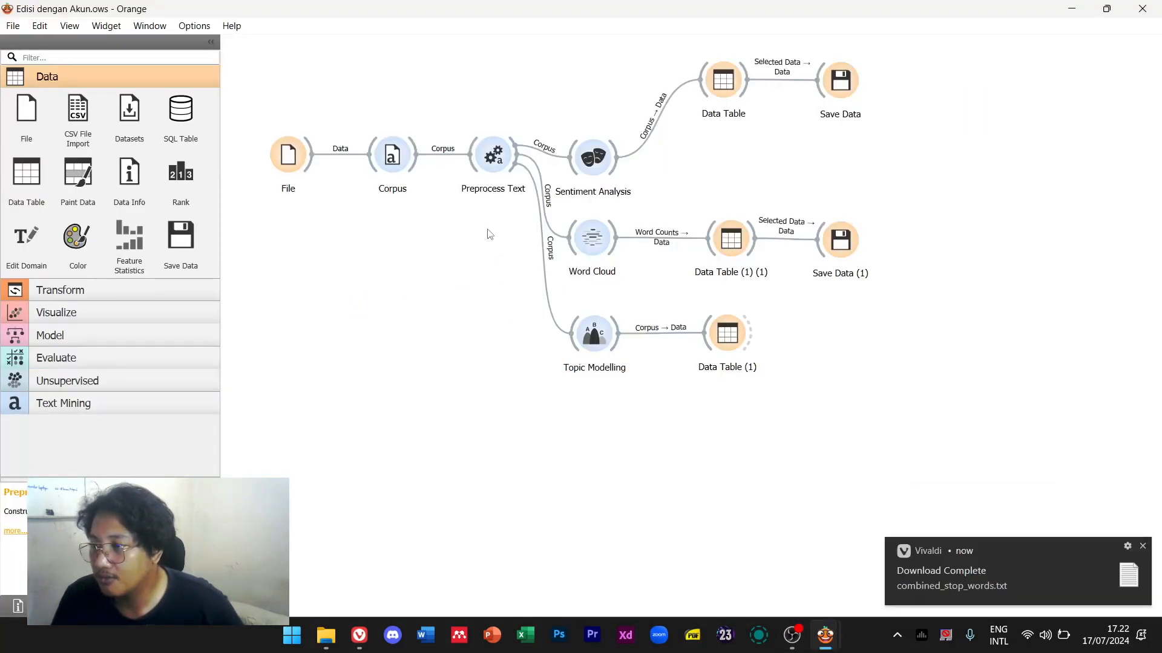
double_click(494, 155)
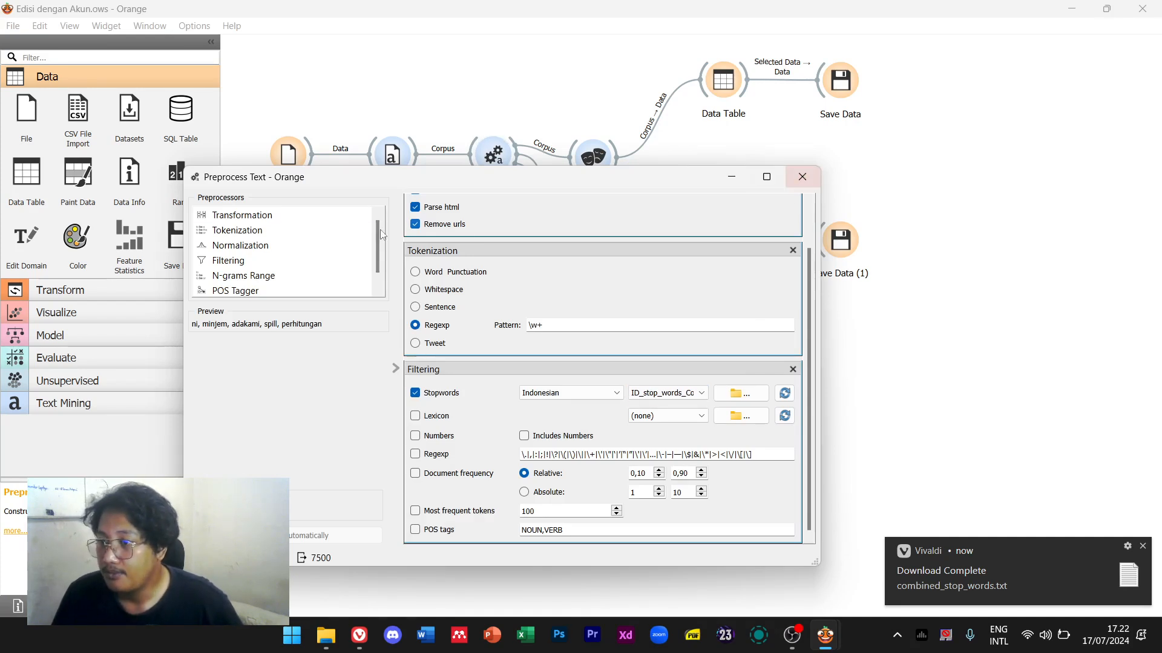
click(802, 177)
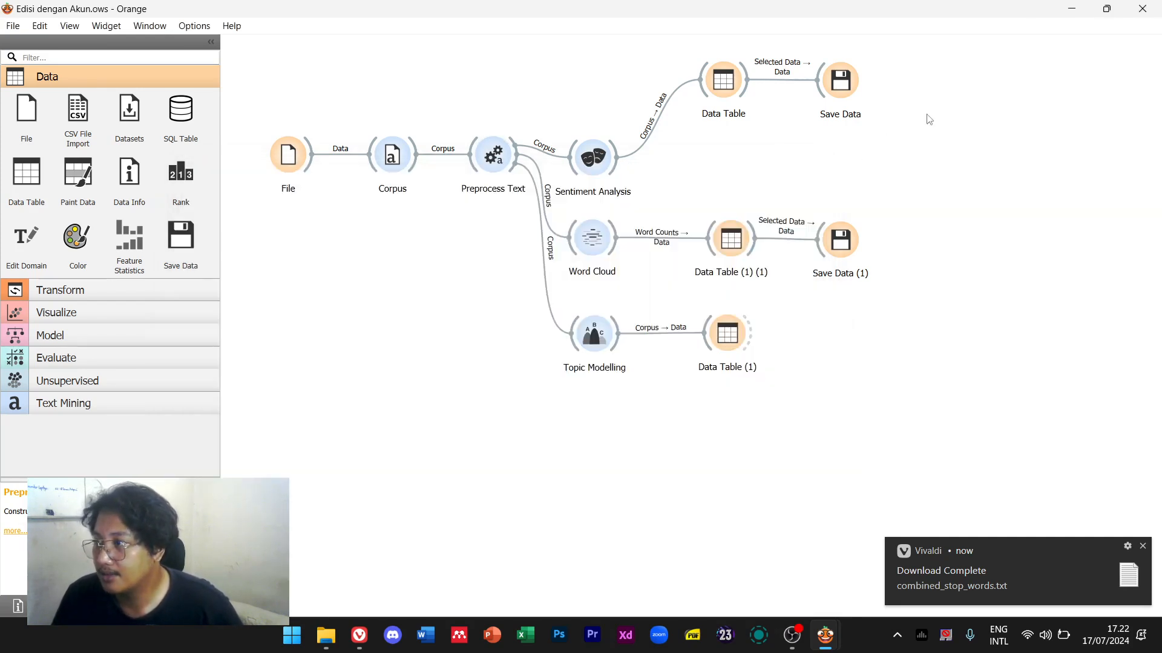
click(1072, 7)
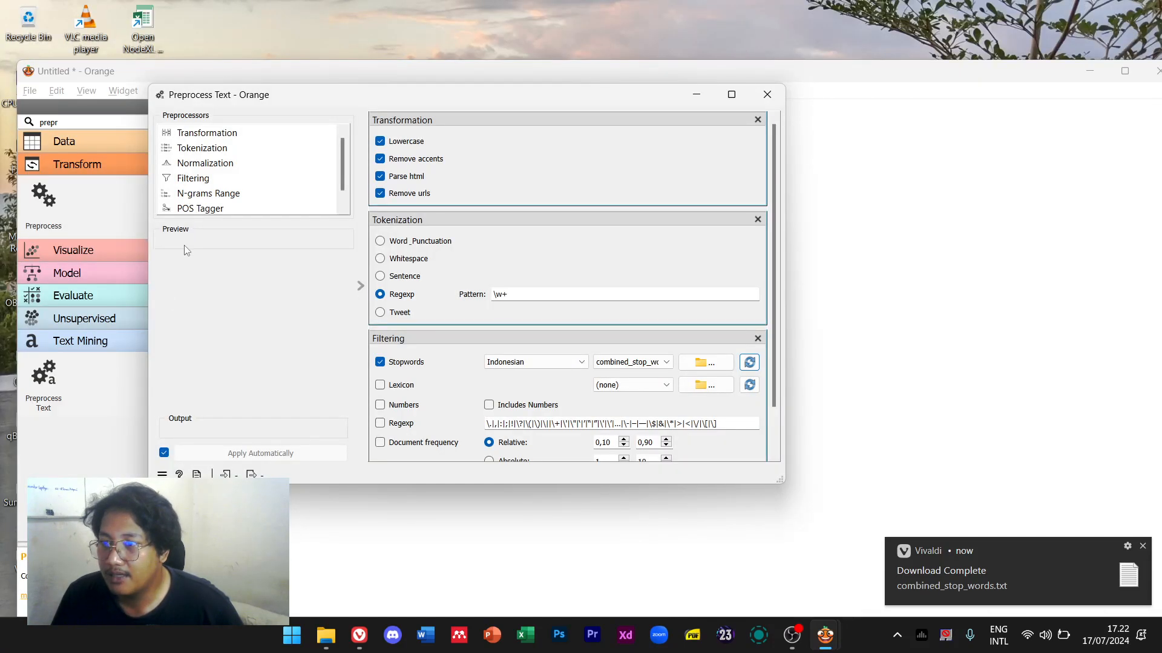
Link Corpus into Preprocess Text, maximize the Untitled workflow, and close the Preprocess Text settings
drag(355, 103, 714, 442)
drag(487, 309, 543, 320)
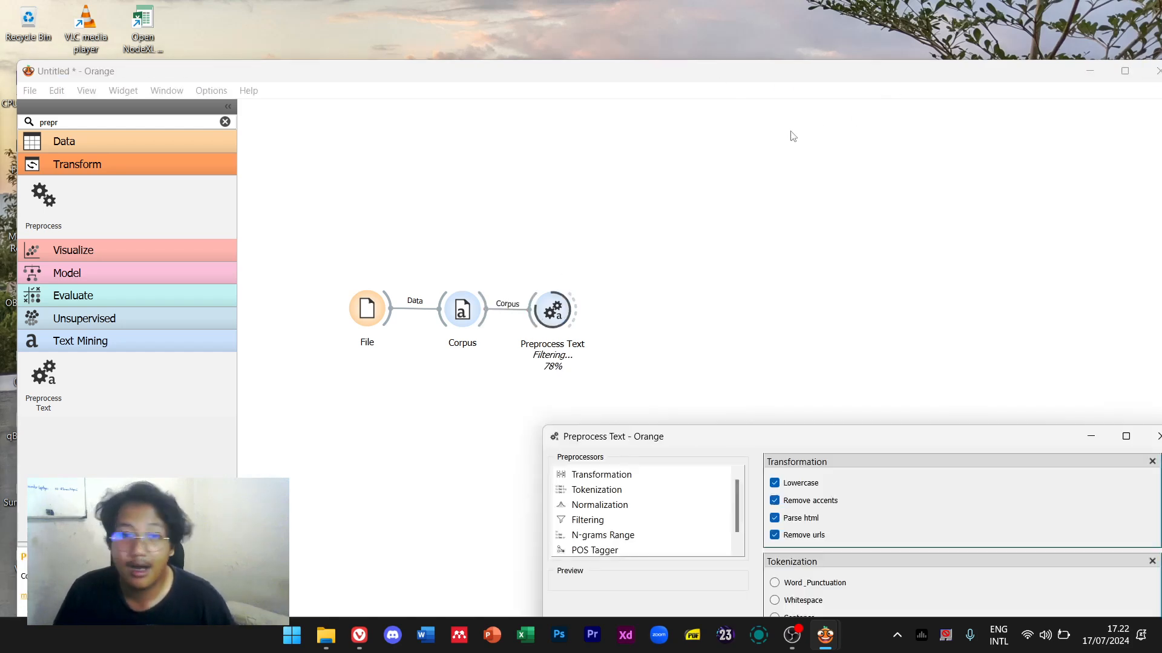
double_click(668, 74)
mouse_move(825, 635)
click(978, 557)
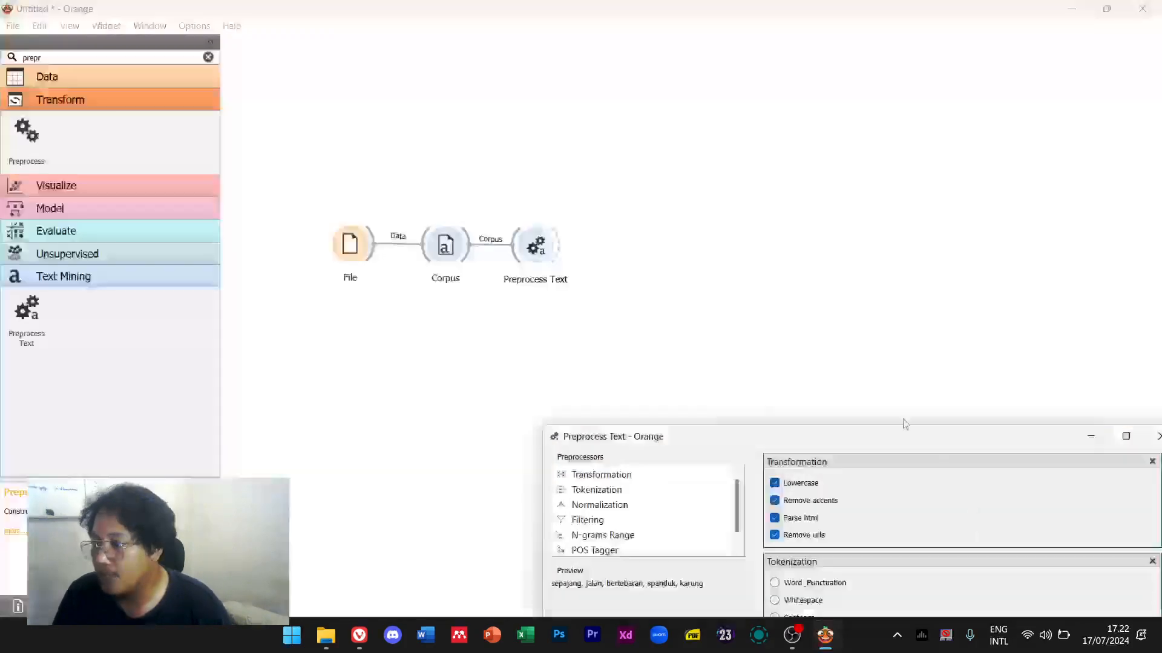
drag(827, 428, 679, 140)
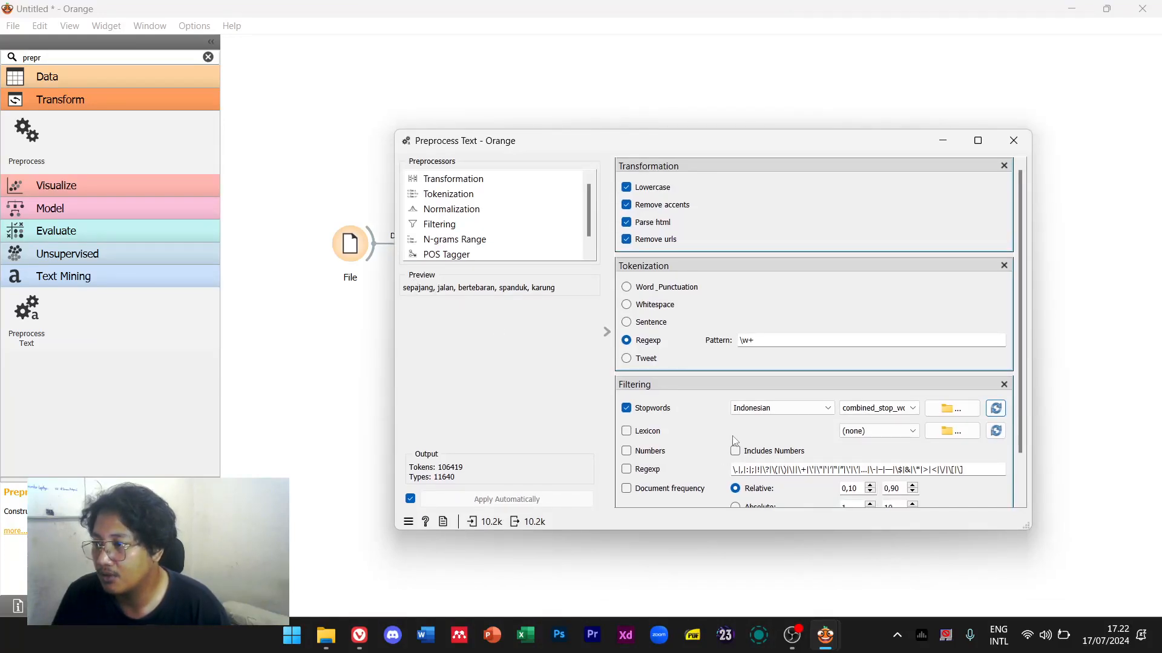
scroll(735, 425, down, 1)
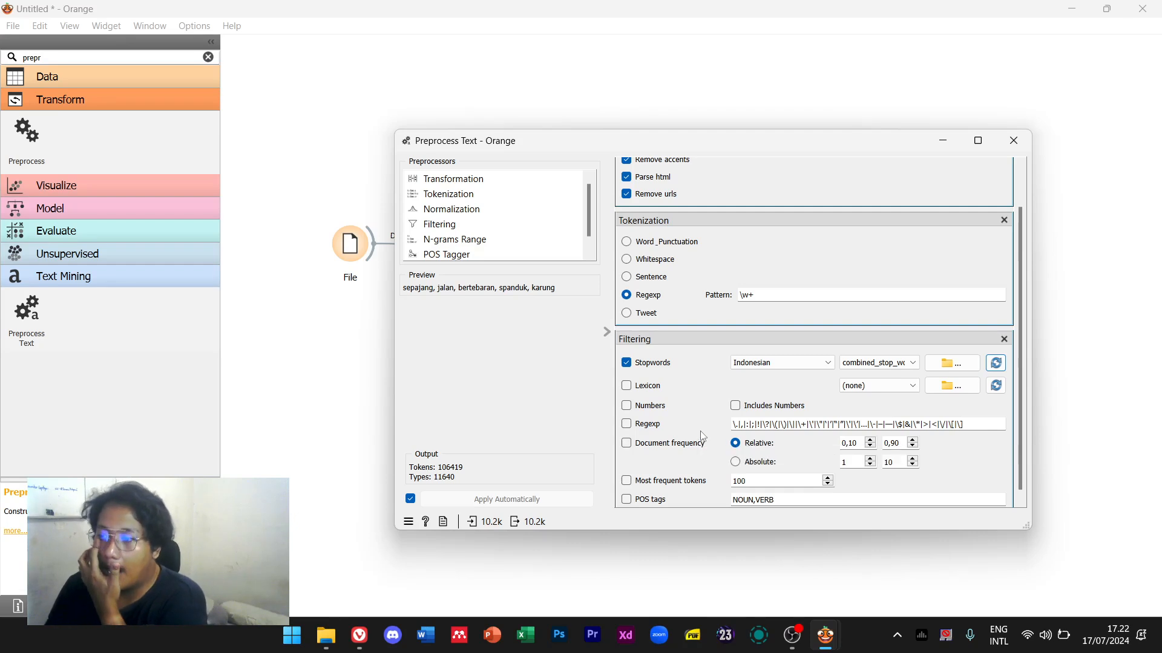
scroll(967, 189, down, 1)
click(1028, 139)
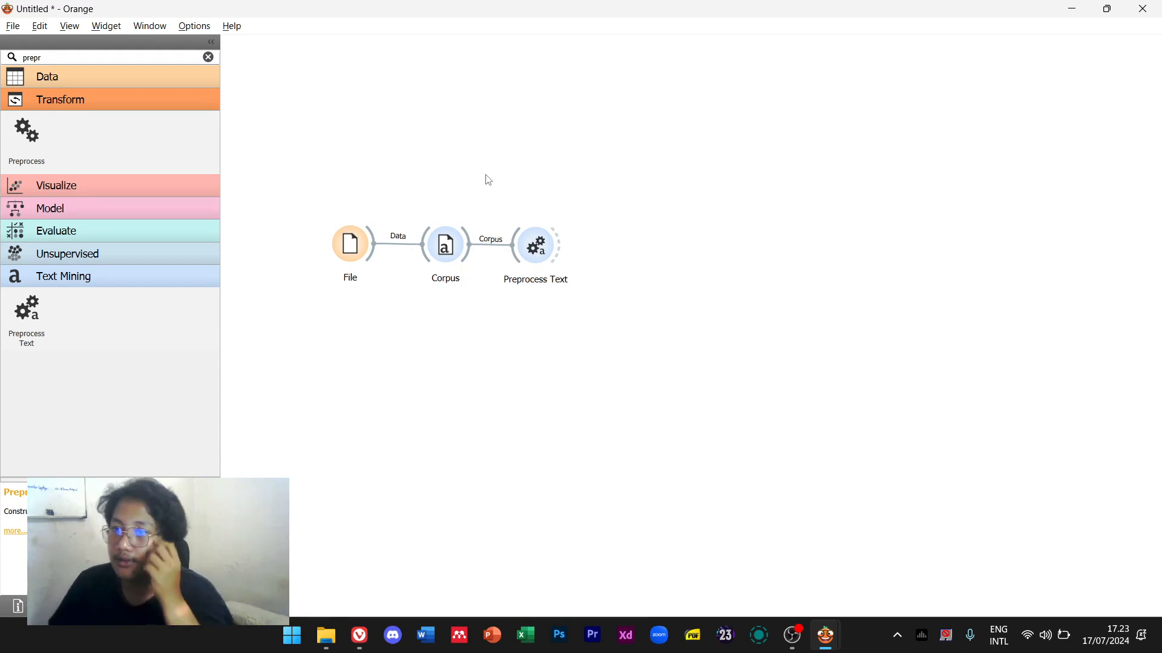
Clear the widget filter and hide the Edisi dengan Akun workflow window
click(208, 58)
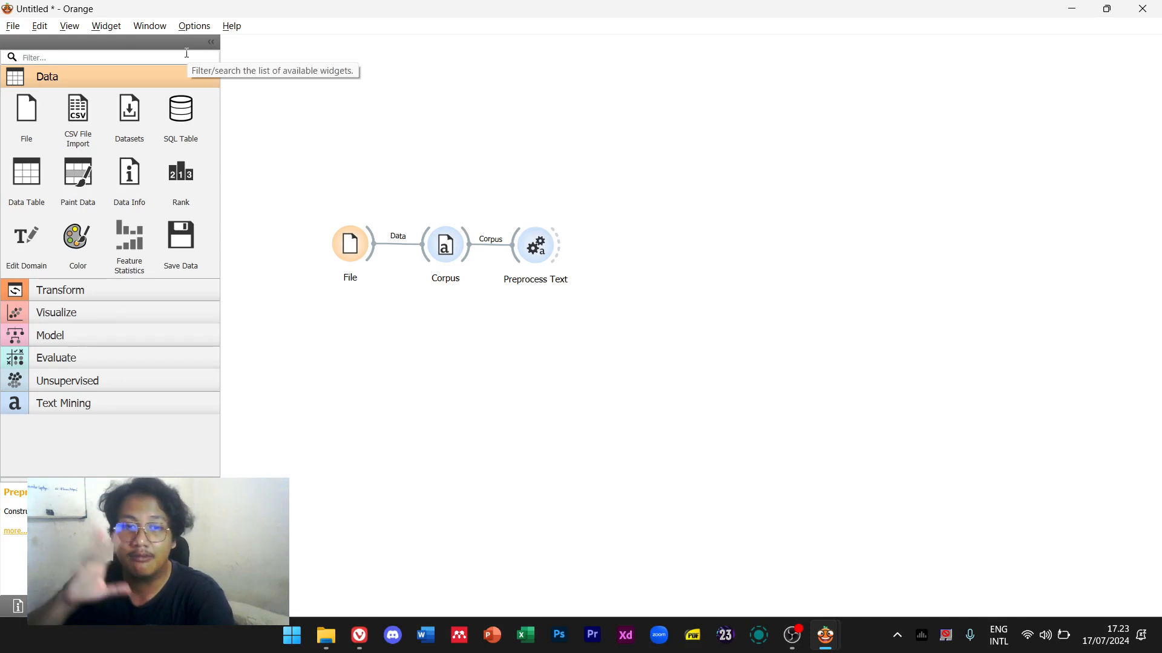
click(187, 54)
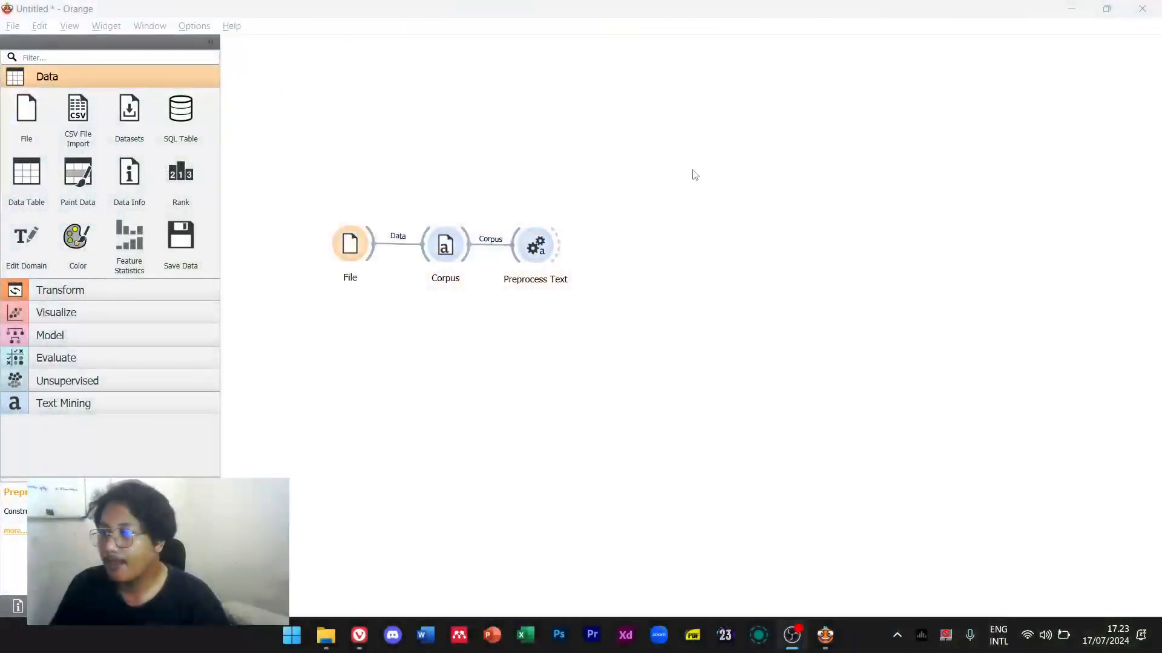
click(147, 59)
key(alt+Tab)
key(alt+Tab)
key(alt+Tab)
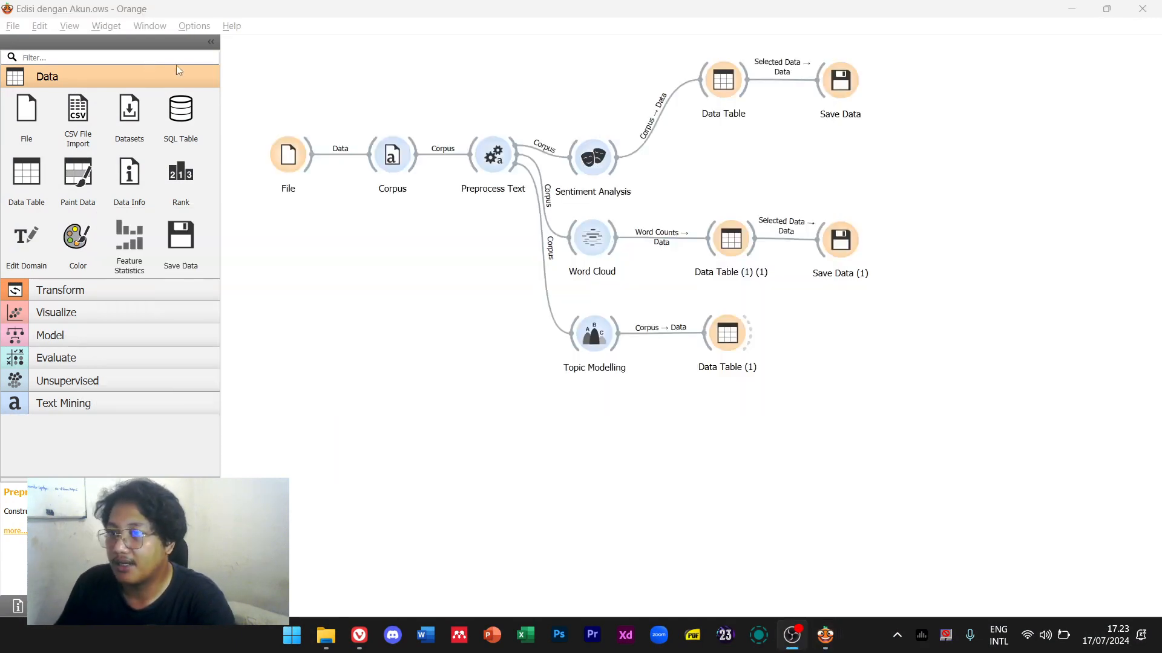
click(1072, 9)
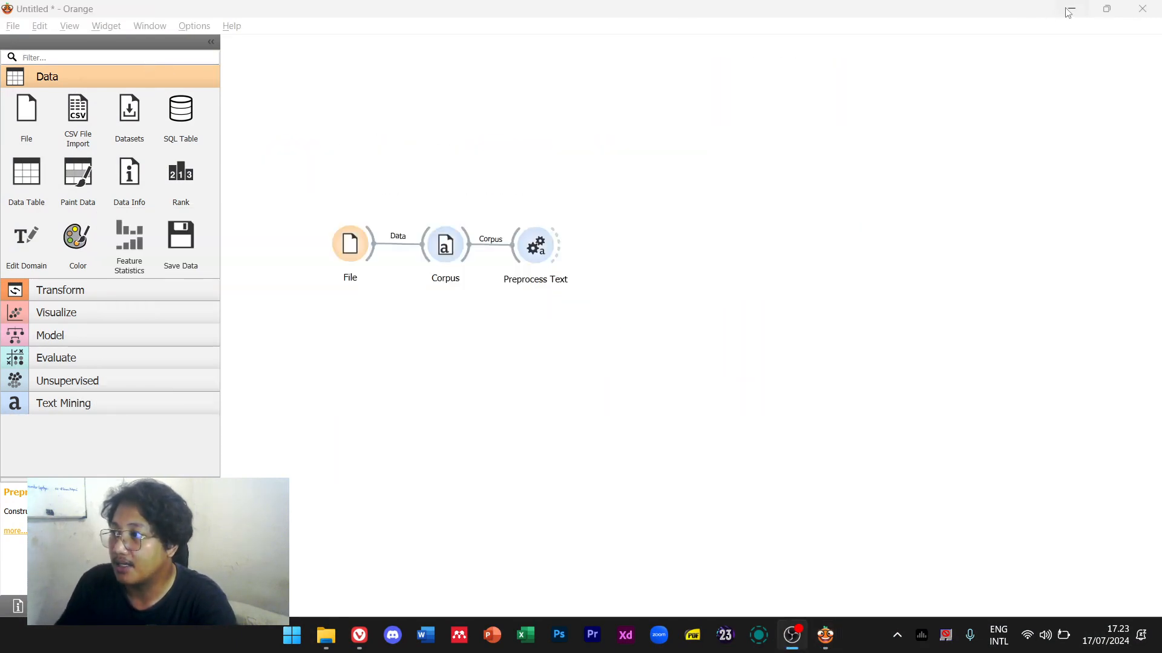
Add Sentiment Analysis, Word Cloud and Topic Modelling widgets in a column right of Preprocess Text
click(205, 58)
text(sentim)
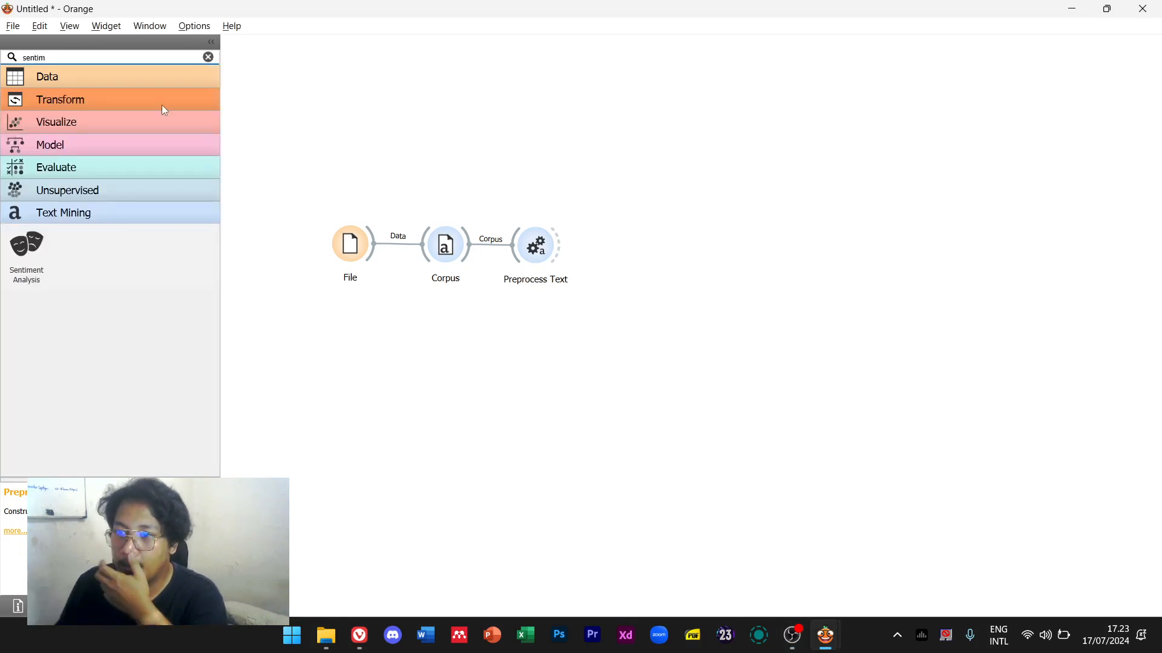
drag(27, 245, 618, 178)
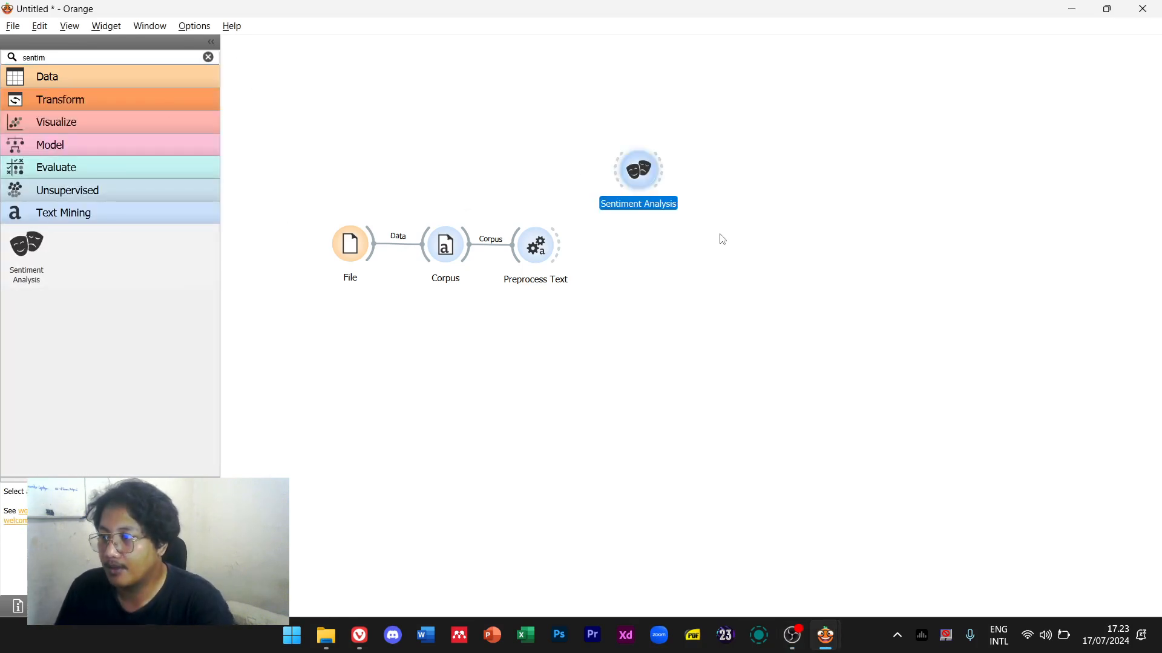
double_click(170, 56)
text(word c)
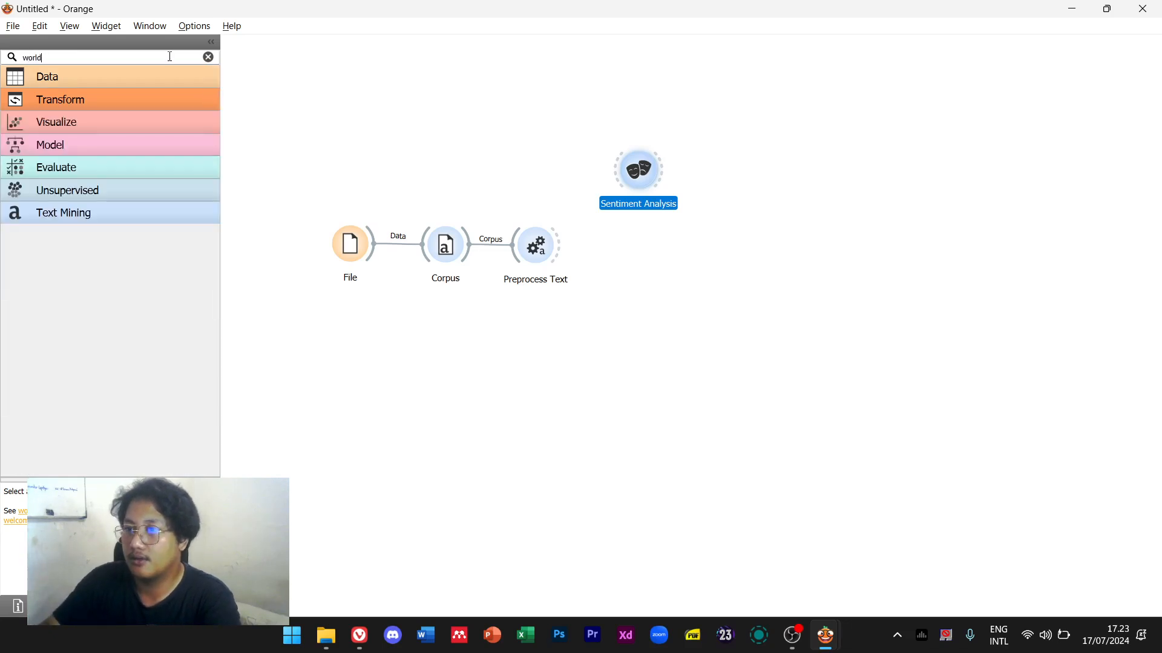
text(l)
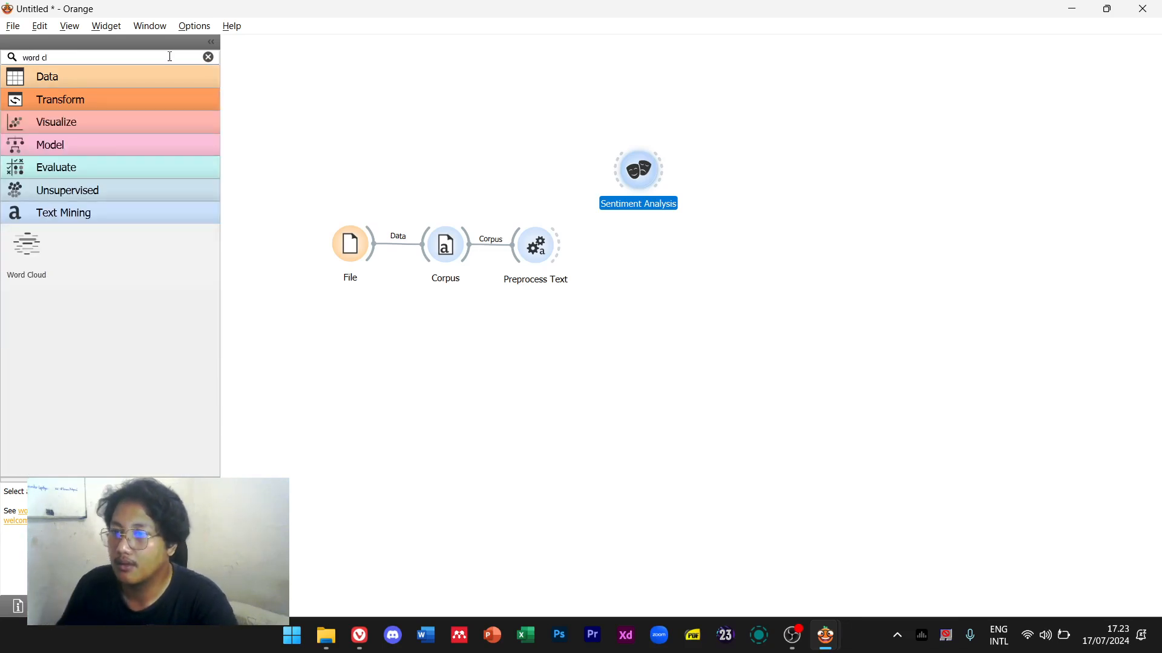
drag(27, 246, 630, 312)
click(584, 417)
triple_click(188, 53)
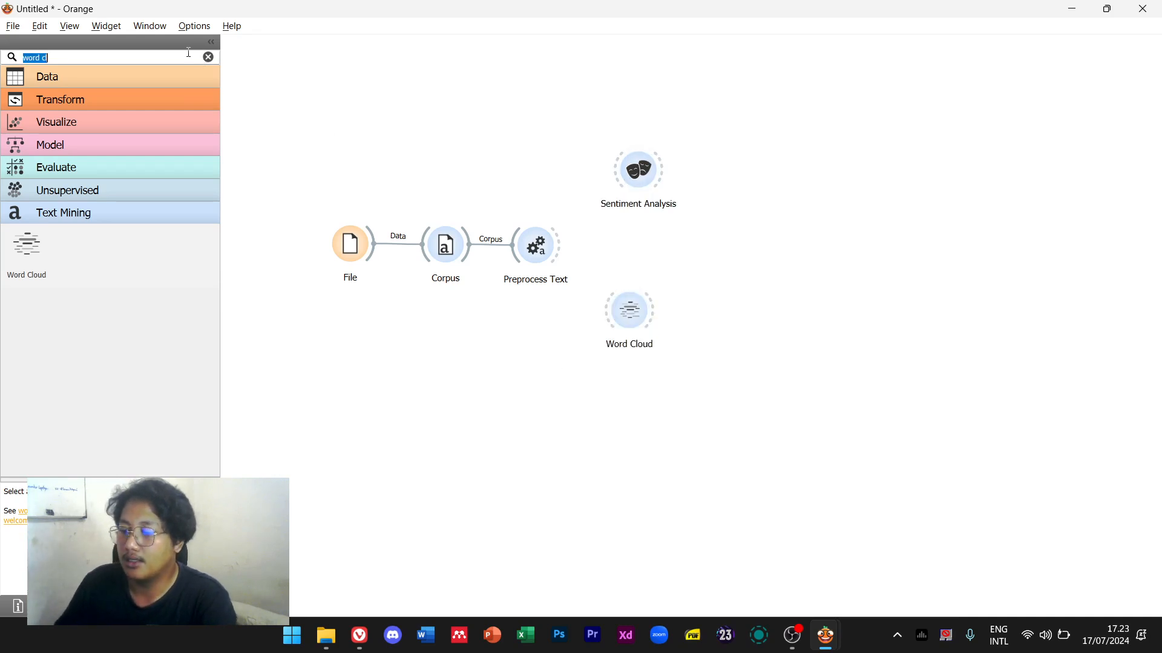
text(topic)
drag(26, 248, 633, 451)
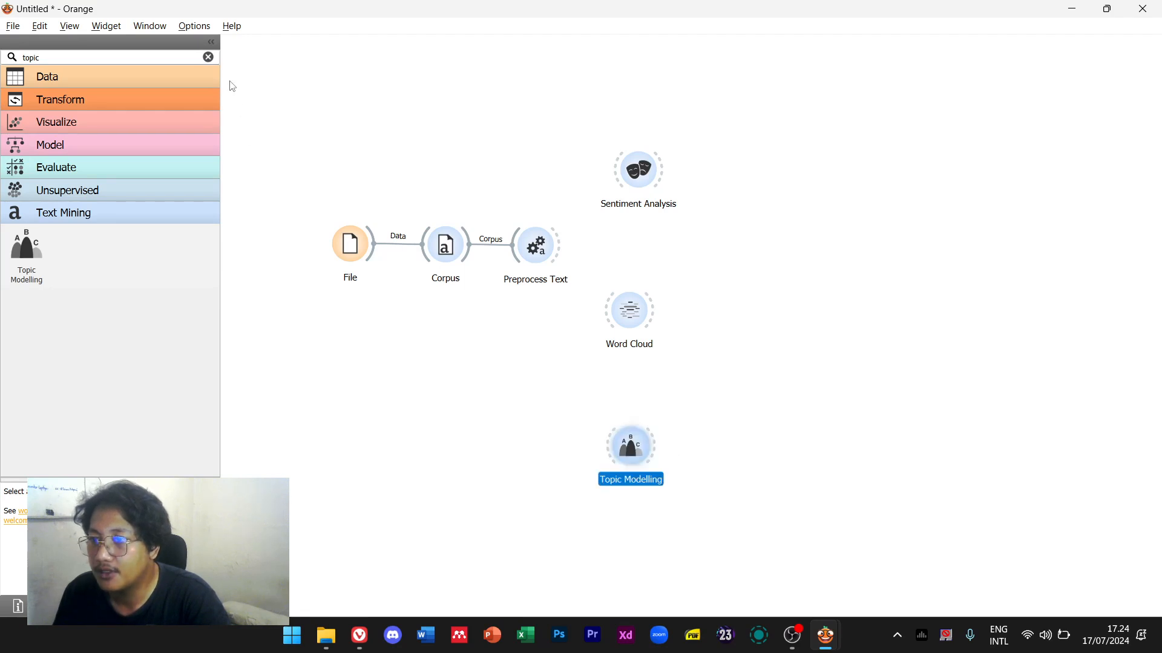
click(208, 56)
click(95, 404)
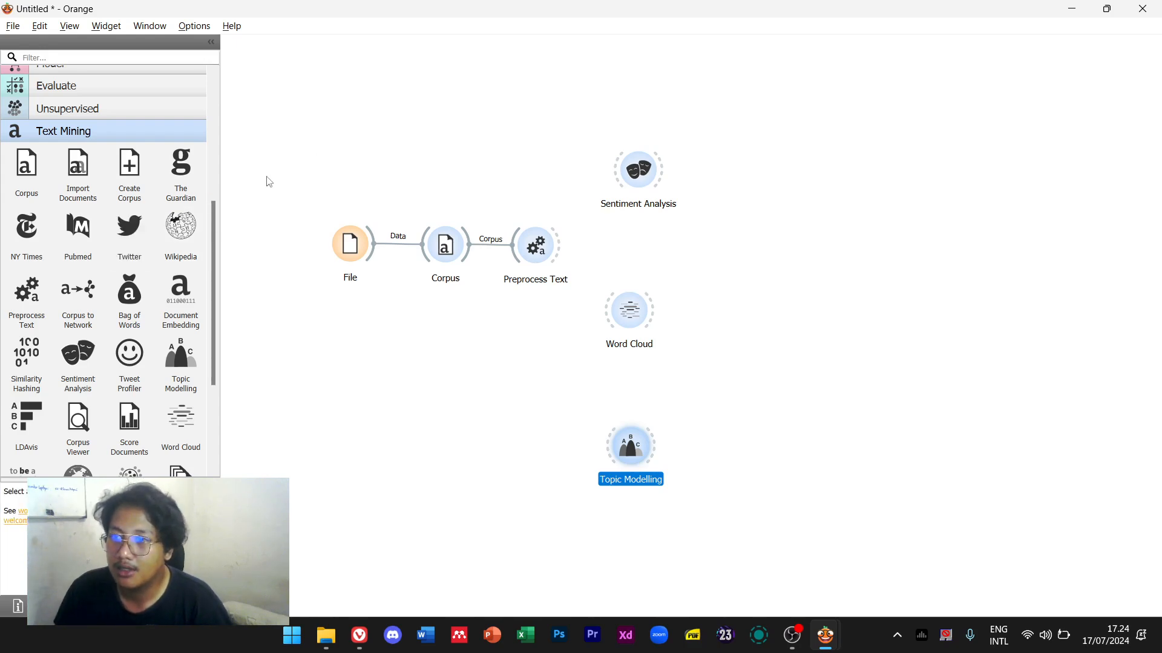
double_click(286, 134)
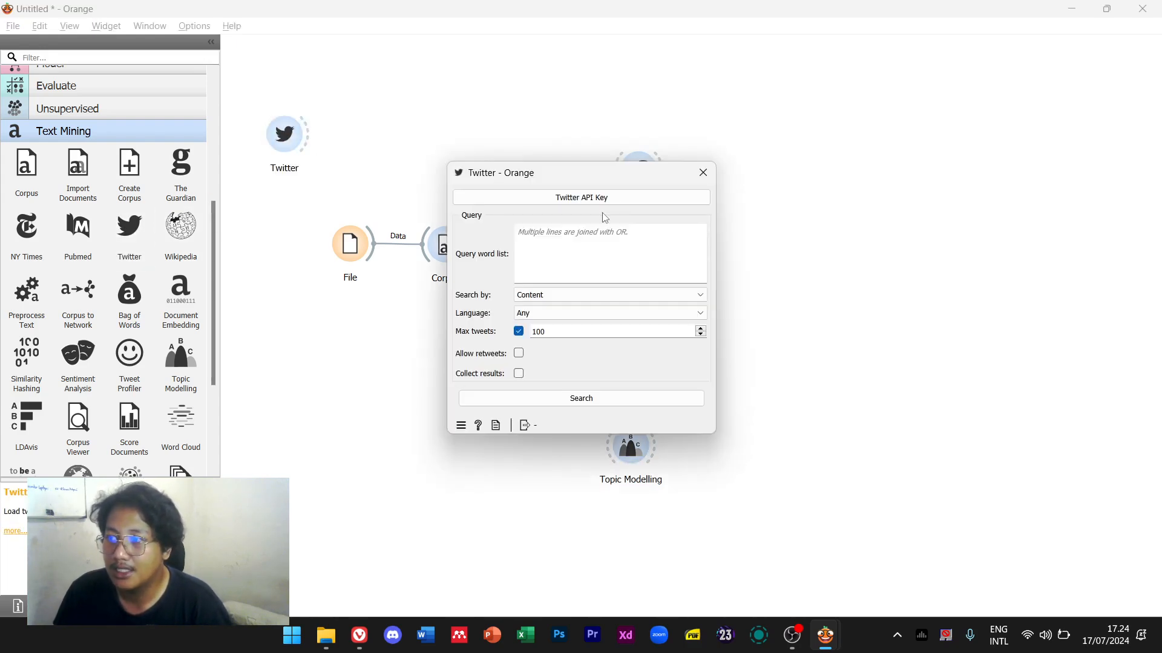
click(558, 197)
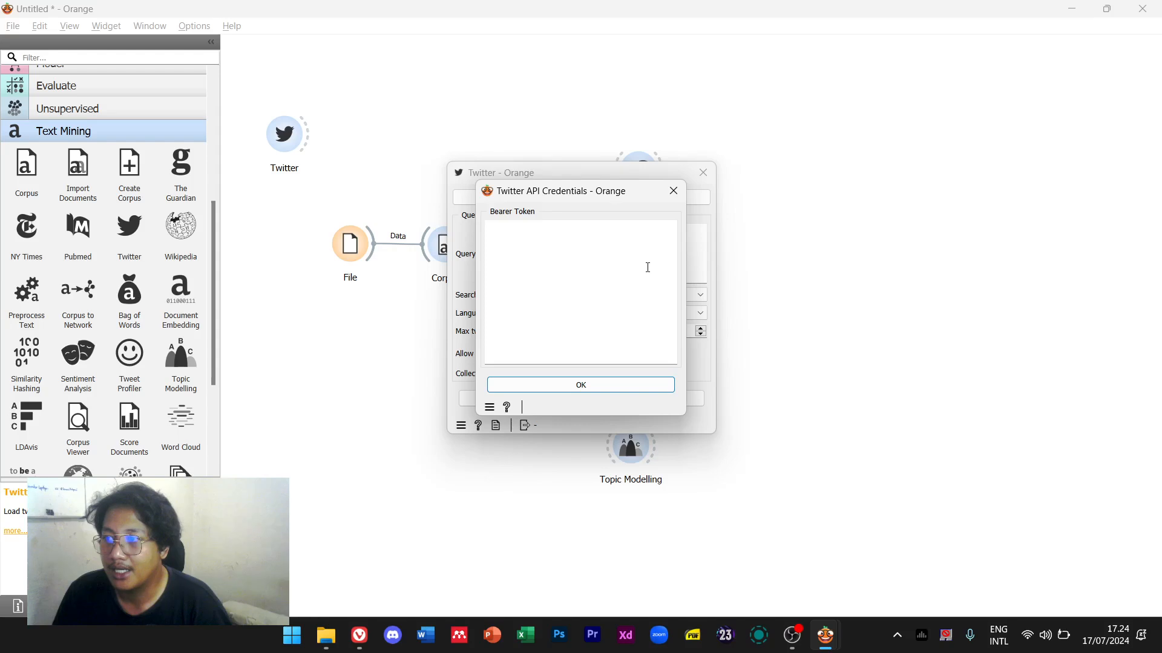
click(672, 190)
click(702, 172)
click(288, 136)
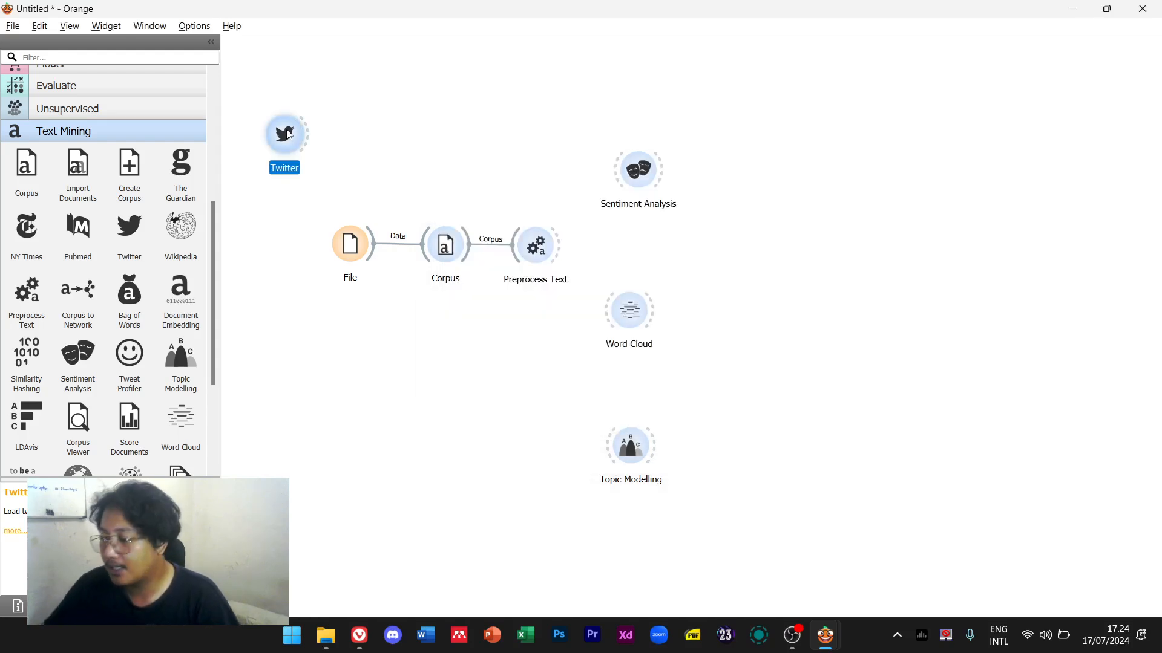
key(Delete)
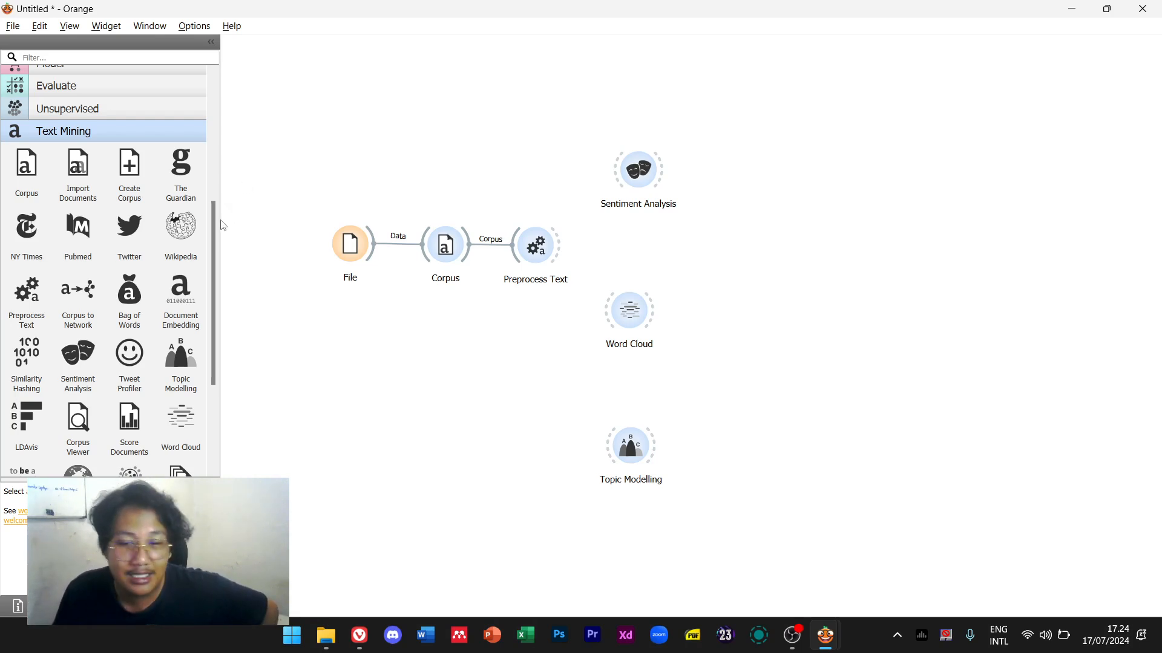
Nudge Word Cloud and Topic Modelling up and right so they line up under Sentiment Analysis
drag(635, 319, 647, 315)
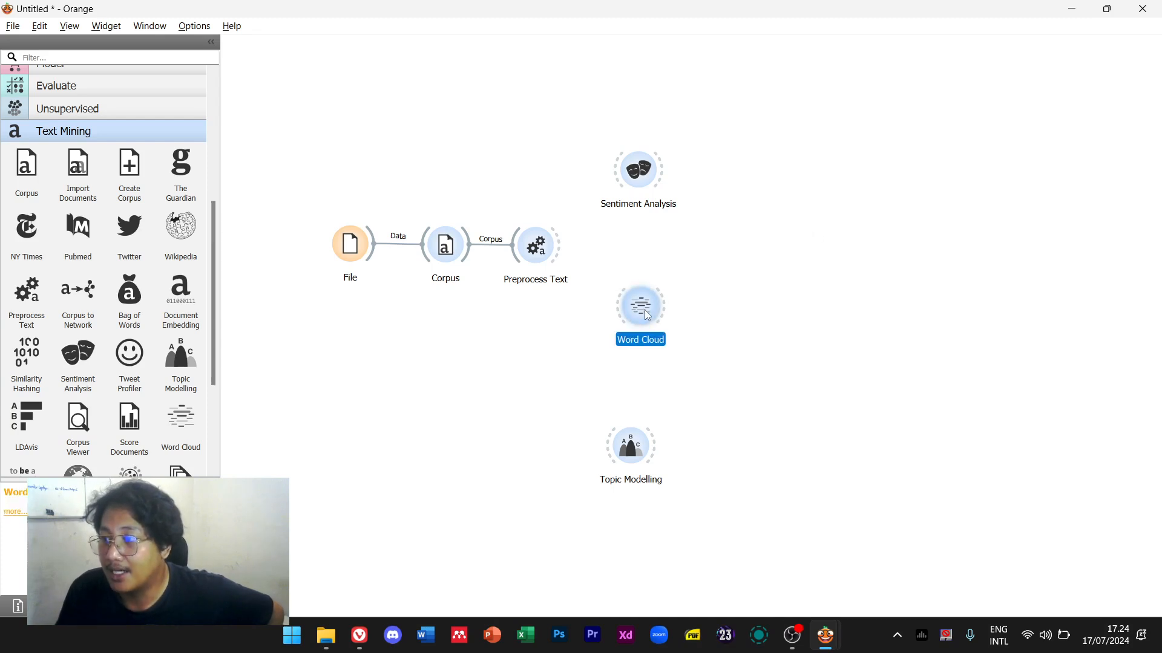
drag(630, 446, 642, 432)
click(492, 442)
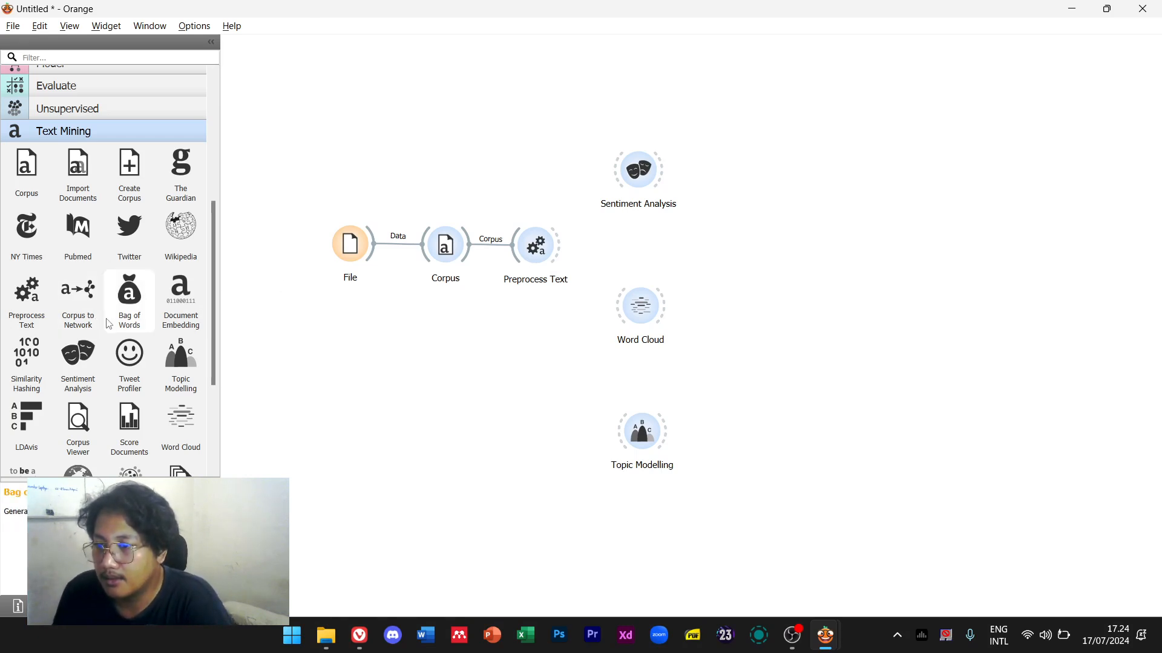
Open Sentiment Analysis and check the reference workflow's Indonesian settings
double_click(632, 184)
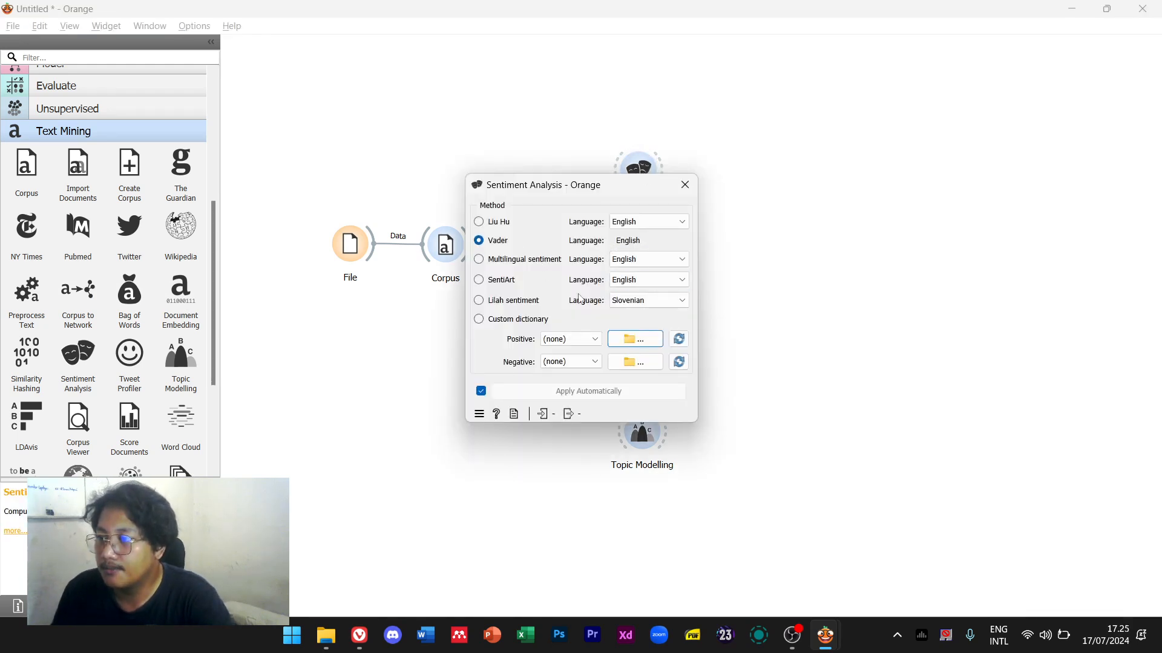
key(Escape)
key(alt+Tab)
key(alt+Tab)
key(alt+Tab)
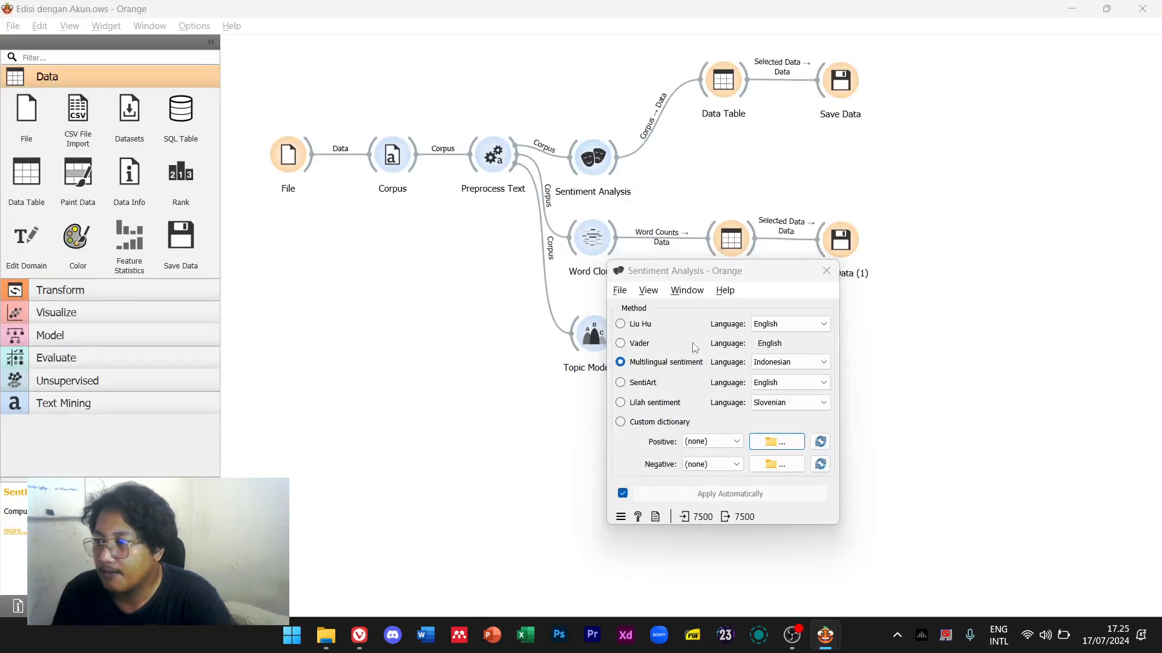
key(alt+Tab)
key(alt+Tab)
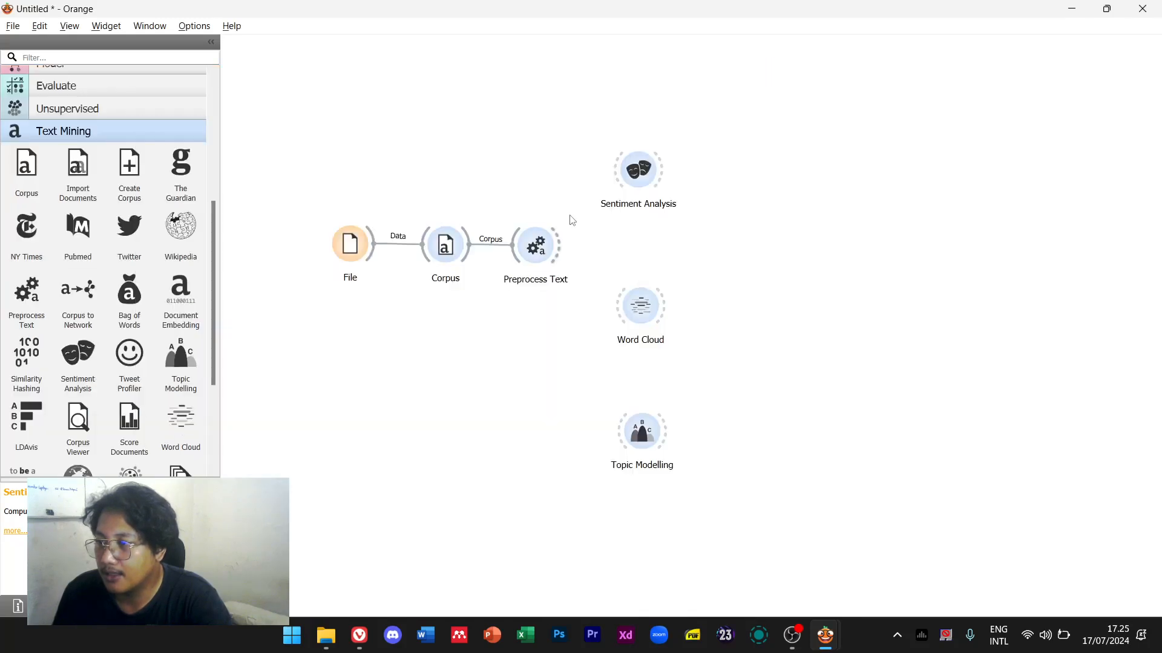
Set Sentiment Analysis to Multilingual sentiment with Indonesian as the language
double_click(632, 173)
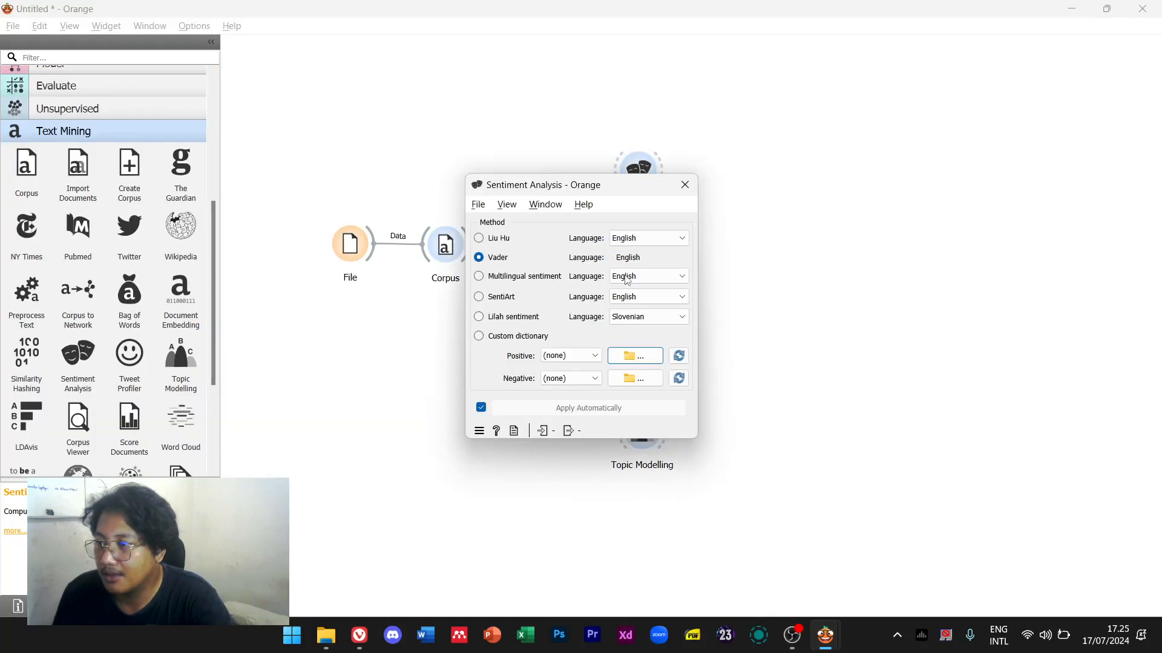
click(559, 277)
click(650, 278)
scroll(643, 362, down, 2)
scroll(644, 367, down, 1)
click(655, 351)
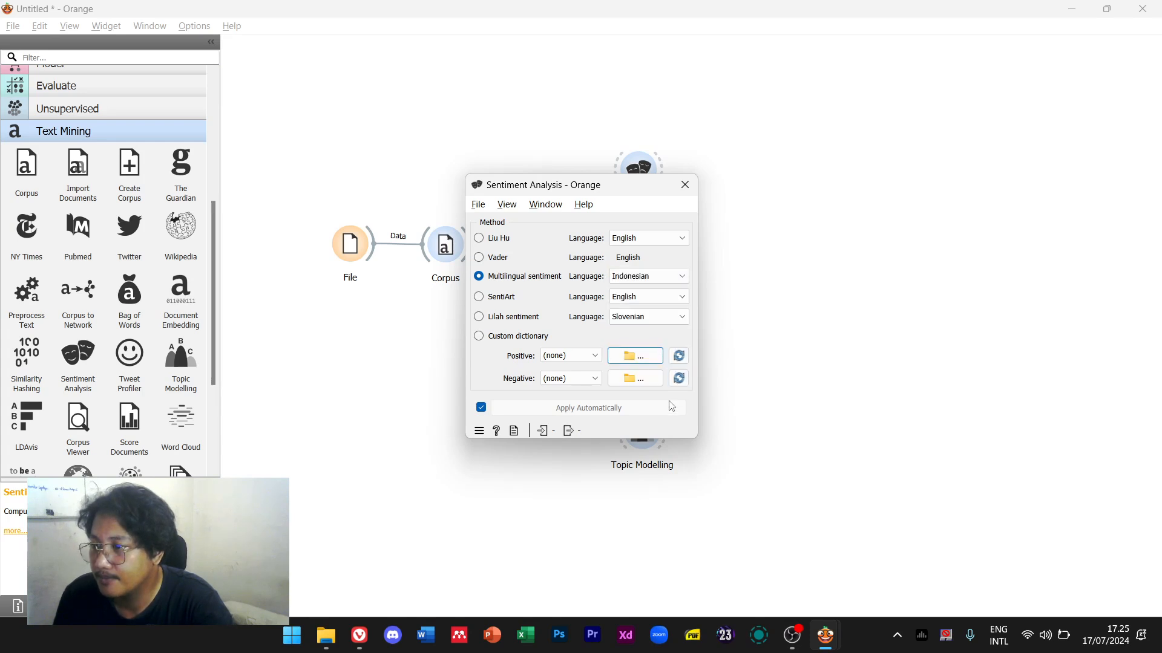
click(548, 342)
click(570, 356)
click(626, 365)
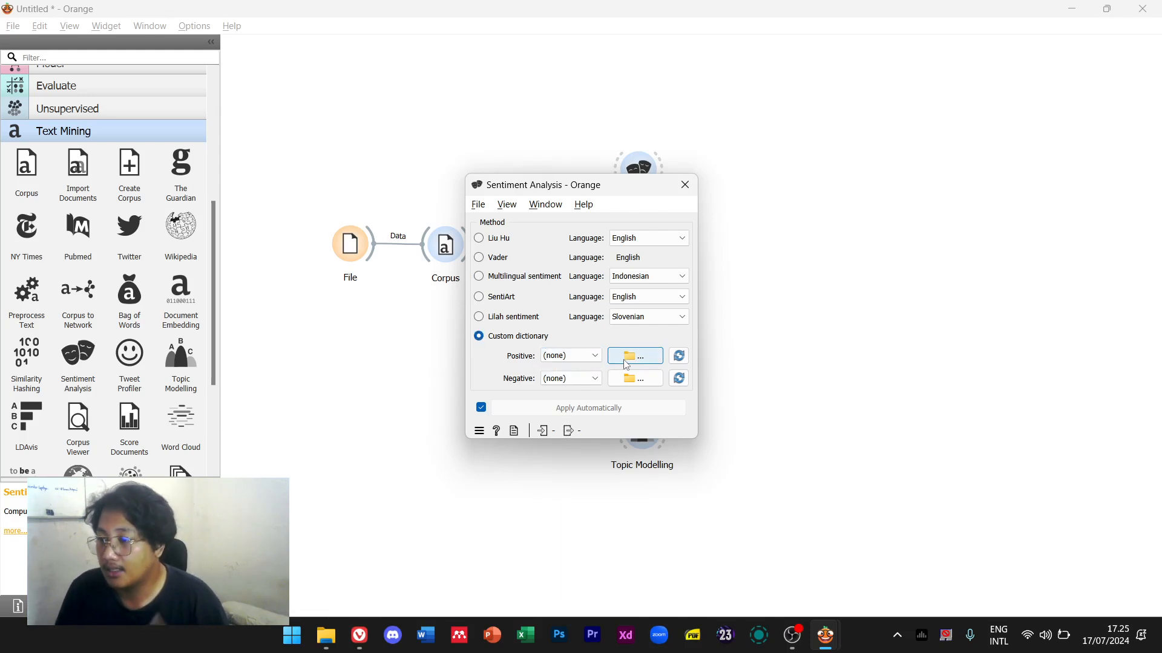
click(507, 280)
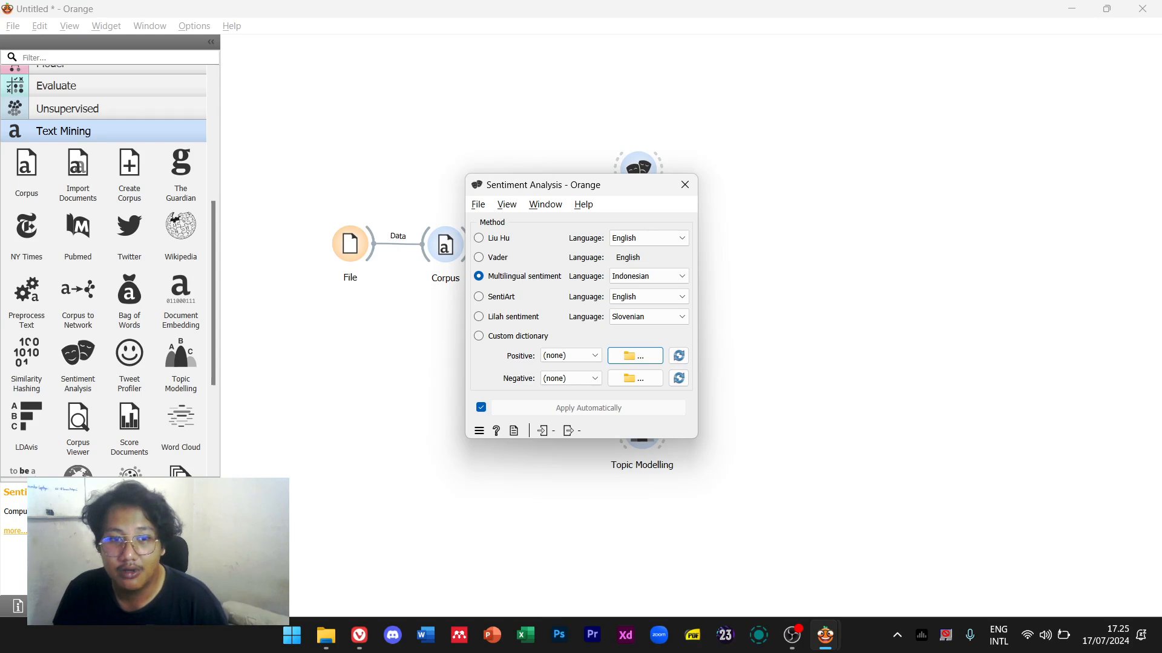
click(685, 184)
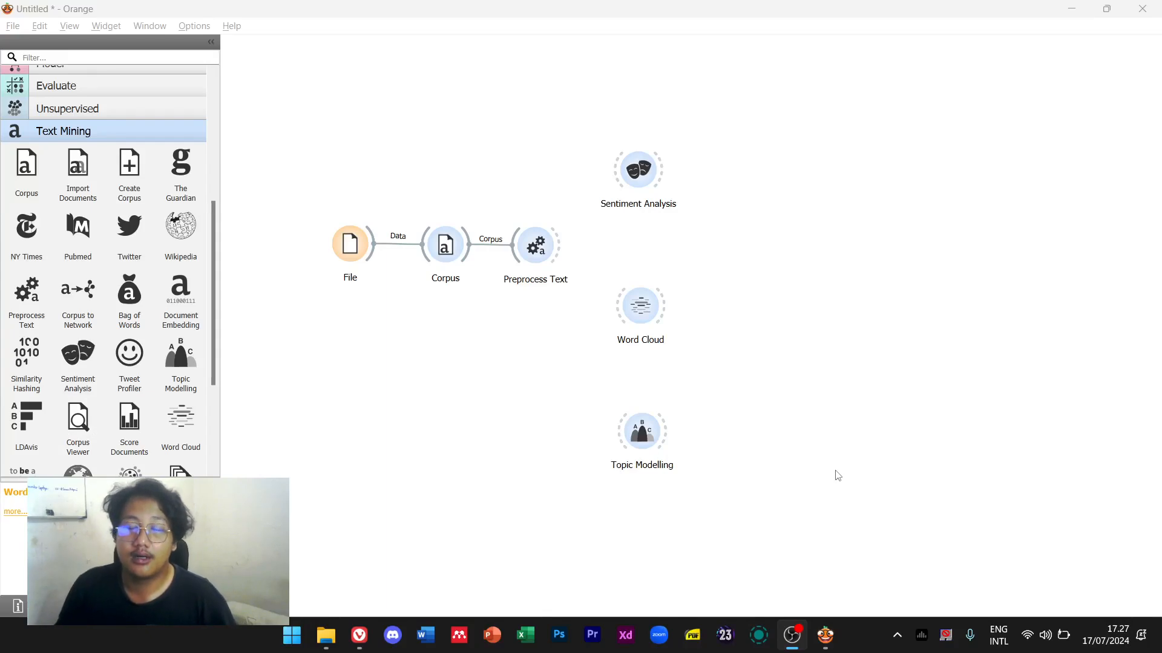
double_click(650, 178)
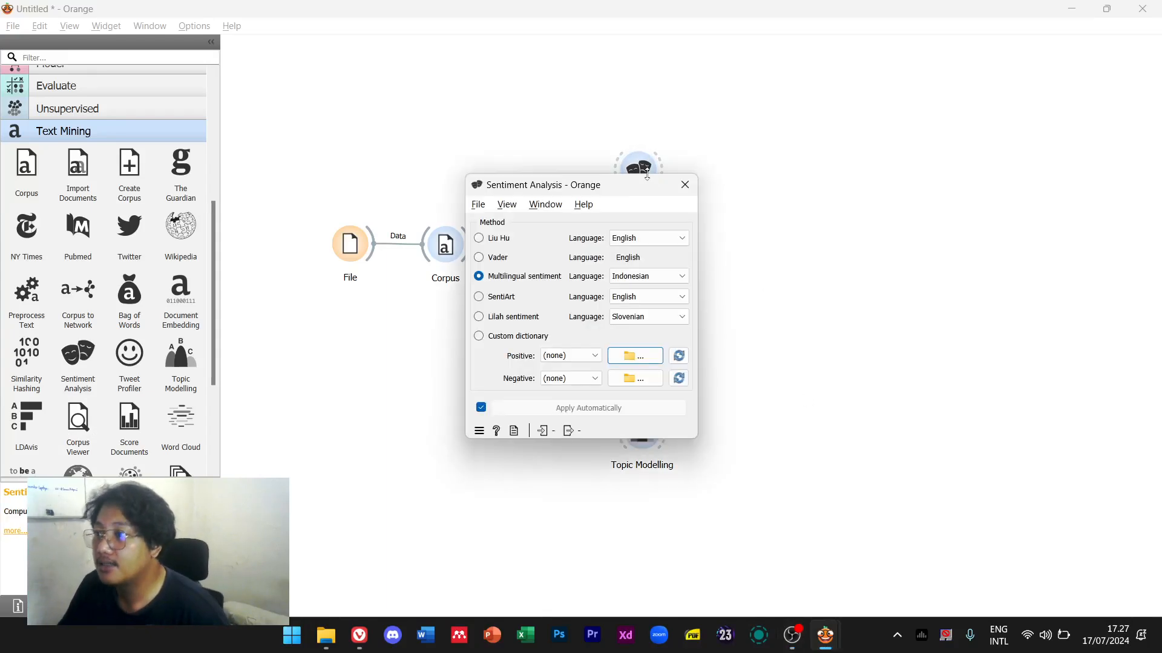
click(684, 184)
double_click(650, 313)
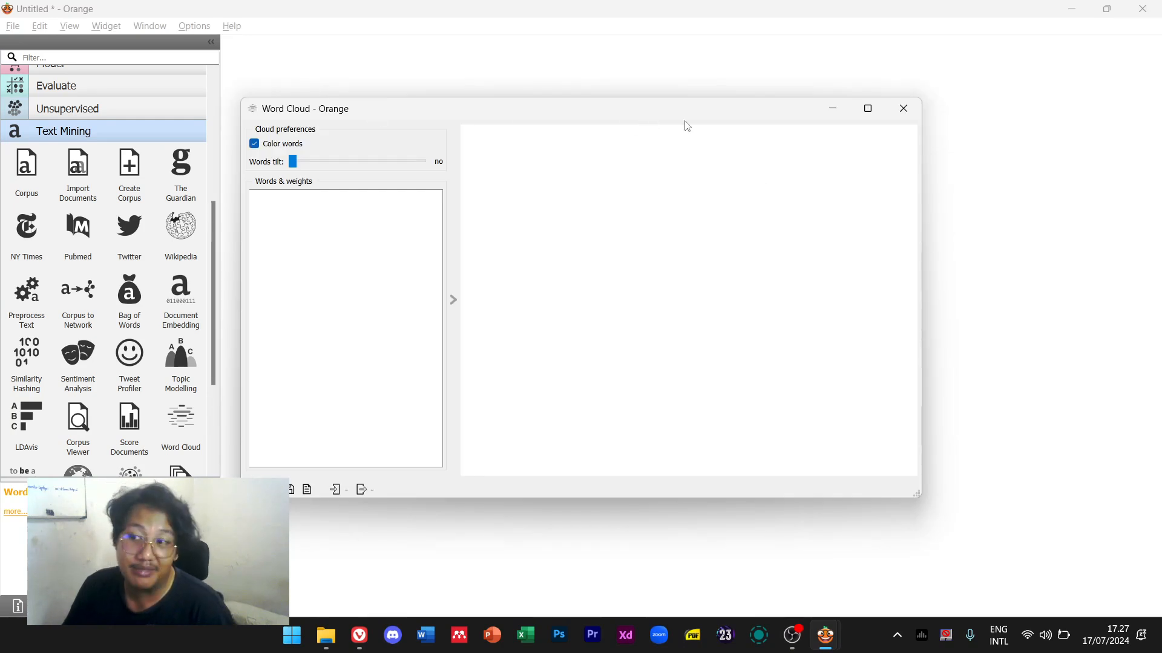
click(894, 104)
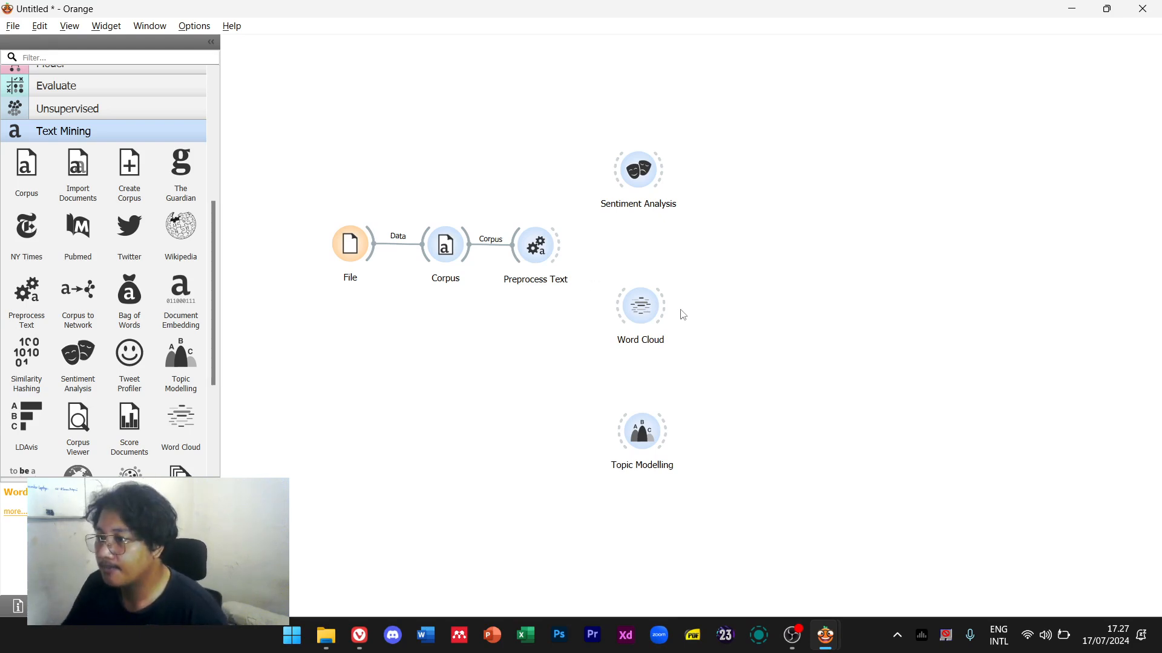
double_click(636, 445)
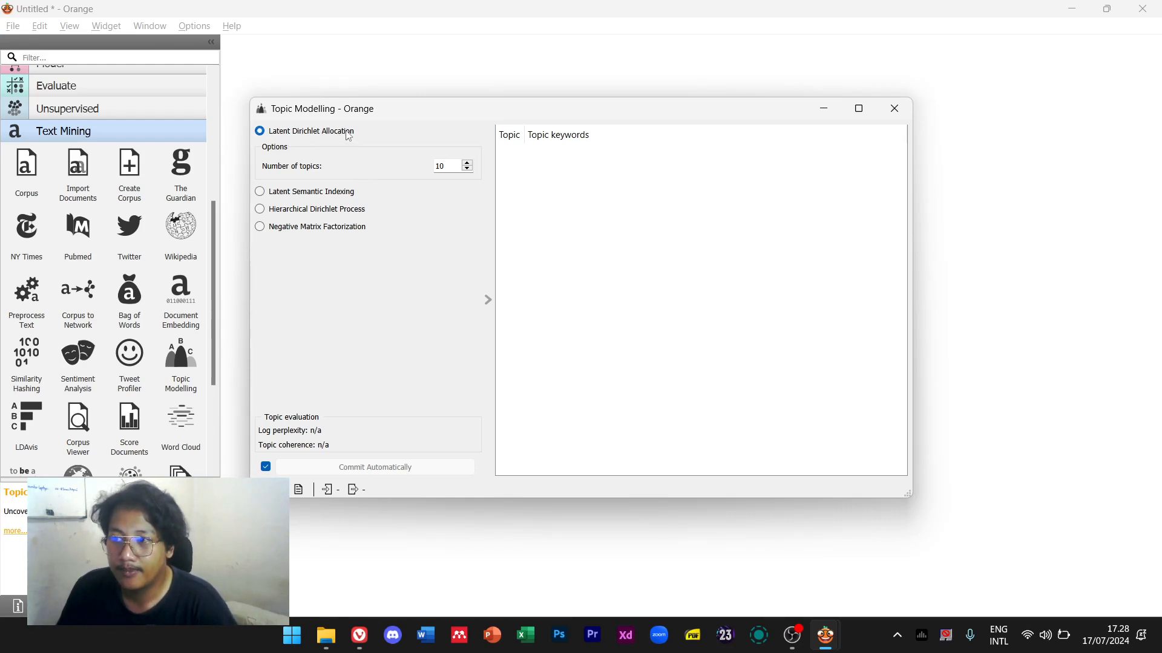
click(331, 192)
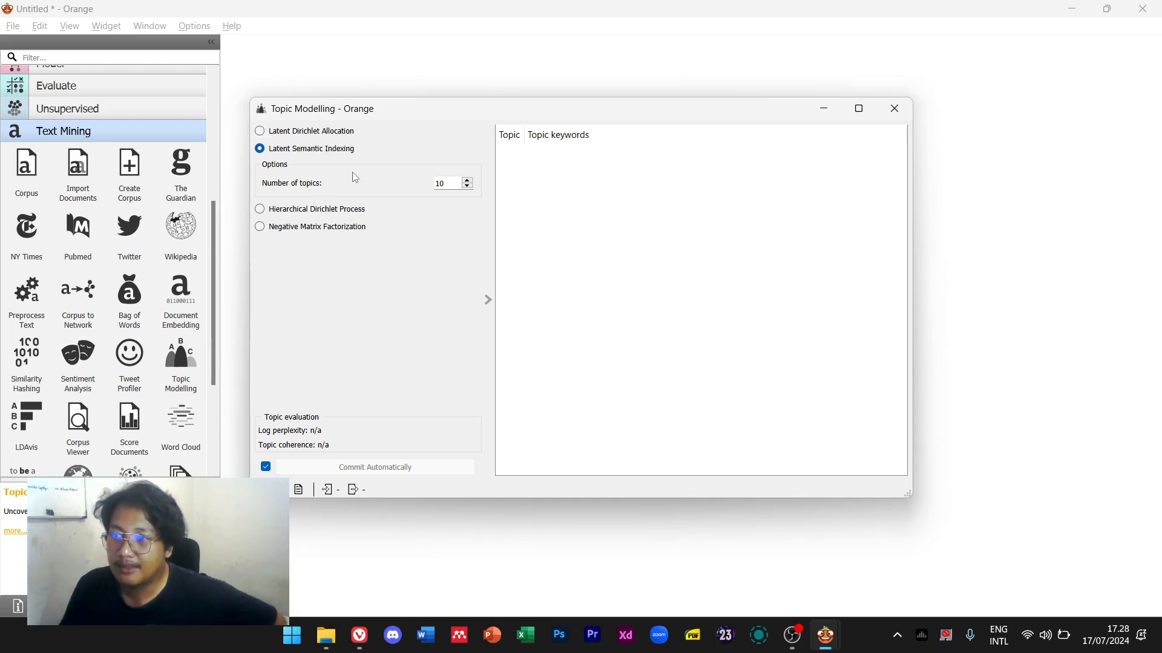
click(358, 131)
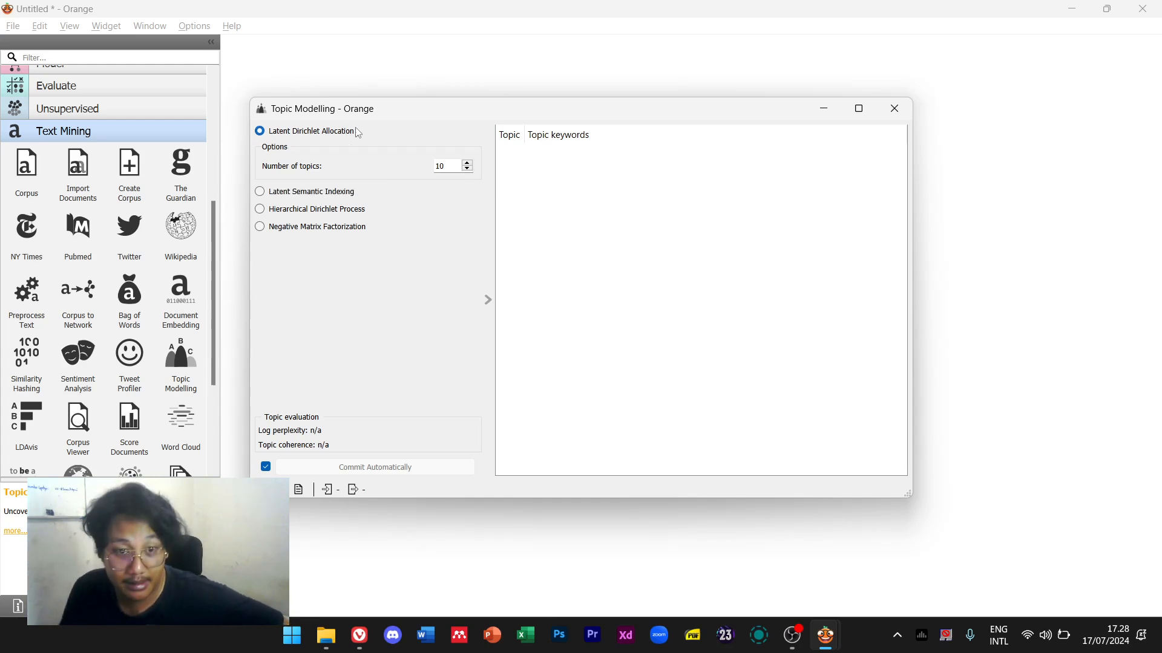
click(907, 108)
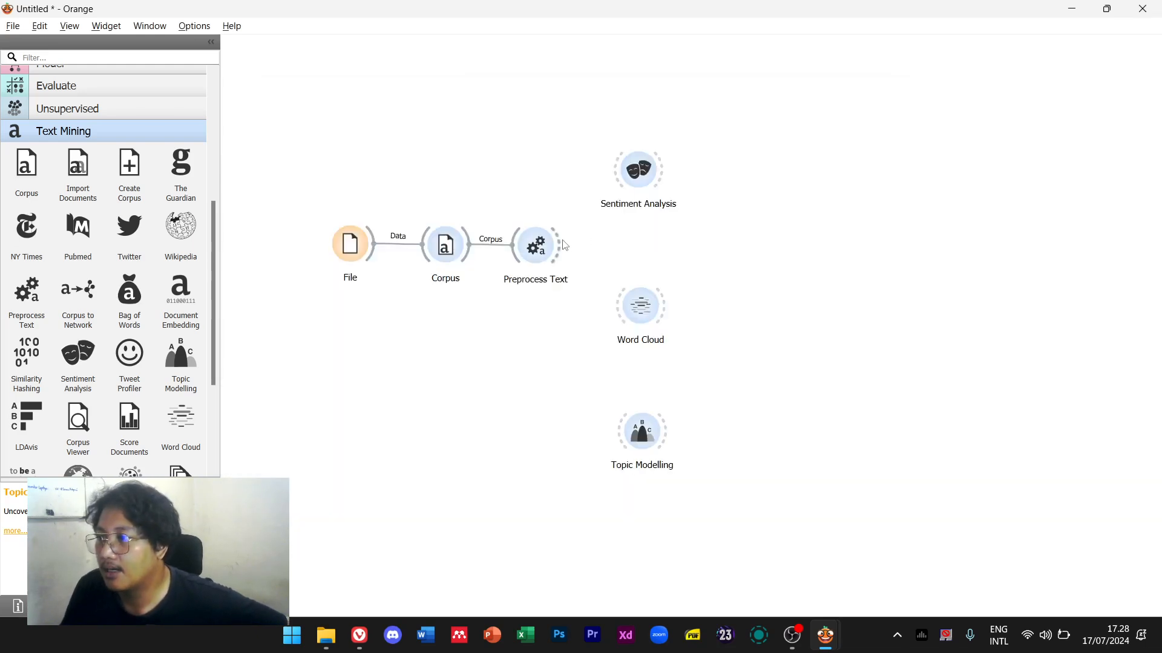
Connect Preprocess Text to Sentiment Analysis, Word Cloud and Topic Modelling
drag(563, 244, 623, 167)
drag(563, 253, 617, 305)
drag(563, 262, 619, 431)
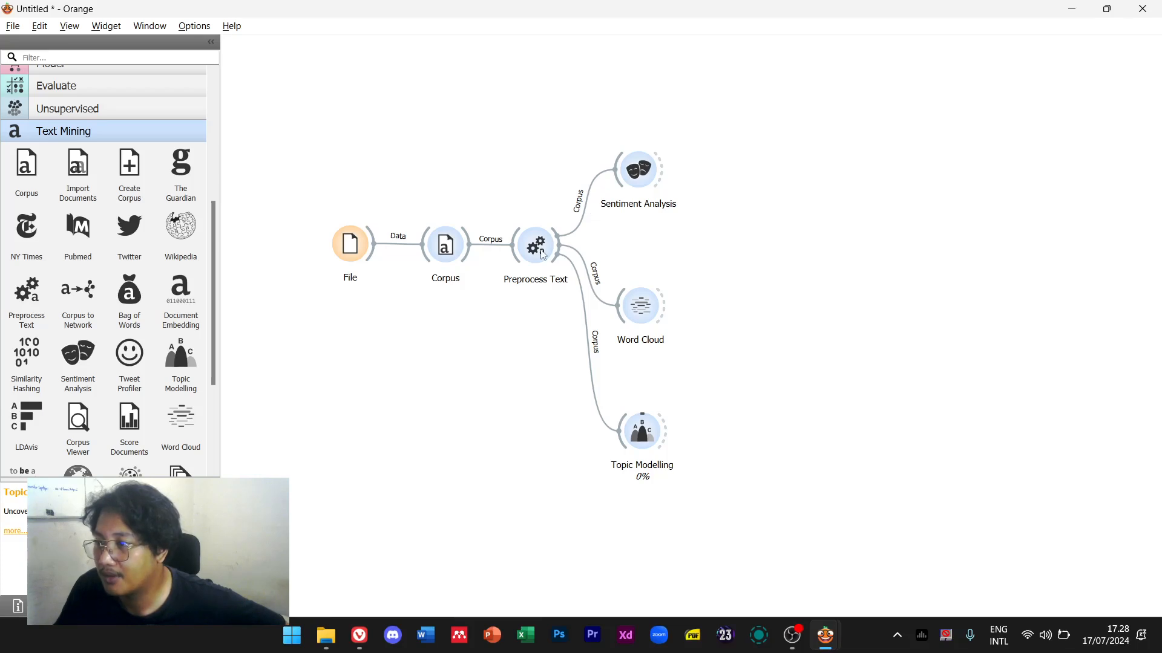
Close the Sentiment Analysis results and open the Word Cloud viewer
double_click(642, 169)
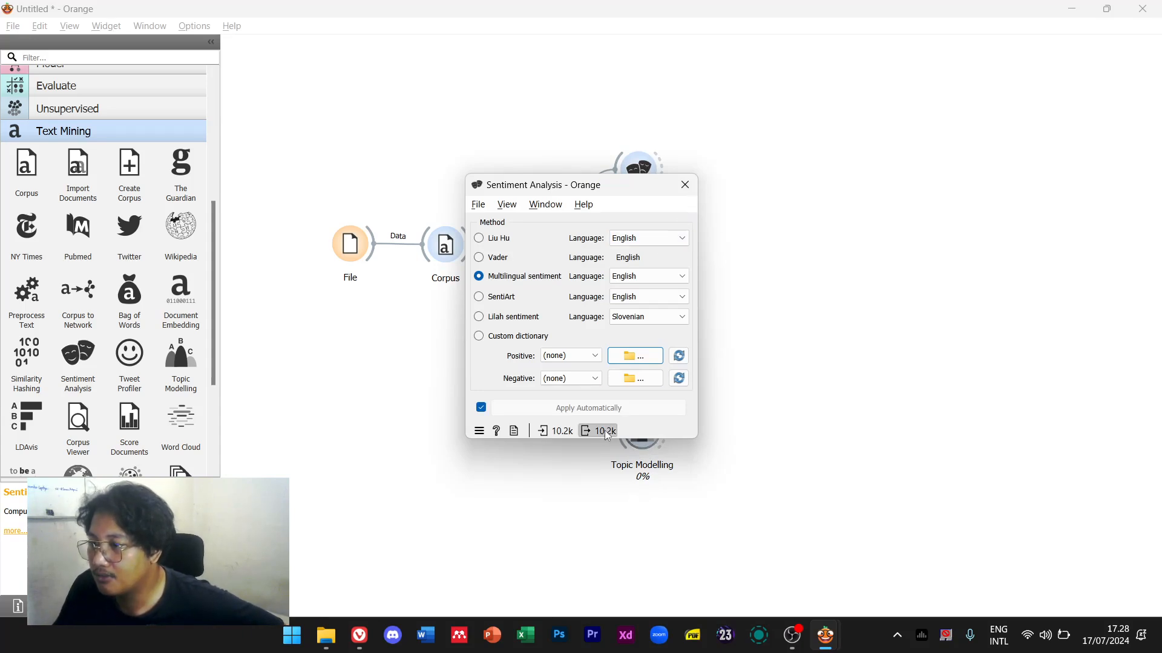
mouse_move(607, 434)
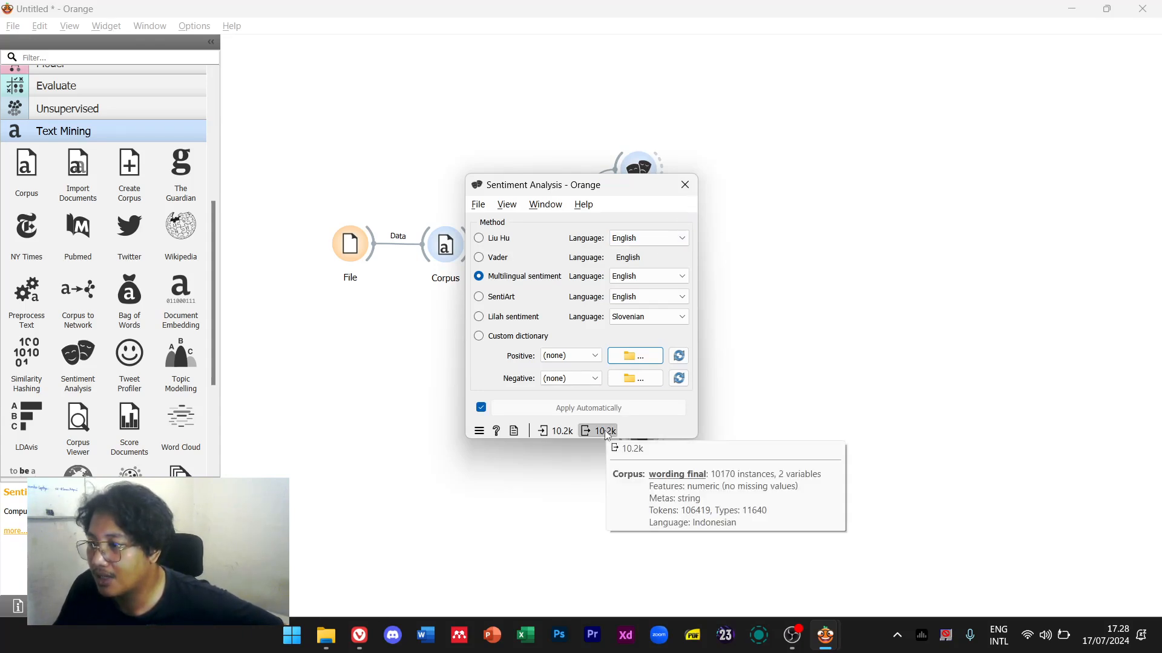
click(685, 185)
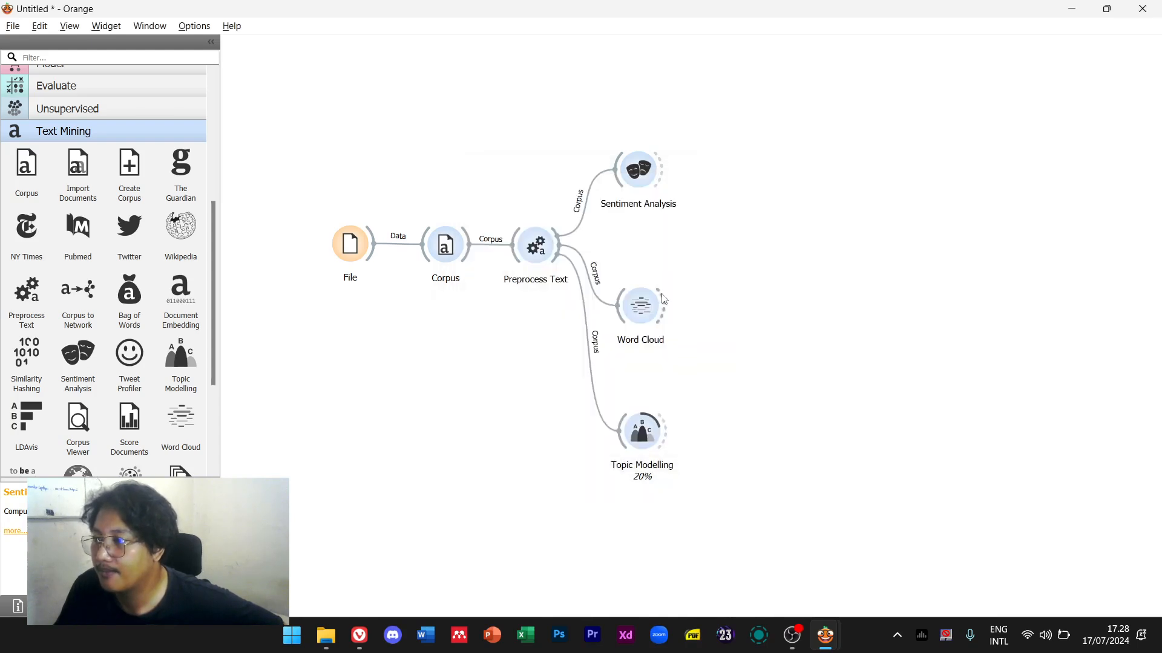
double_click(642, 307)
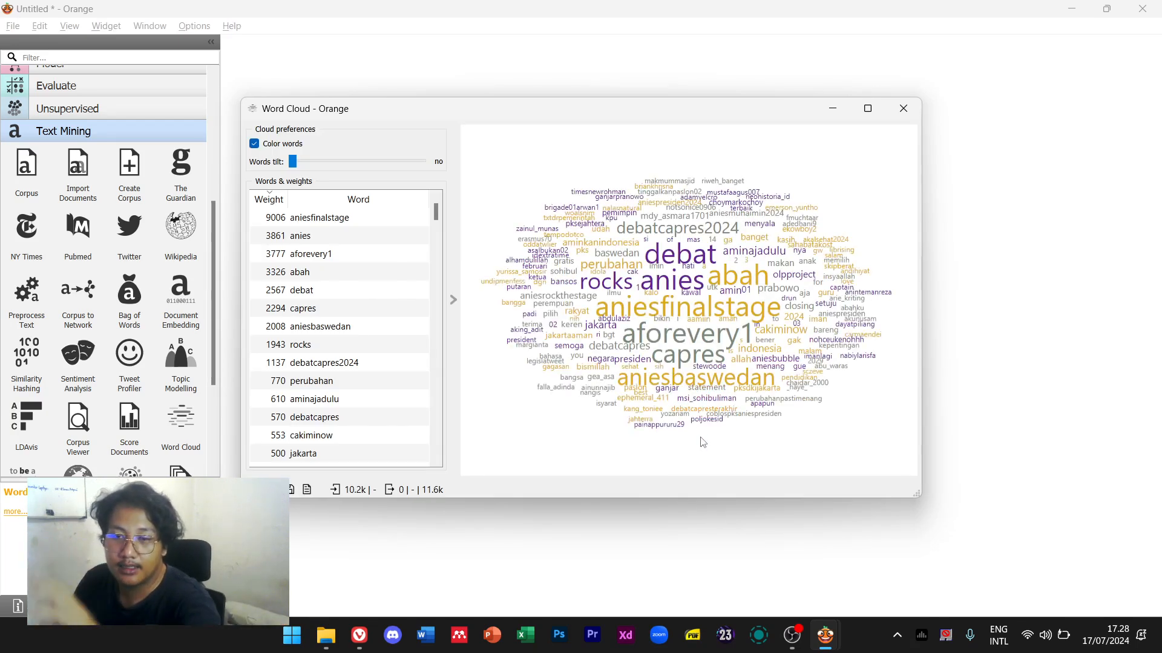
Maximize the Word Cloud window to view the full cloud led by aniesfinalstage, anies and aforevery1
click(869, 109)
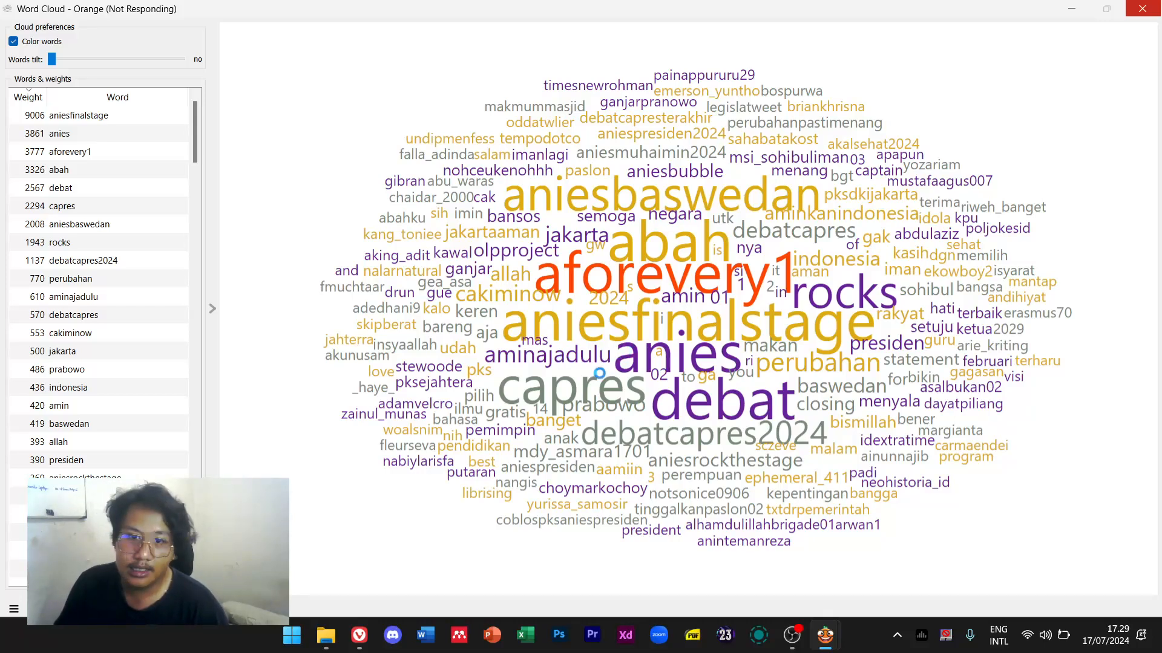
mouse_move(330, 643)
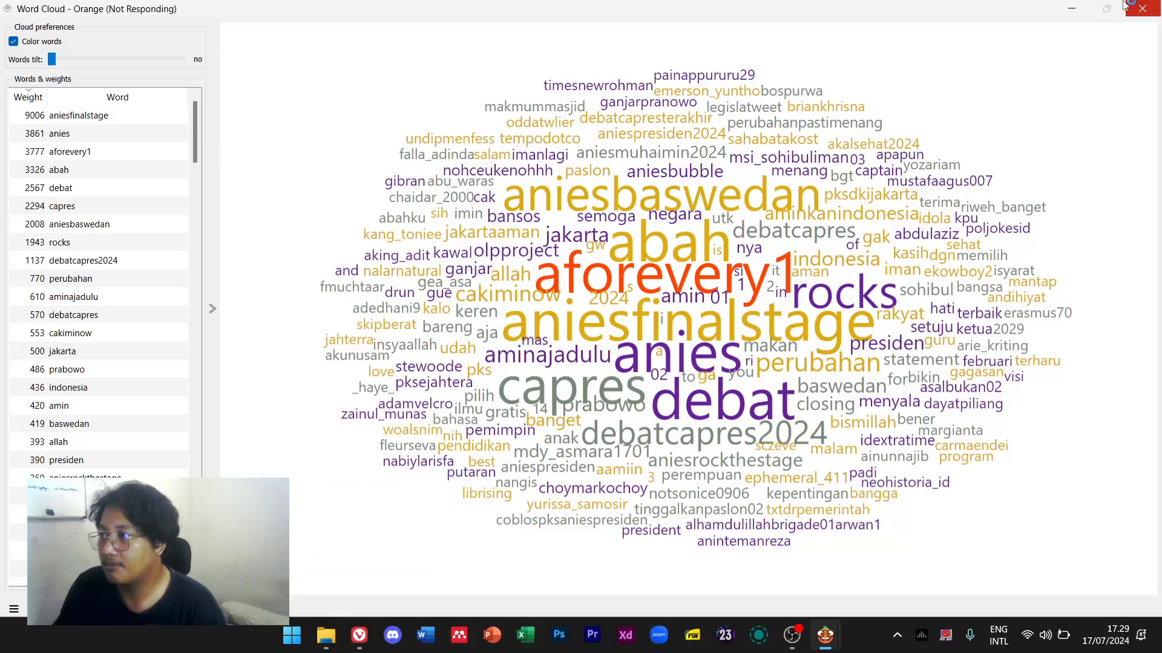
mouse_move(841, 635)
mouse_move(821, 568)
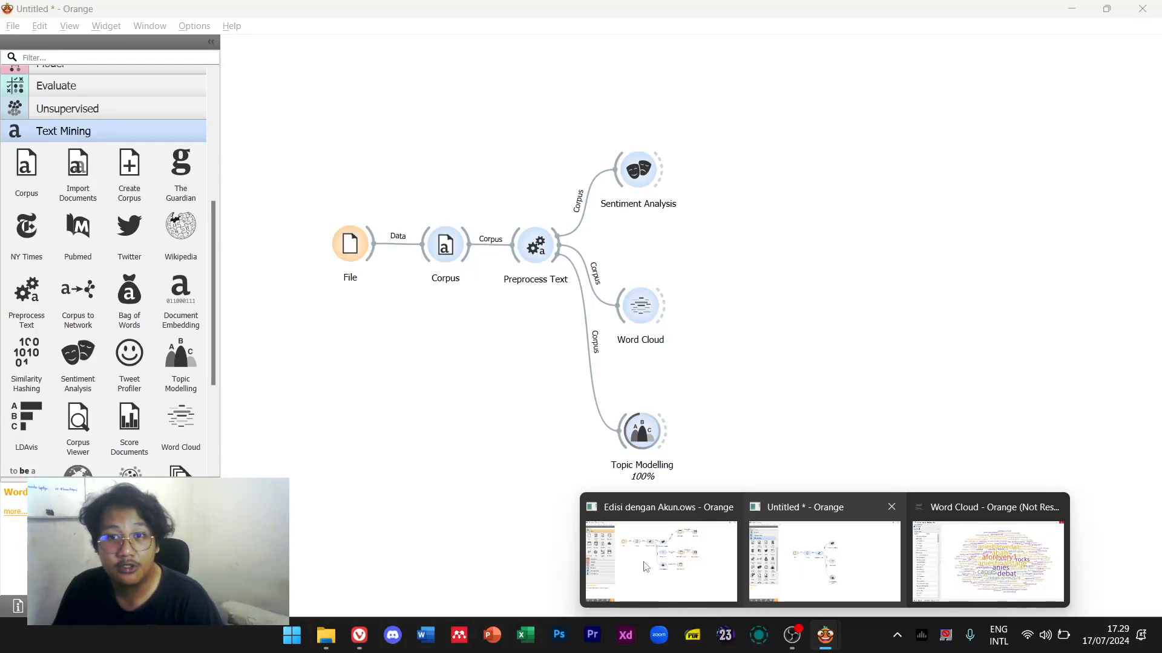
Check Corpus is set to Indonesian and Preprocess Text uses the custom stopword file
click(844, 544)
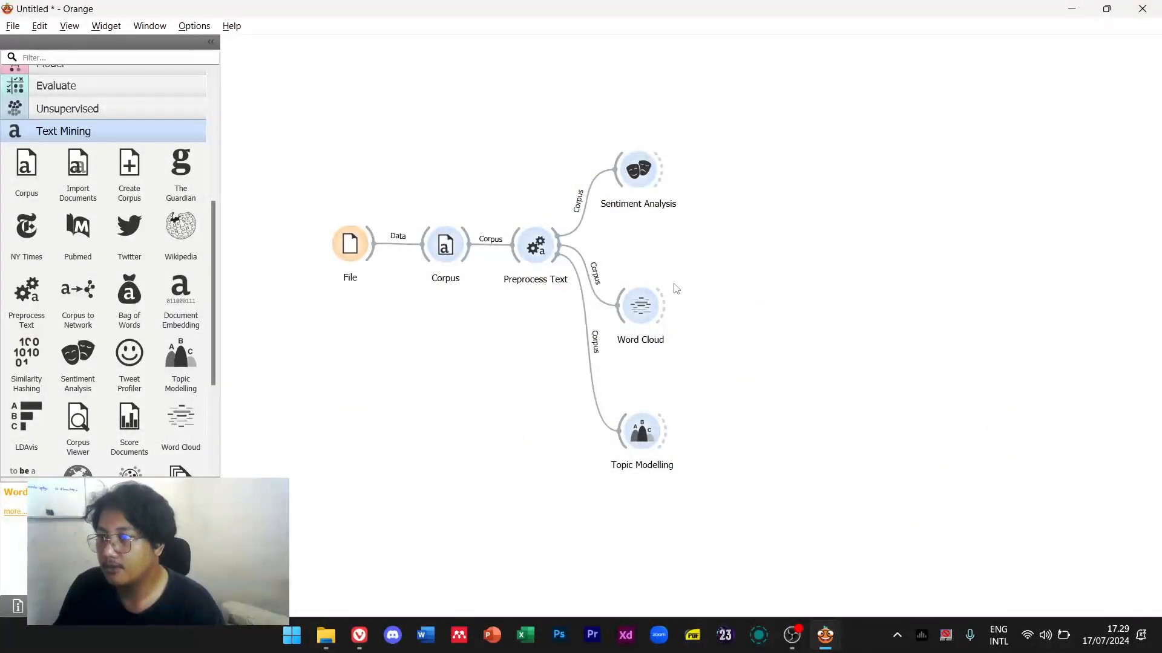
double_click(450, 253)
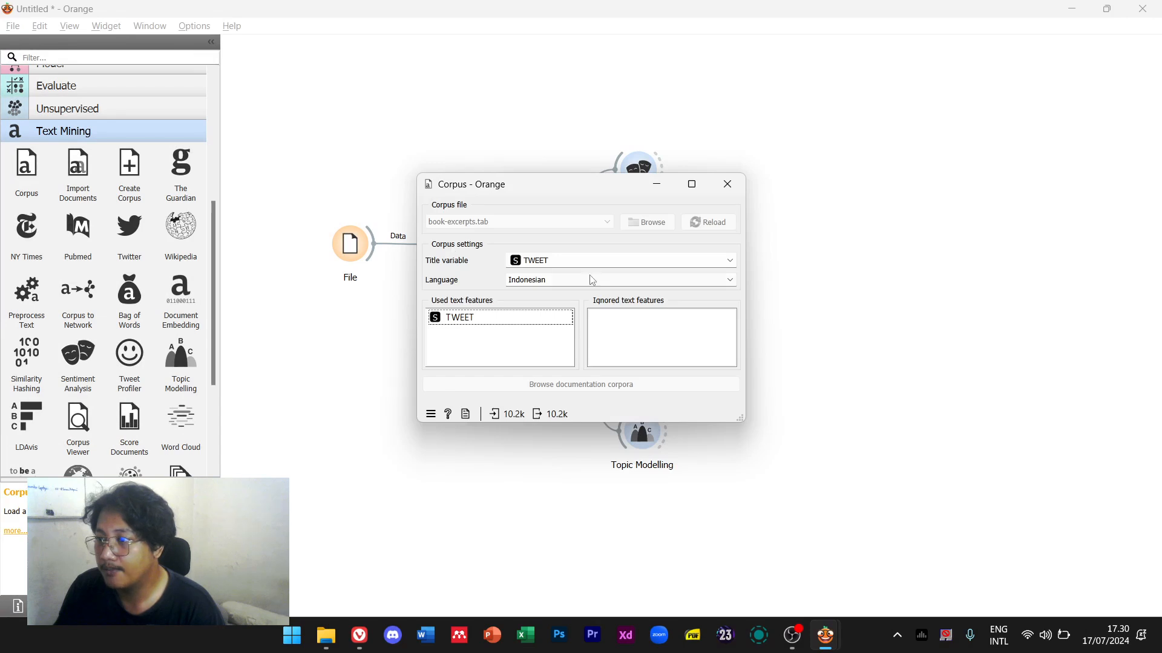
click(727, 184)
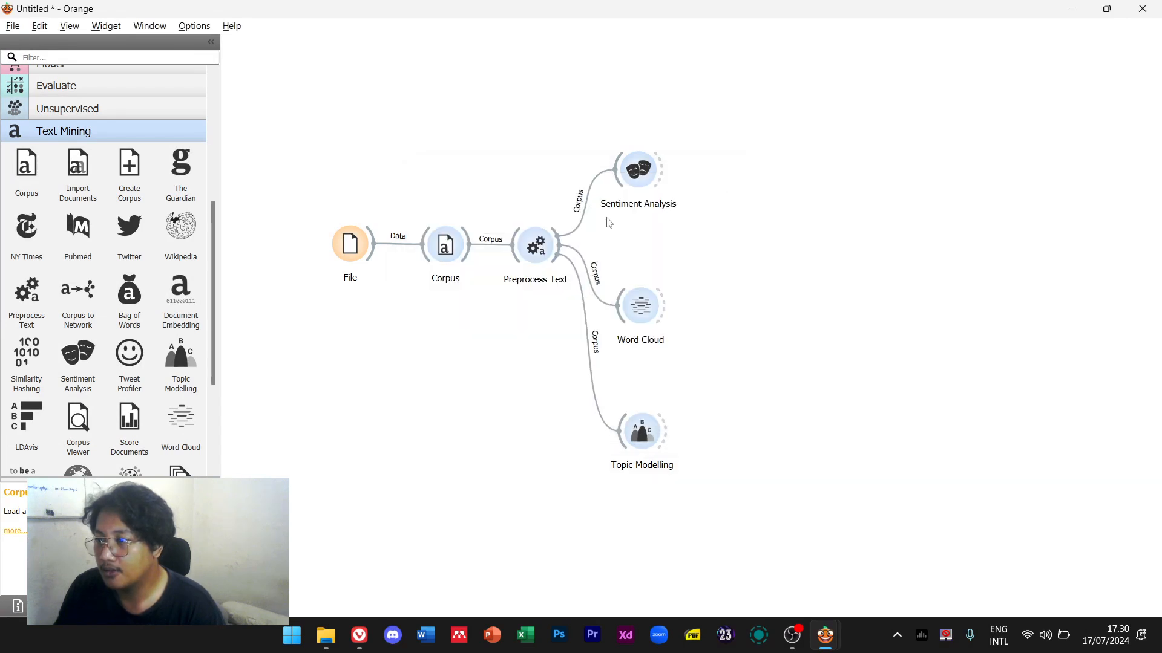
double_click(537, 248)
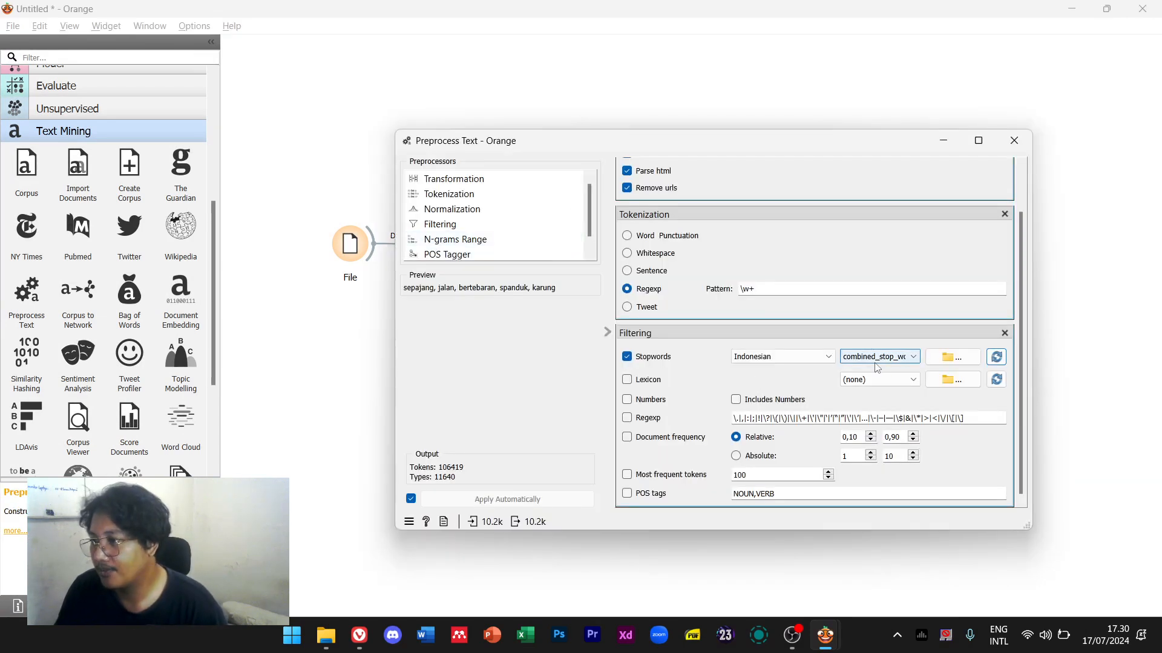
click(1014, 140)
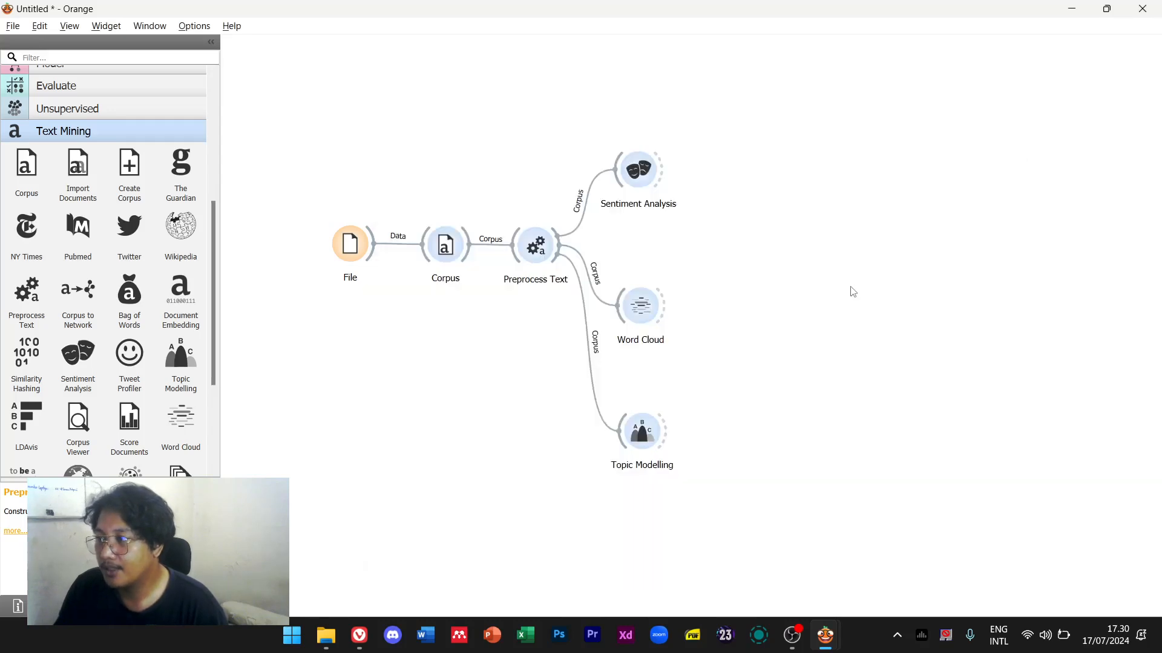
Return to the Word Cloud and open combined_stop_words.txt in a text editor
mouse_move(825, 635)
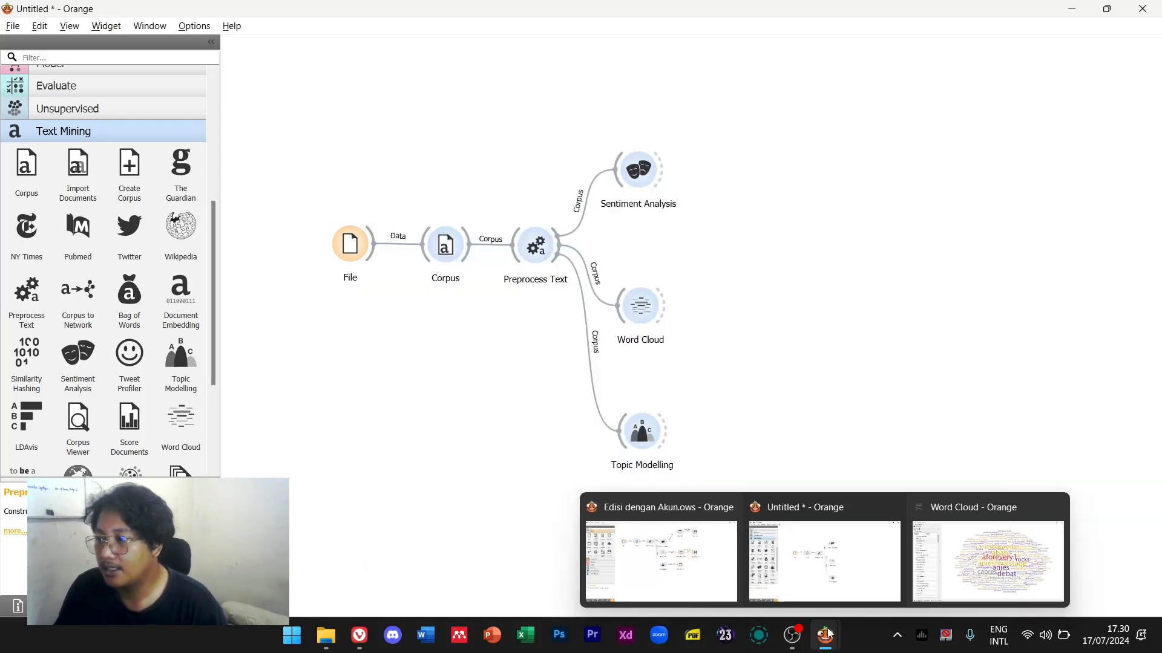
click(988, 553)
click(327, 635)
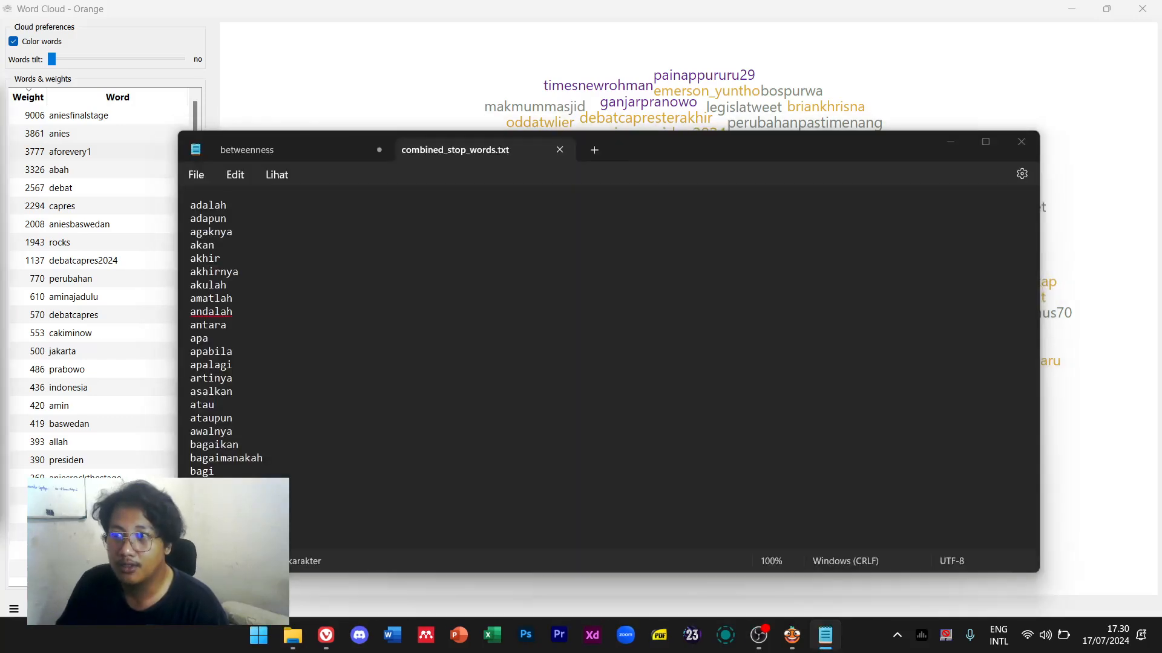
Insert aforevery1 and rocks as new lines at the top of the stopword list
drag(639, 152, 783, 347)
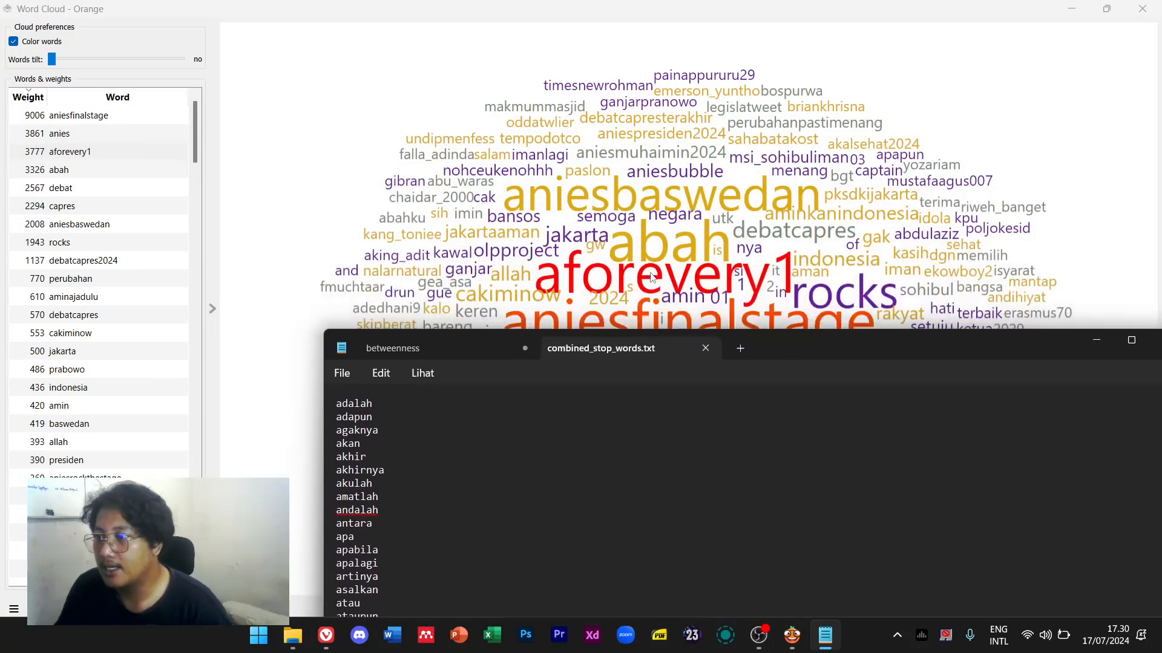
key(Return)
key(Up)
text(aforvery1)
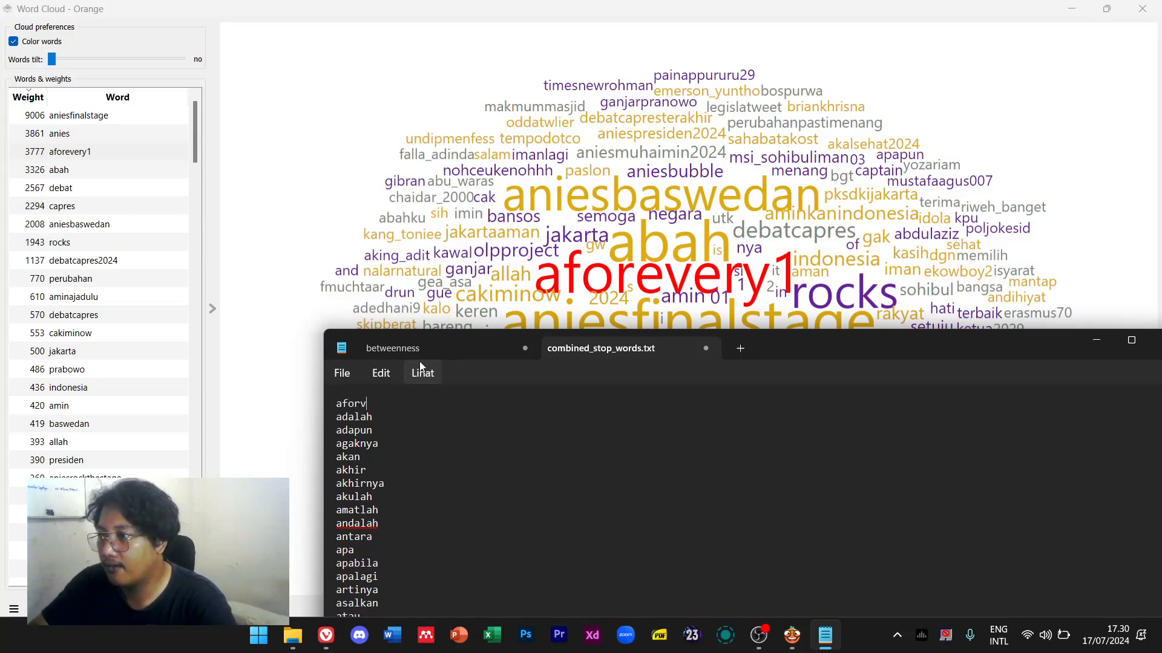
key(Return)
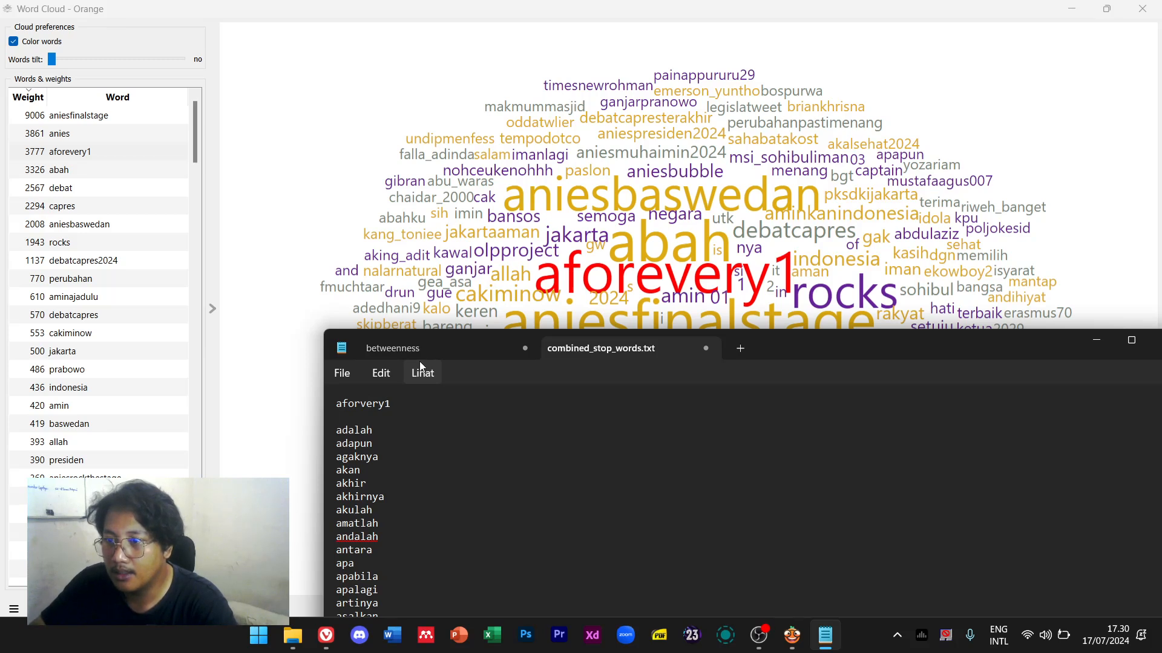
text(rocks)
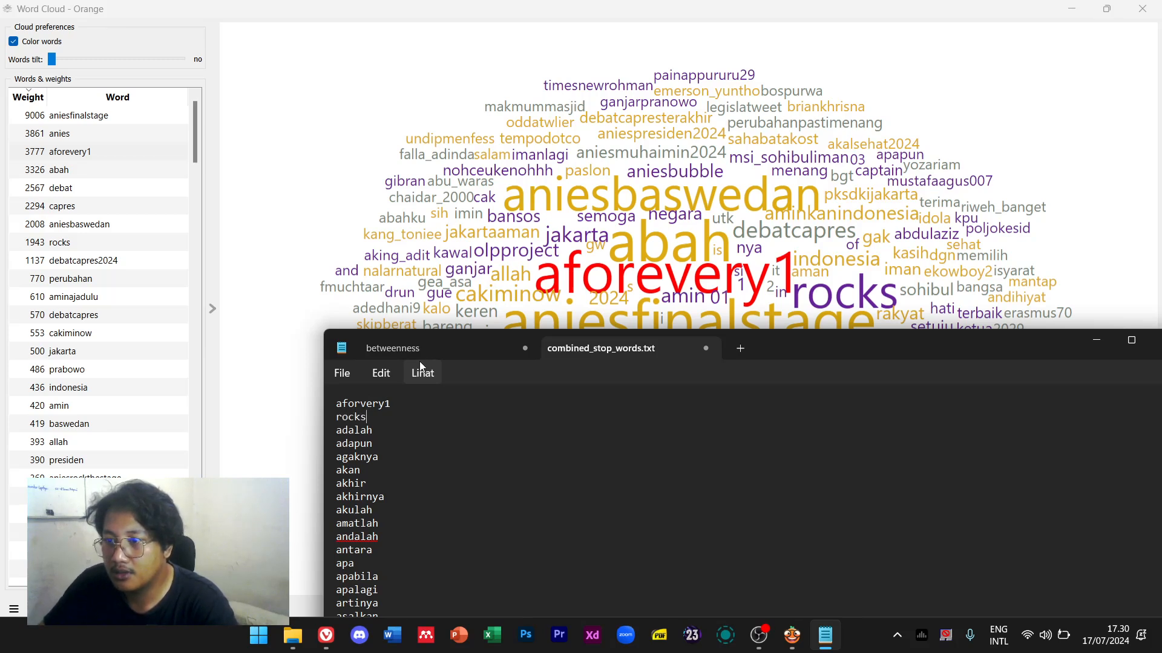
key(Return)
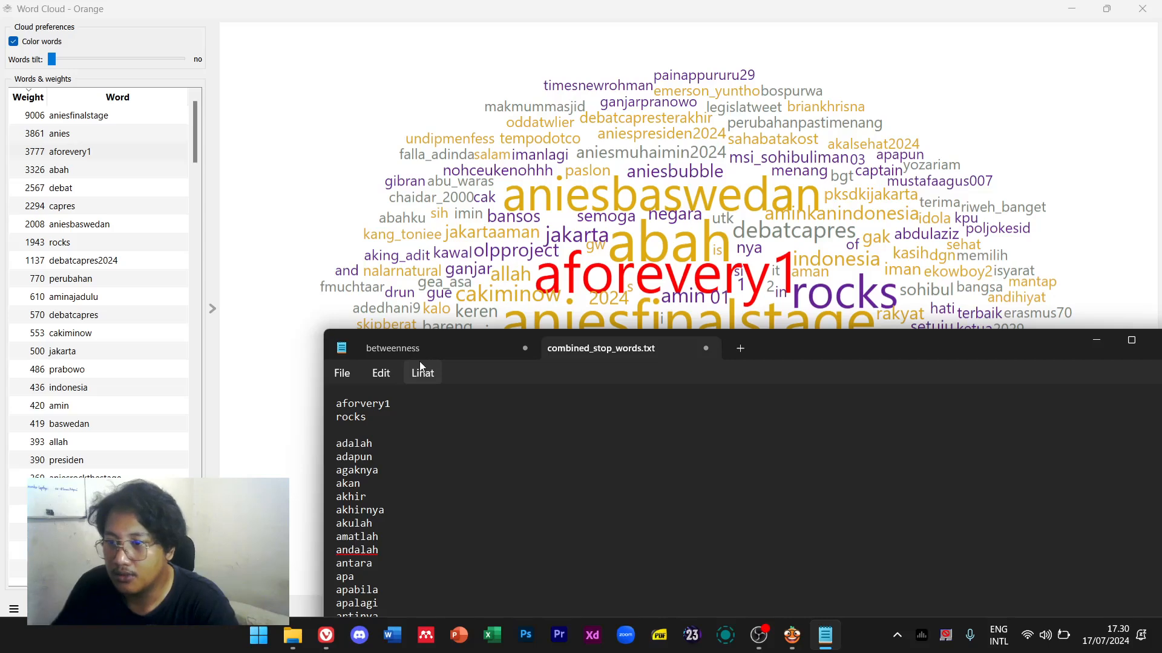
Add olpproject and aniesbubble below them, then pick out ga in the word cloud weights list
scroll(91, 446, down, 1)
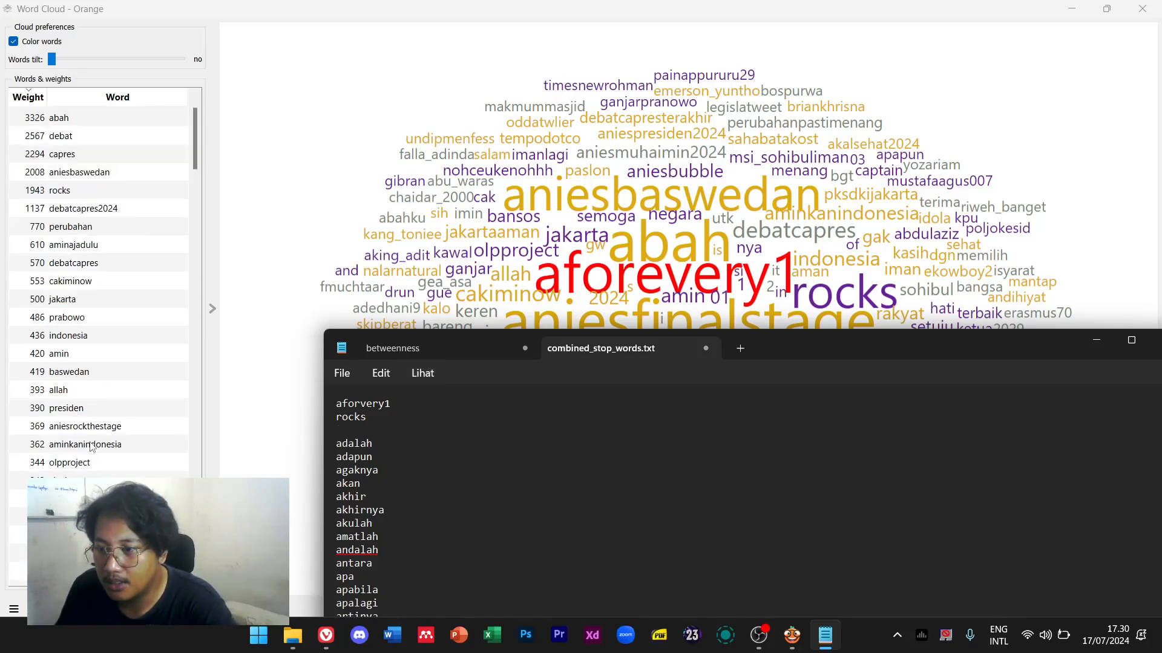
scroll(105, 398, down, 2)
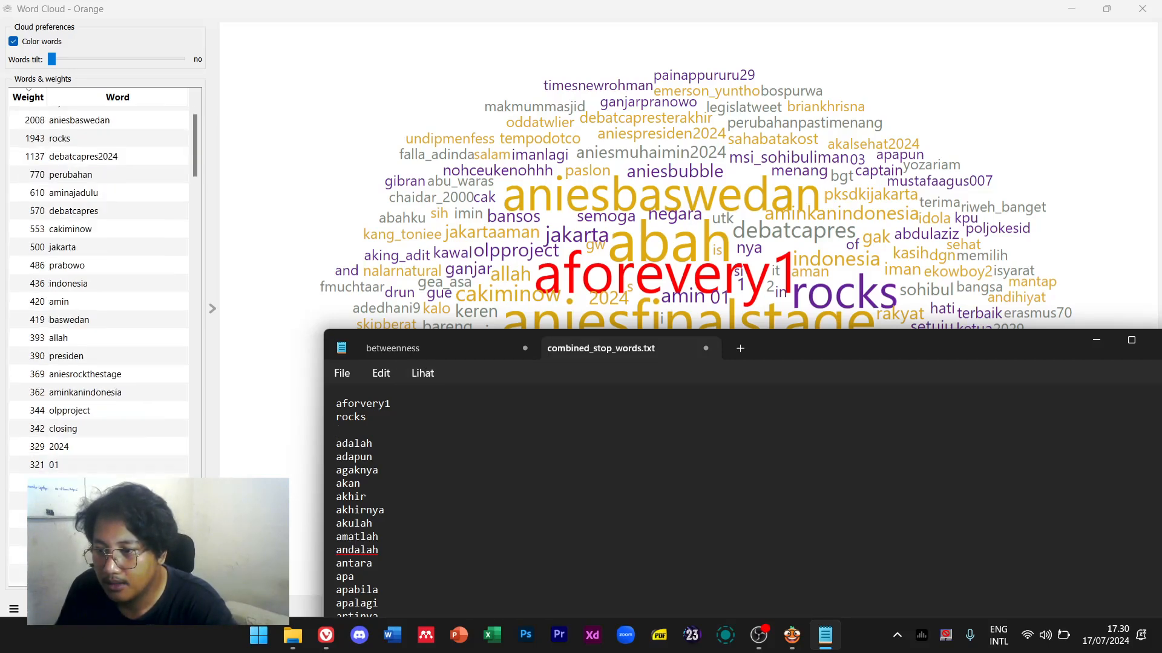
text(olpproject)
key(Return)
text(aniesbubble)
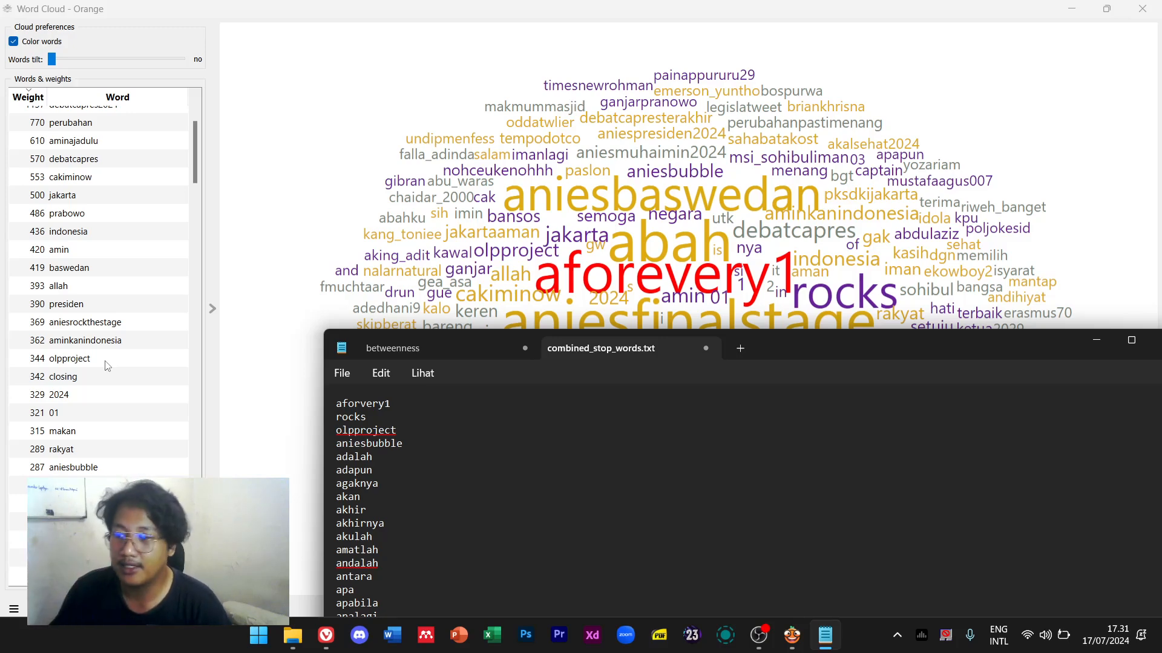
scroll(99, 291, down, 2)
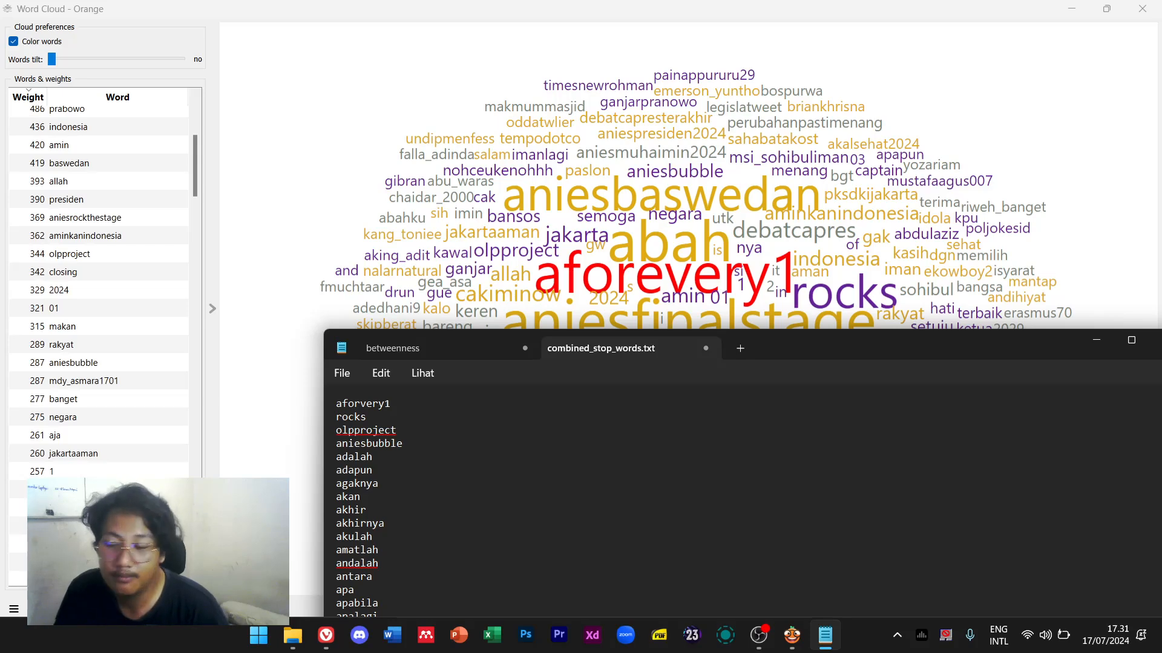
scroll(99, 291, down, 2)
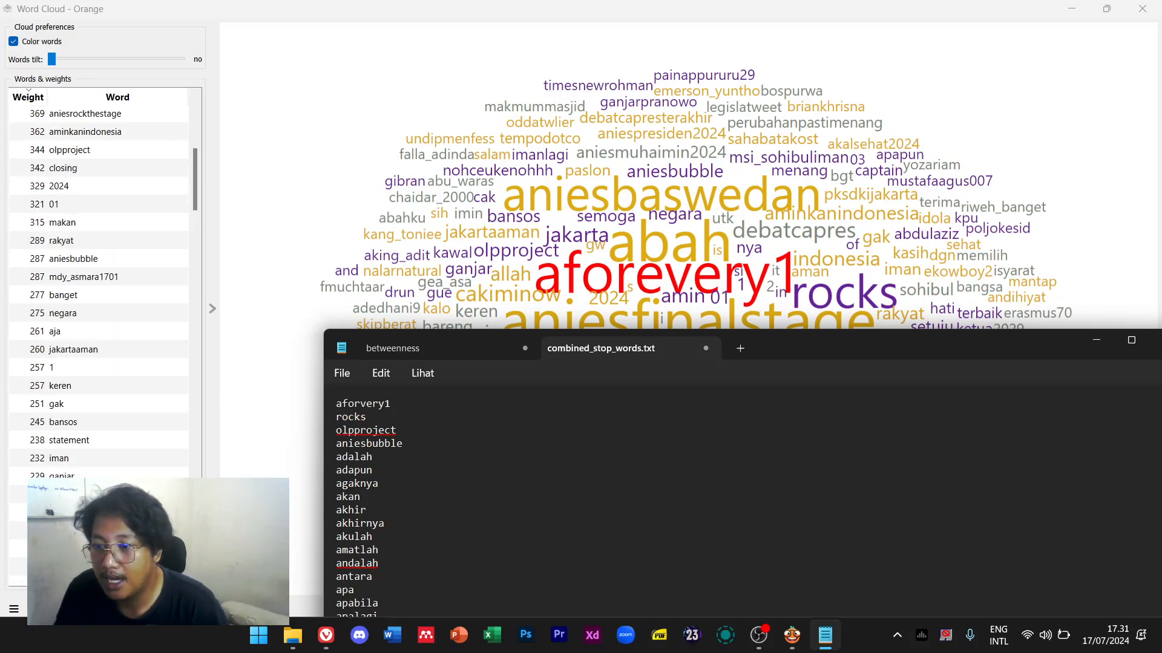
scroll(109, 466, down, 3)
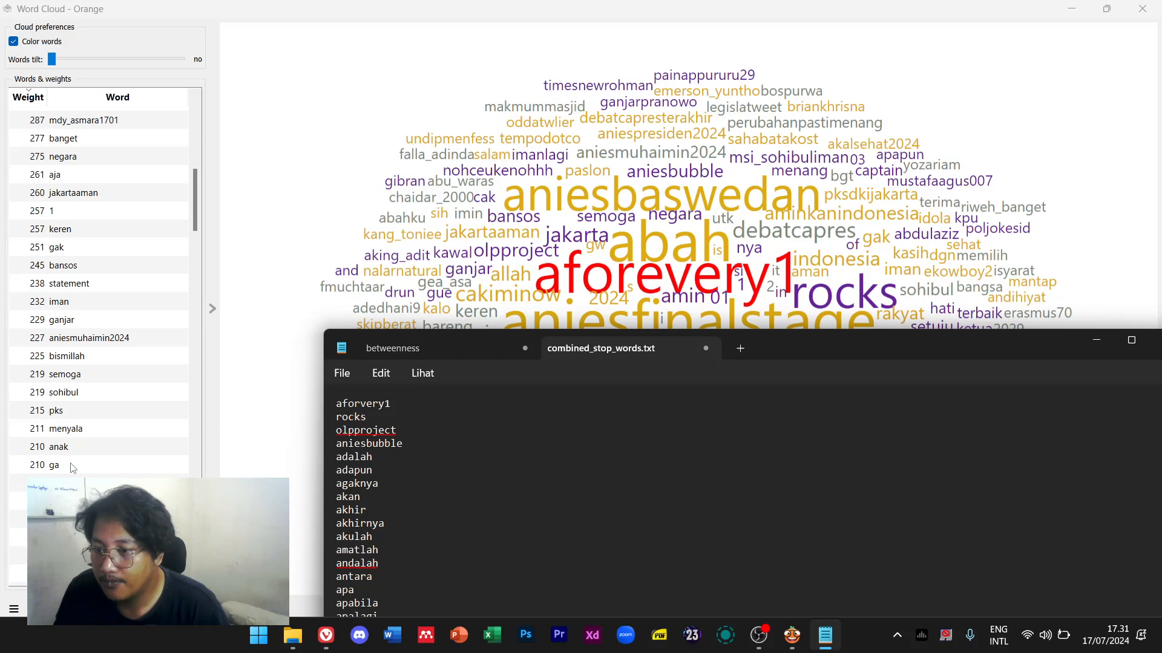
click(70, 471)
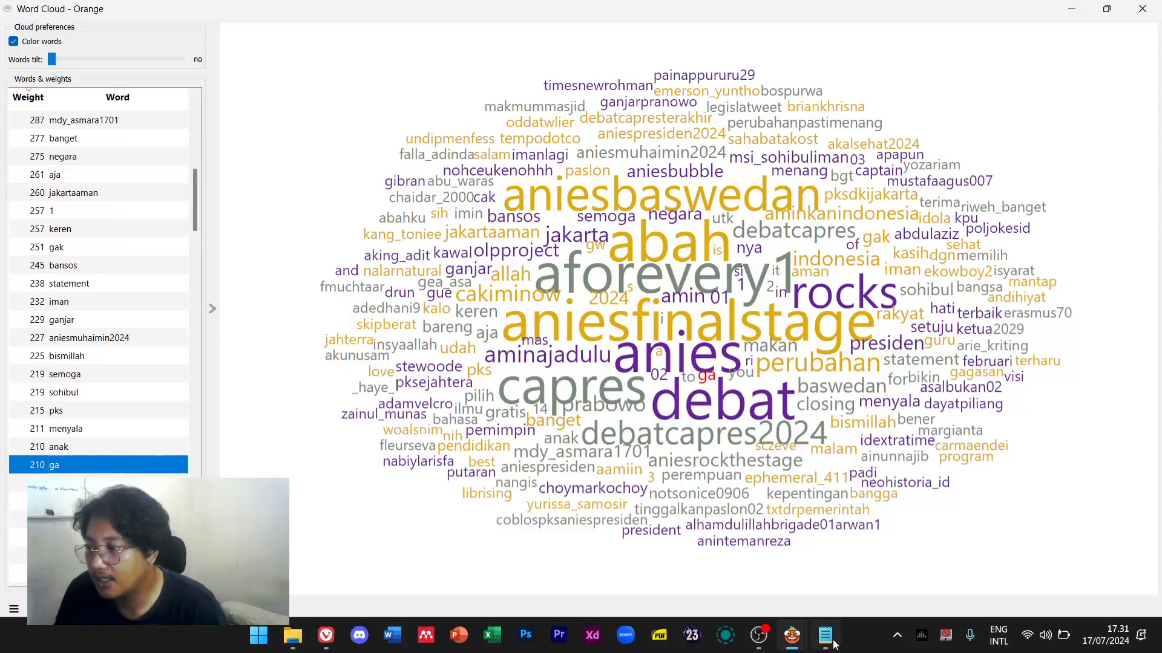
Add msi_sohibuliman, for, nya and ga as stopwords after adapun
click(825, 636)
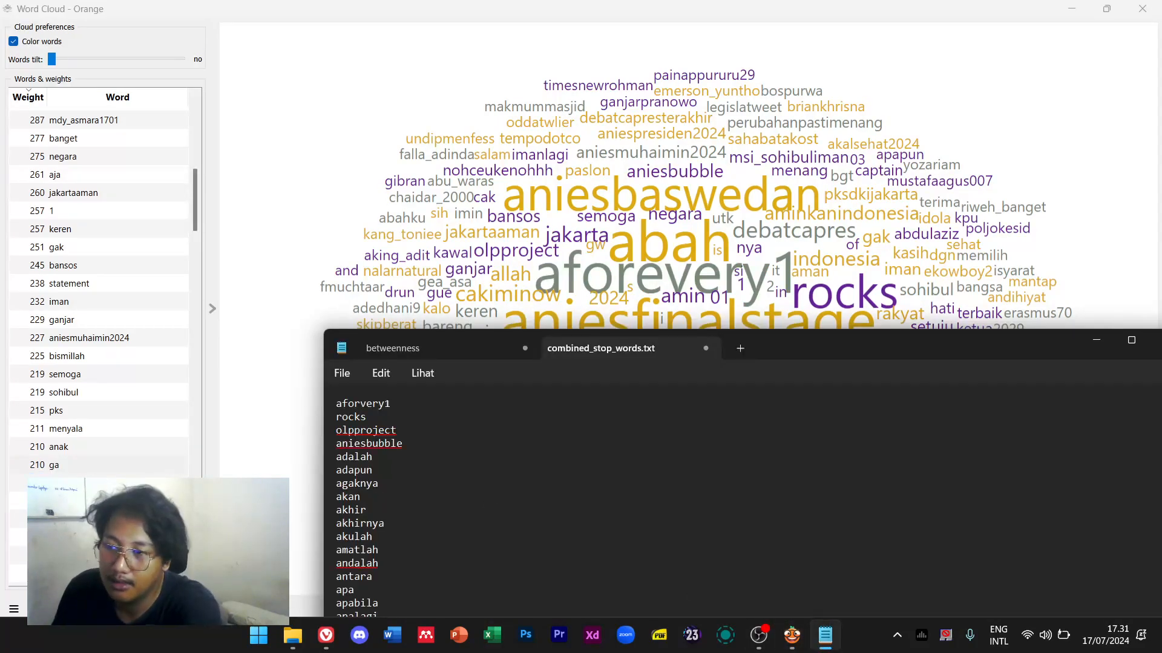
scroll(161, 453, down, 1)
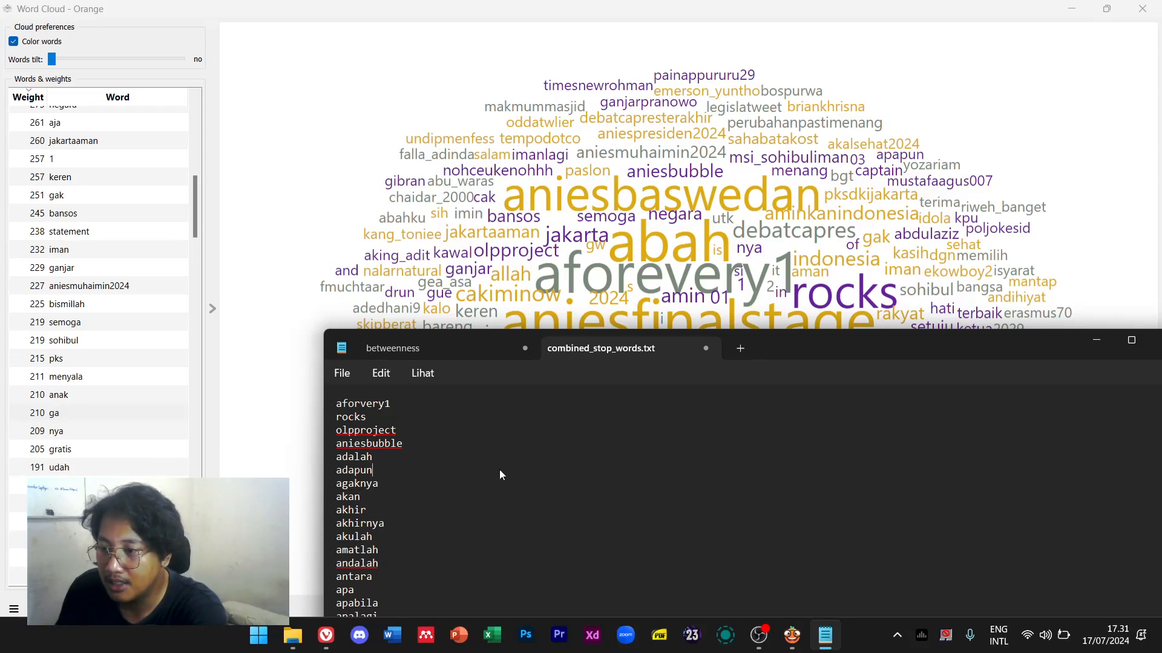
key(Return)
text(msi_sohibul)
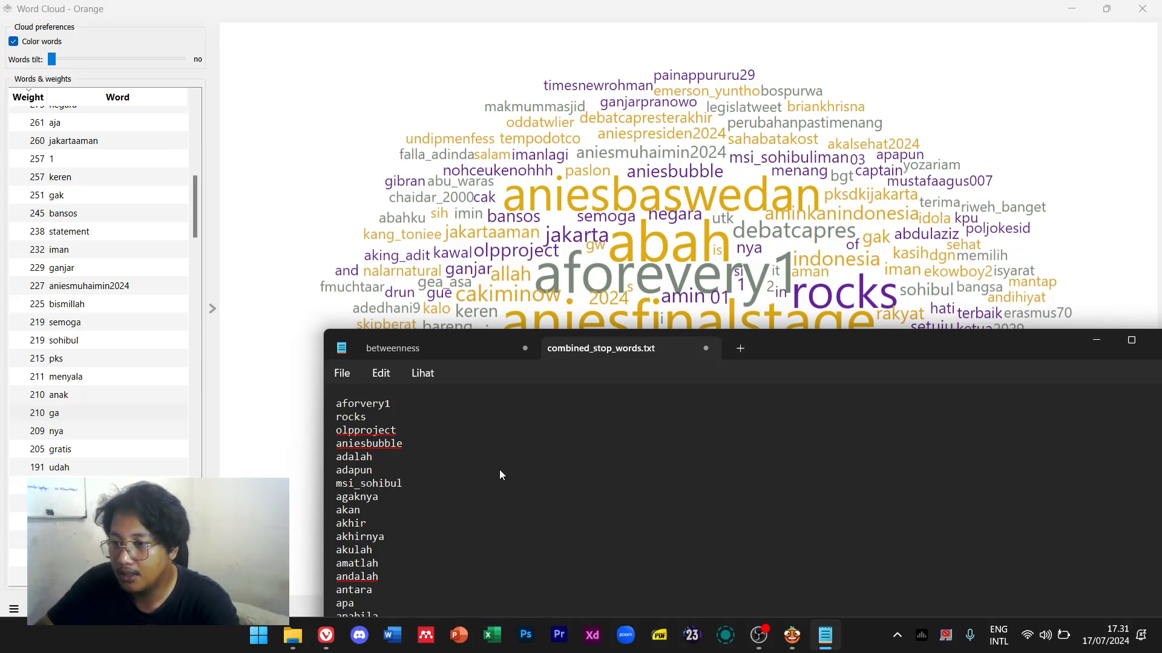
text(iman)
key(Return)
text(for)
key(Return)
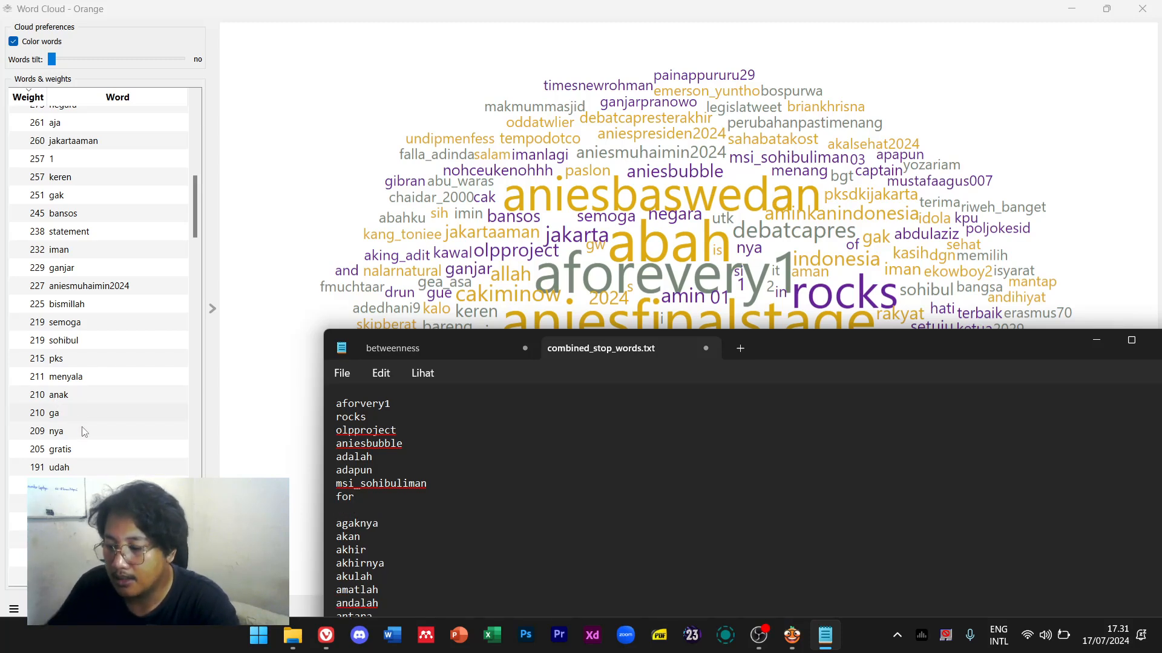
text(nya)
key(Return)
text(ga)
key(Return)
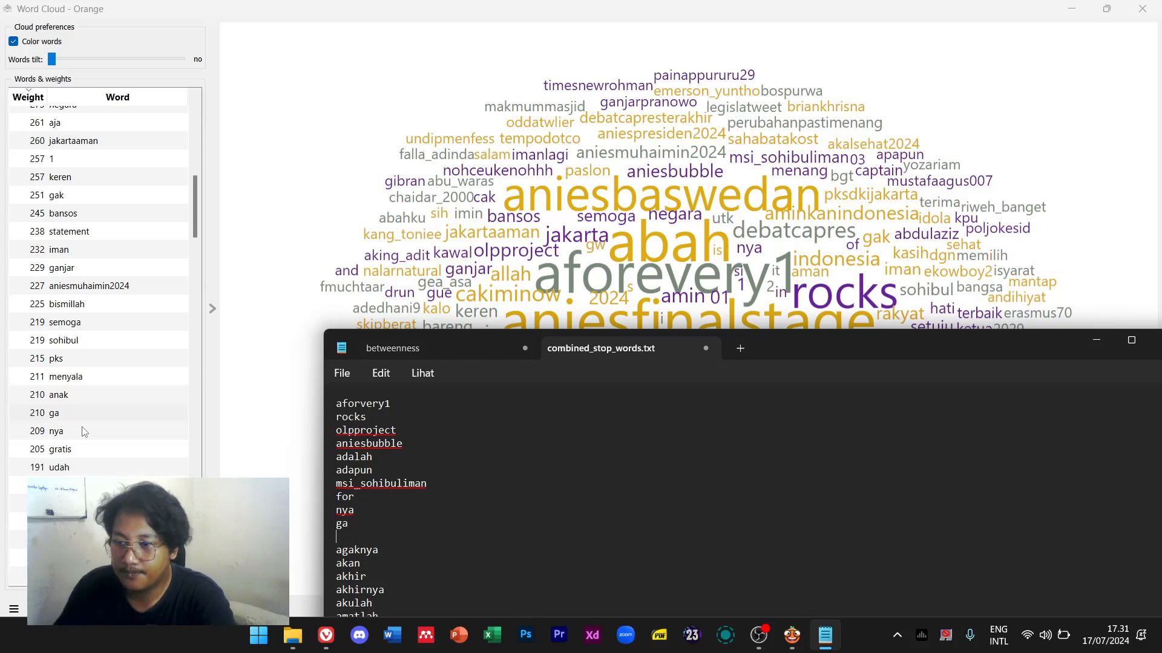
key(BackSpace)
Add abdulaziz and gea-sa as new stopword lines below ga
scroll(103, 472, down, 4)
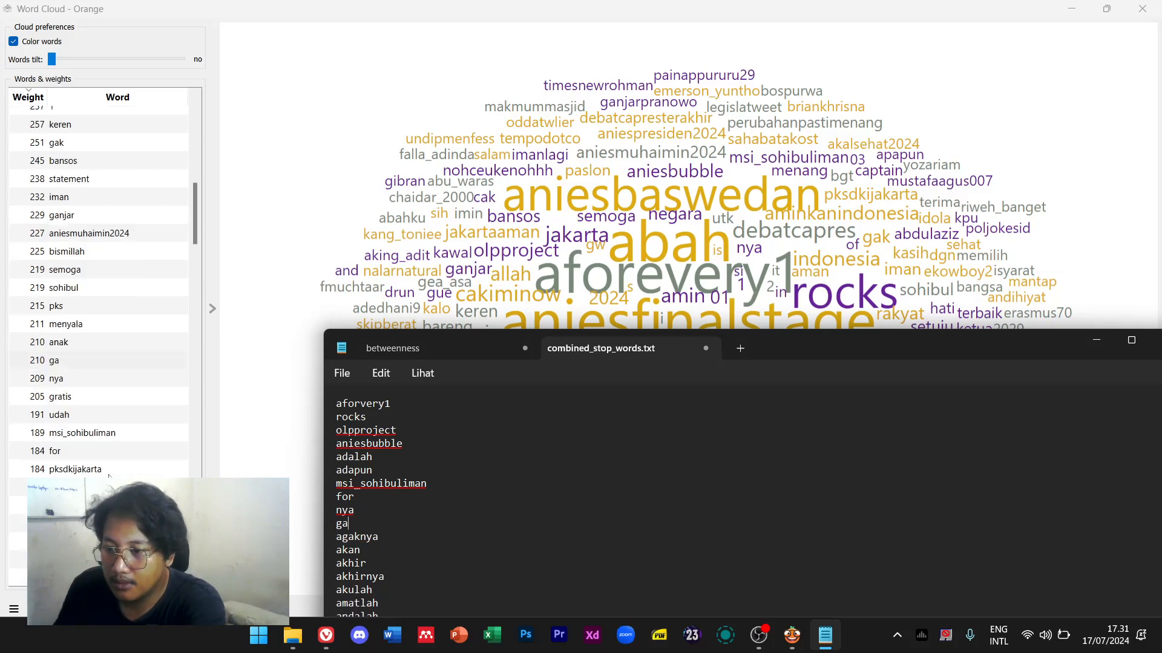
scroll(100, 291, down, 1)
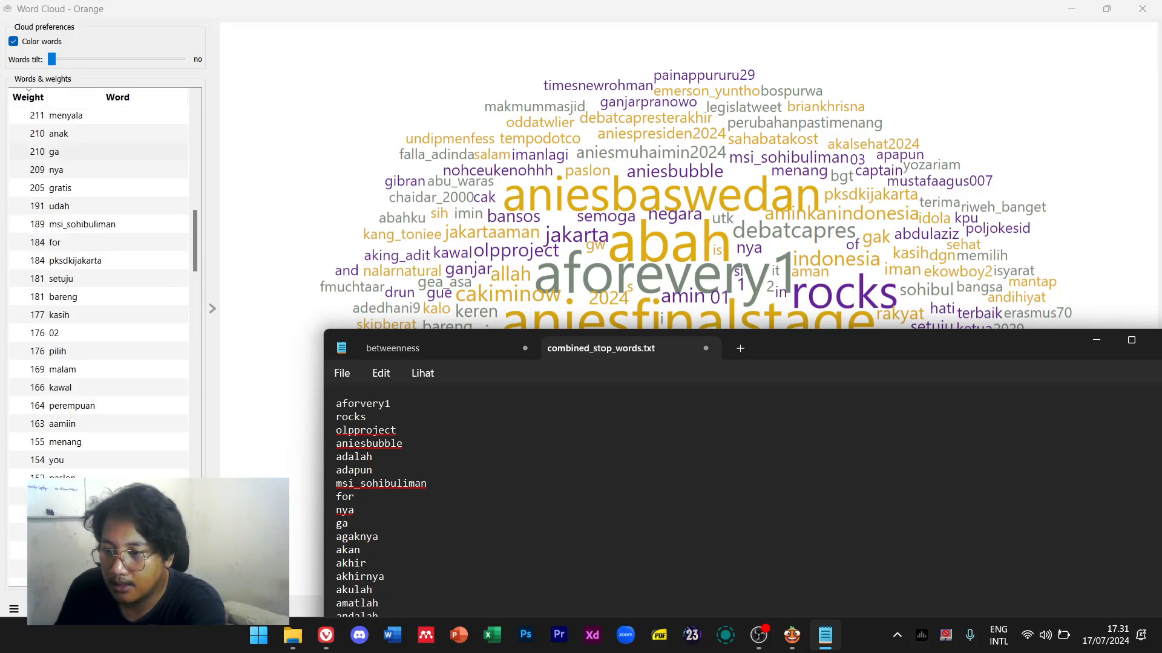
key(Return)
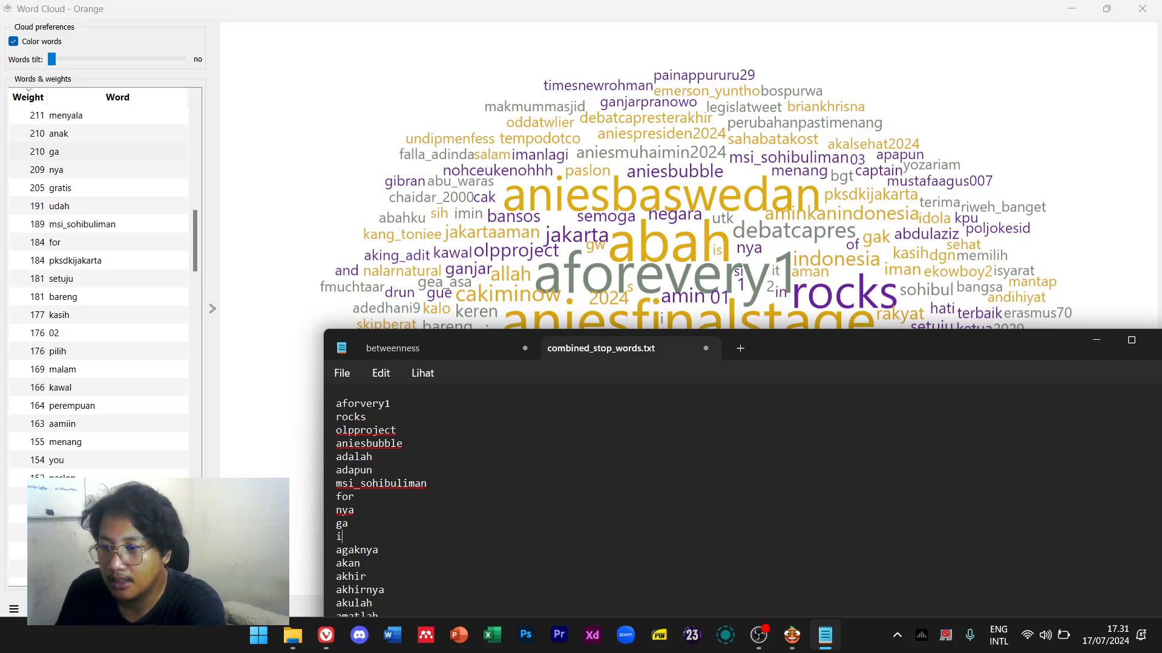
key(Return)
text(abud)
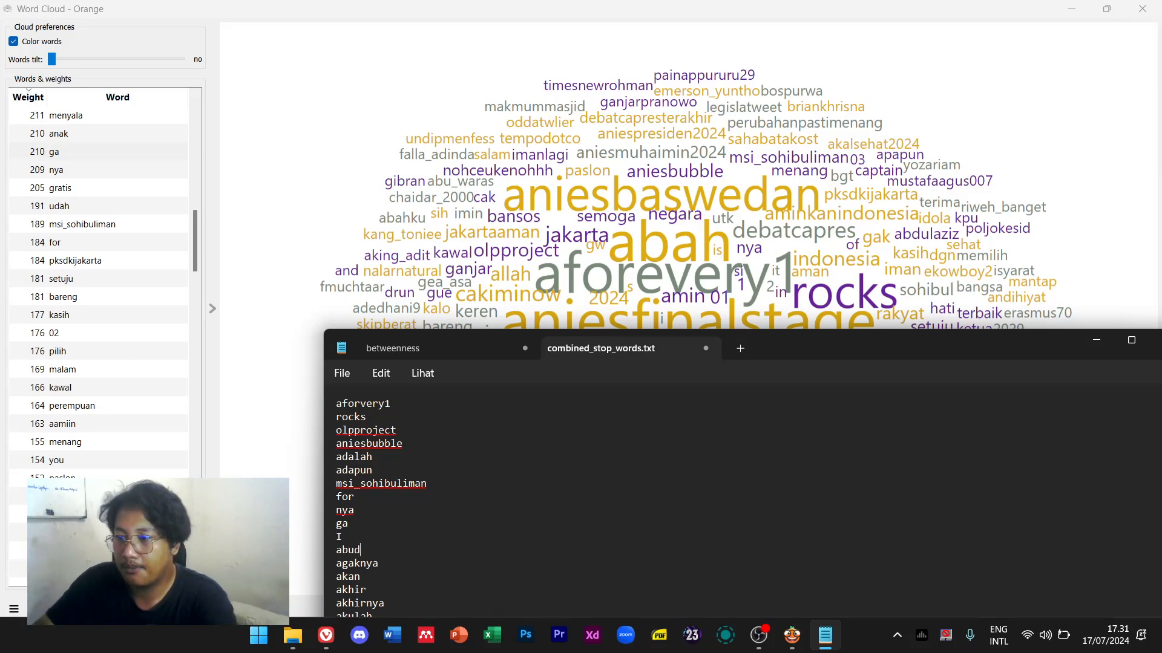
key(BackSpace)
key(BackSpace)
text(dulaziz)
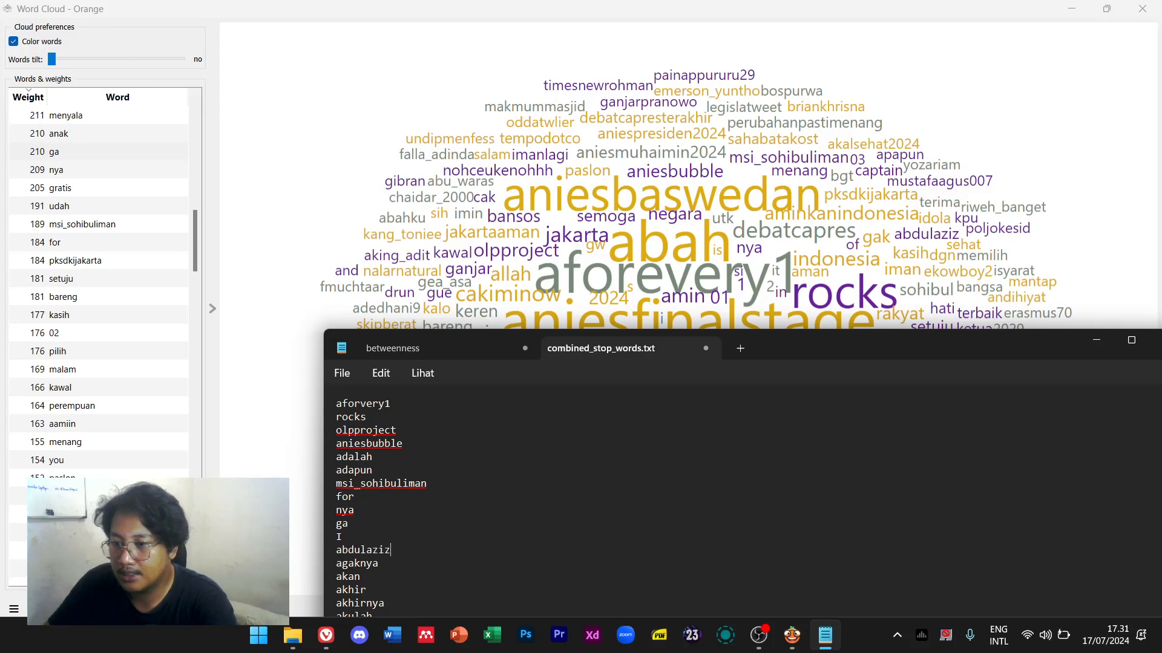
key(Return)
text(gea-)
text(sa)
Highlight ephemeral_411 in Orange's Word Cloud list
scroll(99, 284, down, 3)
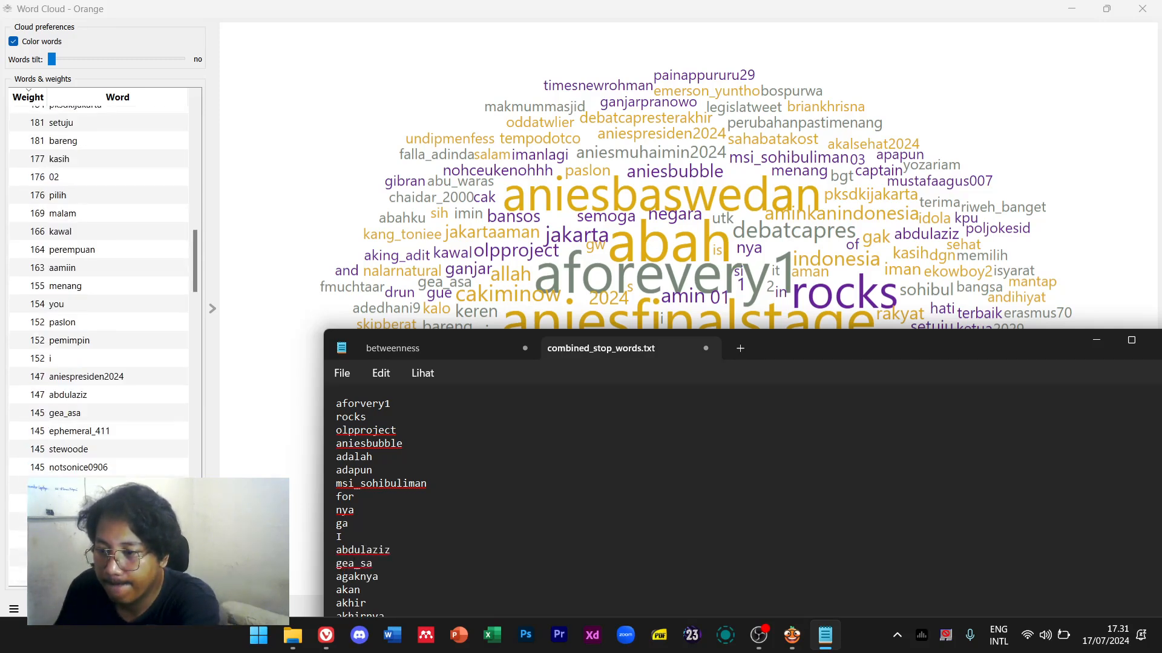
drag(104, 435, 99, 456)
drag(98, 503, 97, 438)
click(100, 440)
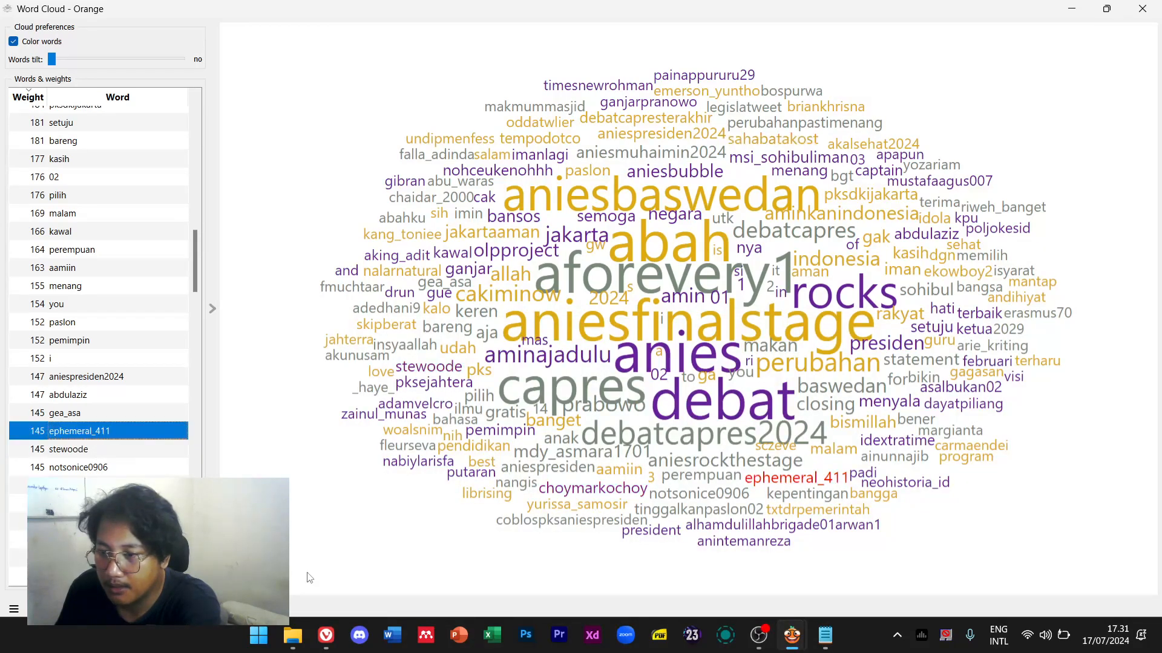
scroll(100, 440, down, 4)
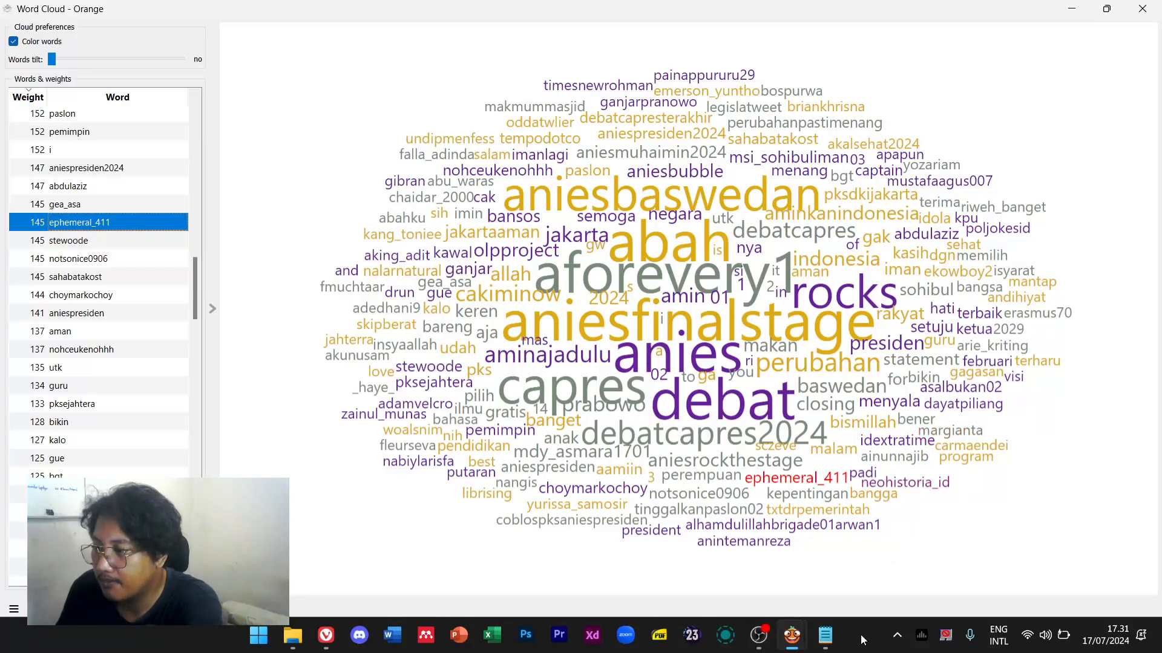
mouse_move(830, 642)
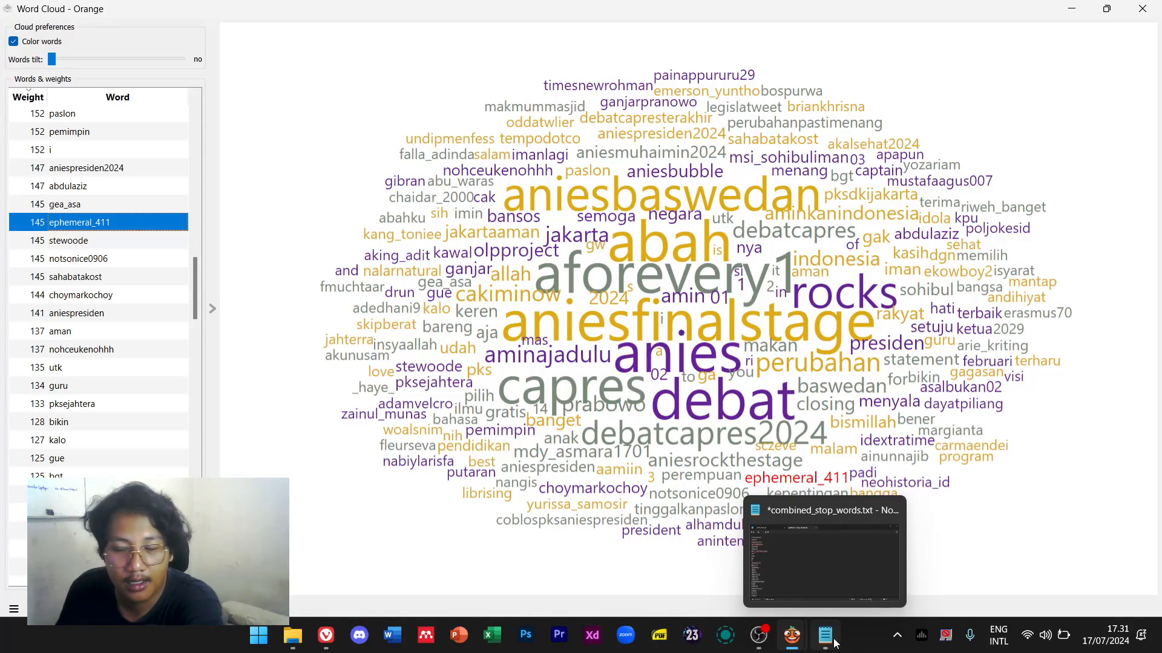
Move the stopword file aside to uncover the cloud and highlight neohistoria_id
click(833, 642)
drag(808, 326, 953, 260)
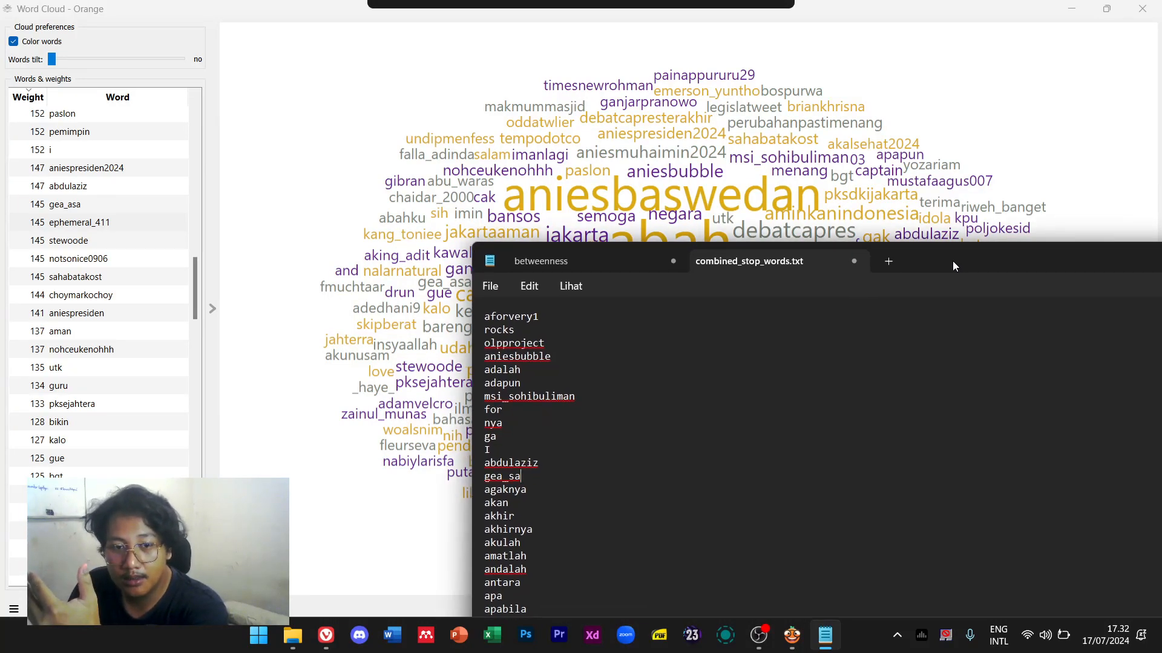
drag(952, 260, 934, 556)
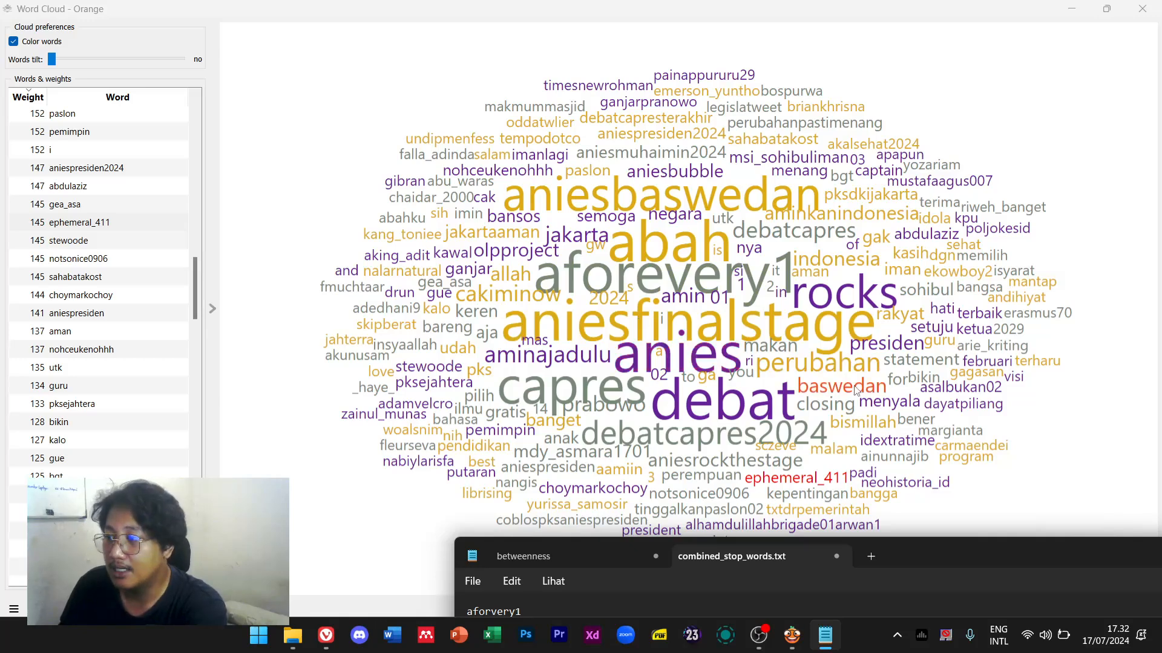
click(910, 483)
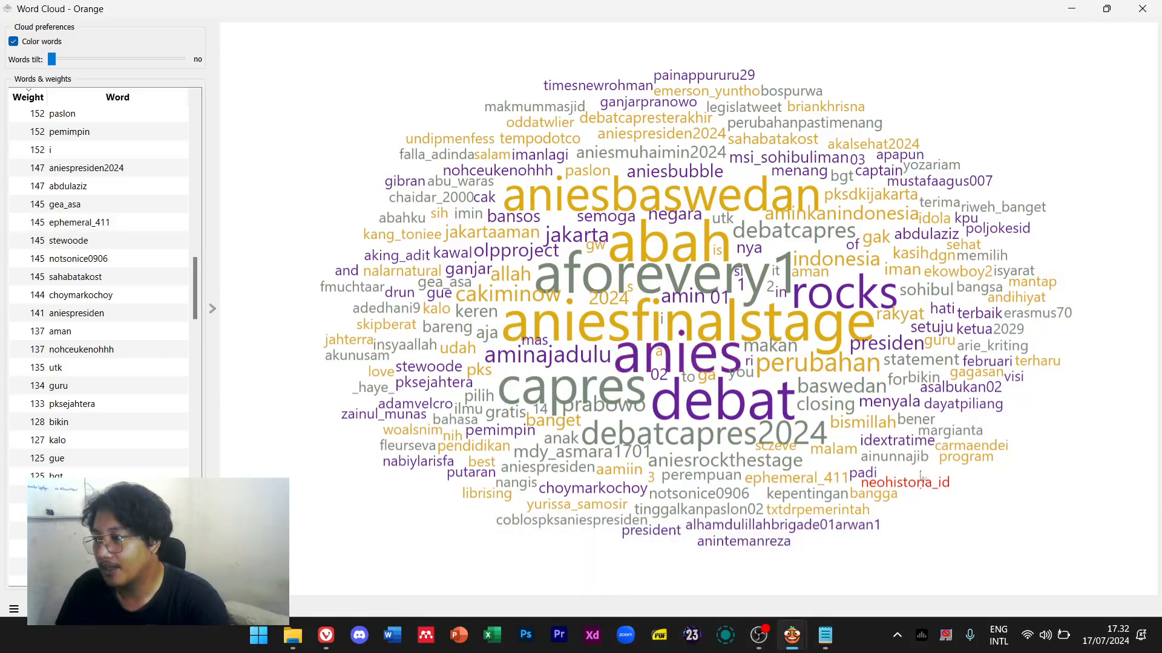
Add ainunnajib, idextratime and aniesbaswedan as stopwords after I
click(825, 636)
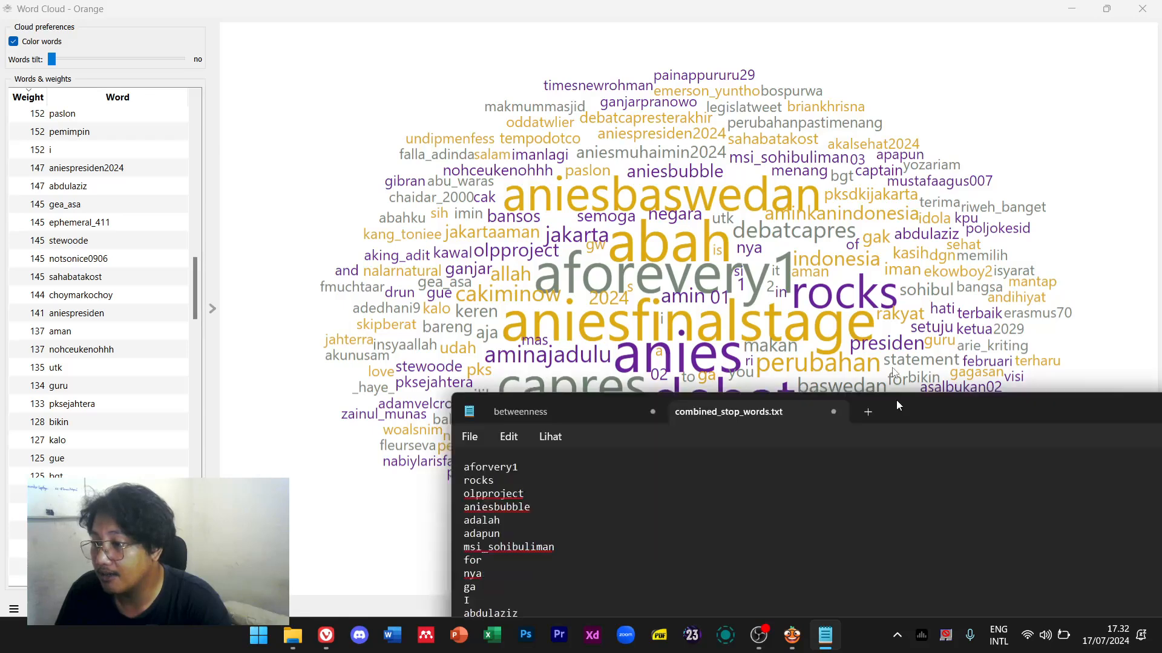
key(Return)
text(a)
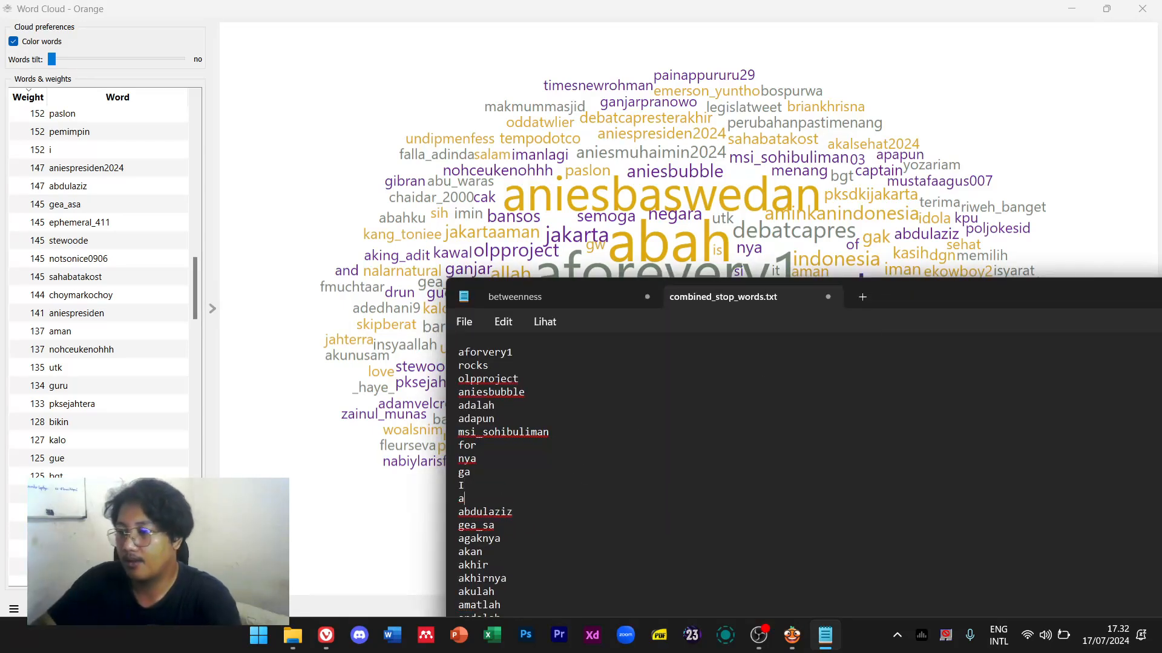
text(inunnajib)
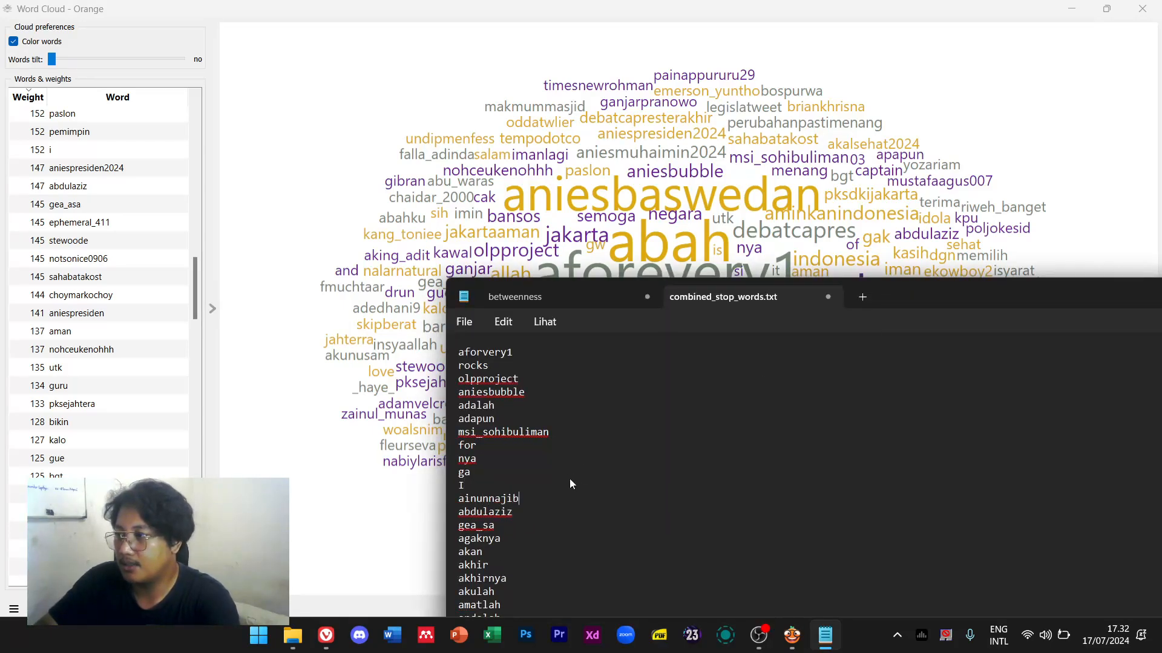
key(Return)
drag(951, 287, 906, 126)
text(idextratime)
key(Return)
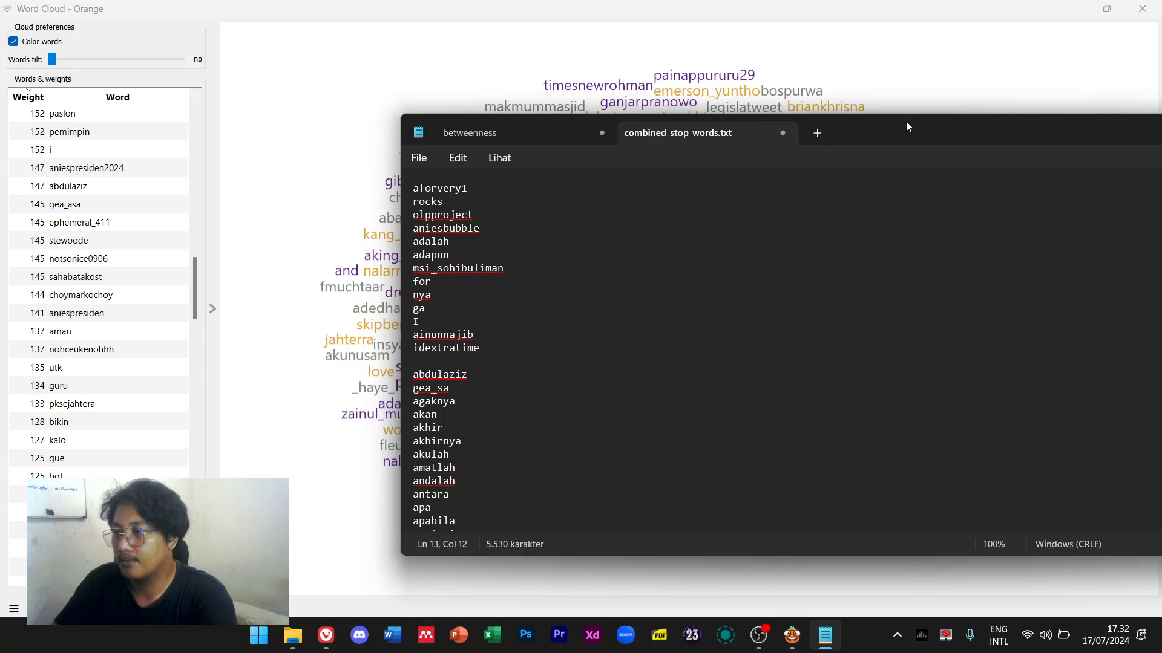
text(anie)
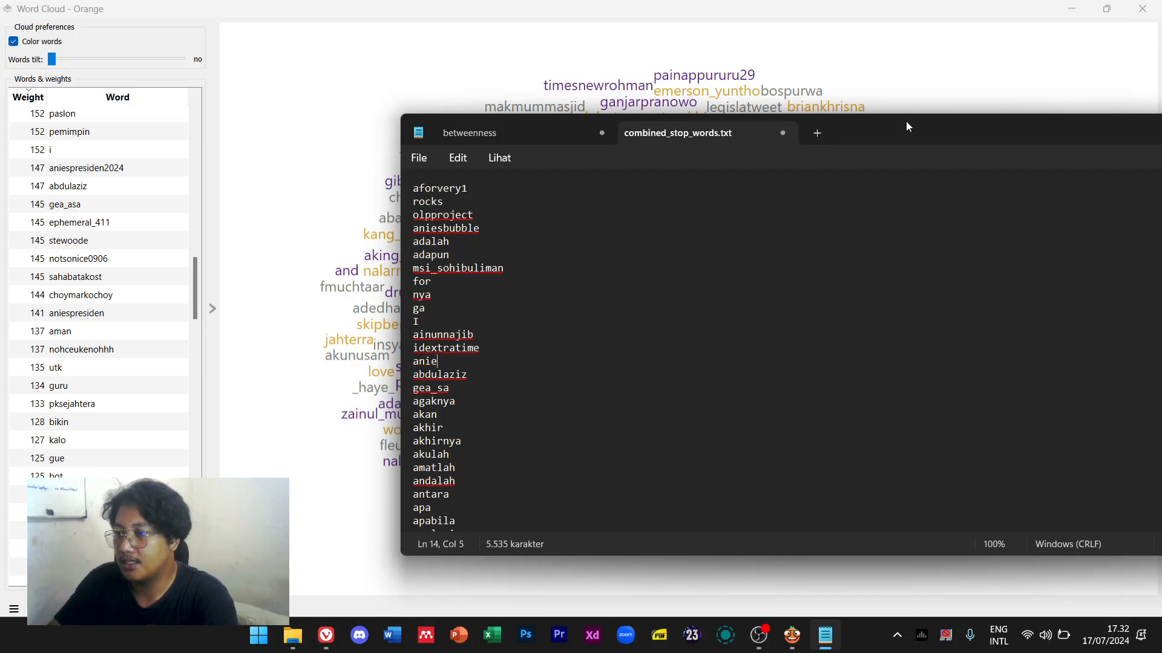
text(sbaswedan)
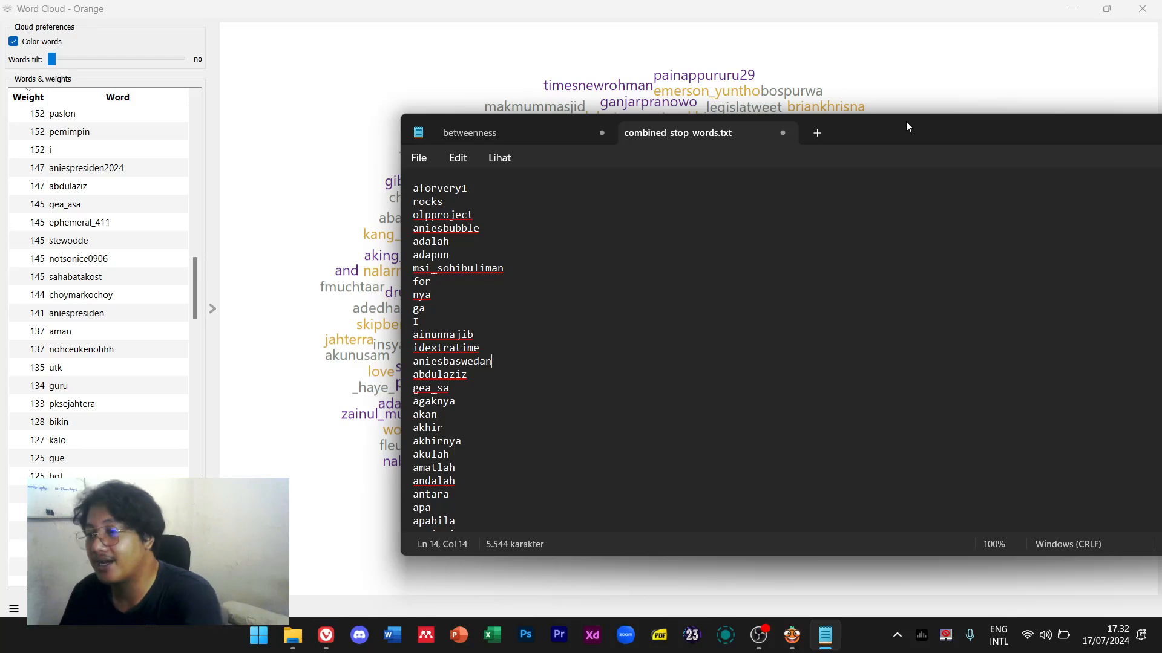
key(Return)
drag(195, 300, 233, 111)
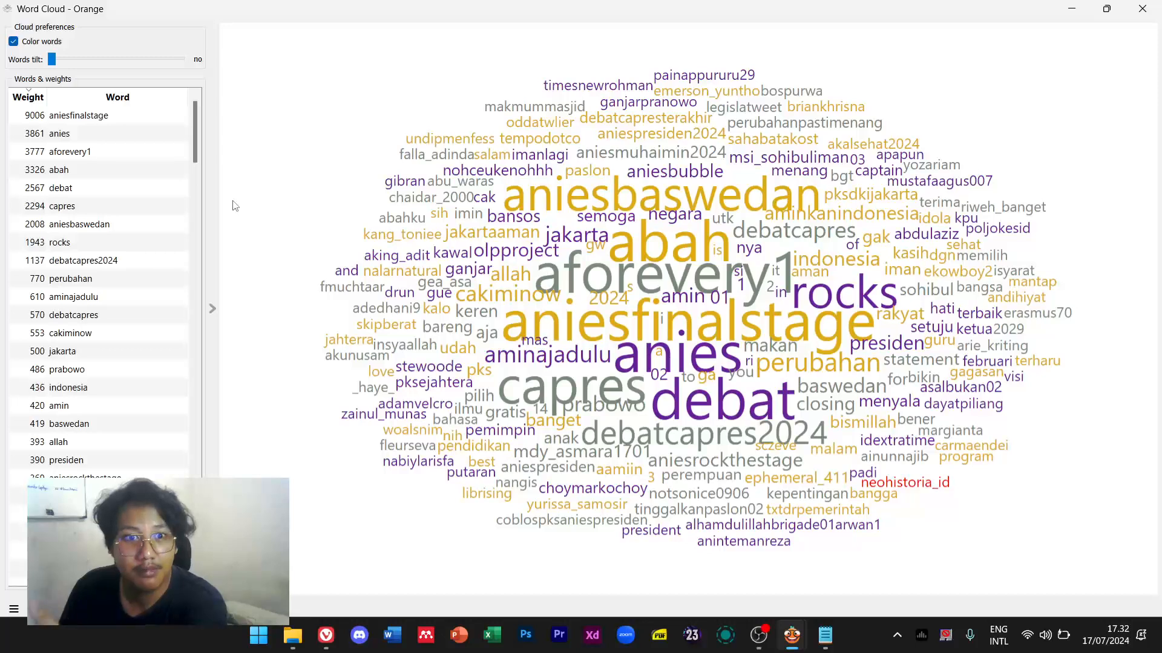
Remove the trailing blank line and close the stopword file
click(826, 636)
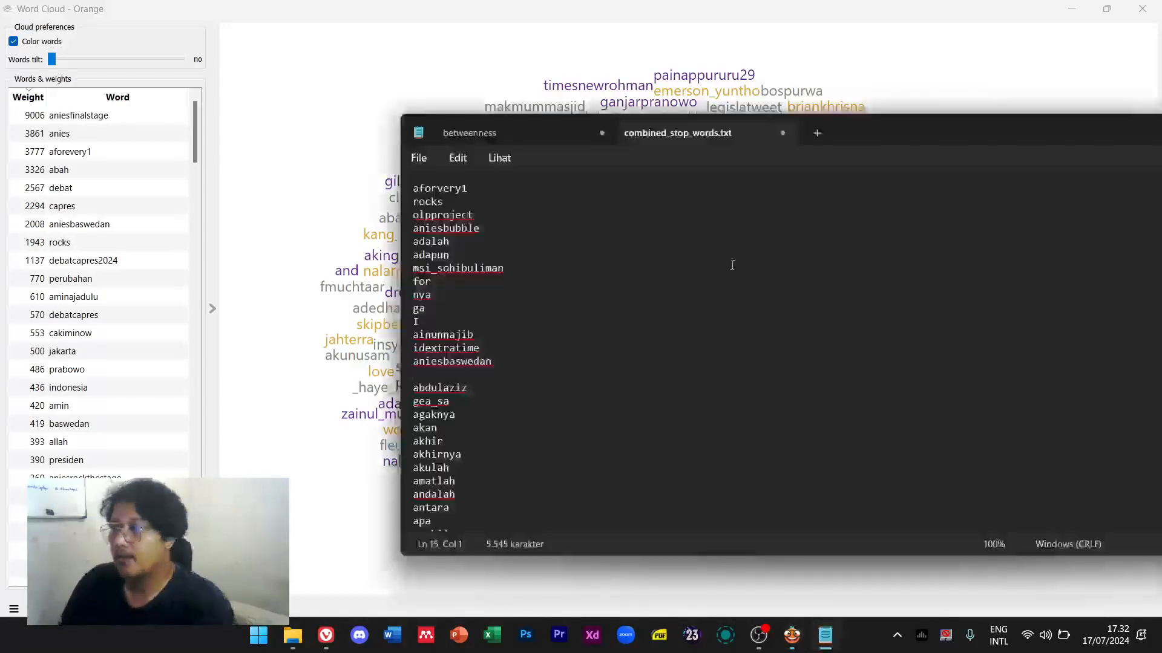
drag(906, 135, 635, 134)
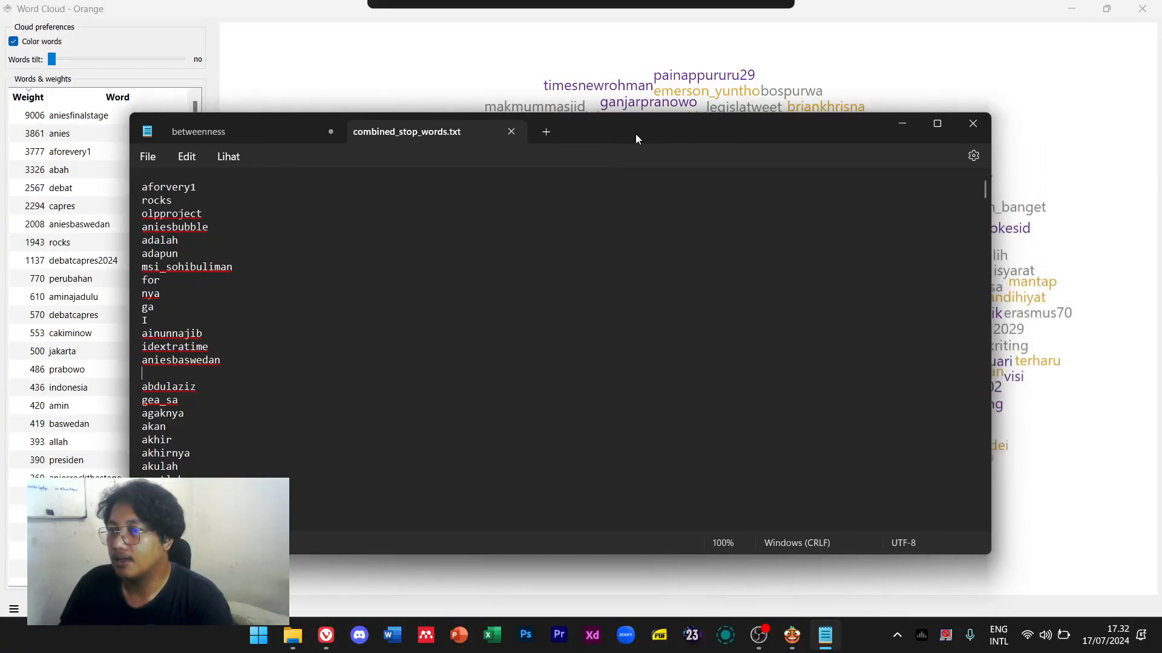
key(BackSpace)
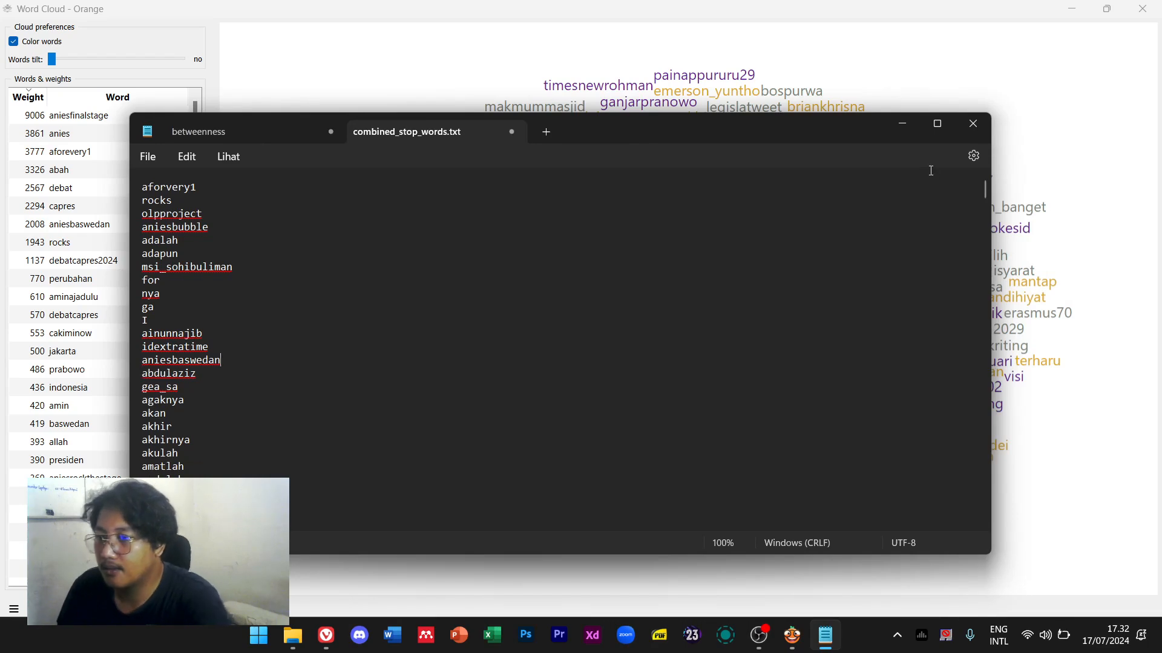
click(980, 132)
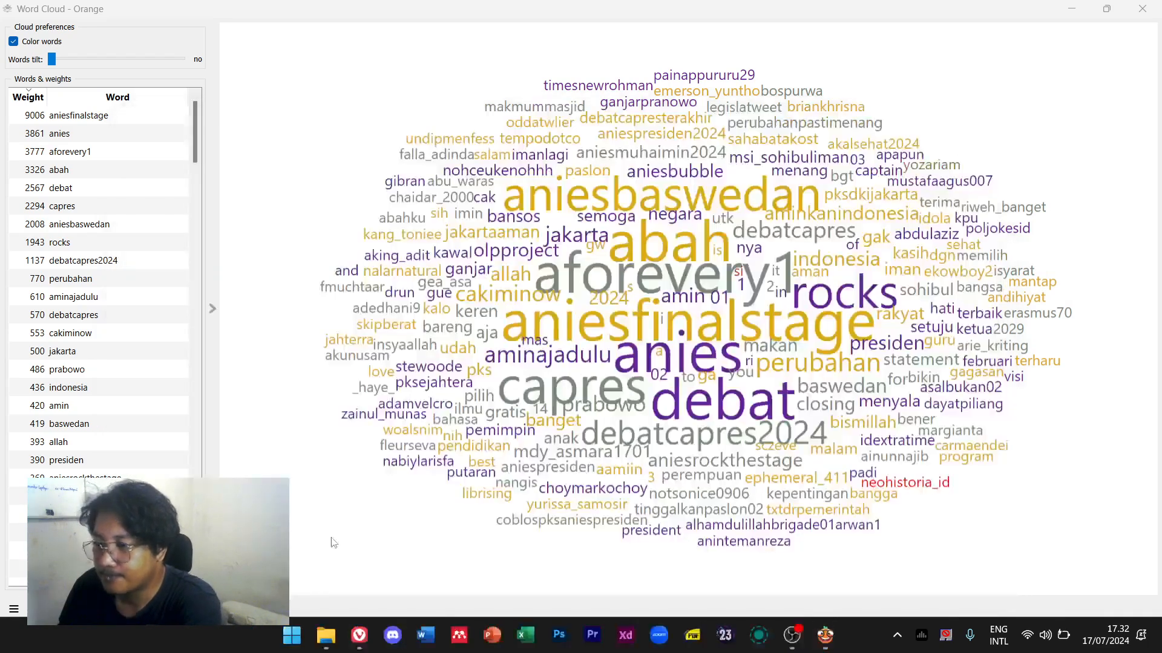
click(360, 640)
click(359, 642)
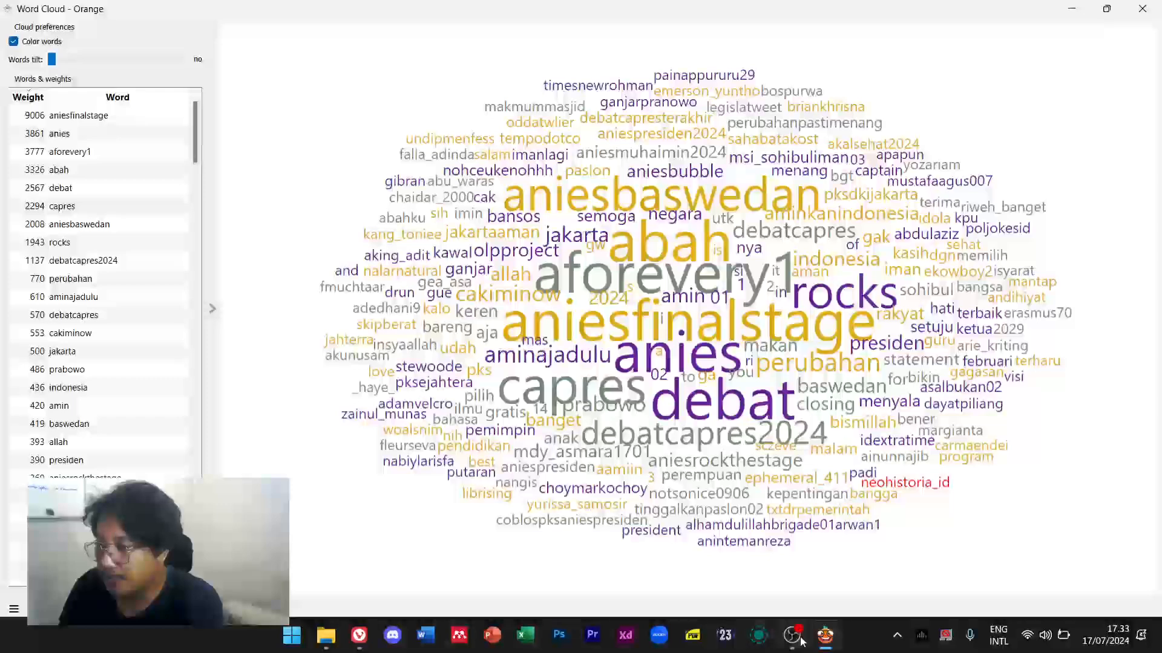
Reload the updated stopword file in the Preprocess Text settings
mouse_move(825, 635)
click(833, 573)
click(446, 245)
double_click(537, 247)
click(995, 362)
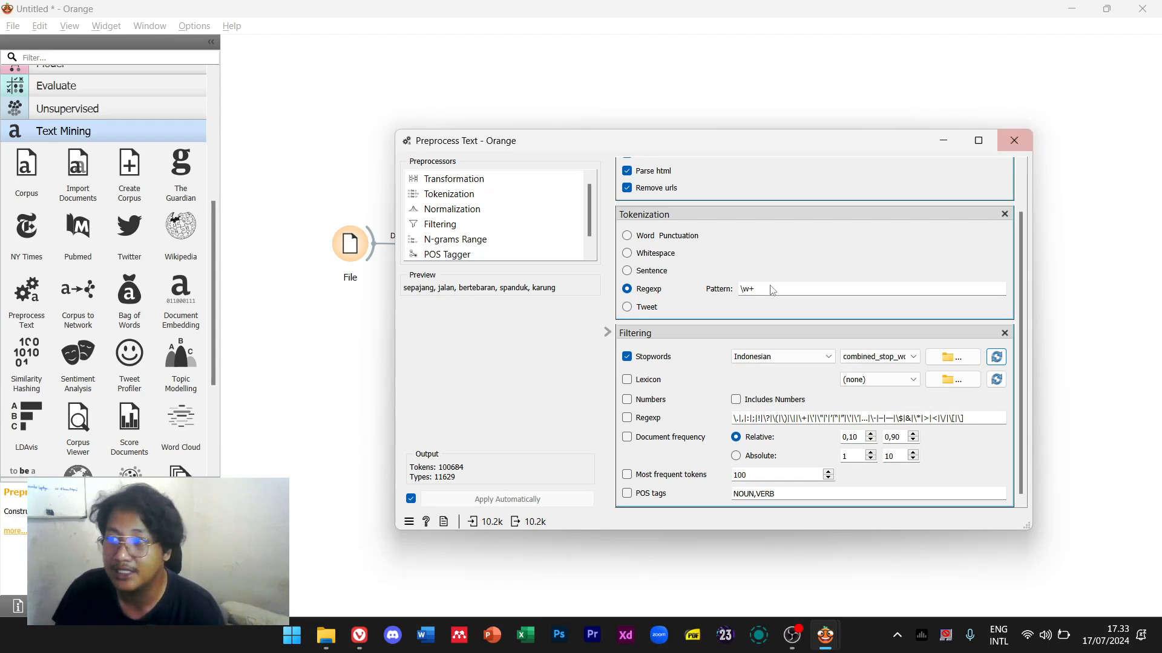
click(1015, 143)
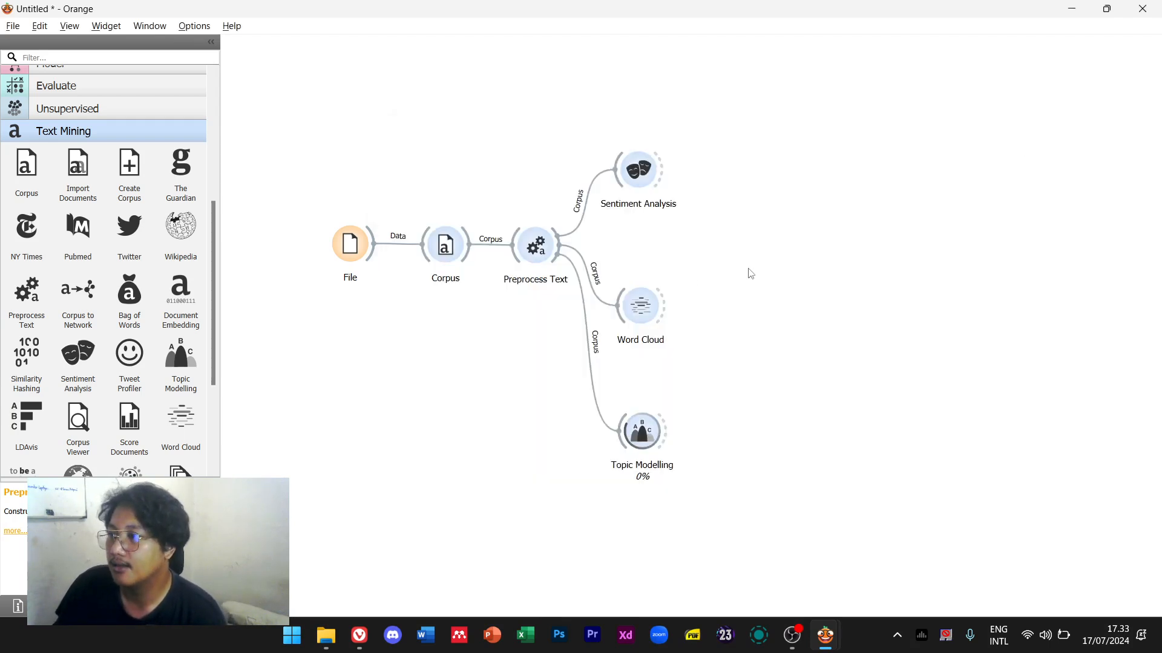
Reopen the Word Cloud results and highlight anies and aforevery1
double_click(648, 309)
right_click(650, 311)
click(900, 444)
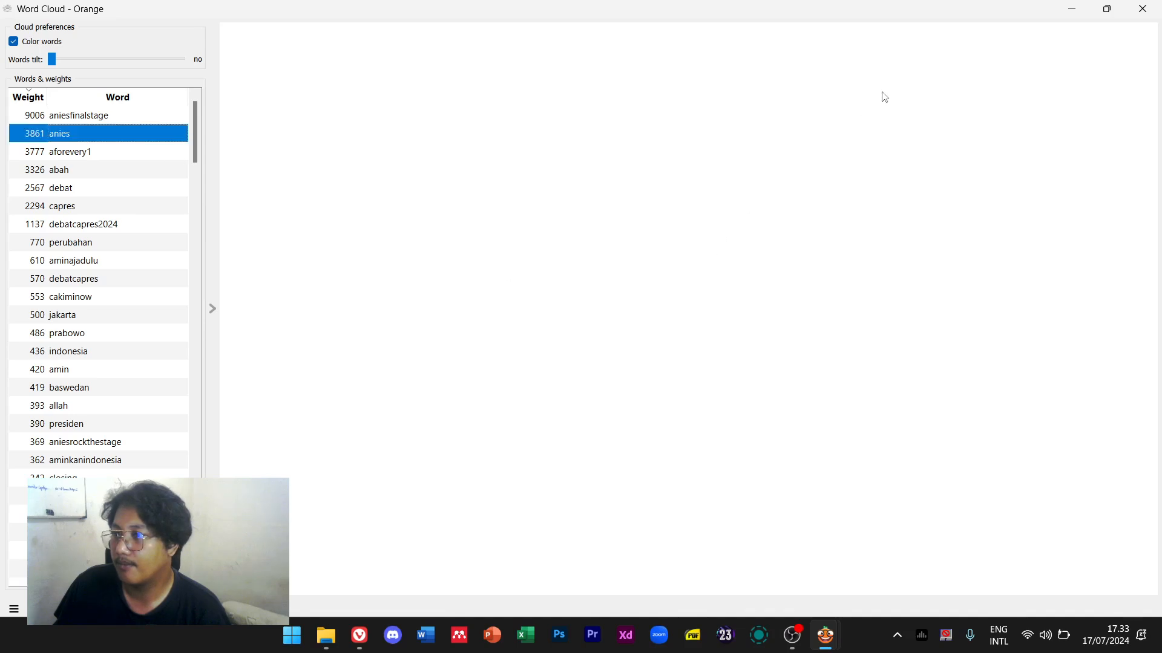
click(1106, 9)
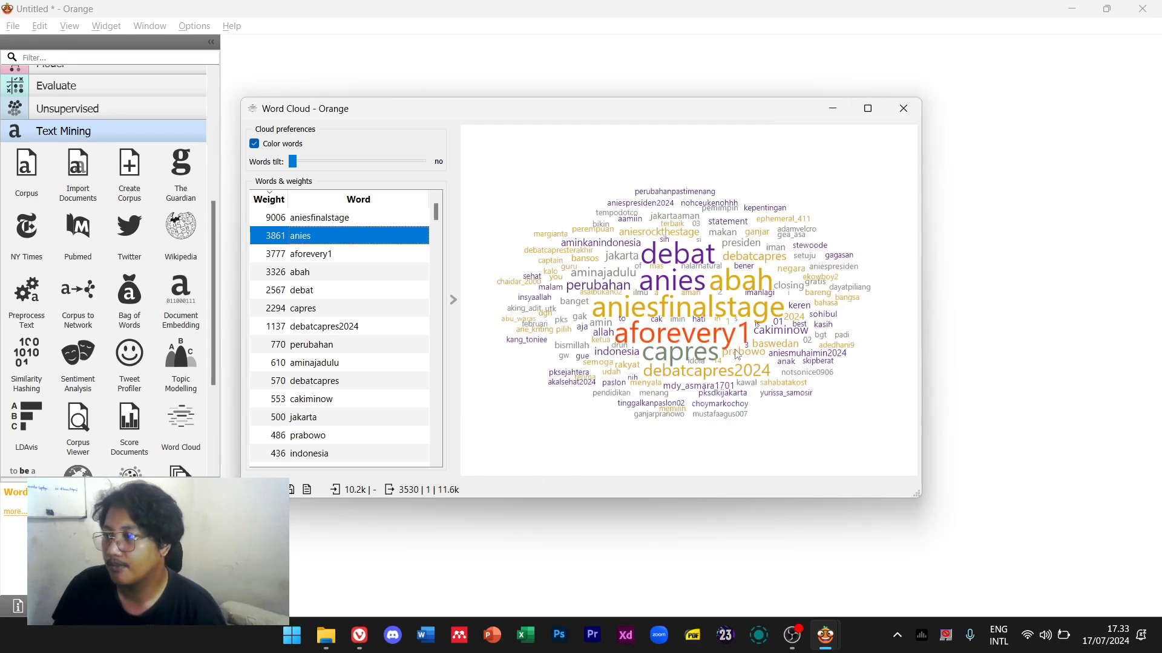
click(740, 341)
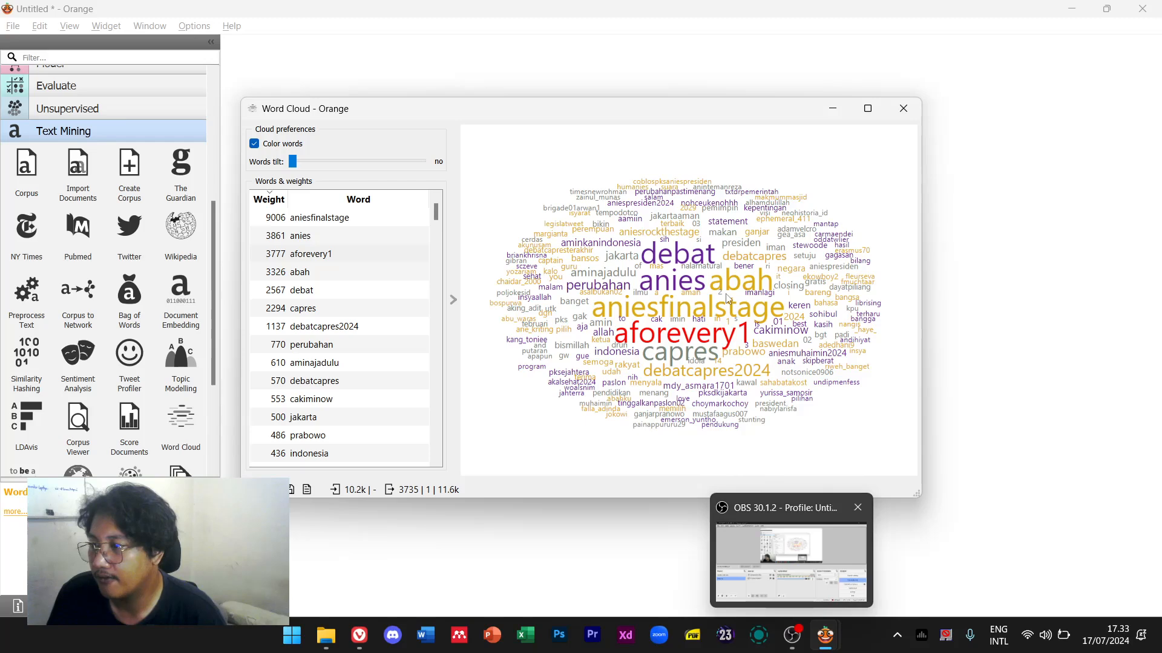
click(317, 643)
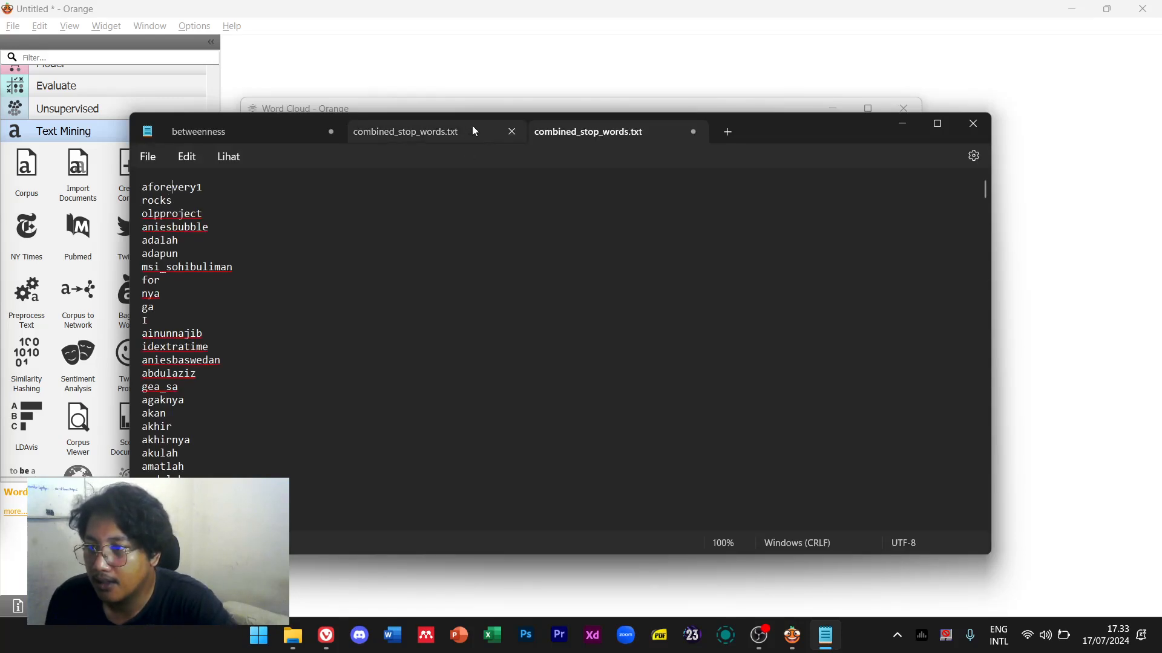
Close the stopword file, reload it again in Preprocess Text, and recentre the Word Cloud
drag(771, 137, 673, 301)
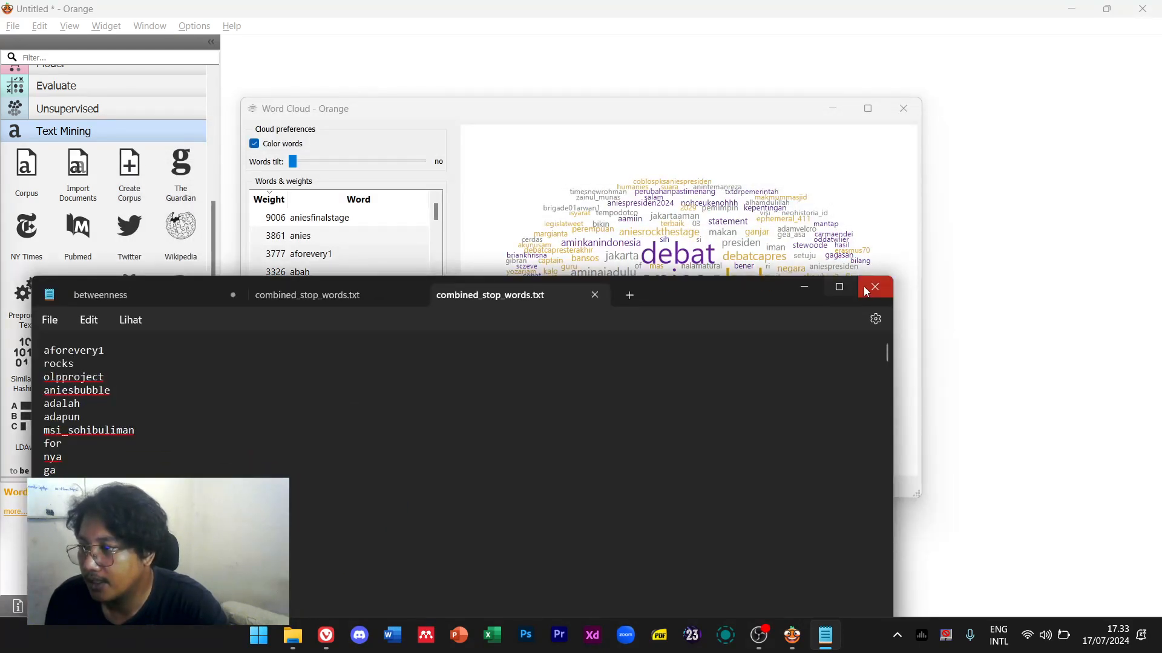
click(875, 287)
drag(690, 112, 1030, 353)
double_click(537, 245)
click(997, 357)
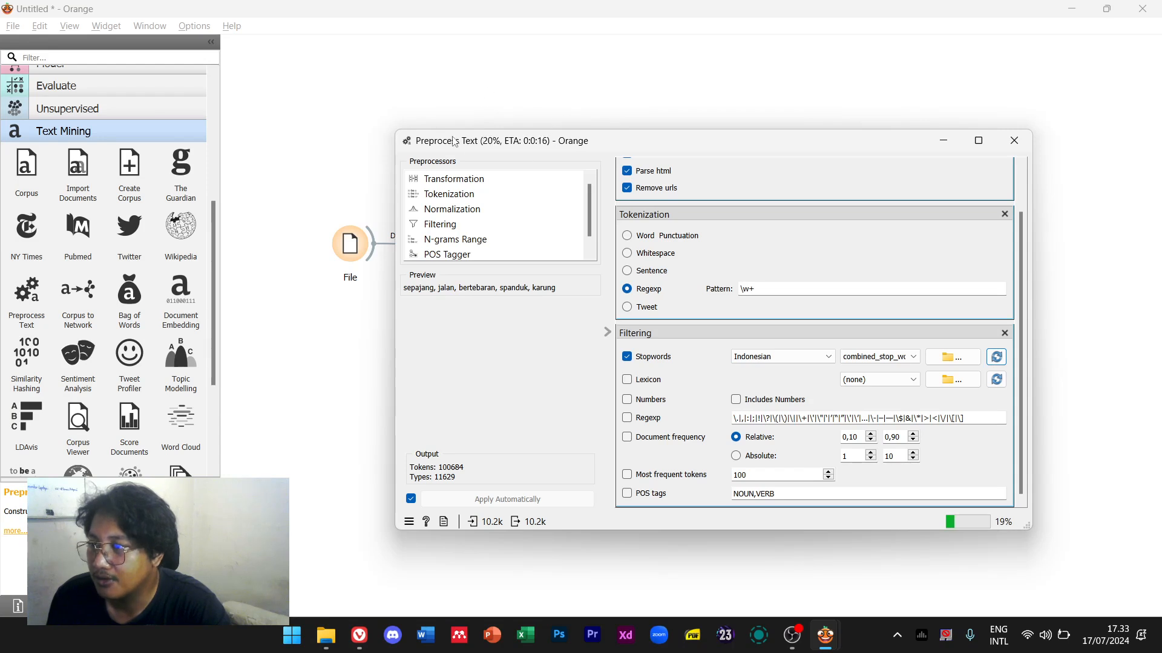
click(1014, 141)
mouse_move(827, 635)
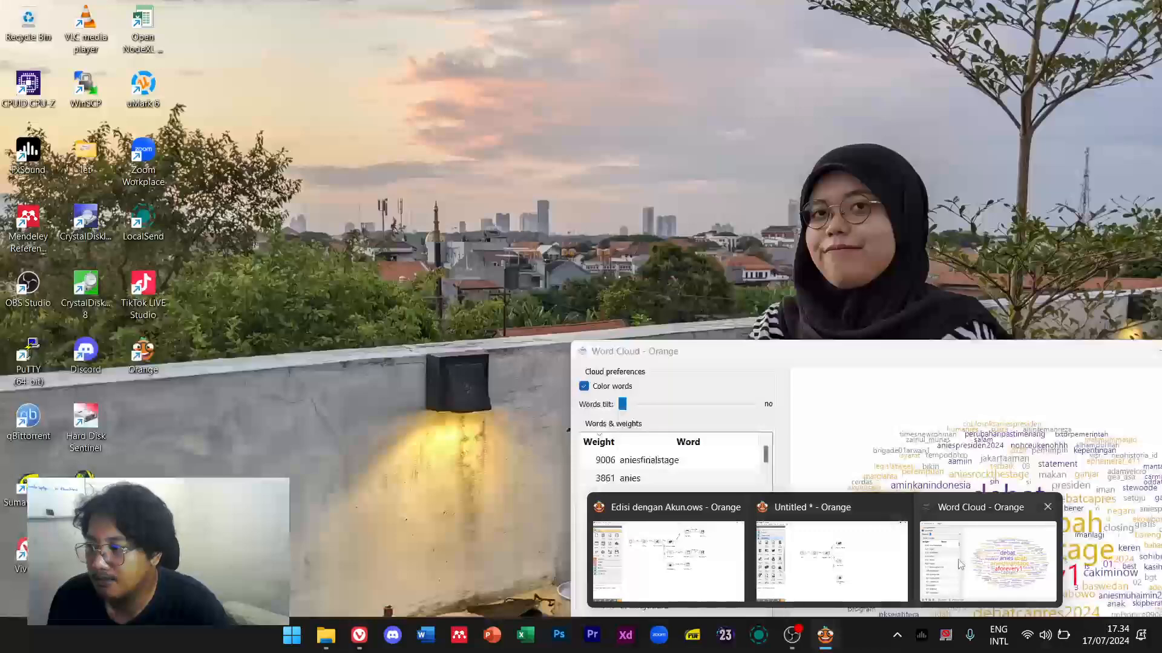
click(988, 551)
drag(774, 352, 540, 150)
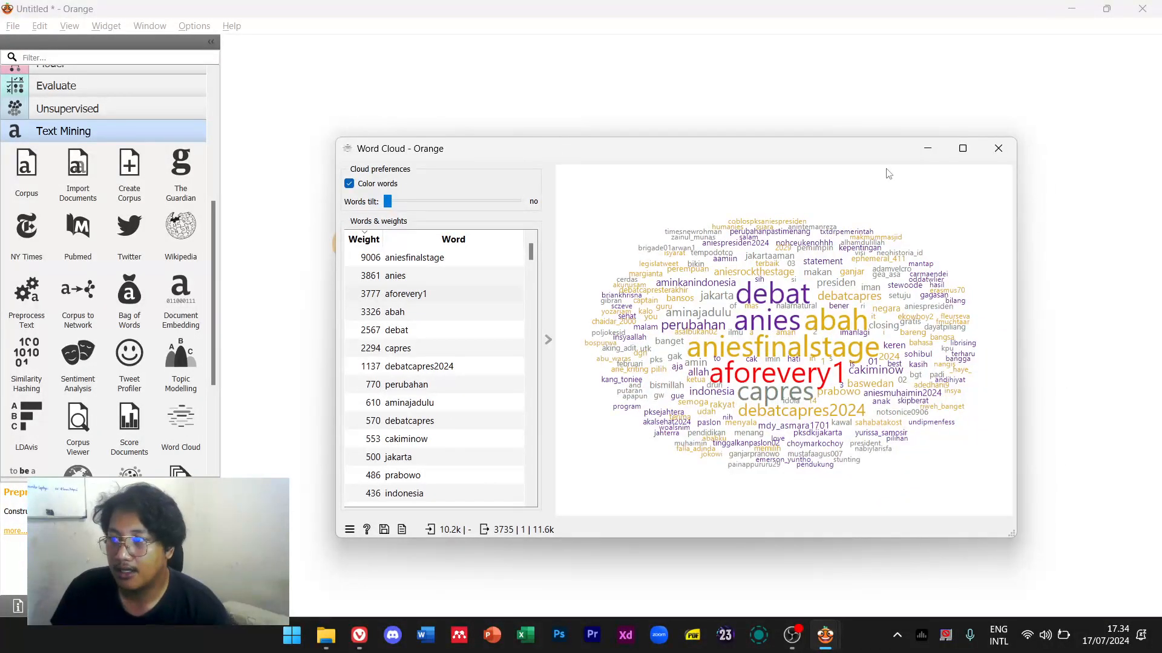
Close and reopen the Word Cloud widget to refresh its results
click(998, 149)
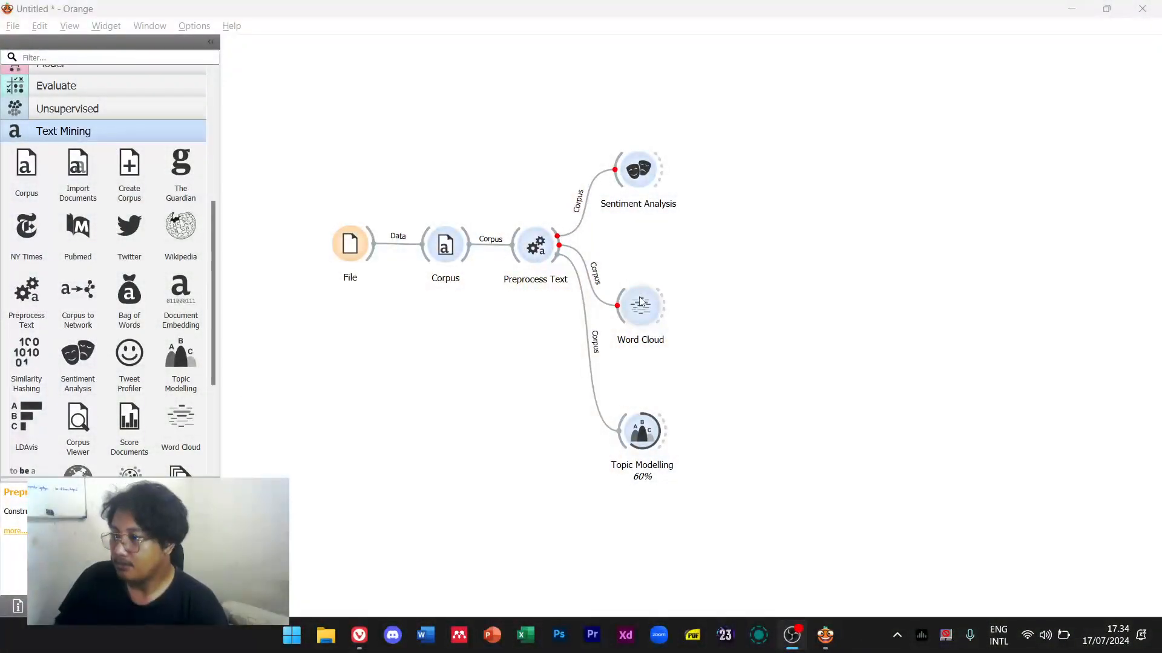
click(643, 318)
double_click(643, 318)
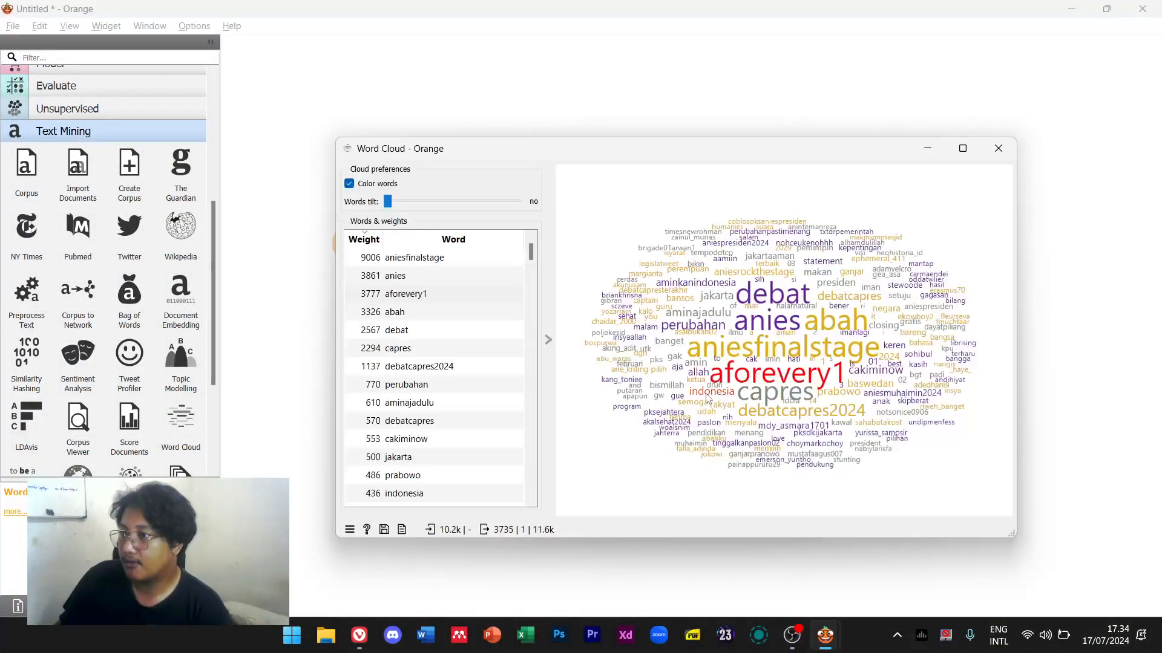
click(998, 149)
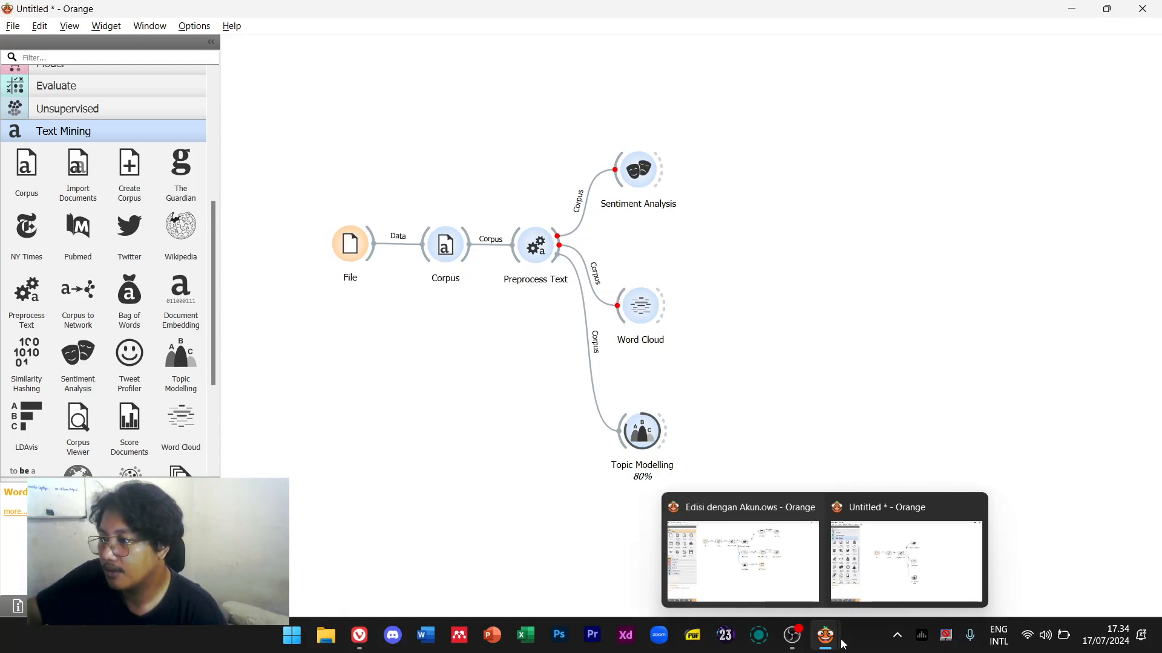
right_click(649, 301)
key(Escape)
double_click(650, 302)
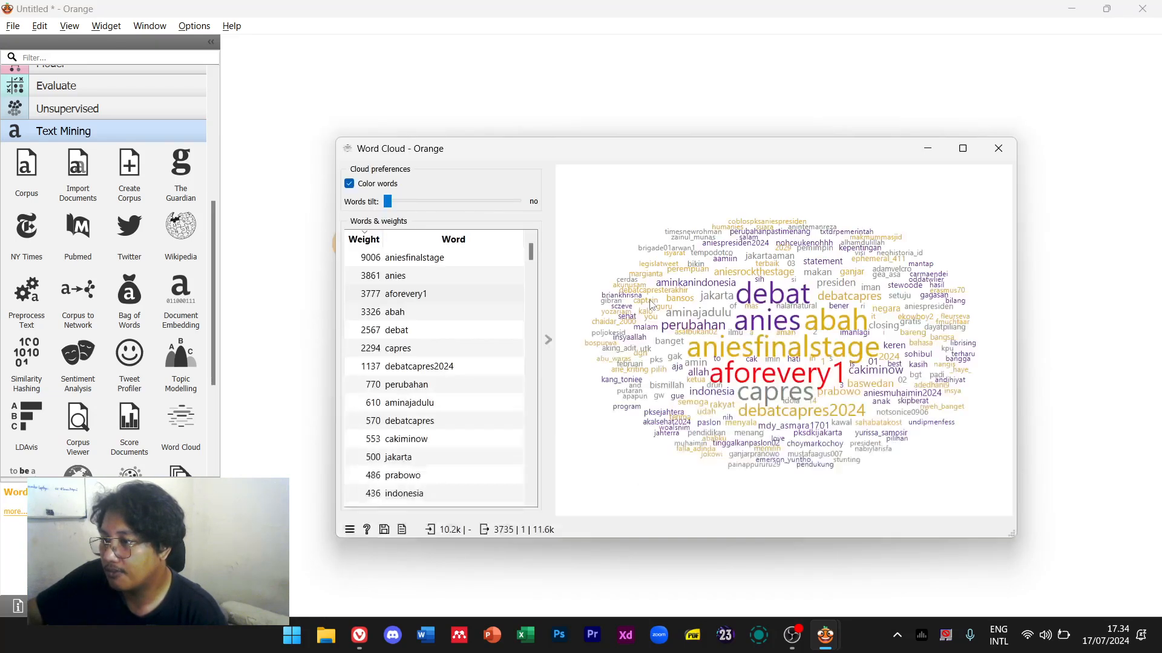
Check the aforevery1 row in the word list, then return to the stopword file in Notepad
click(417, 298)
click(771, 392)
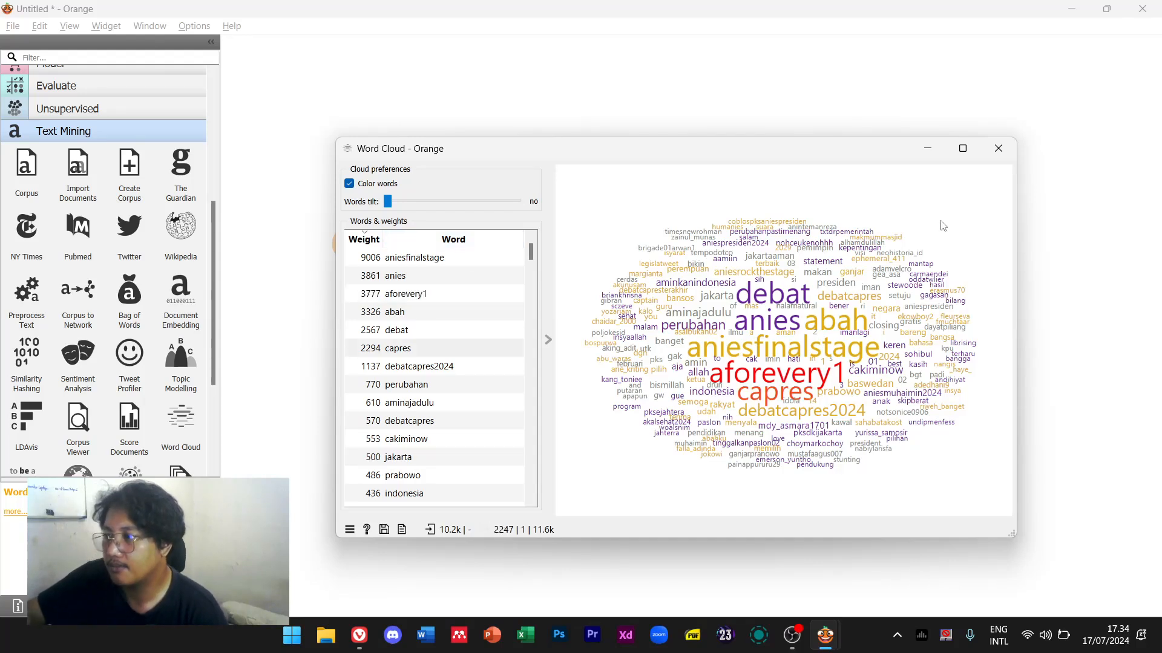
click(997, 148)
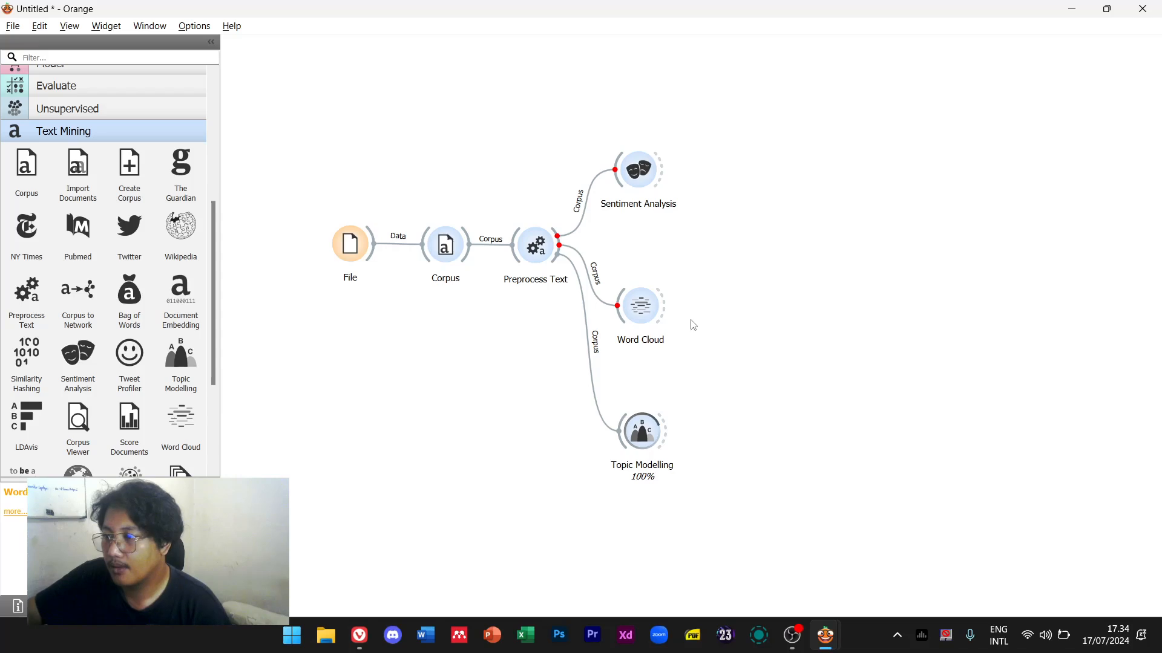
double_click(659, 306)
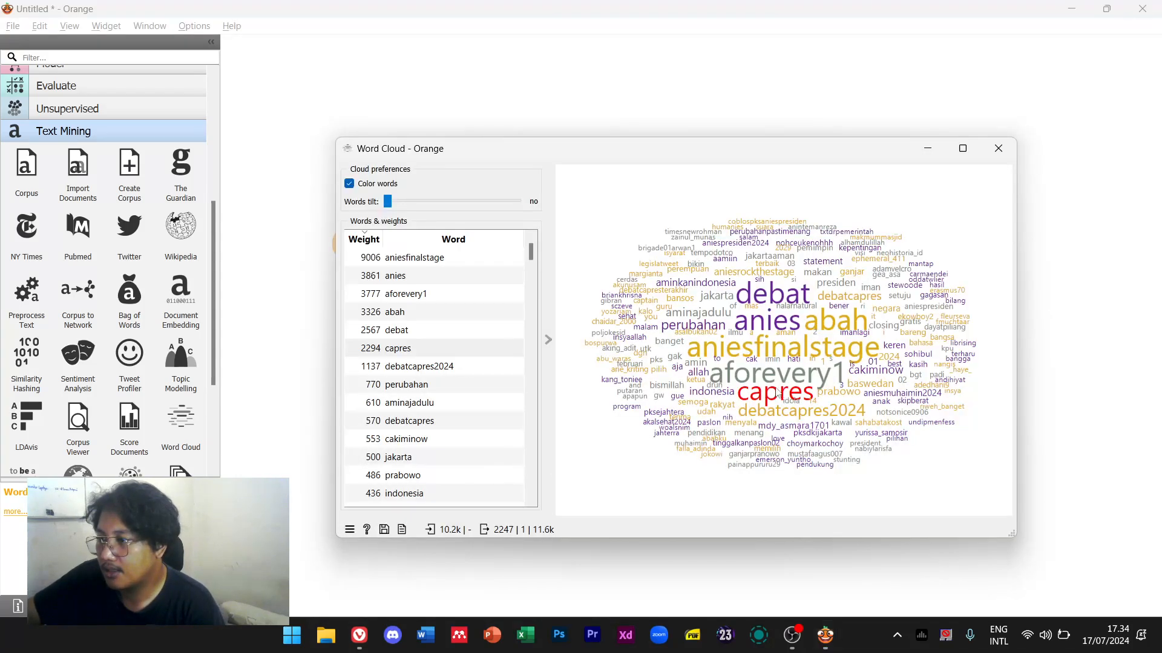
key(super)
key(super)
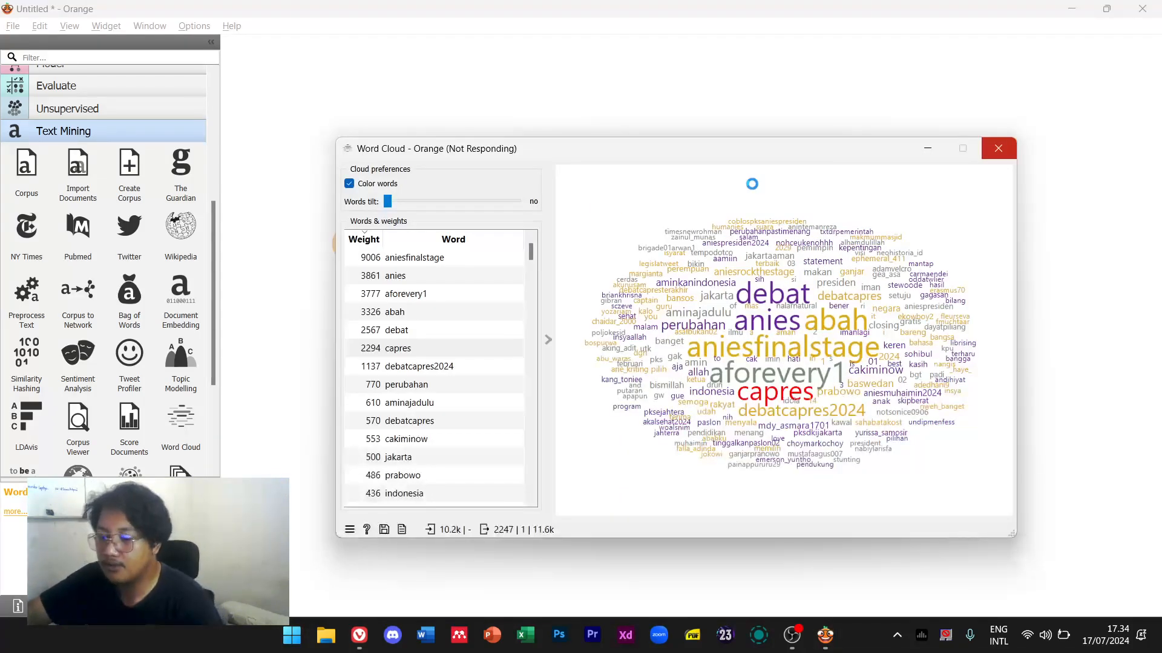
click(326, 634)
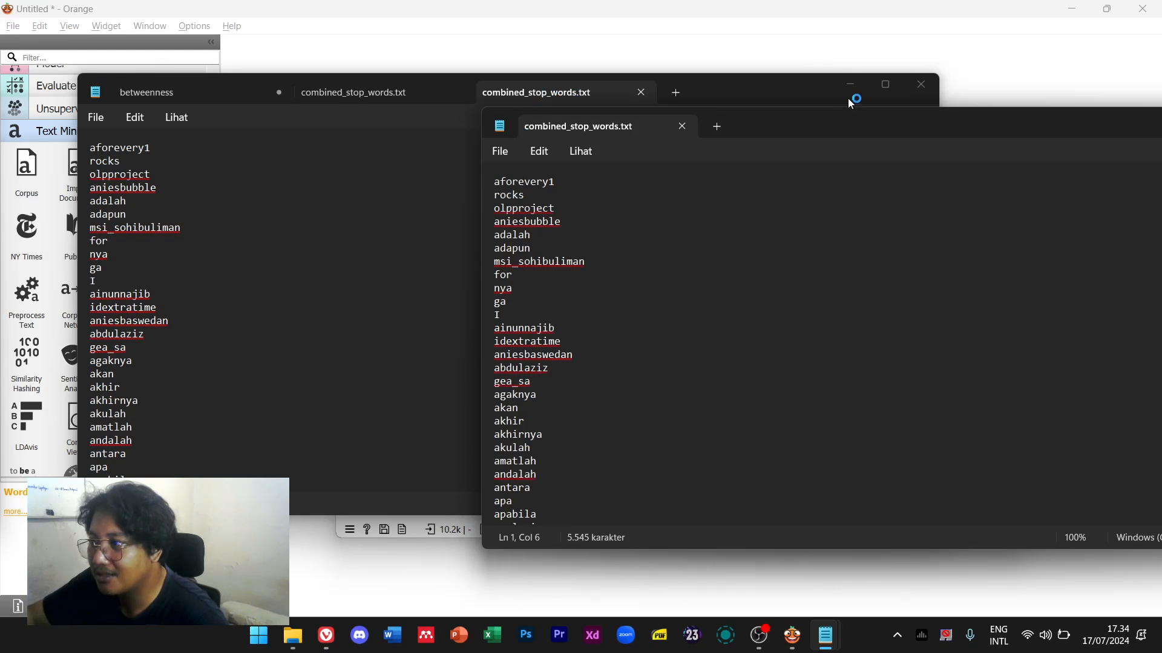
Close betweenness.txt without saving its changes
click(921, 84)
click(532, 333)
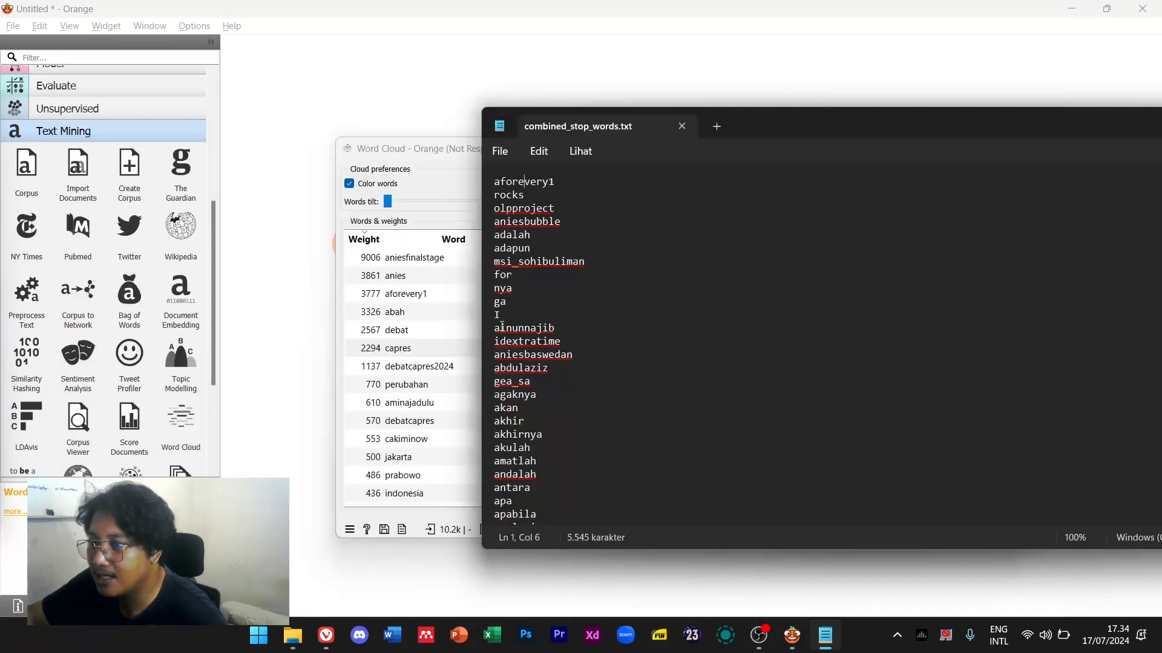
mouse_move(768, 127)
mouse_down()
mouse_move(952, 334)
mouse_move(967, 454)
mouse_move(942, 479)
mouse_up()
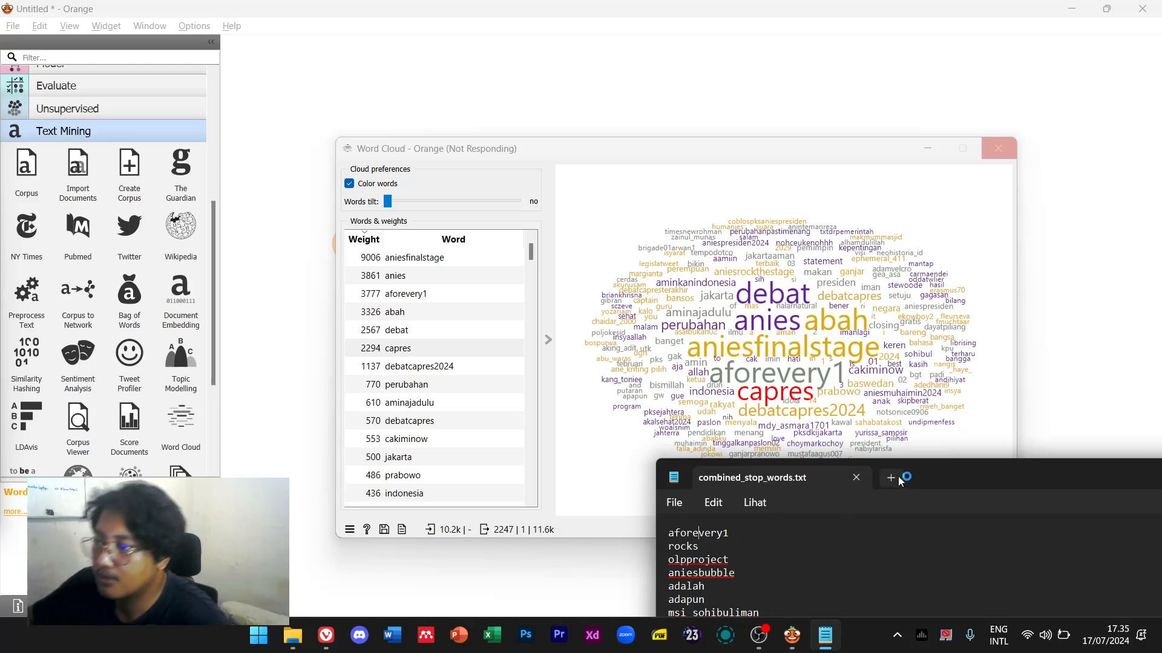
Add mdy_asmara1701 and neohistoria_id as stopwords below aforevery1
key(Return)
key(BackSpace)
key(shift+Home)
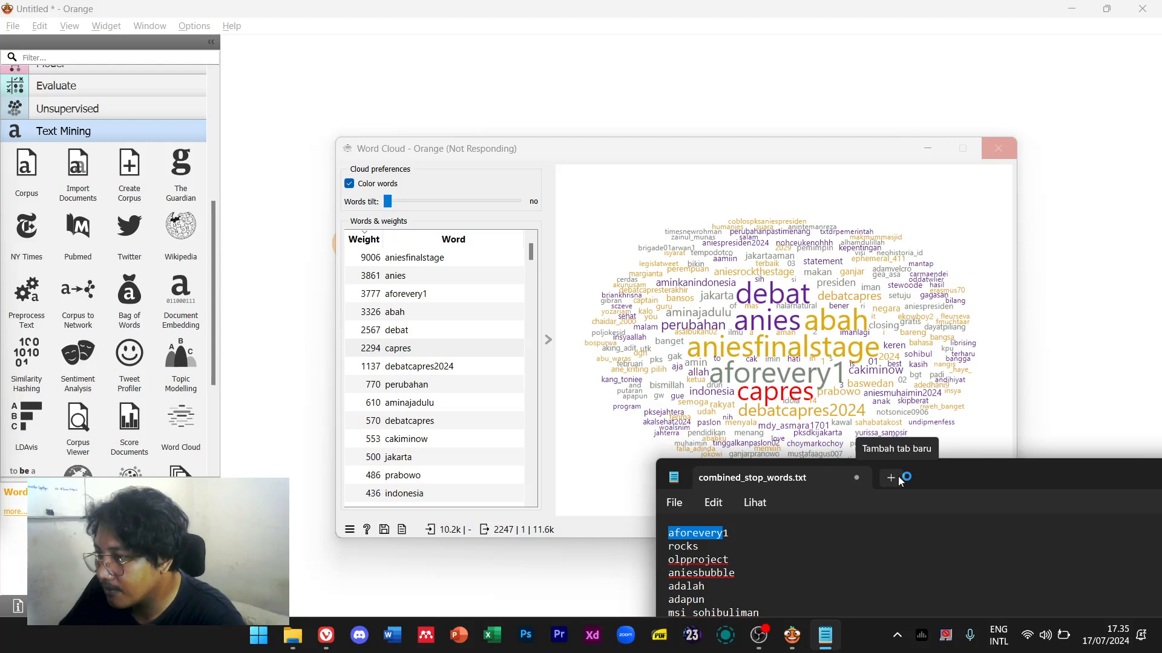
text(aforevery)
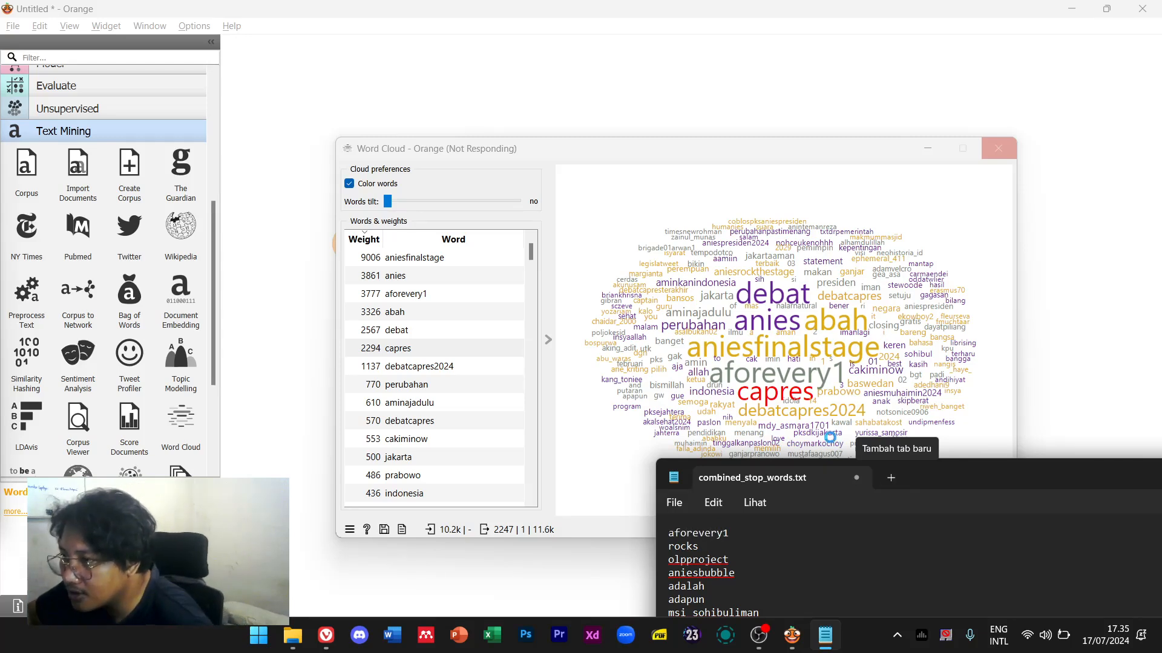
click(835, 535)
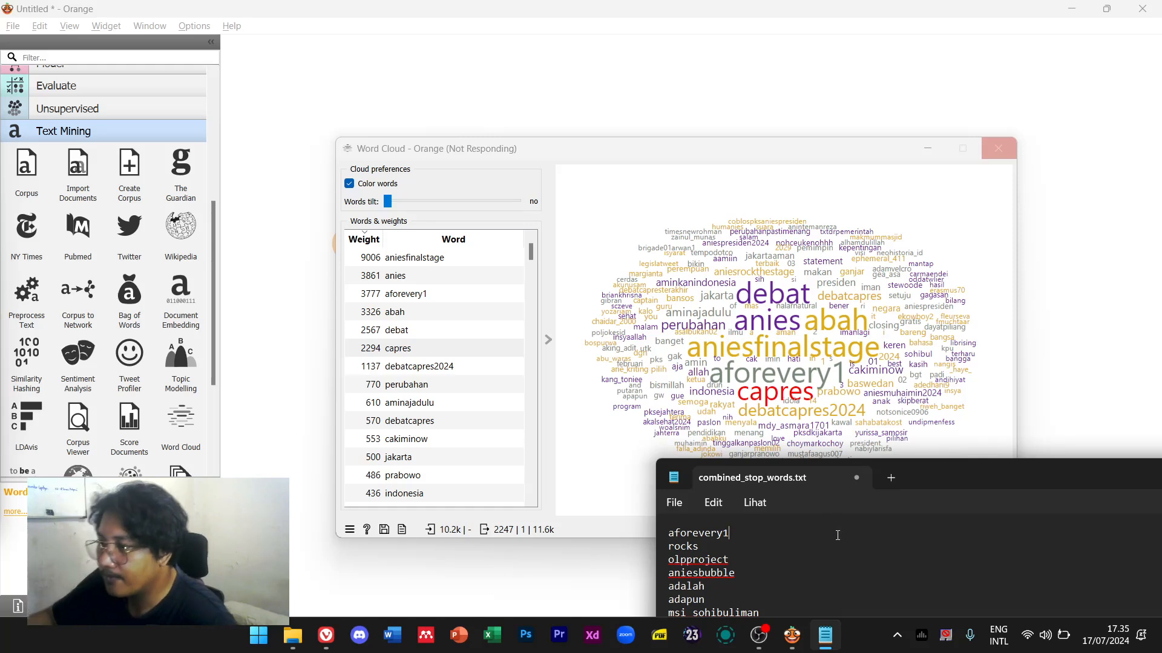
key(Return)
text(mdy_asmara1701)
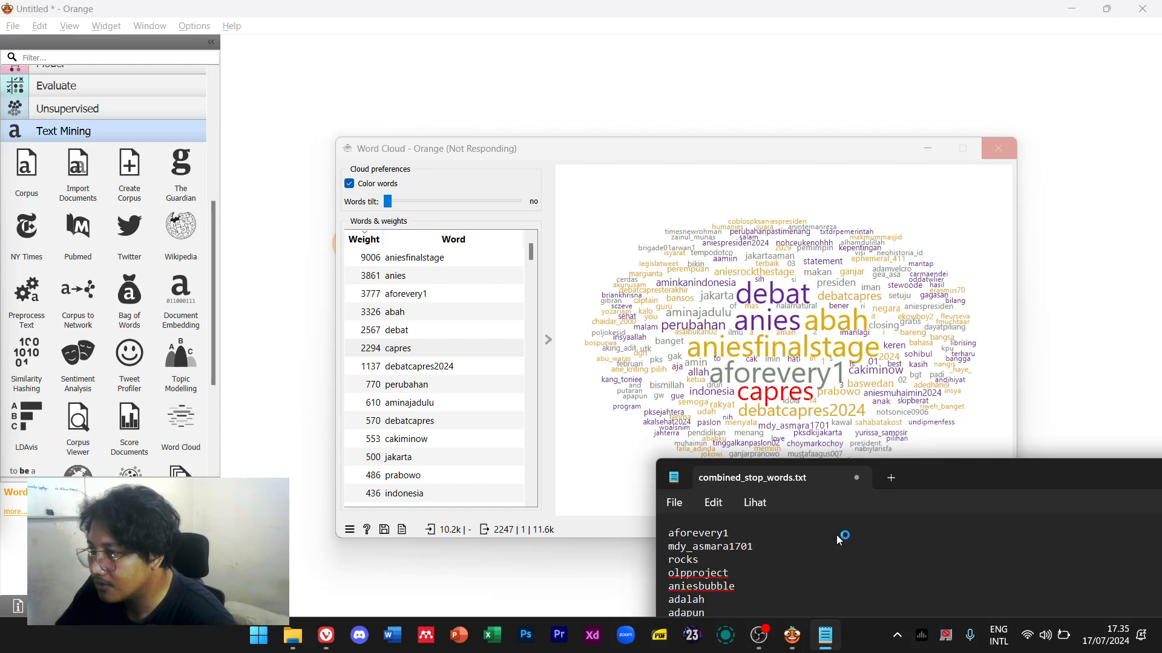
key(Return)
text(ne)
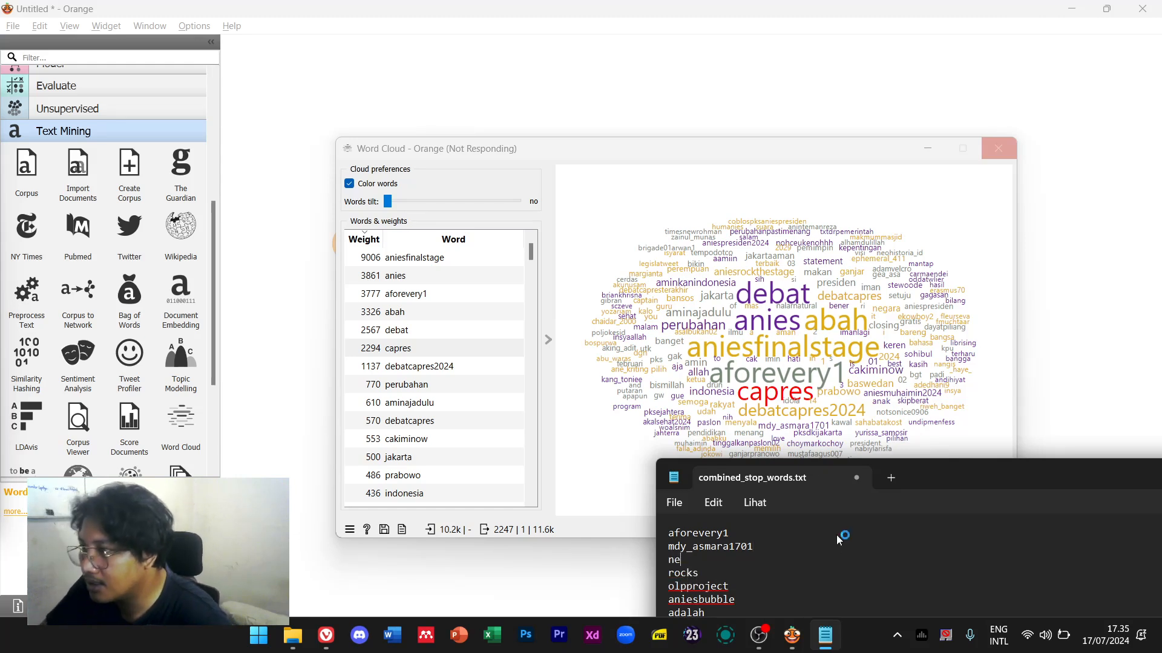
text(ohistoria_id)
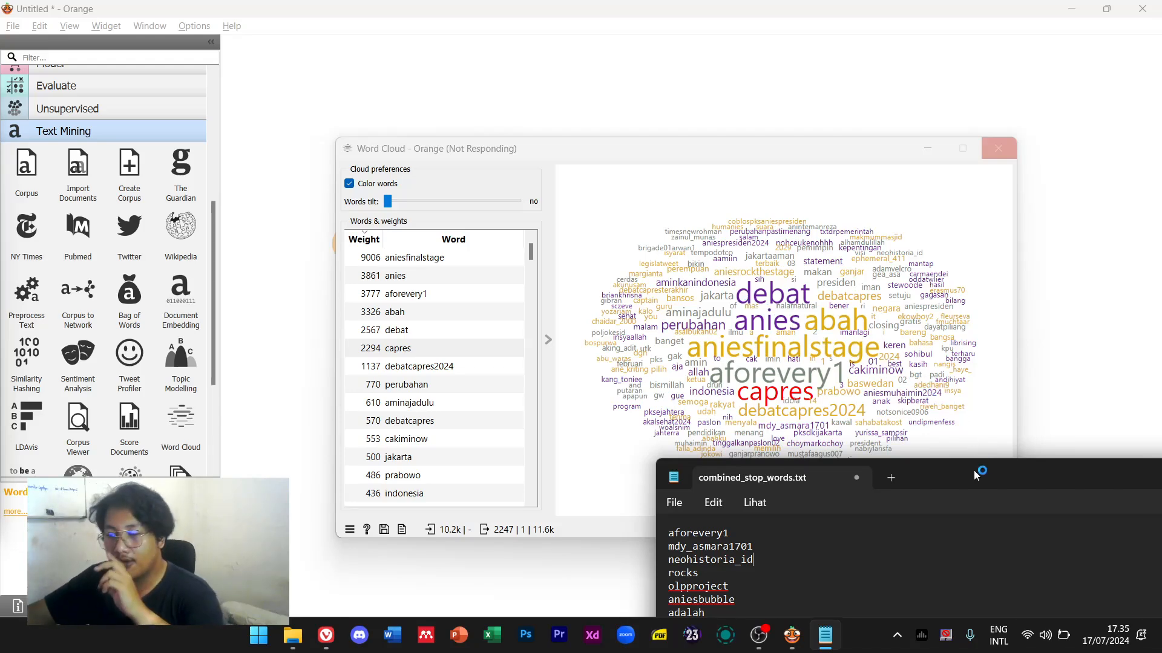
Save combined_stop_words.txt and close Notepad
drag(974, 470, 462, 173)
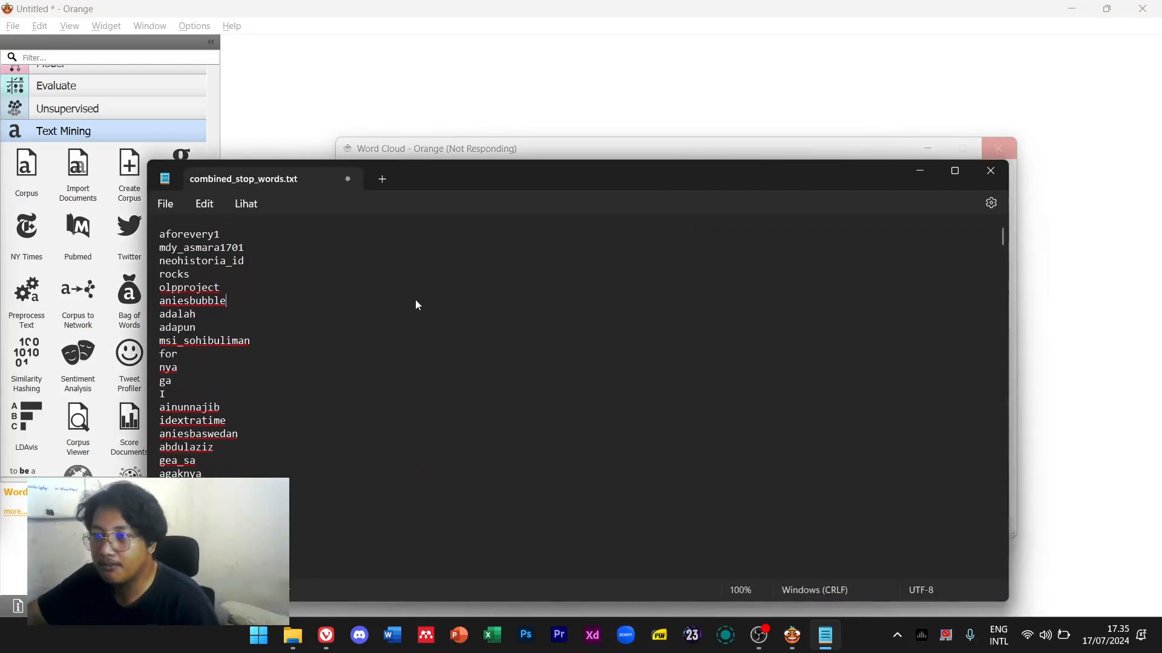
click(160, 205)
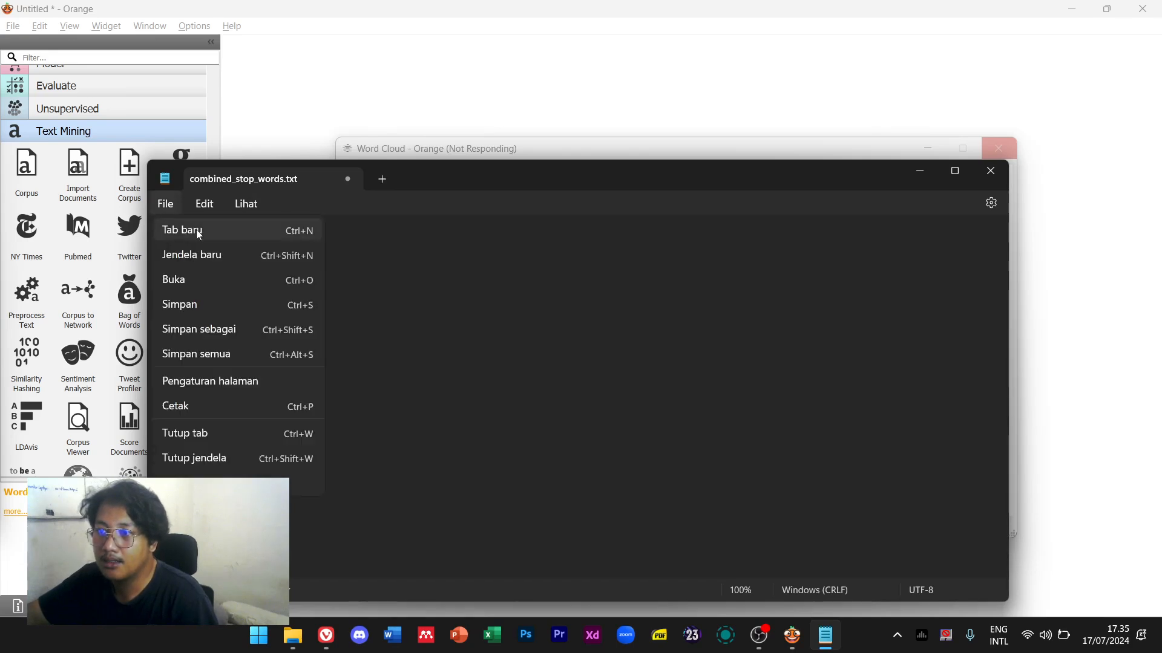
click(234, 309)
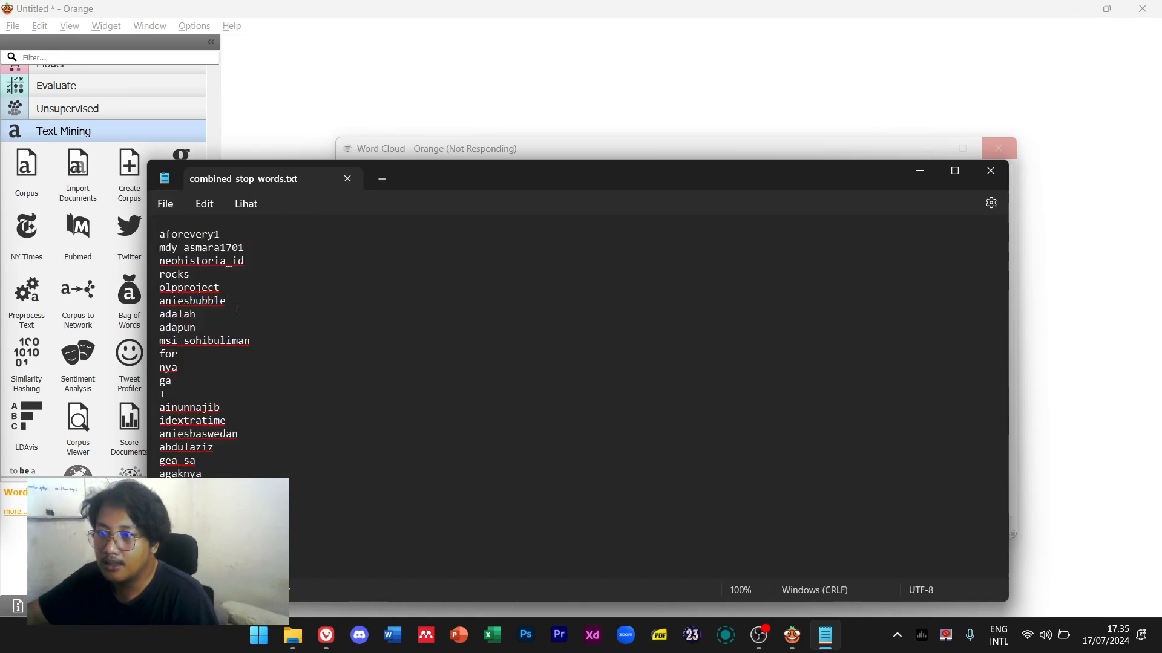
click(977, 170)
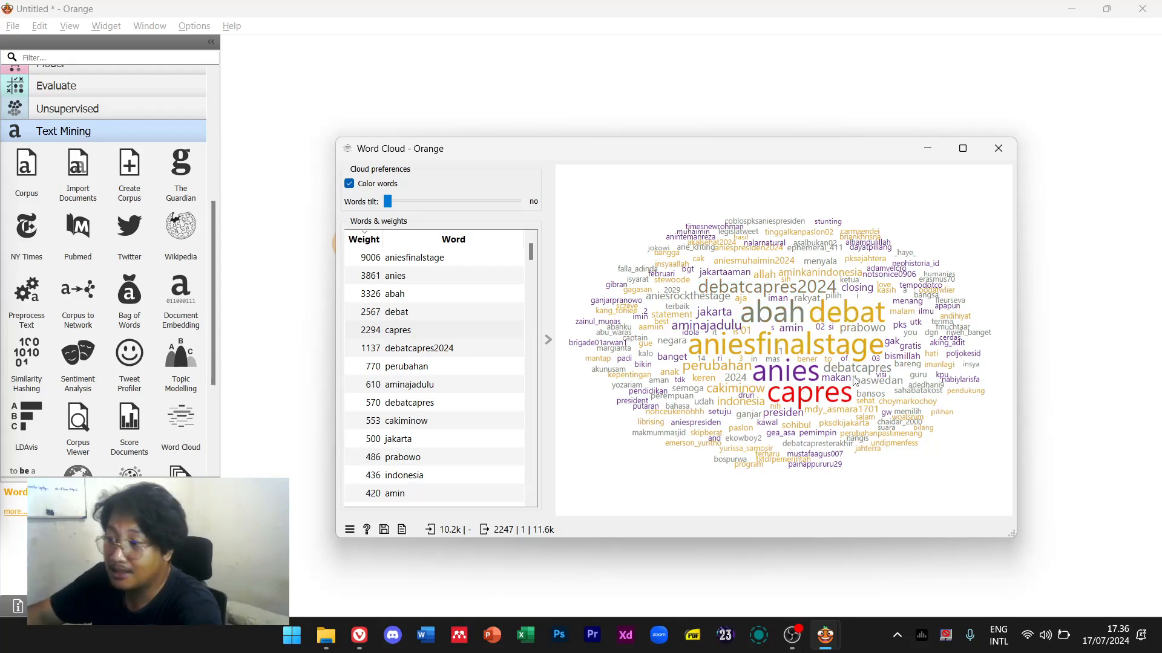
Close the refreshed Word Cloud and set Topic Modelling to Latent Semantic Indexing
click(999, 148)
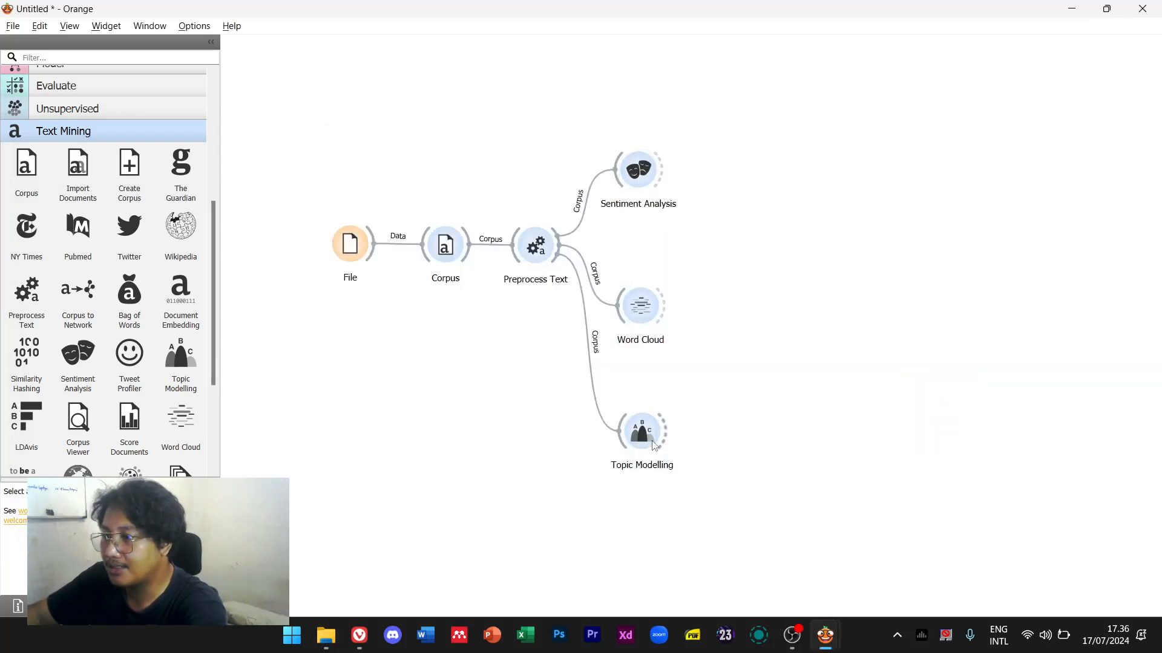
double_click(642, 431)
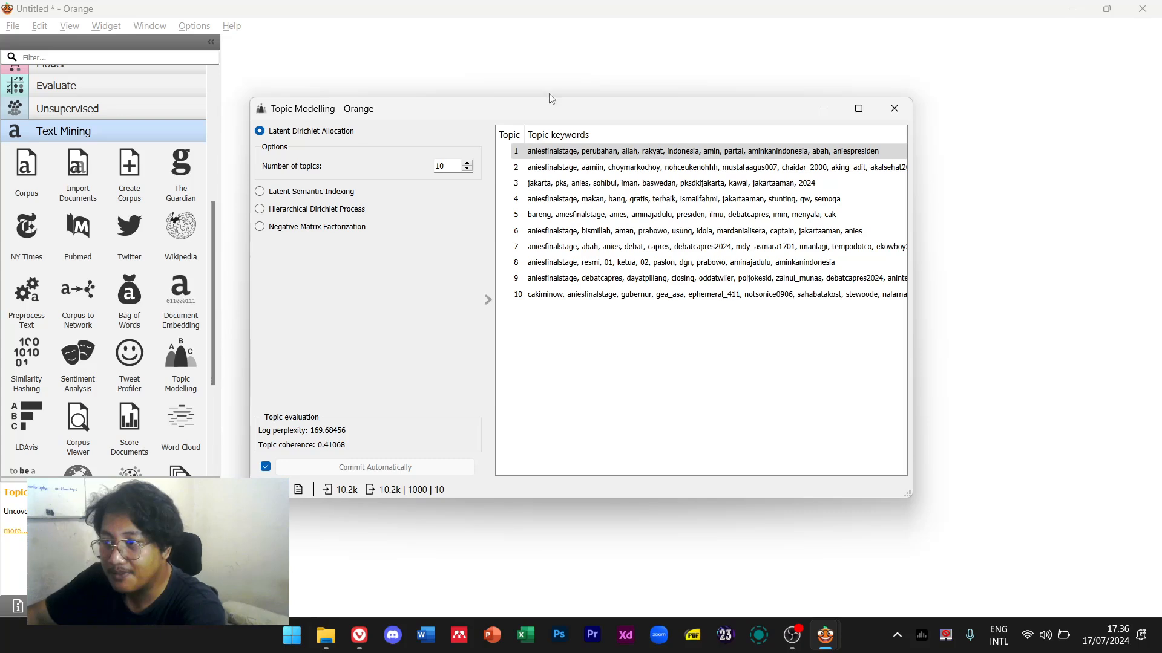
click(333, 192)
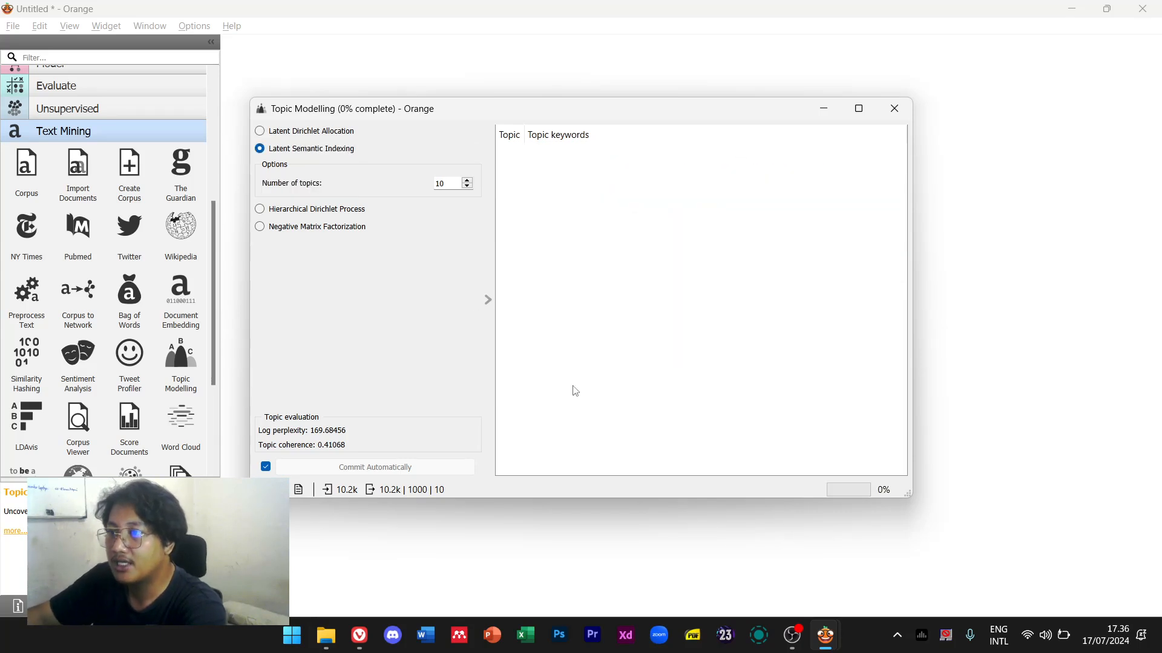
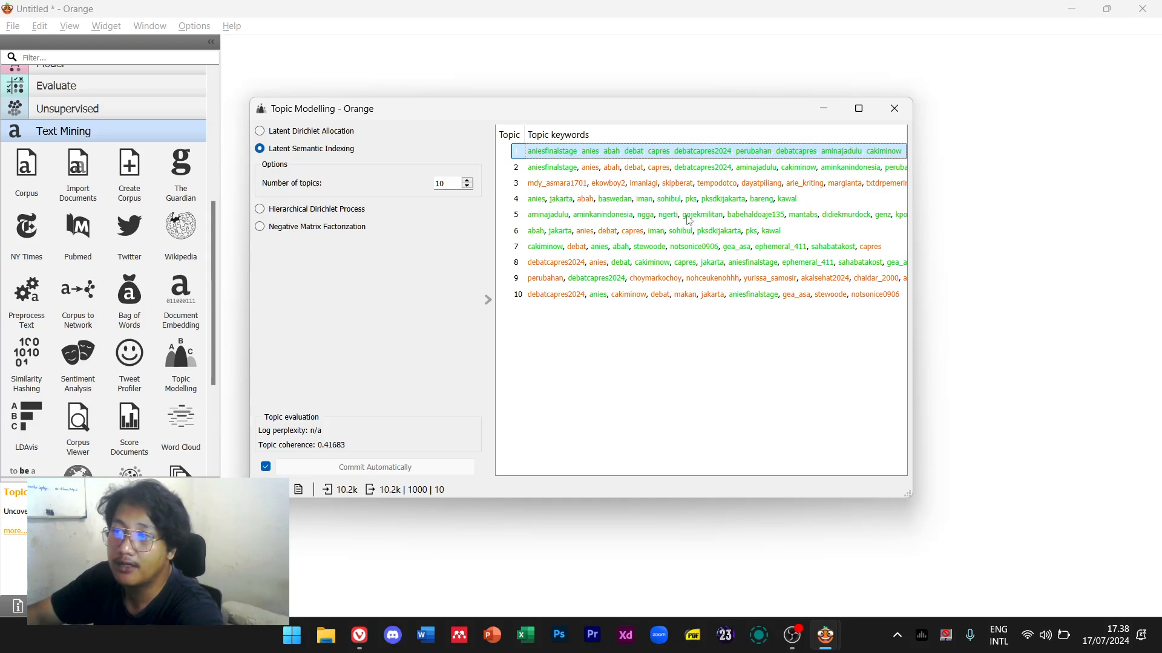
Review the keywords of LSI topics 2 and 9, then switch to Latent Dirichlet Allocation with 10 topics
click(663, 172)
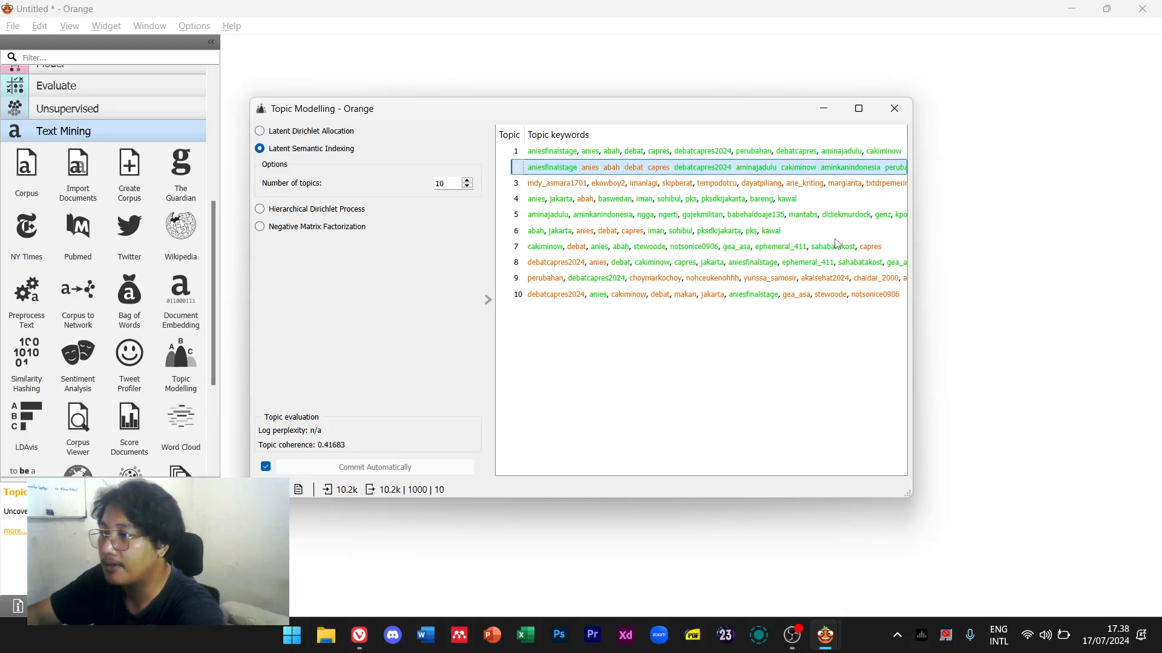
click(764, 279)
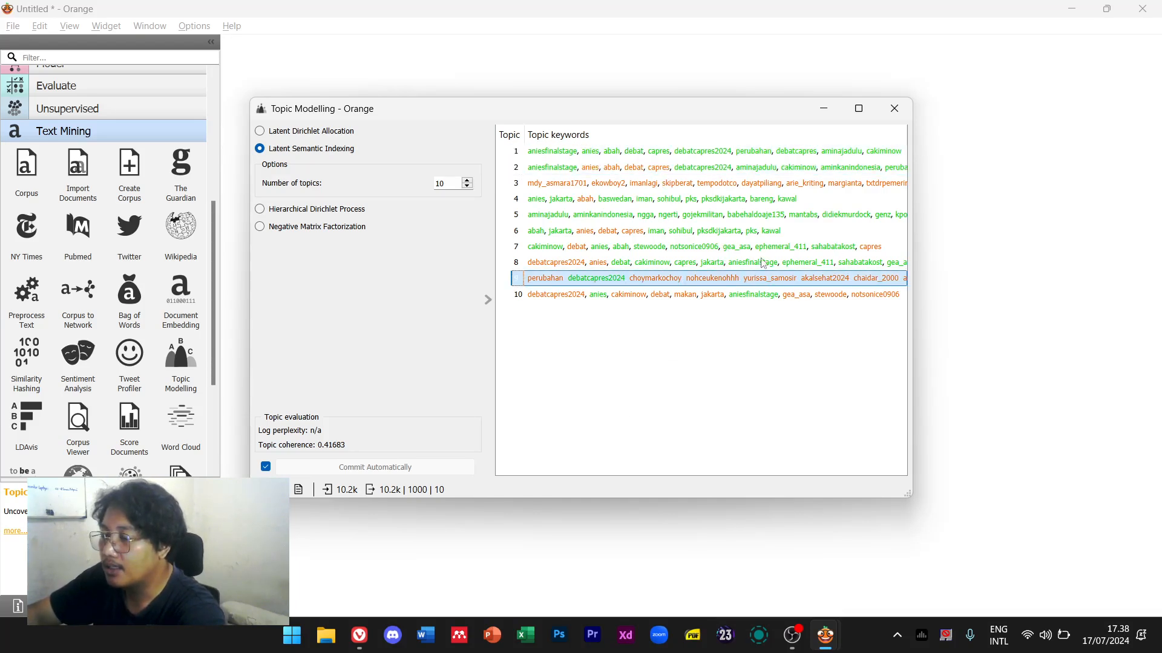
click(260, 131)
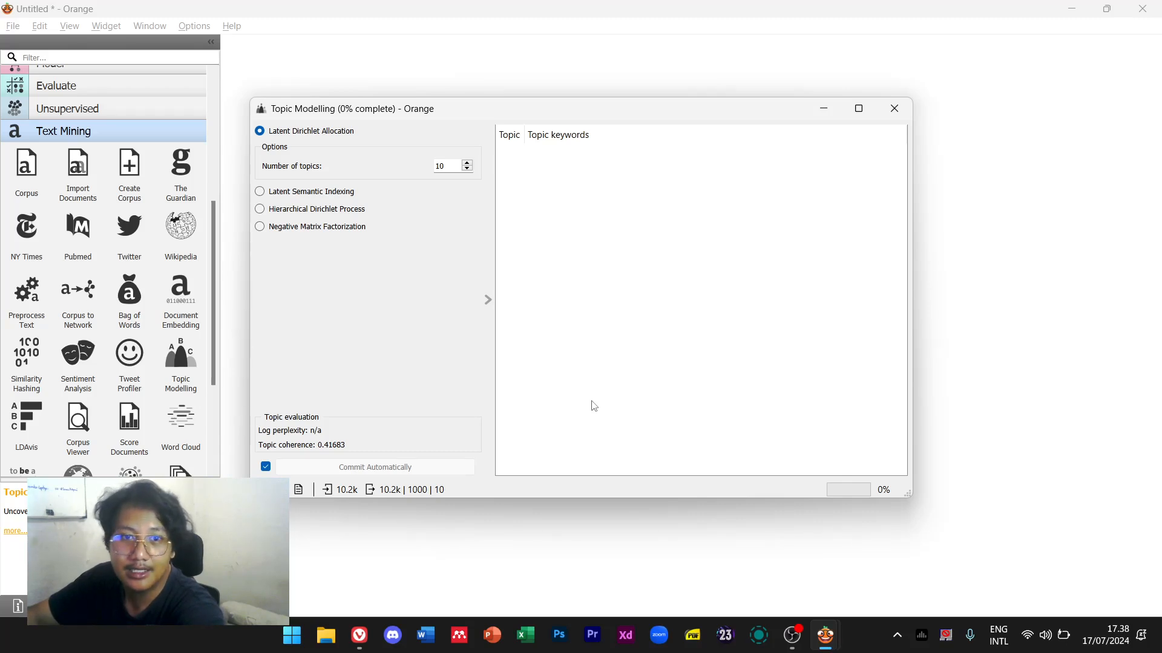
Close Topic Modelling and briefly check the Sentiment Analysis settings
click(894, 109)
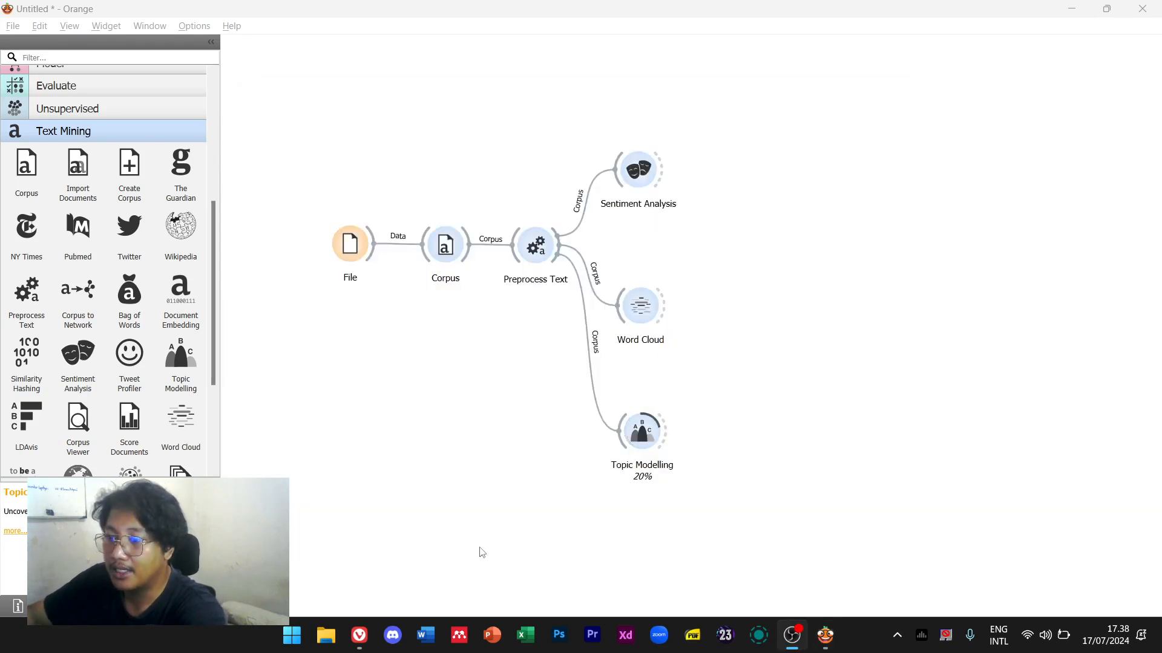
double_click(639, 170)
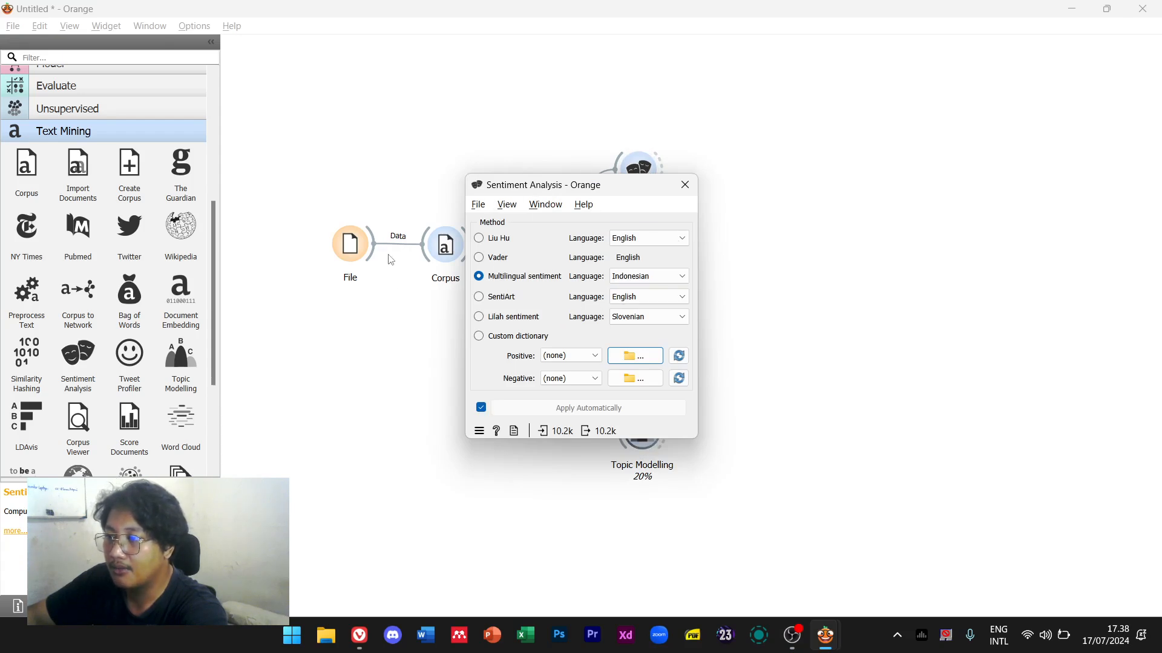
click(684, 186)
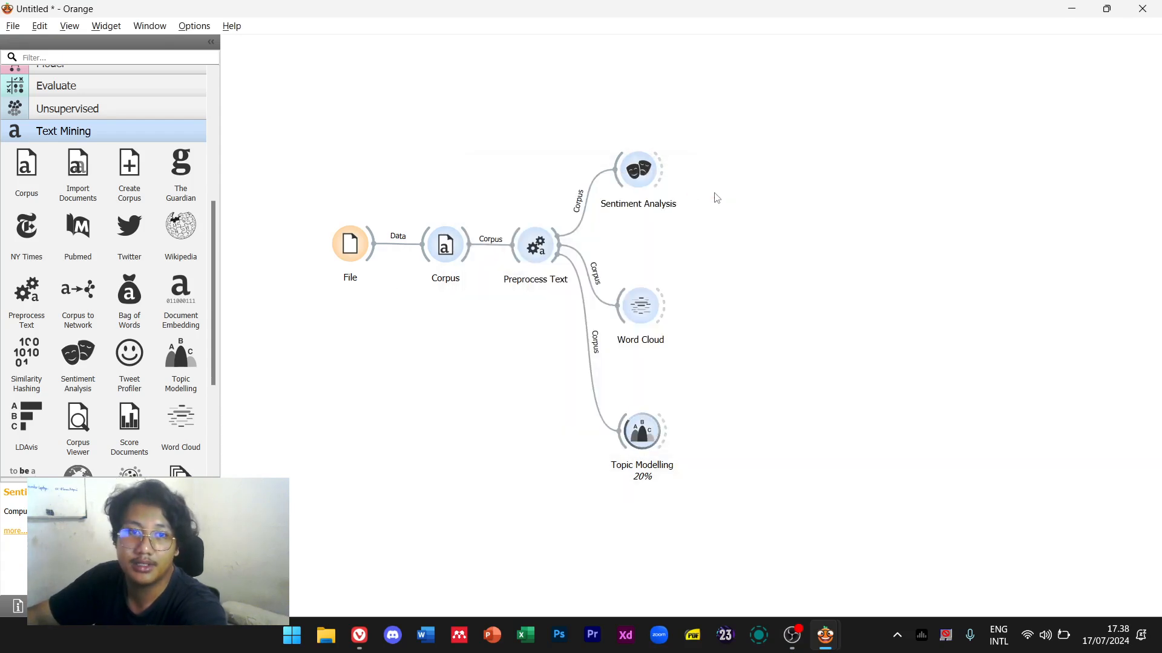
Restore and re-maximize the workflow window, scrolling the toolbox up to the Data section
drag(757, 12, 752, 147)
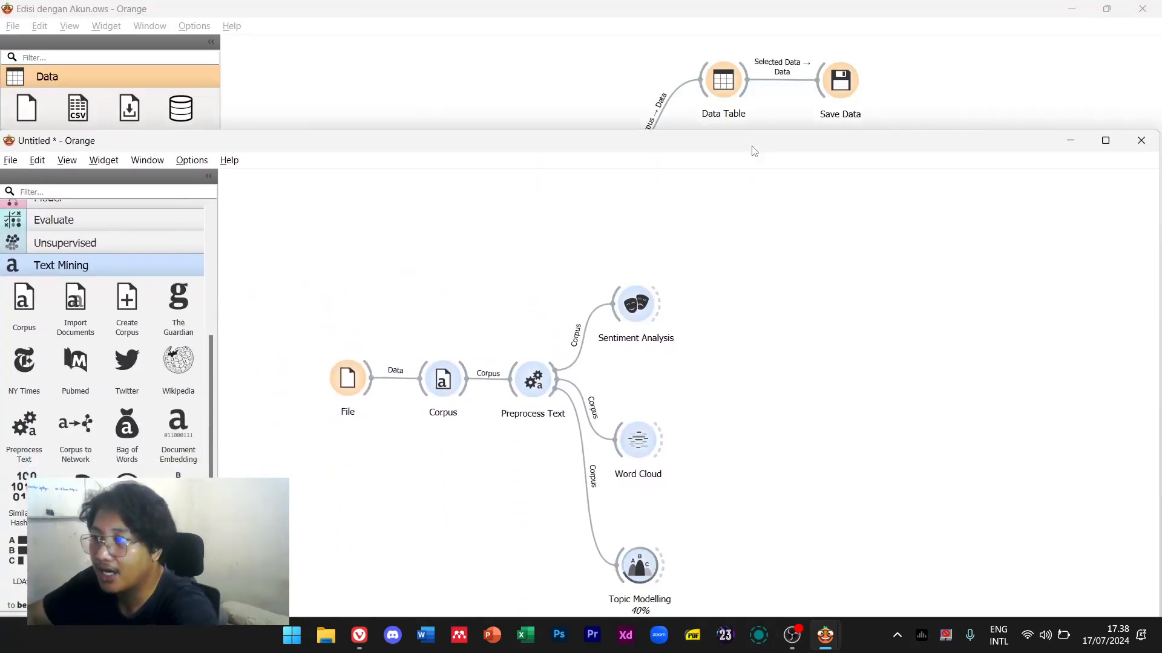
double_click(752, 148)
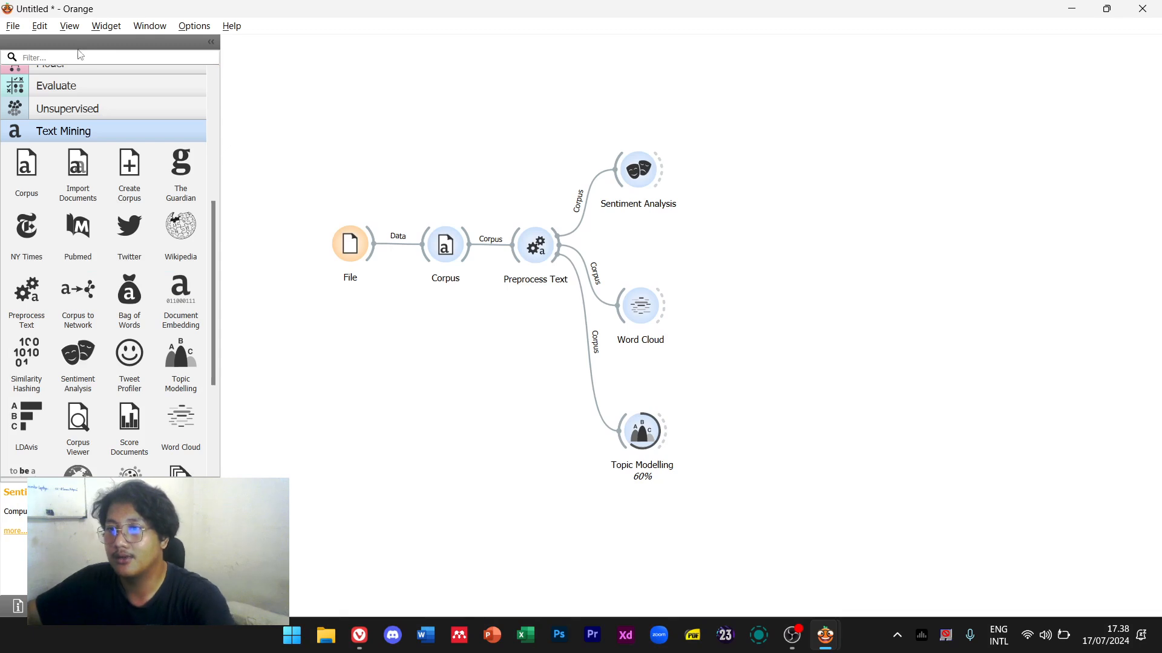
scroll(91, 201, up, 5)
scroll(91, 202, up, 2)
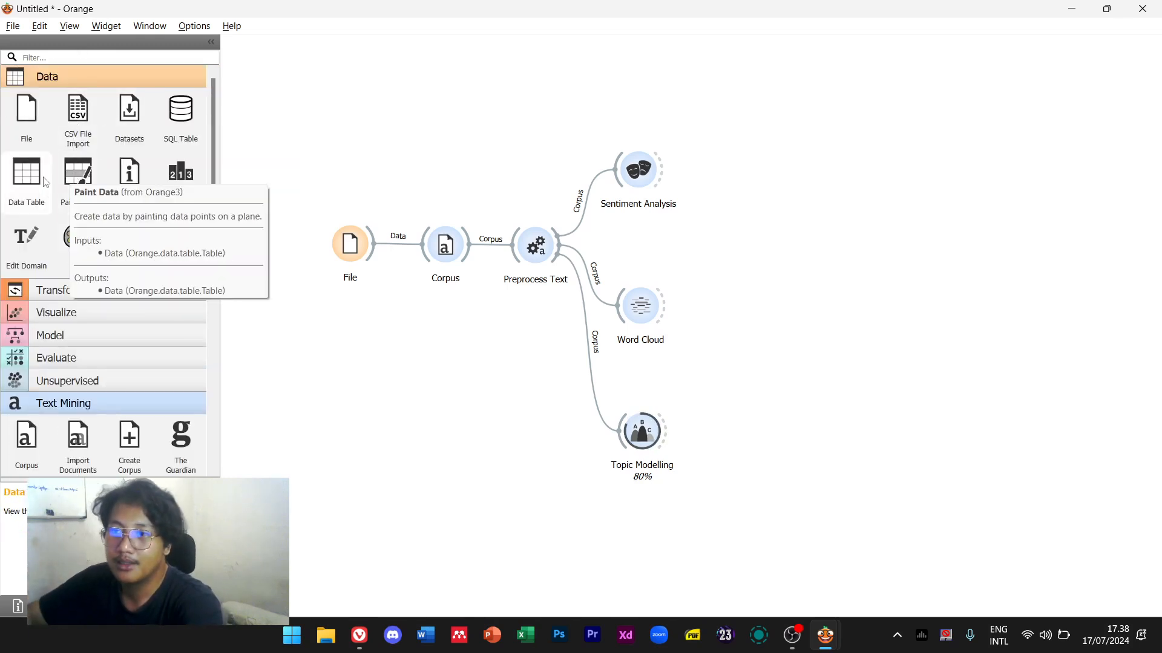
Add a Data Table widget, link Sentiment Analysis and Word Cloud to it, and check its contents
drag(27, 175, 758, 307)
double_click(759, 312)
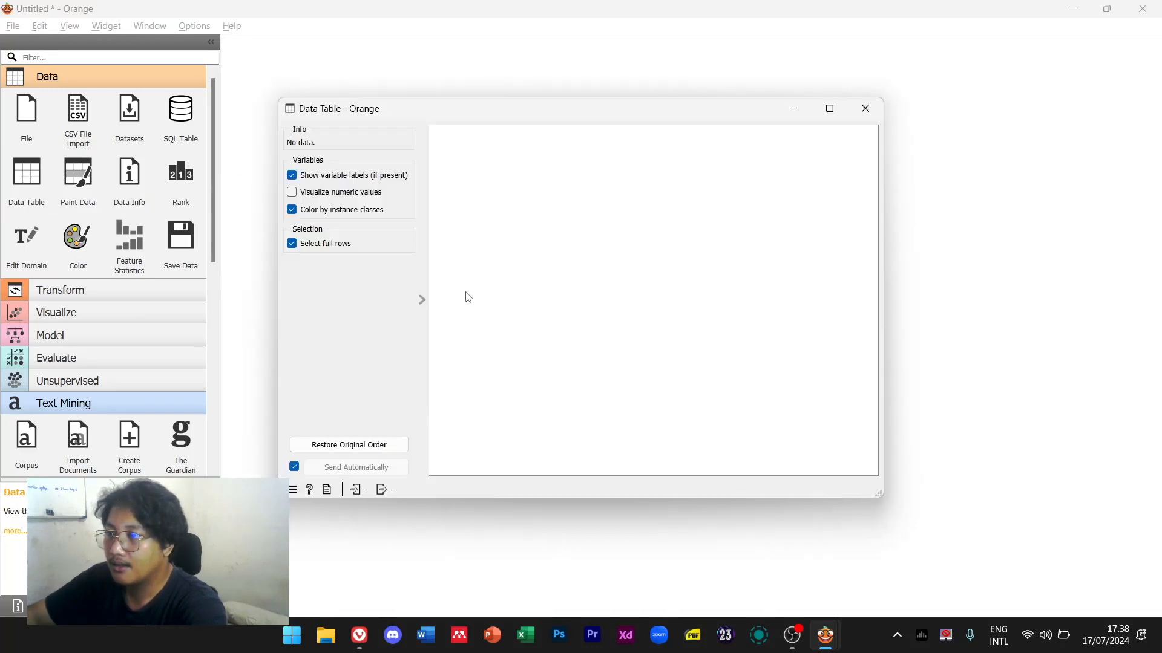
click(865, 108)
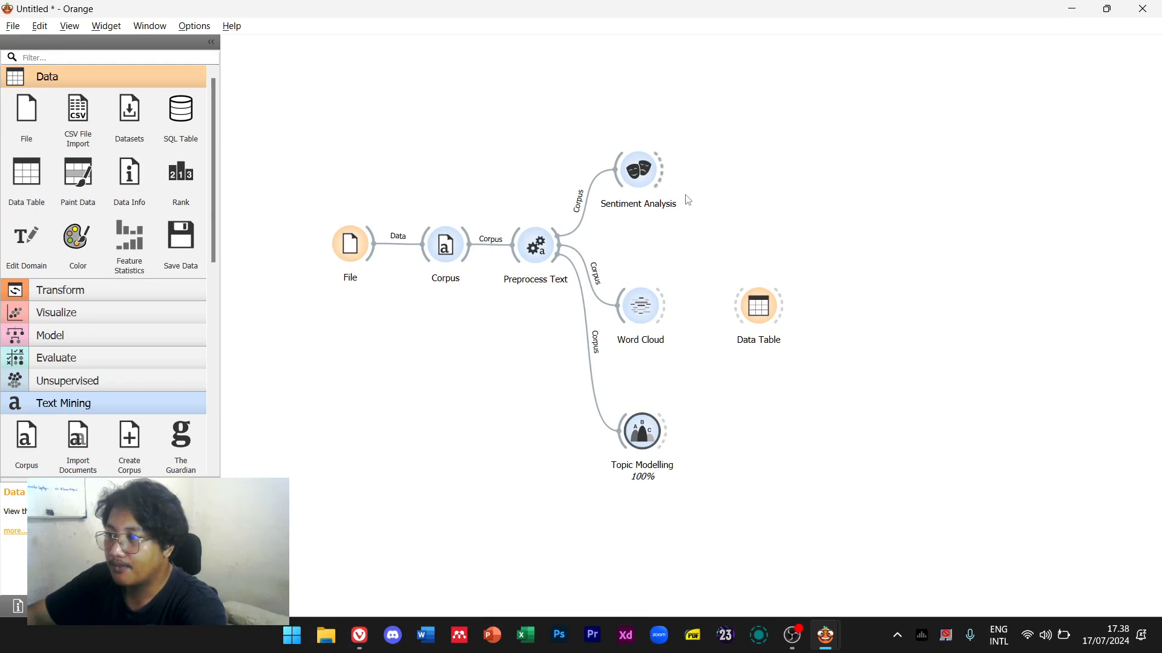
drag(661, 172, 737, 314)
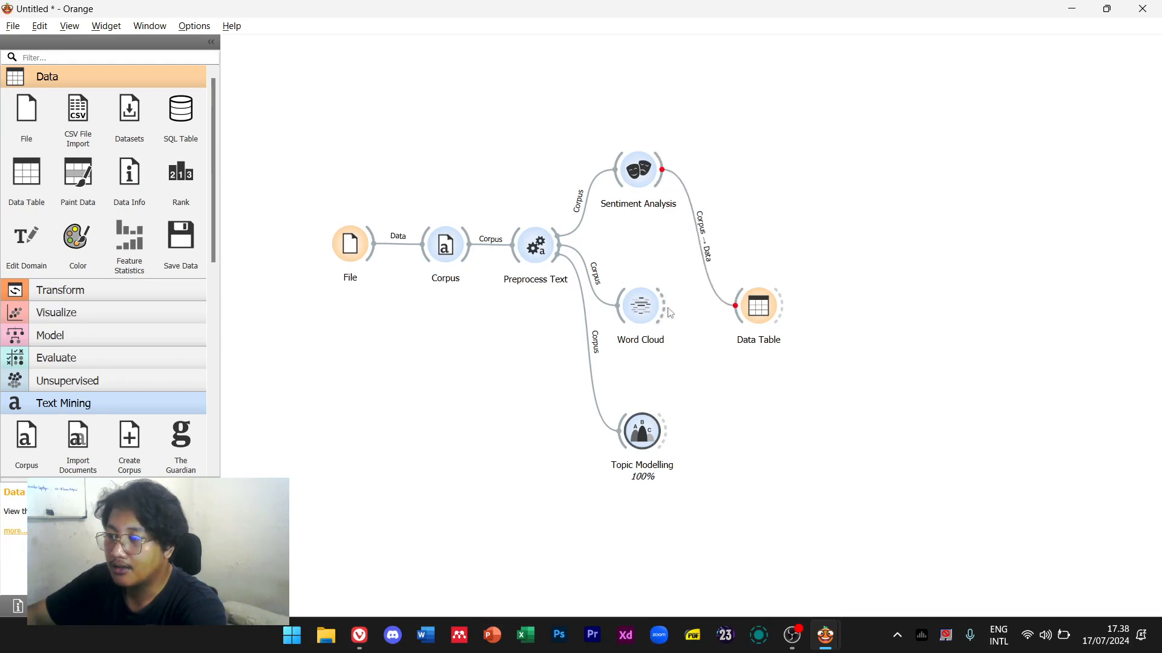
drag(667, 306, 730, 311)
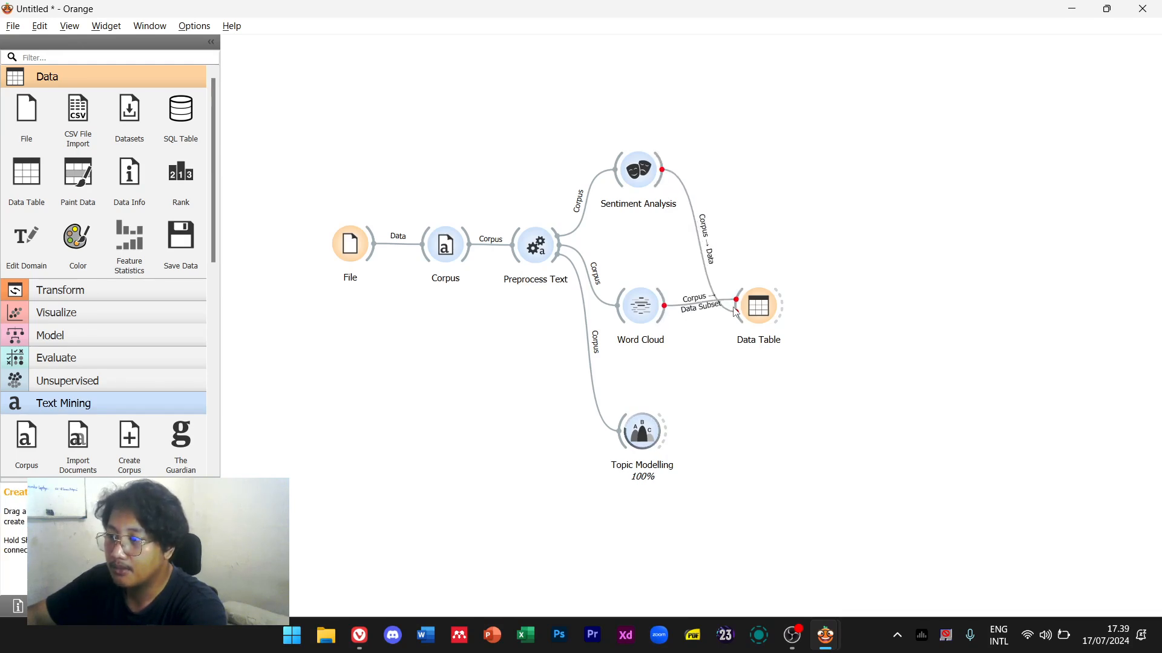
double_click(758, 312)
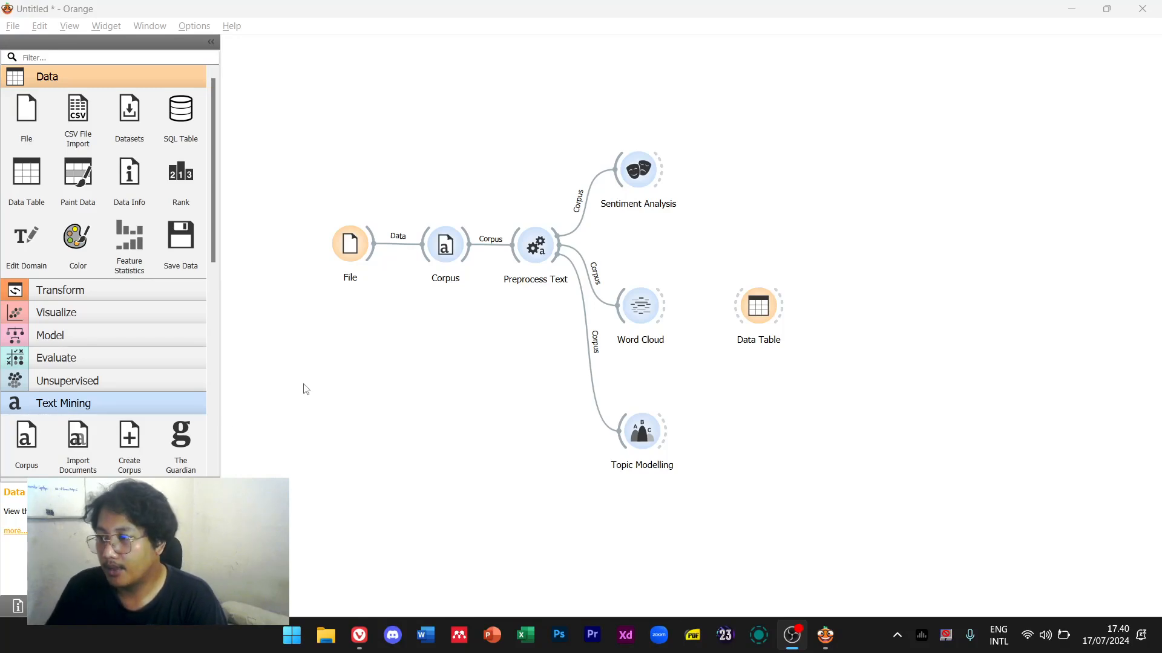
Duplicate the Data Table twice, placing a copy beside Topic Modelling
click(765, 311)
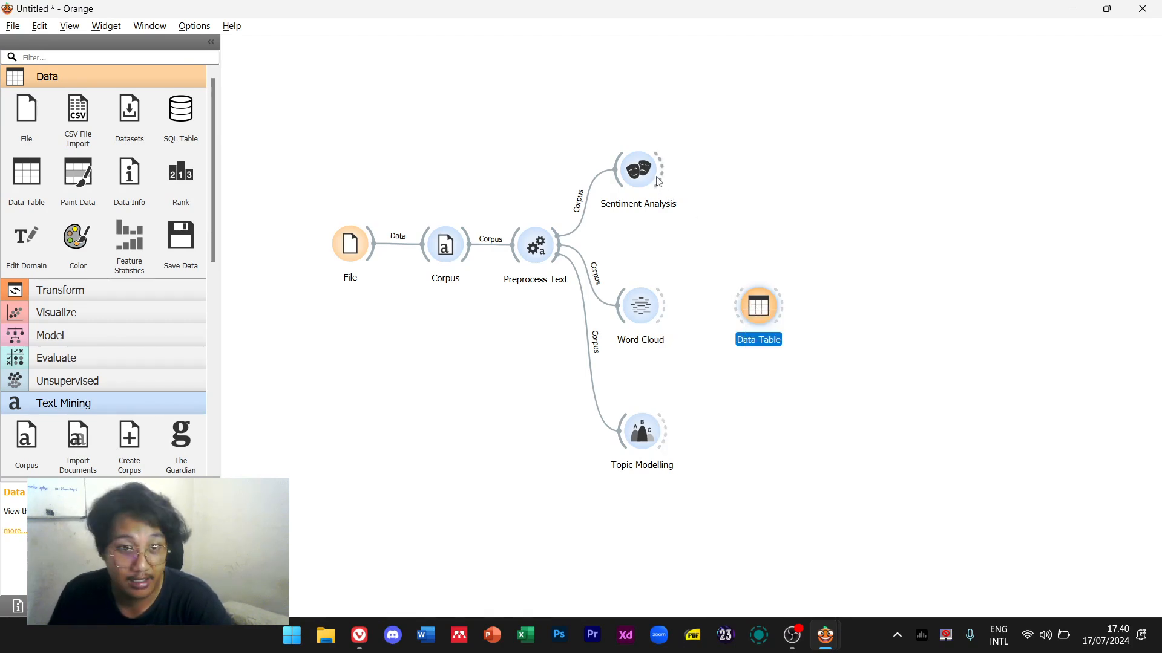
key(ctrl+d)
drag(764, 388, 756, 172)
key(ctrl+d)
click(857, 222)
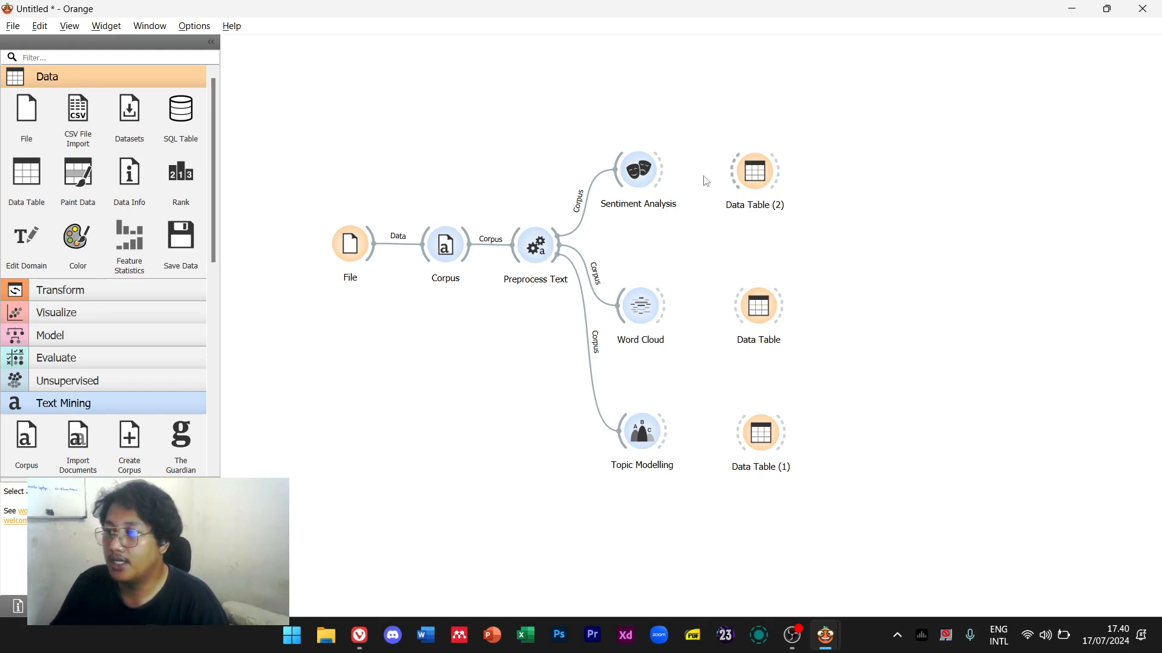
Link Sentiment Analysis to Data Table (2) and view its sentiment scores without class colouring
drag(665, 171, 735, 172)
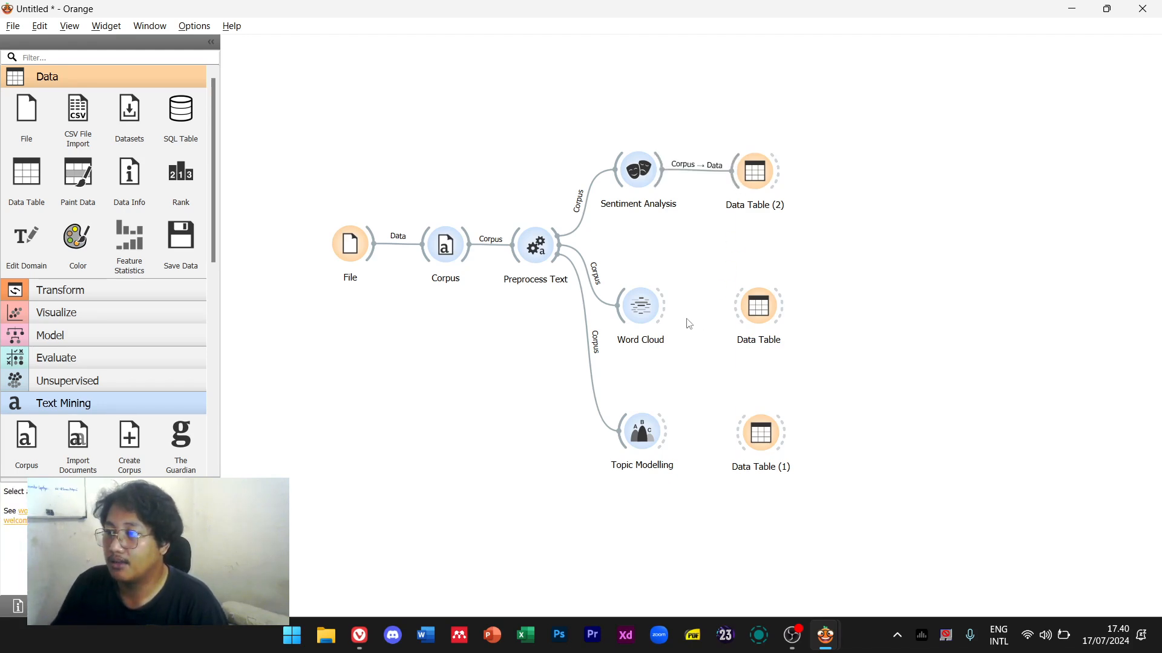
double_click(758, 169)
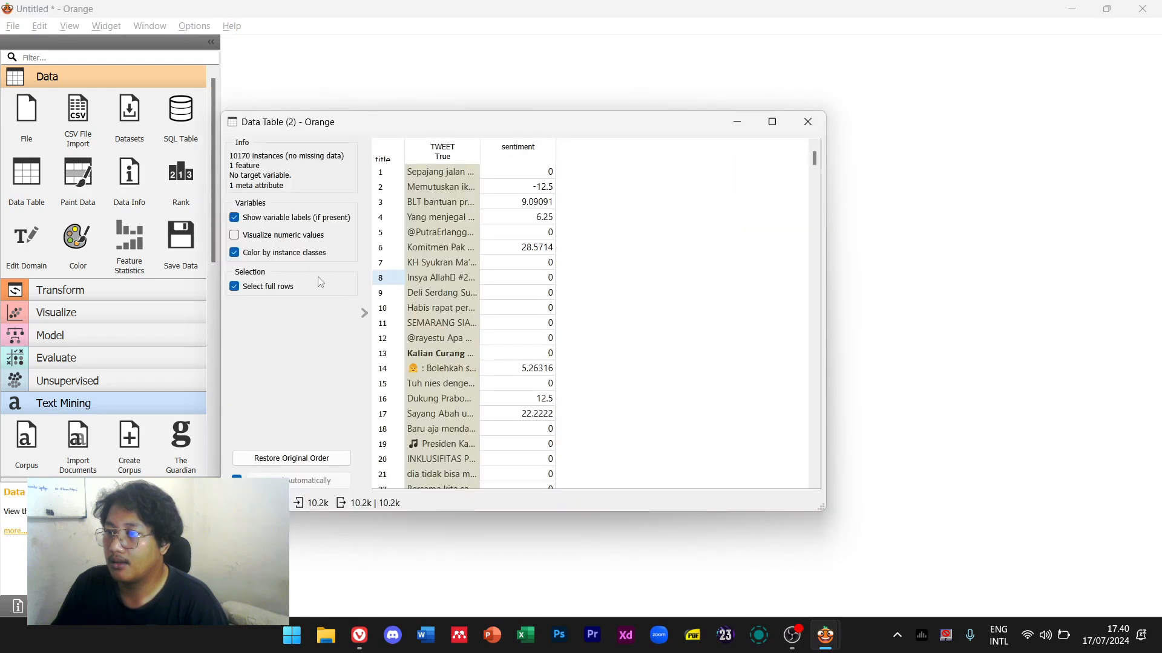
click(312, 256)
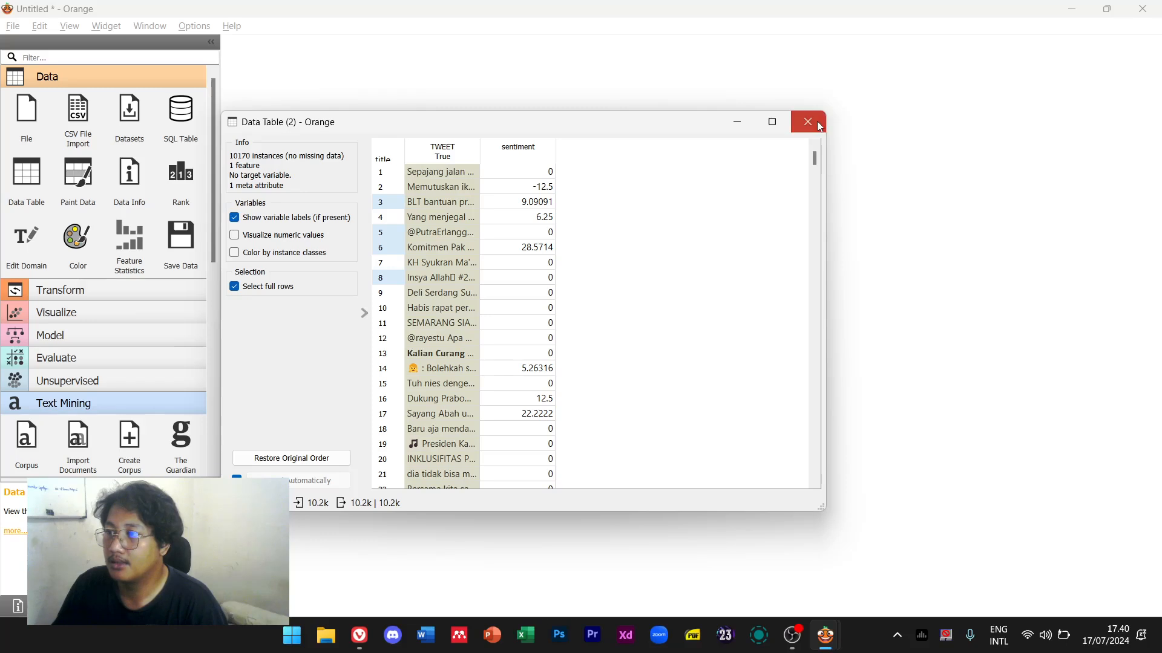
click(816, 123)
Turn off instance-class row colouring in Data Table and Data Table (1), then link Topic Modelling to Data Table (1)
double_click(745, 290)
click(316, 223)
click(316, 223)
click(808, 121)
double_click(776, 433)
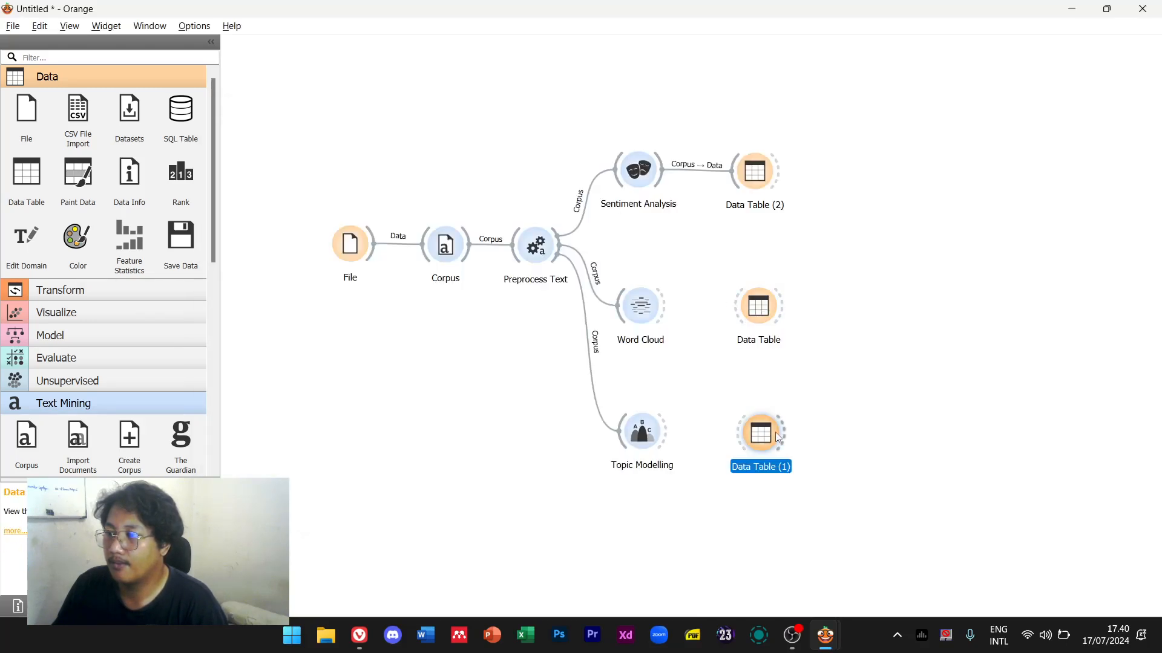
click(305, 223)
click(808, 122)
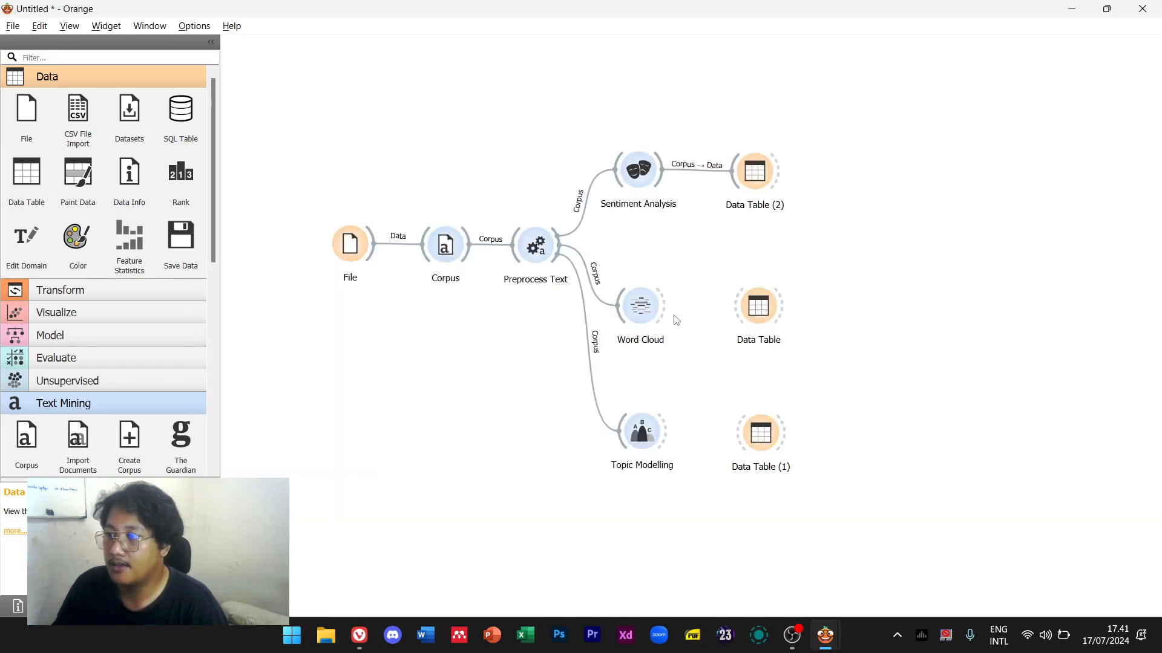
drag(665, 433, 741, 436)
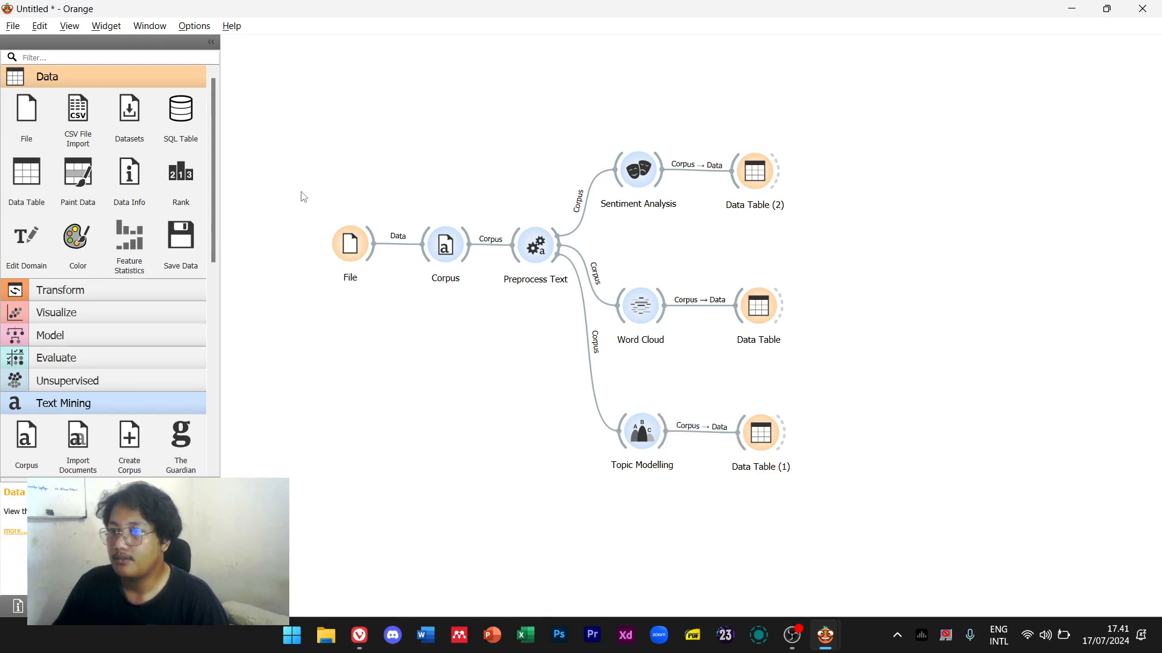
Search the widget list for 'image' and 'picture', then clear the search
click(137, 61)
text(iamge)
key(ctrl+a)
text(imag)
key(ctrl+a)
text(p)
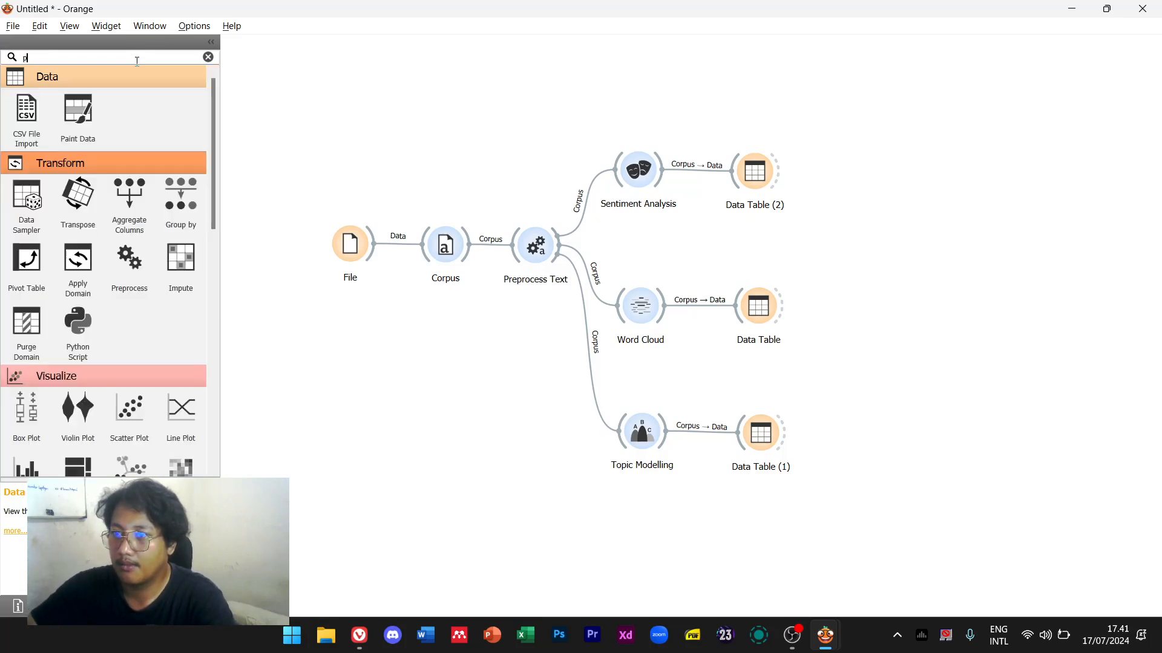
text(ictur)
key(ctrl+a)
key(BackSpace)
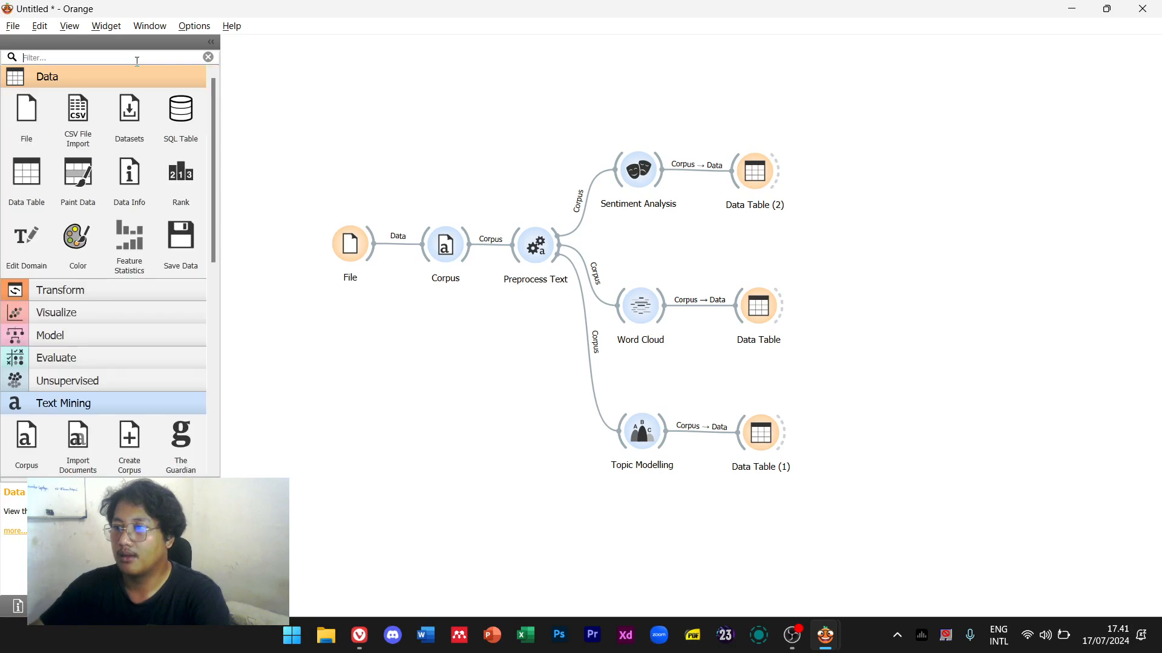
Save the word cloud image as 'word cloud' in Documents > NodeXL orang > wordings, then close it
double_click(642, 310)
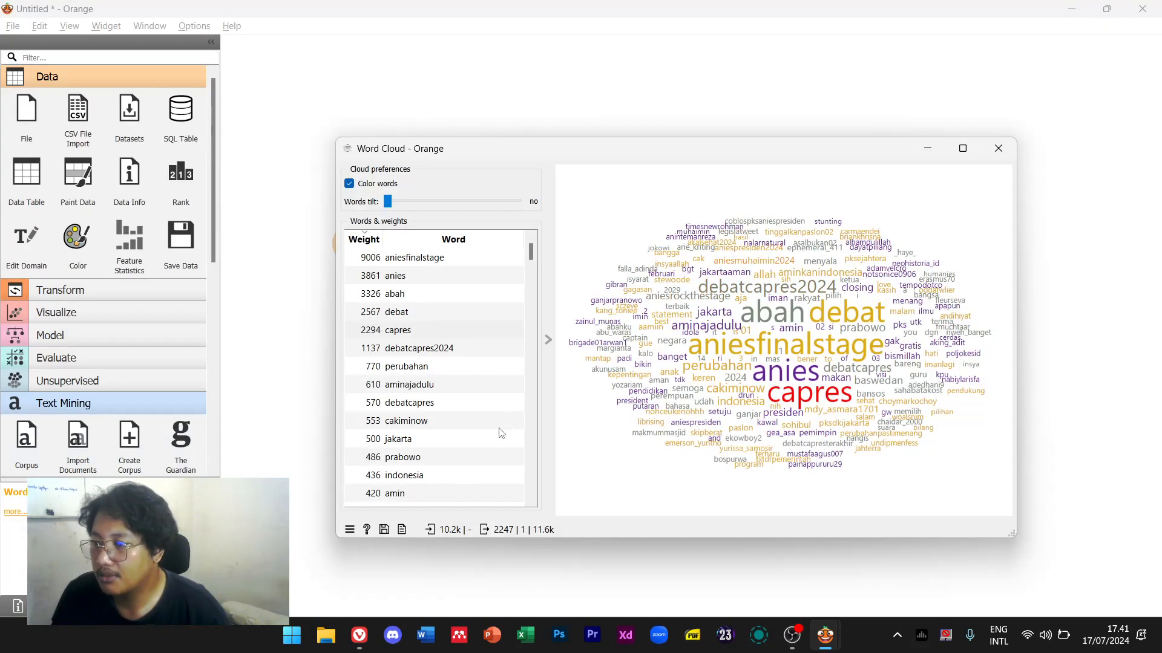
click(351, 530)
mouse_move(393, 454)
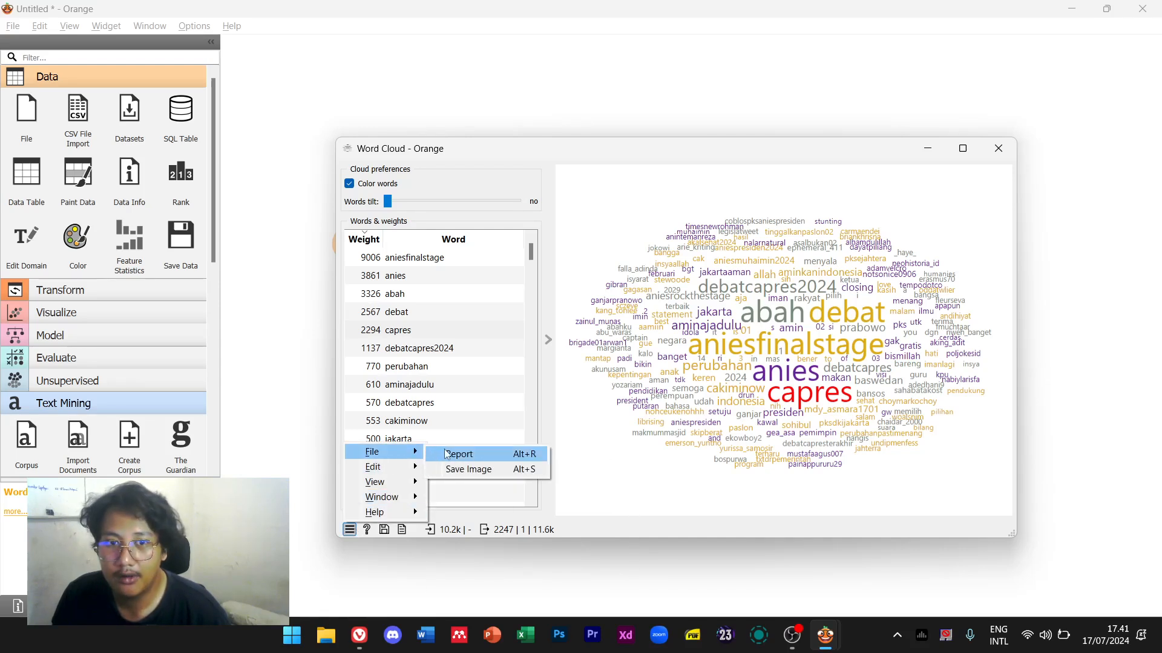
click(479, 471)
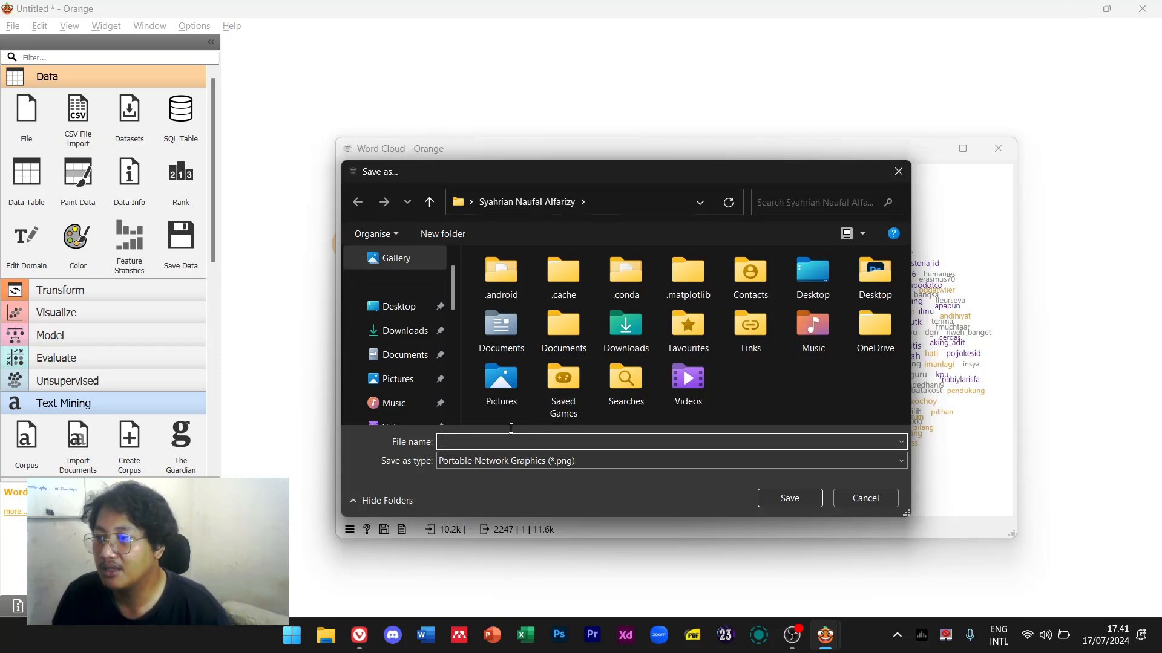
scroll(409, 376, down, 1)
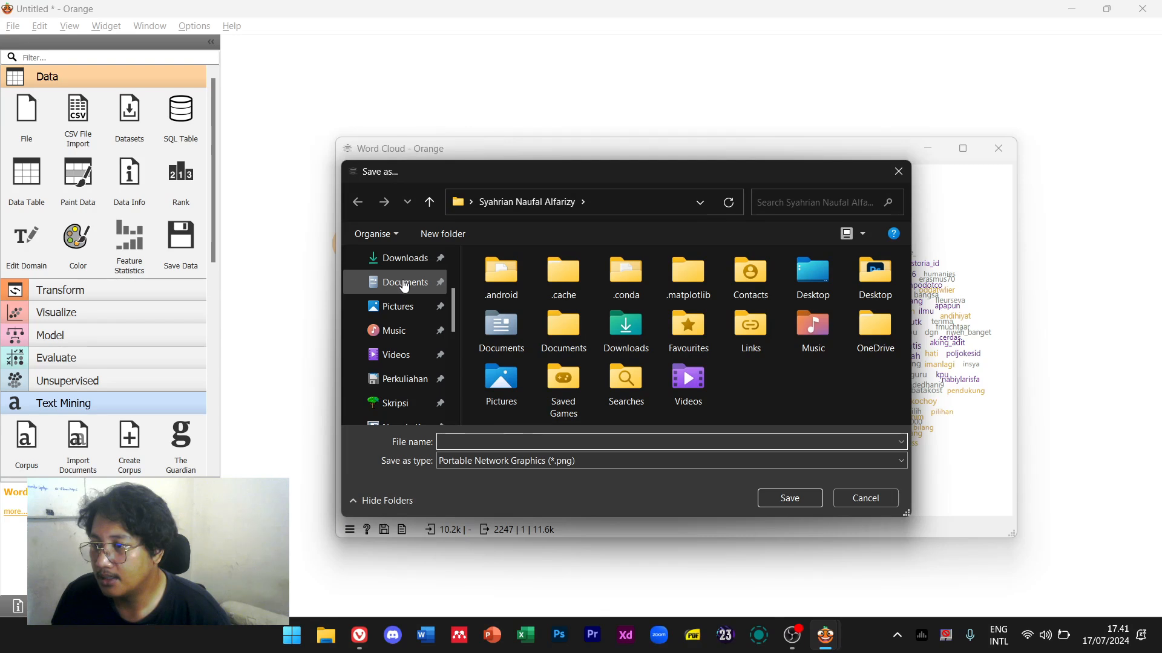
click(404, 285)
double_click(535, 377)
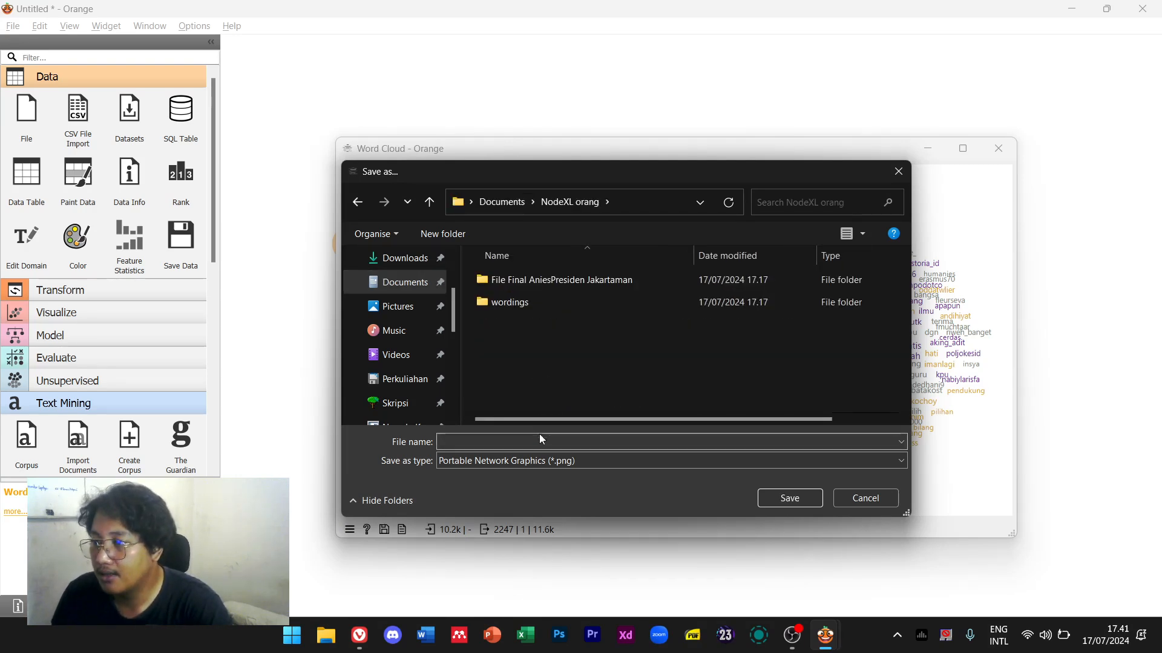
double_click(537, 302)
click(515, 441)
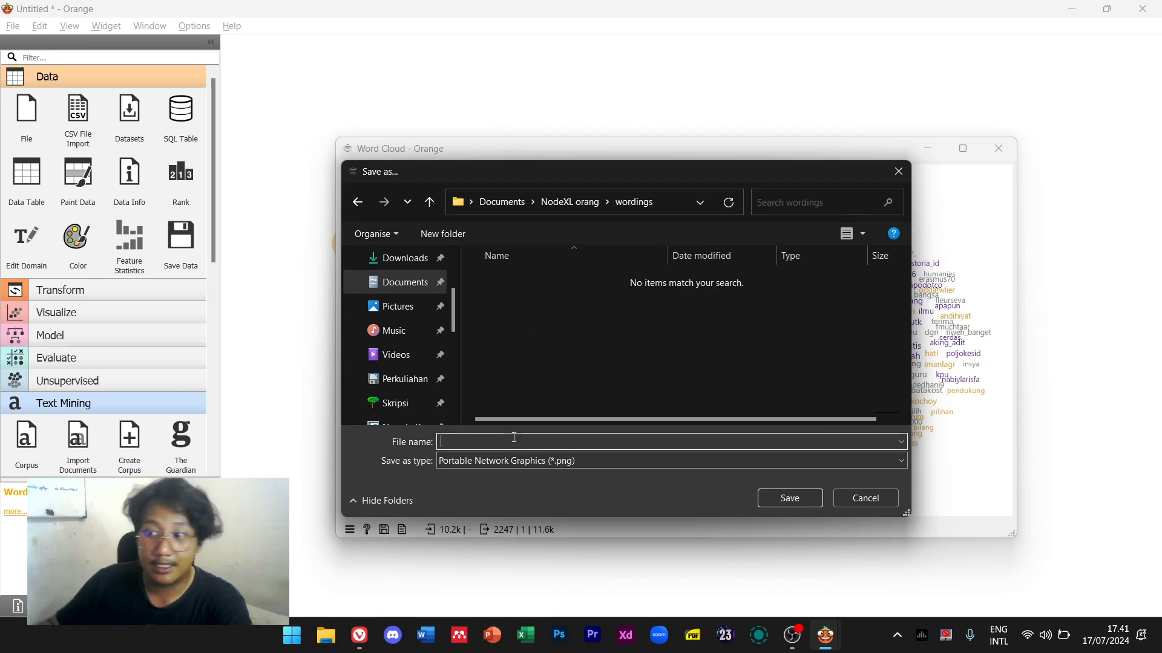
text(wor)
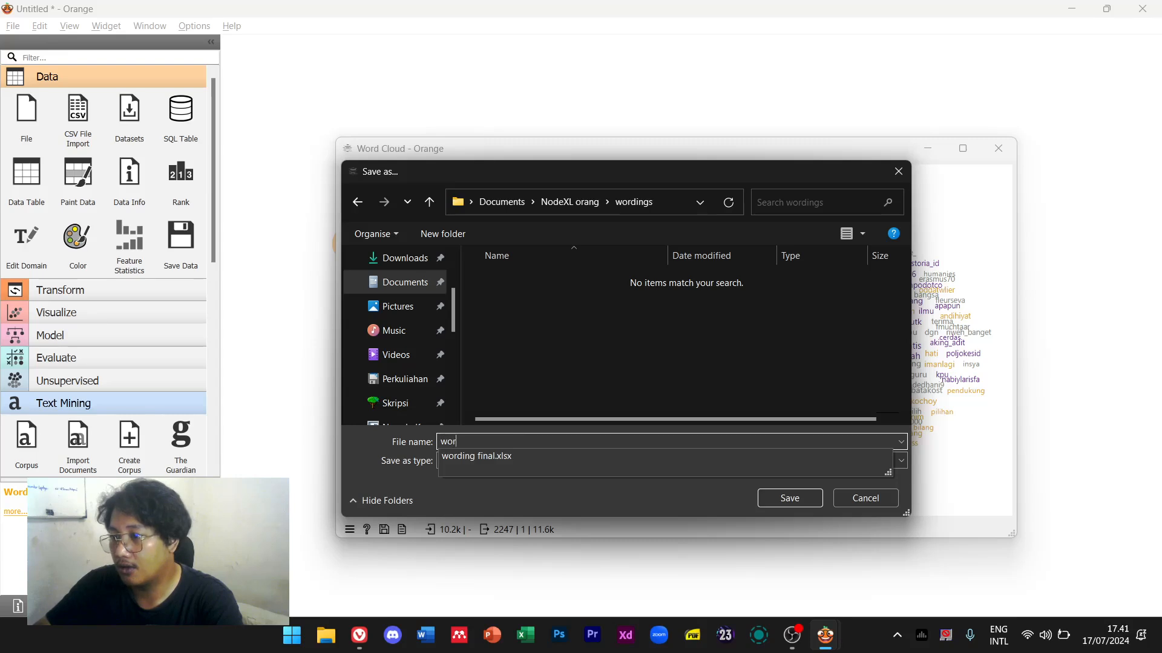
text(d cloud)
key(Return)
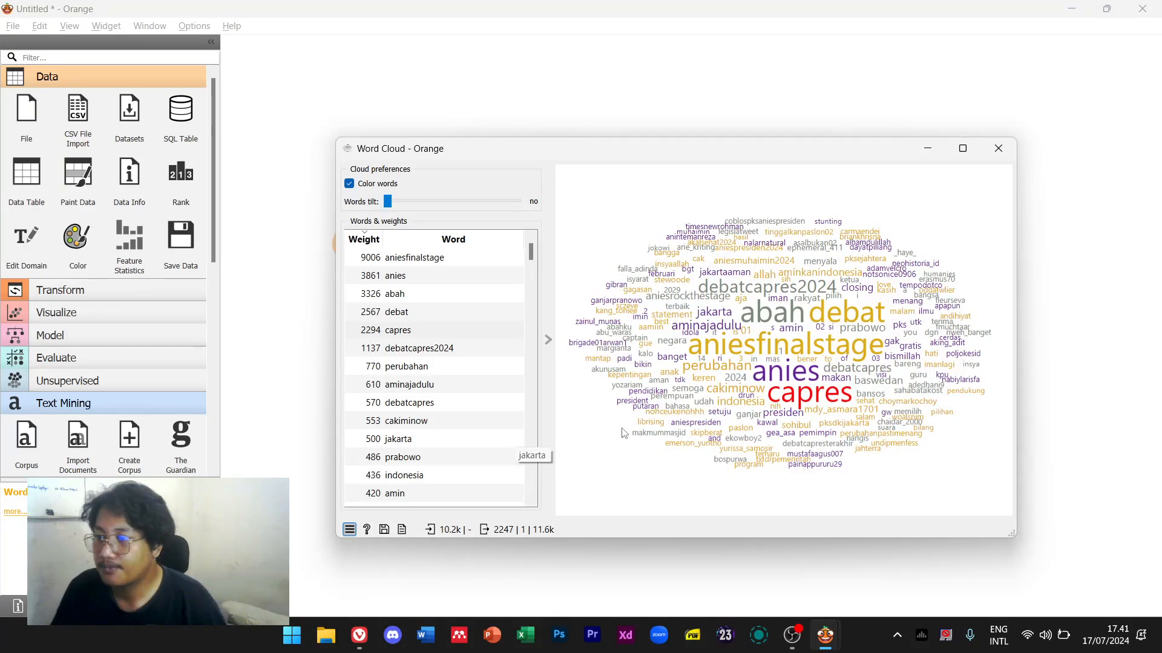
click(999, 148)
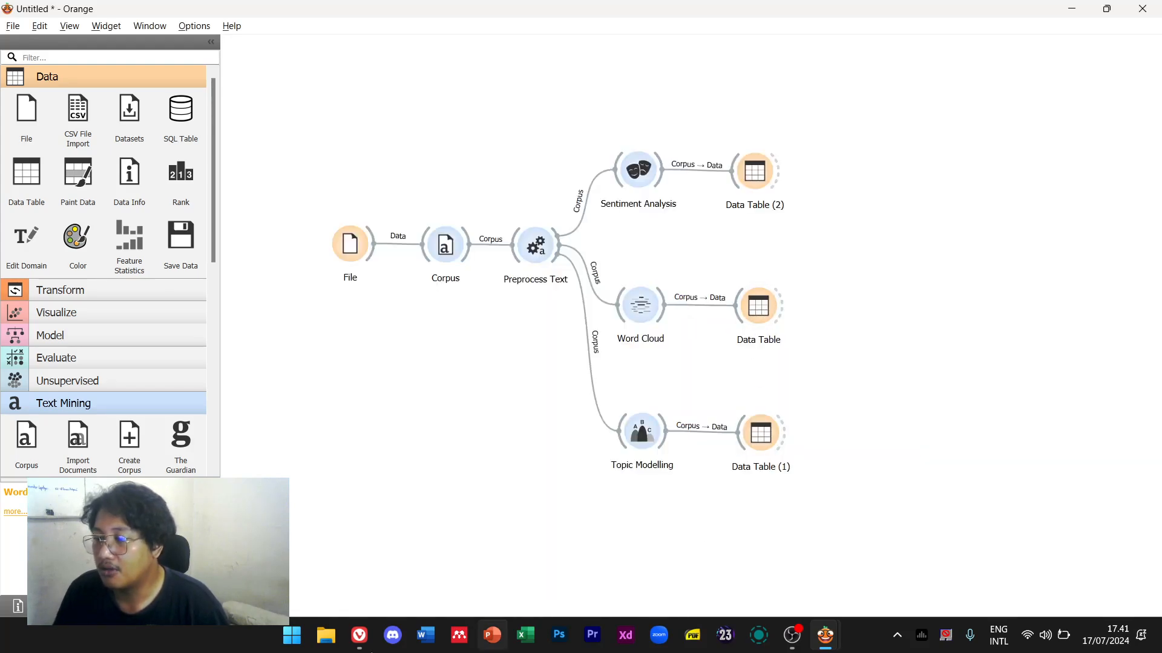
Review the tweets in the Data Table after Word Cloud, then delete that table
key(alt+Tab)
double_click(758, 320)
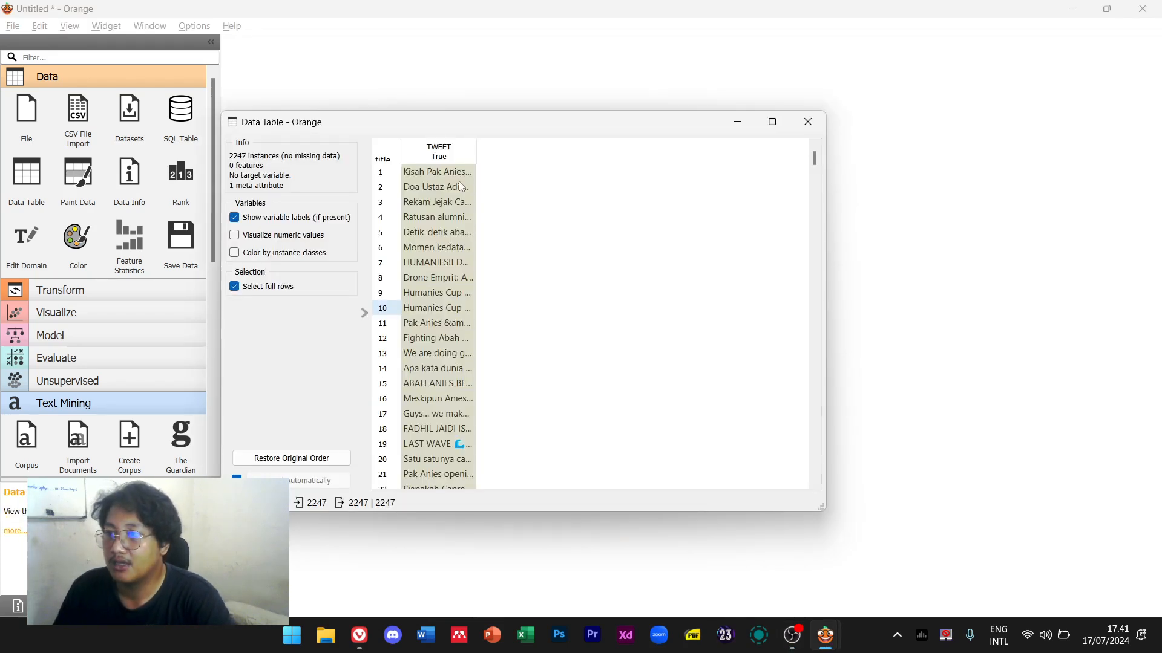
click(461, 186)
scroll(469, 288, down, 20)
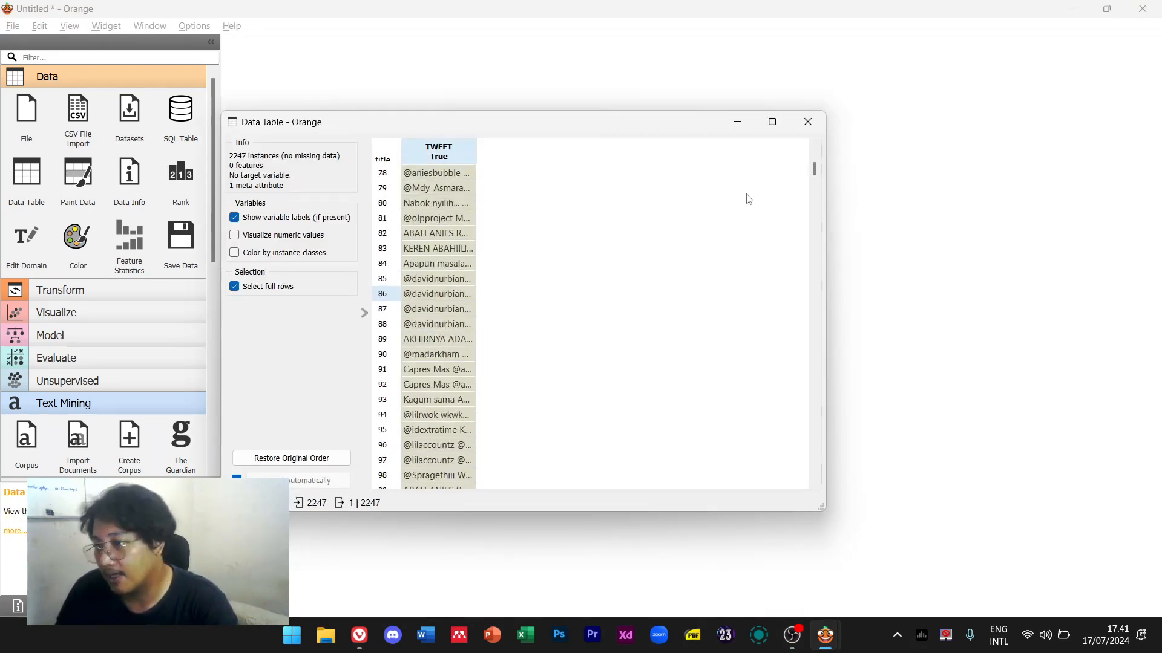
click(808, 122)
click(762, 305)
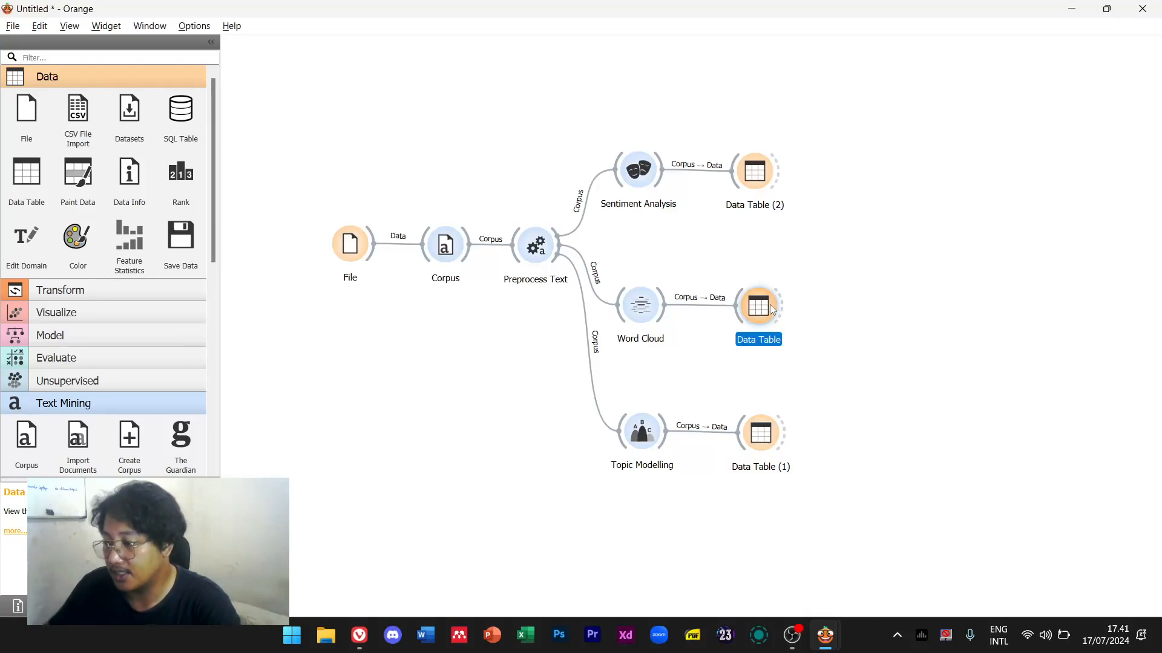
key(Delete)
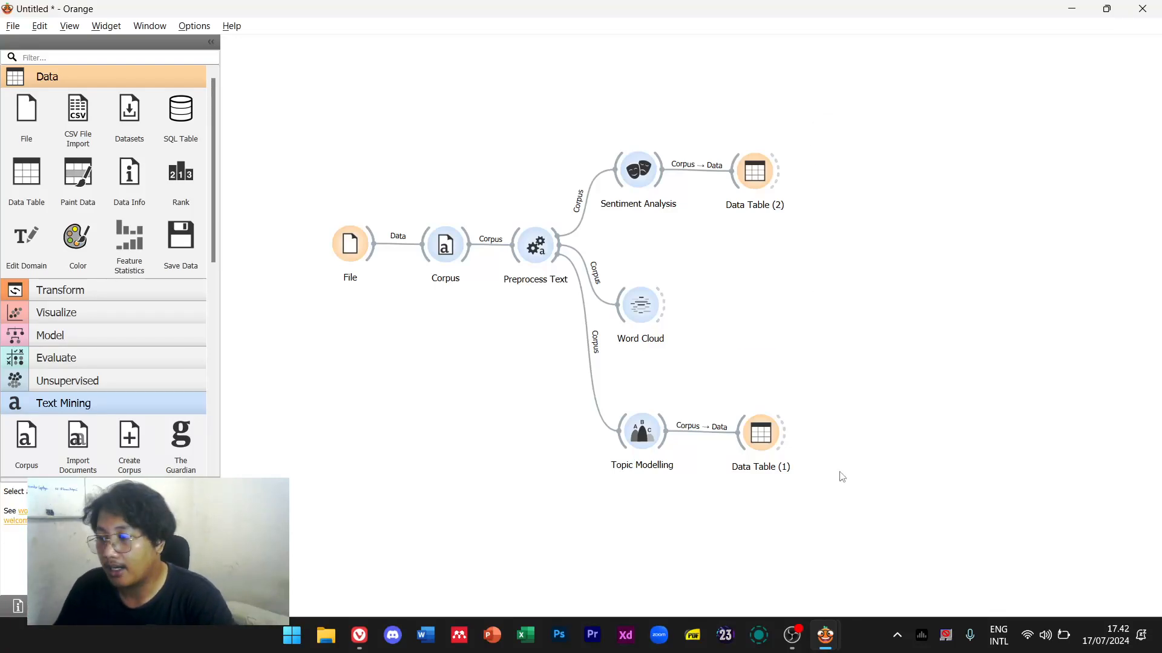
Inspect the topic scores in Data Table (1), then reopen the Topic Modelling results for the 10 LDA topics
double_click(759, 446)
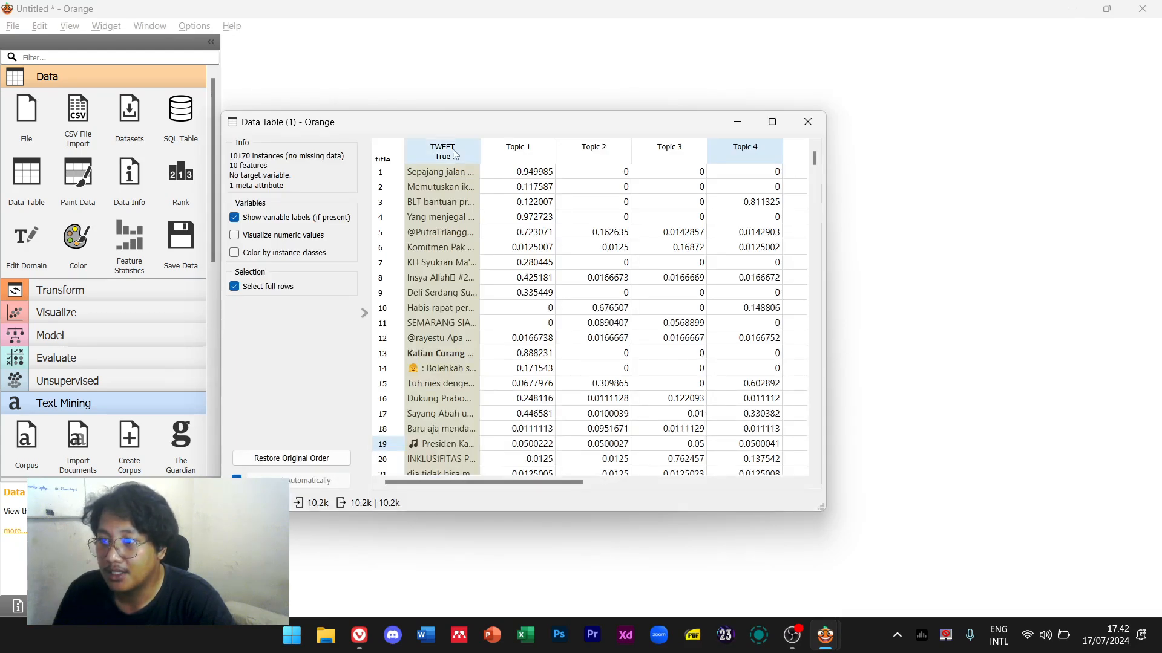
click(281, 236)
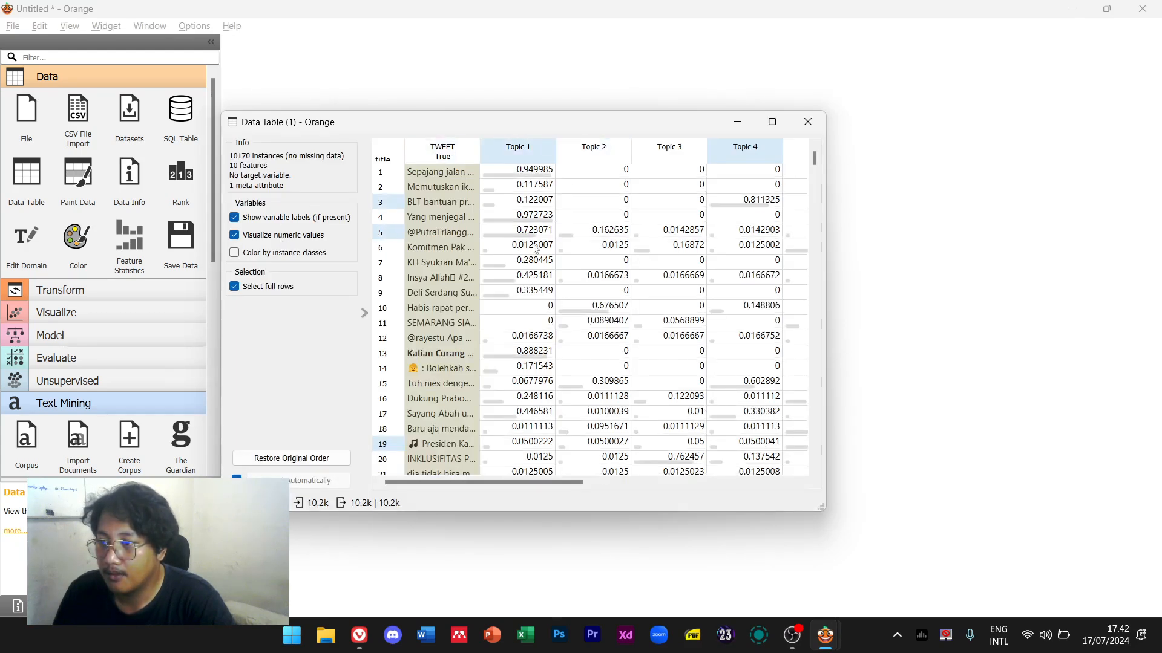
scroll(536, 248, down, 2)
click(276, 236)
scroll(484, 272, up, 2)
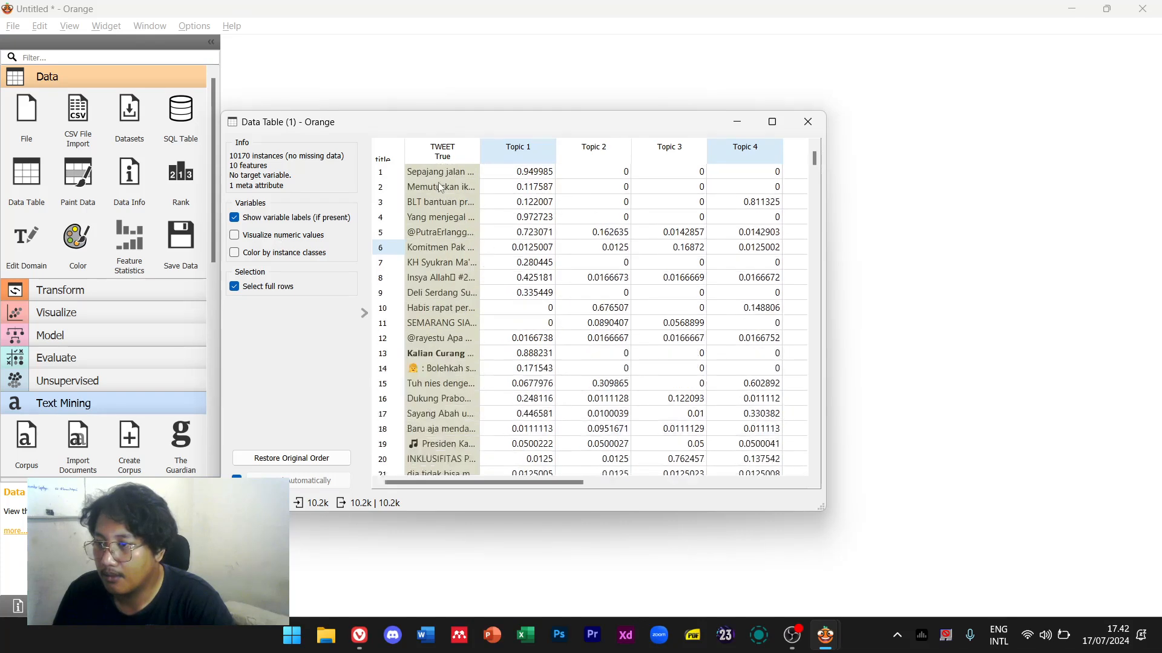
click(433, 154)
click(807, 122)
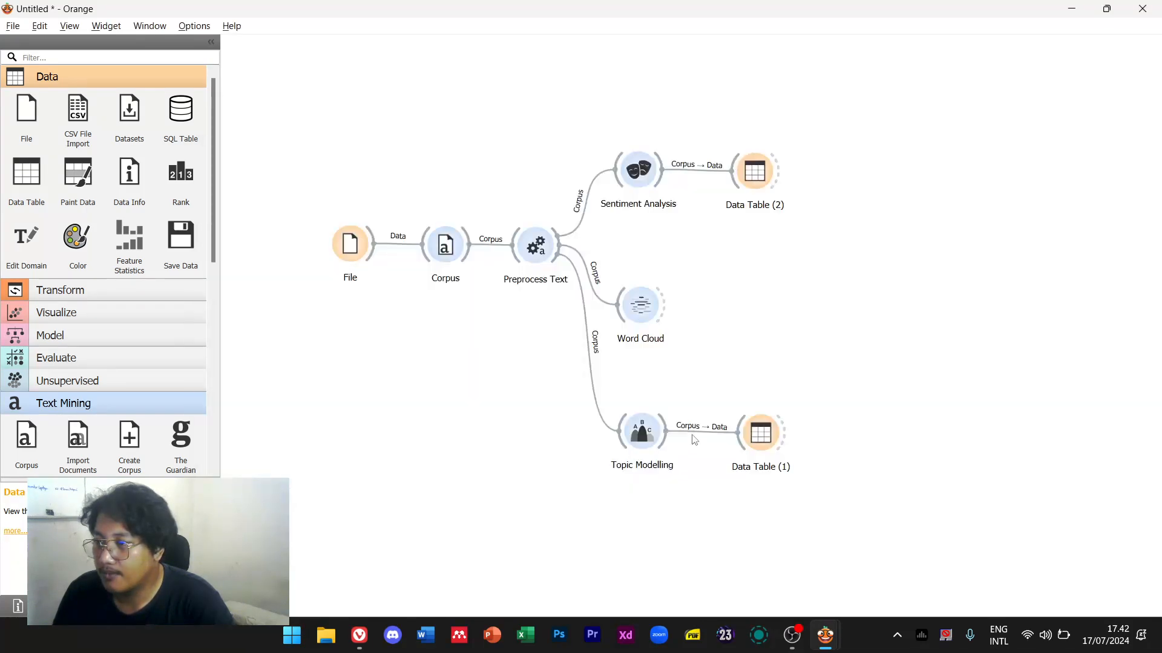
double_click(648, 438)
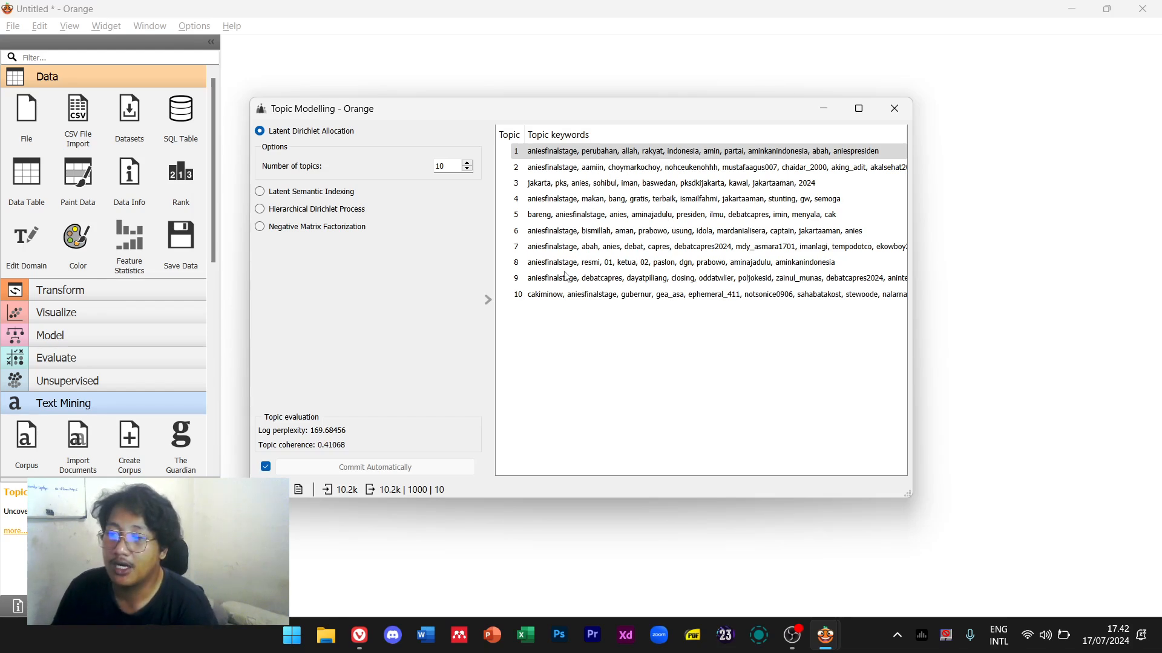
right_click(260, 421)
mouse_move(314, 427)
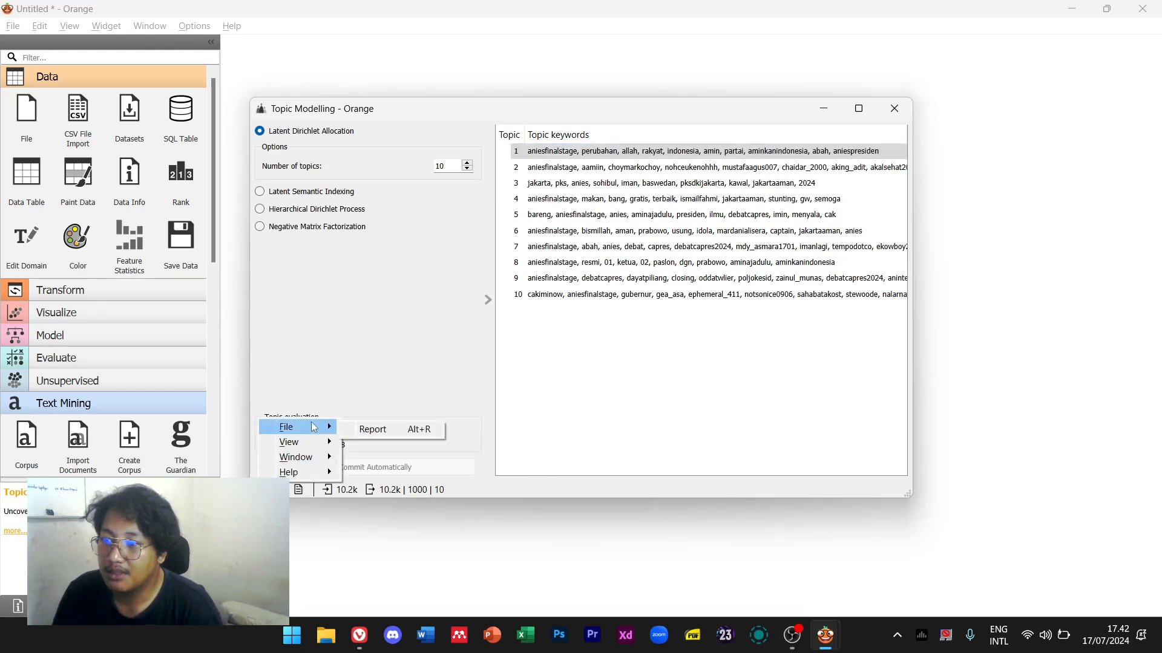
click(674, 366)
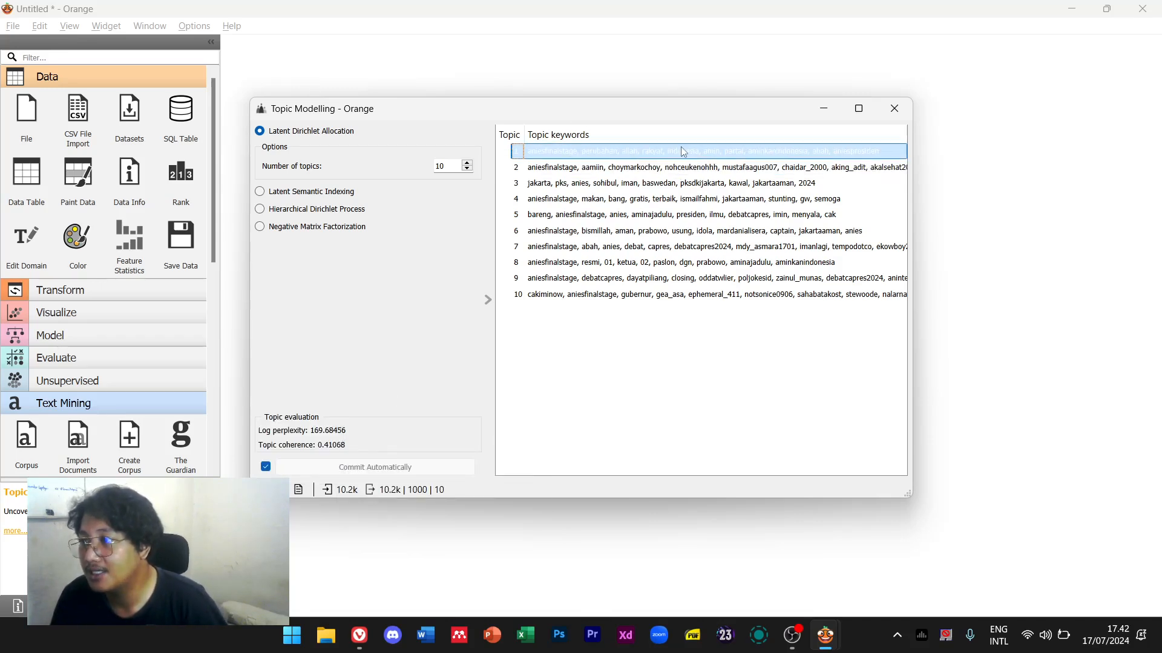
click(482, 302)
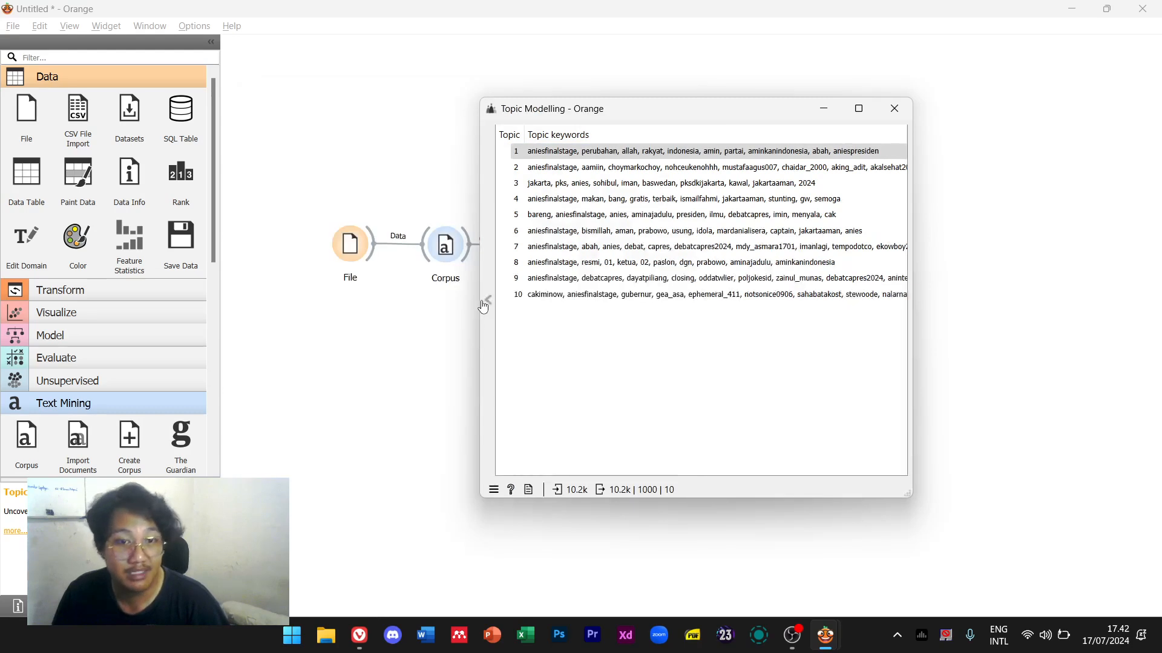
click(885, 115)
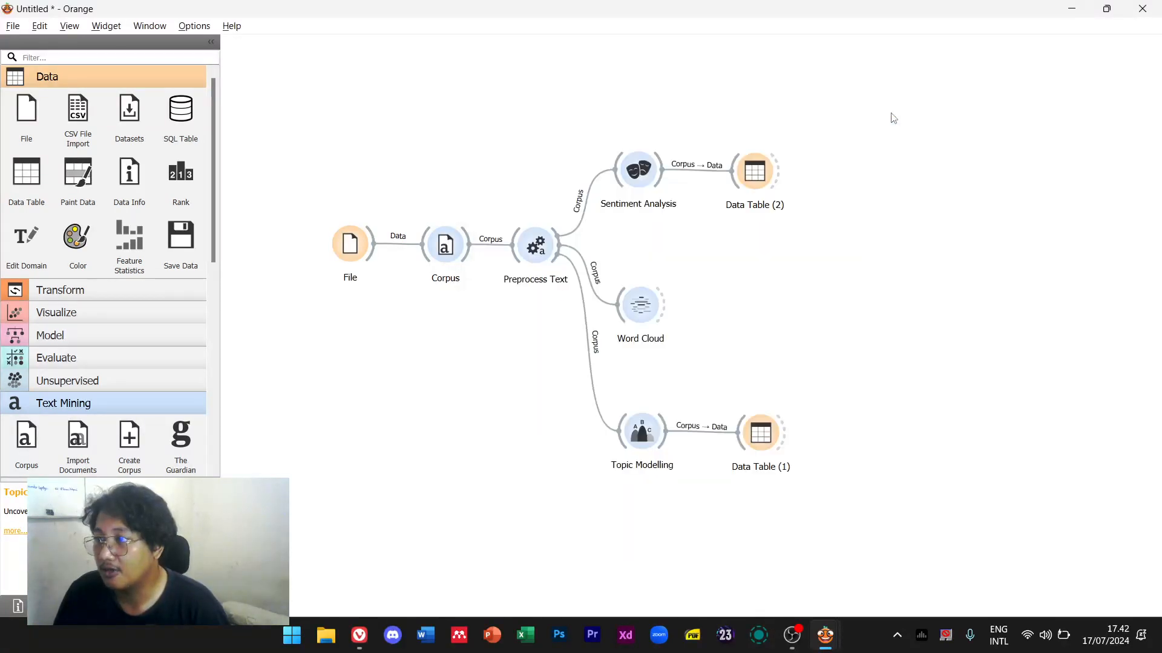
Open Data Table (2) full screen, sort by sentiment lowest first, and widen the TWEET column
double_click(758, 172)
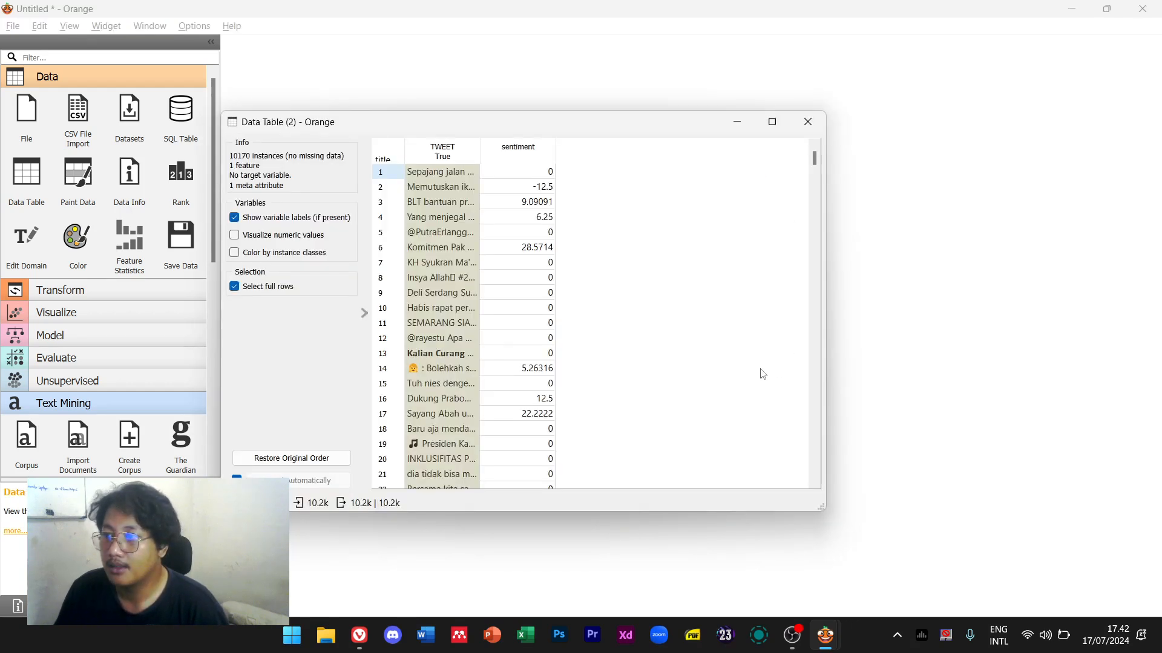
click(527, 150)
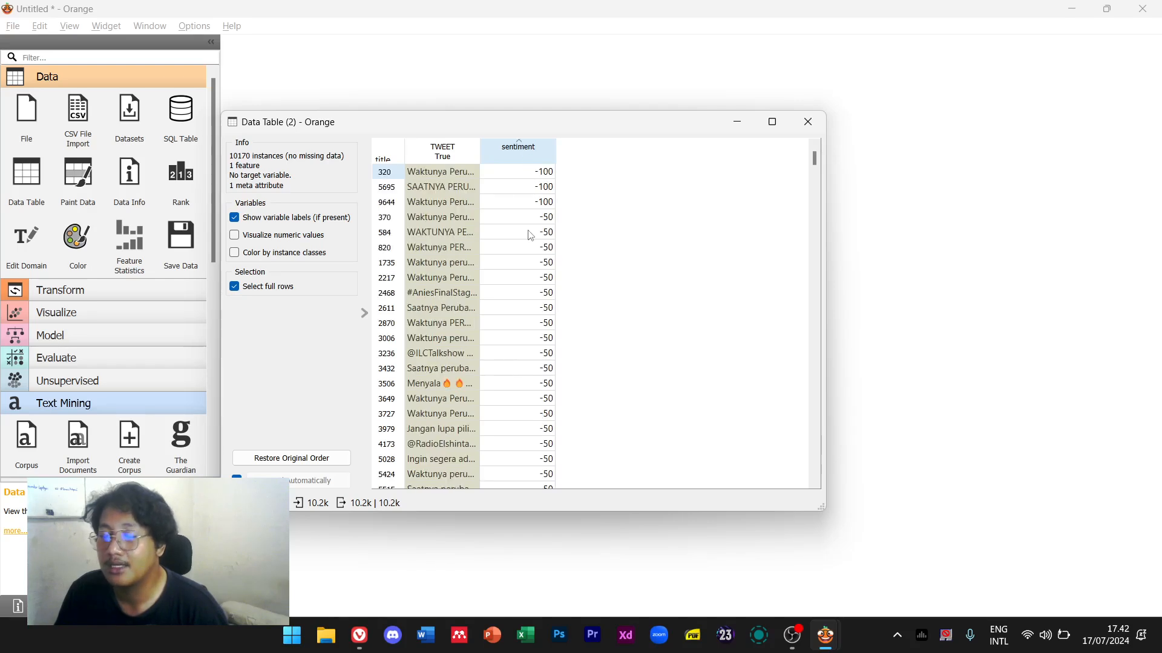
click(540, 175)
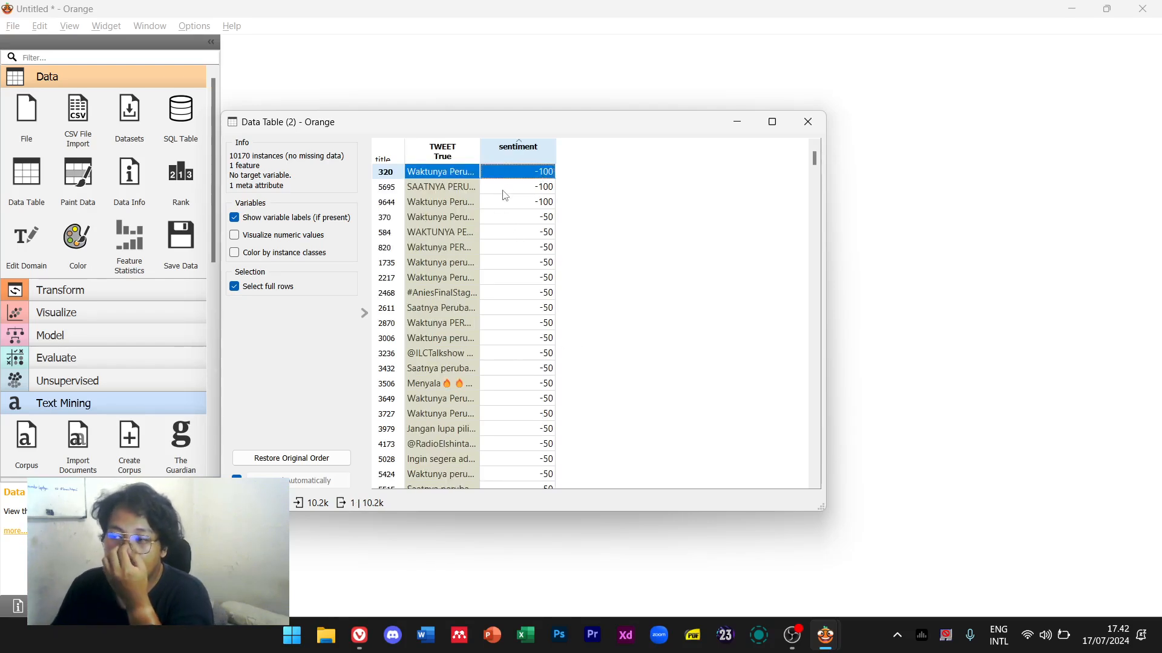
click(772, 121)
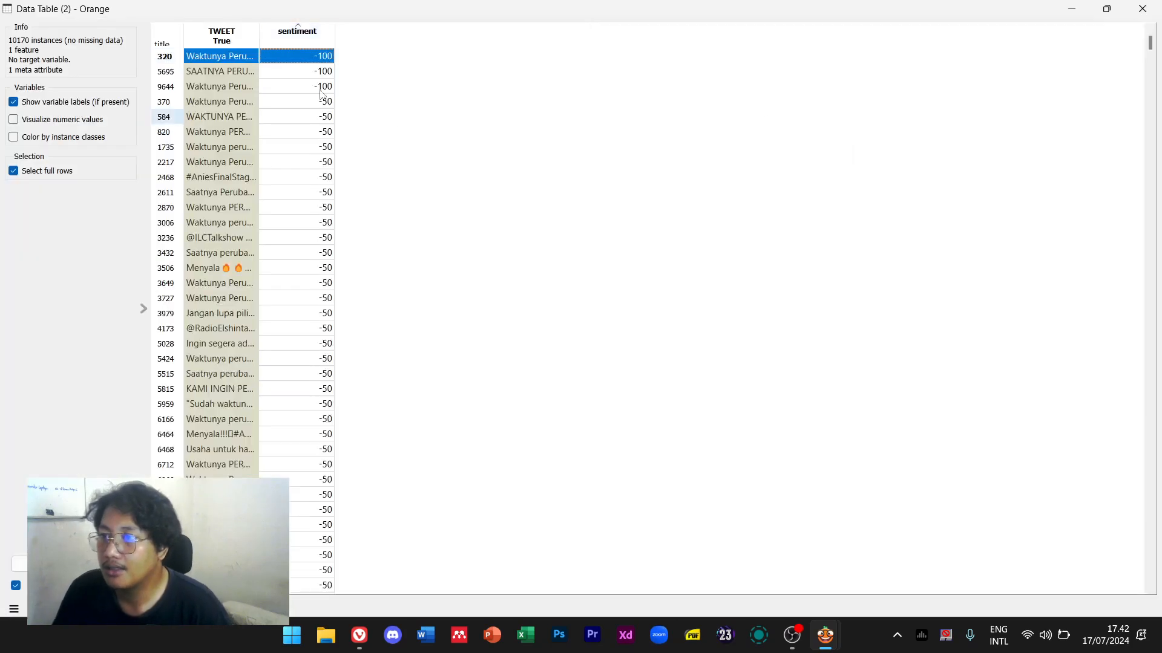
click(252, 38)
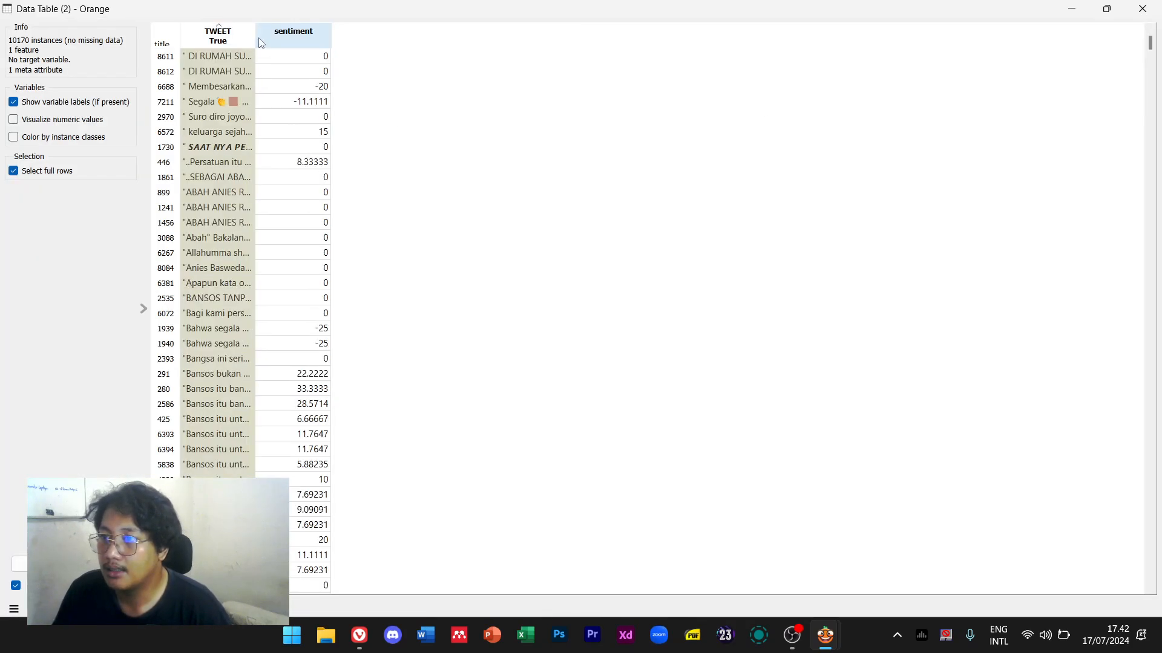
click(295, 35)
drag(255, 34, 547, 35)
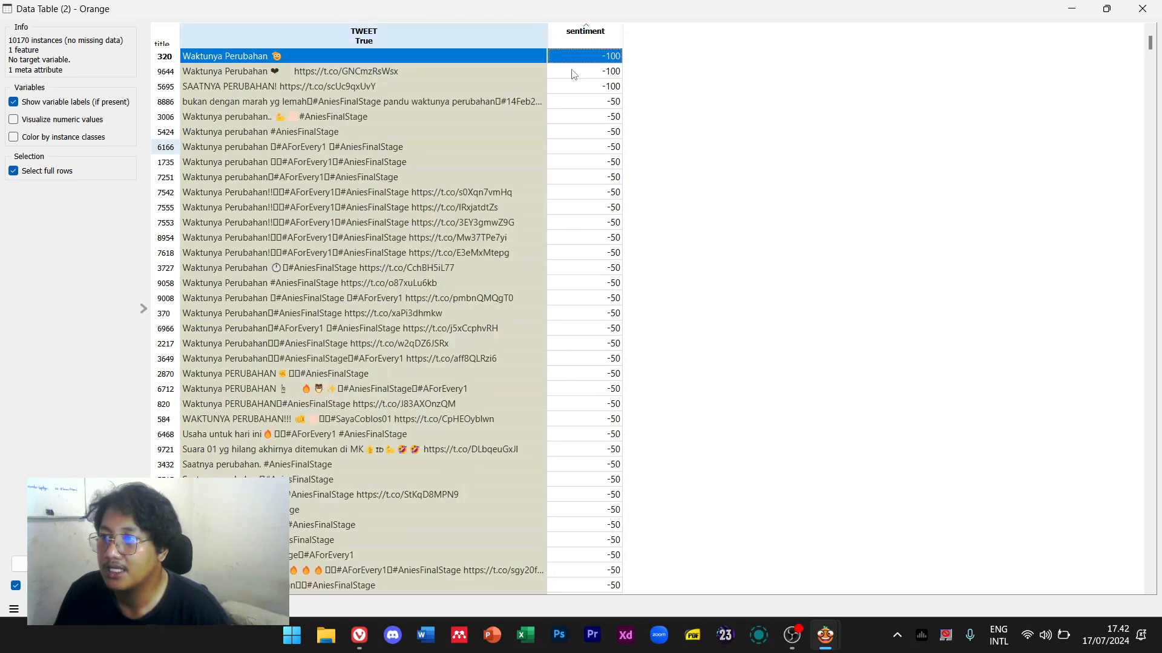
Compare the most positive and most negative tweets, scroll through rows around 6593, and close the table
click(584, 37)
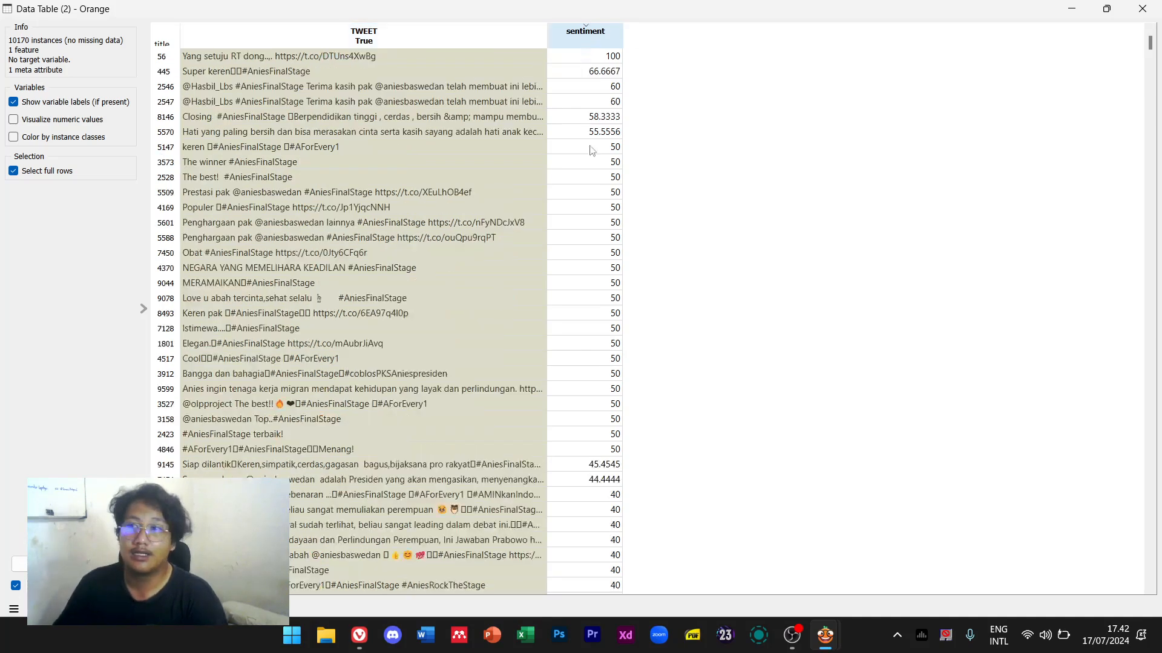
click(390, 56)
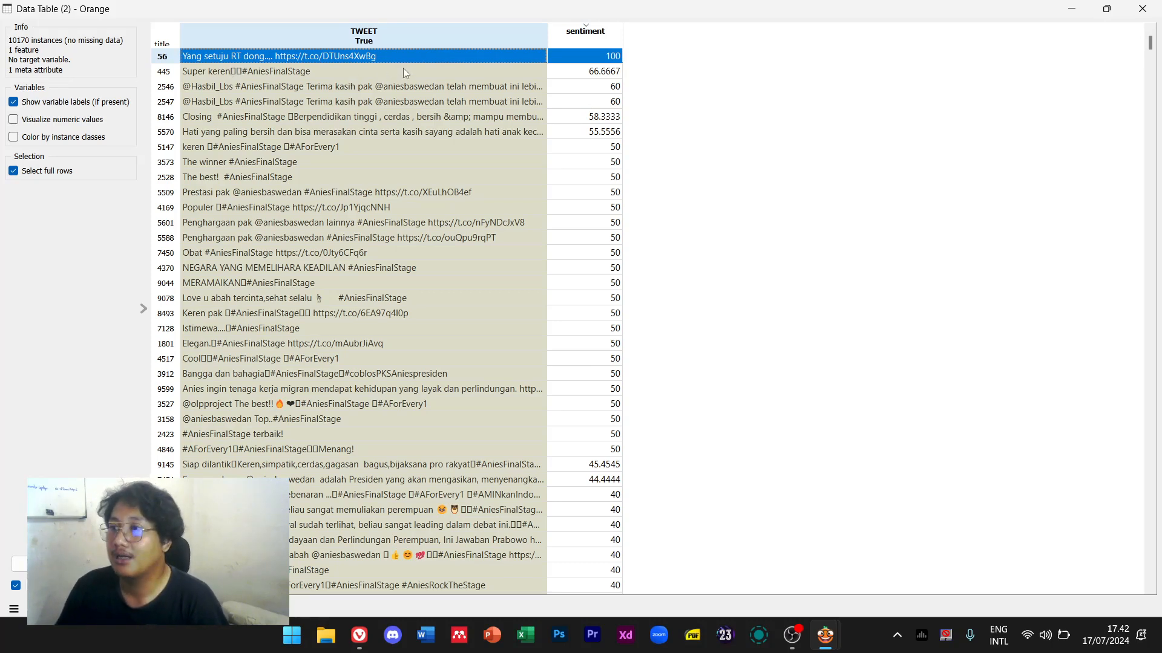
click(585, 34)
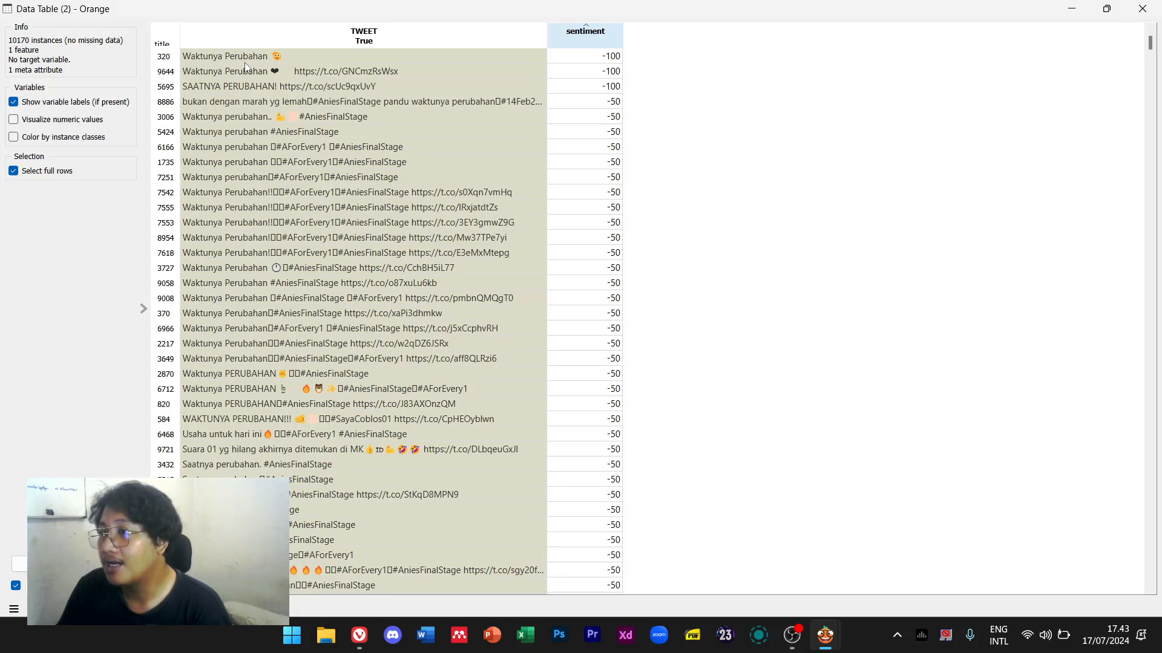
click(587, 58)
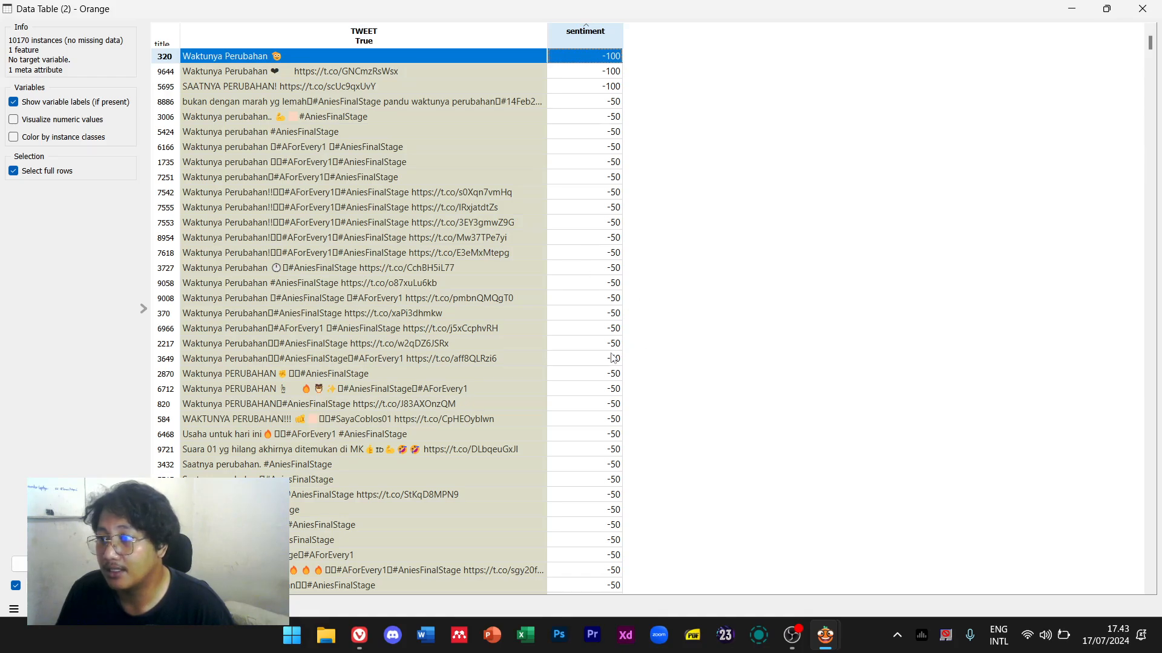
scroll(556, 314, down, 5)
scroll(531, 412, down, 9)
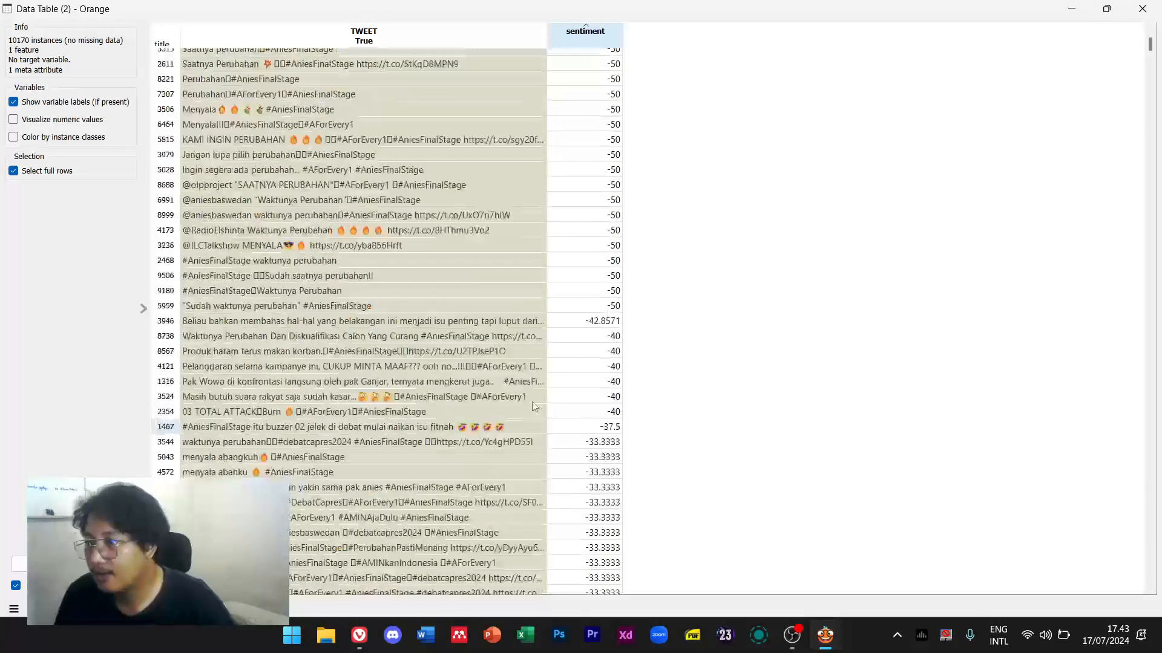
click(524, 362)
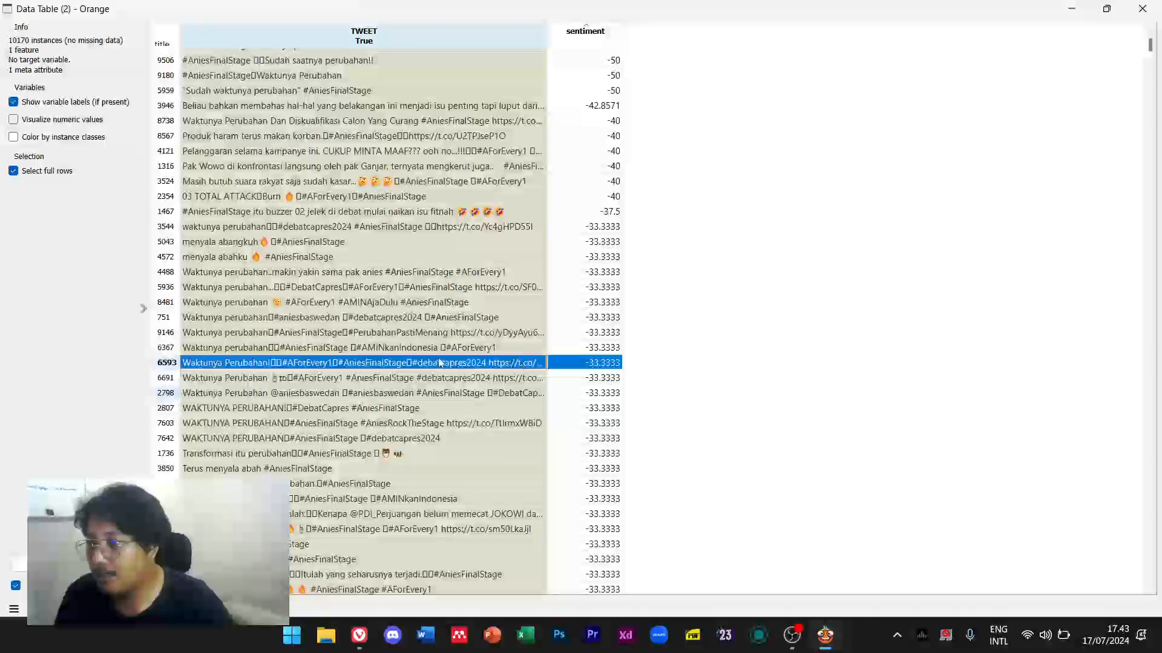
scroll(436, 362, down, 20)
scroll(436, 359, down, 15)
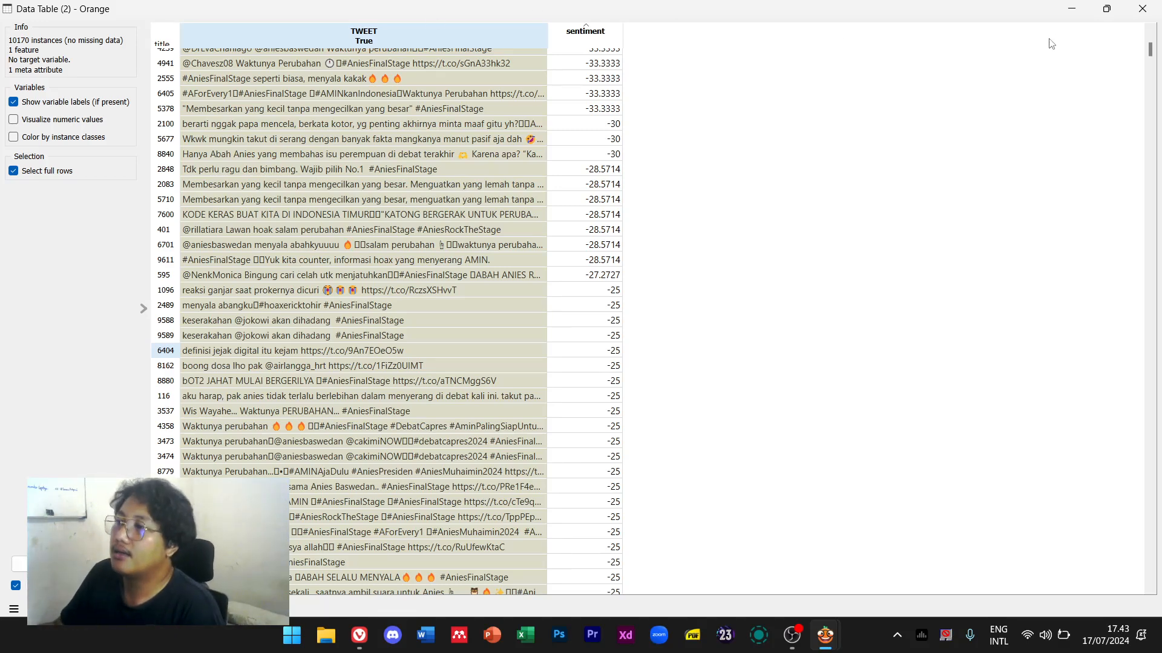
click(1142, 8)
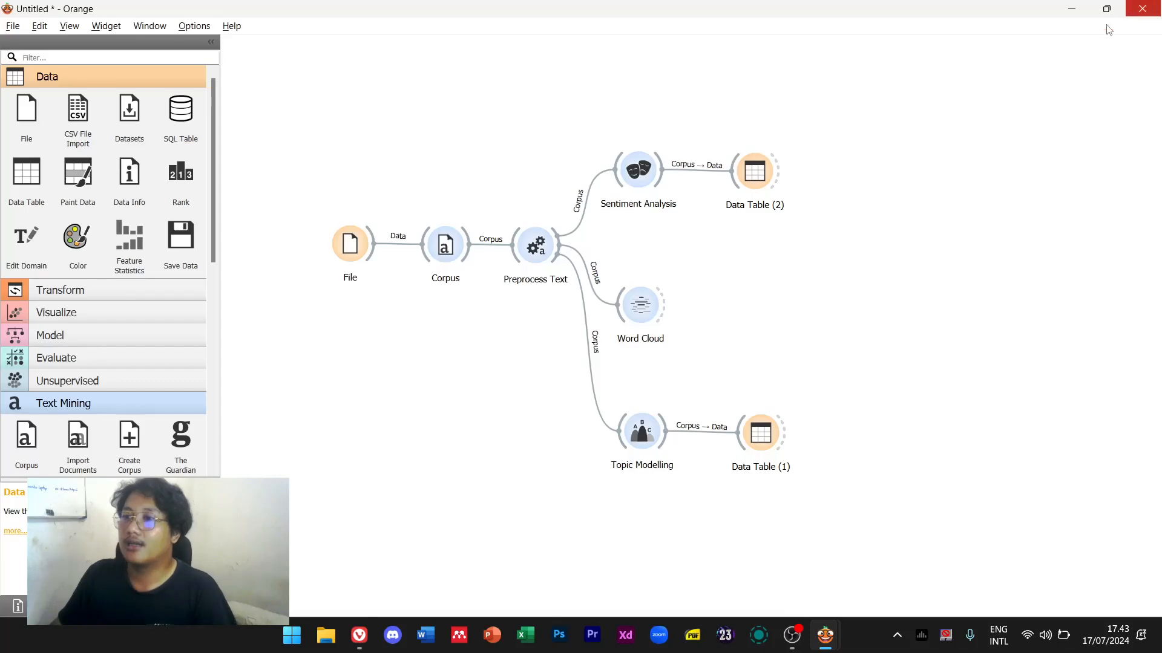
double_click(548, 256)
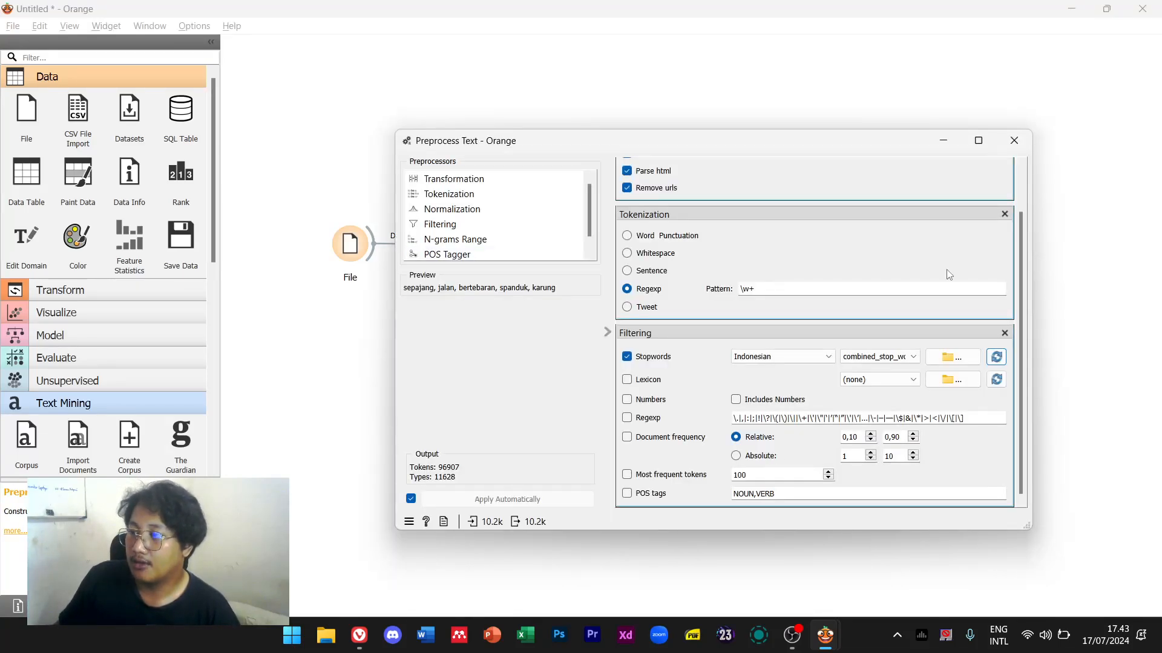
click(1016, 143)
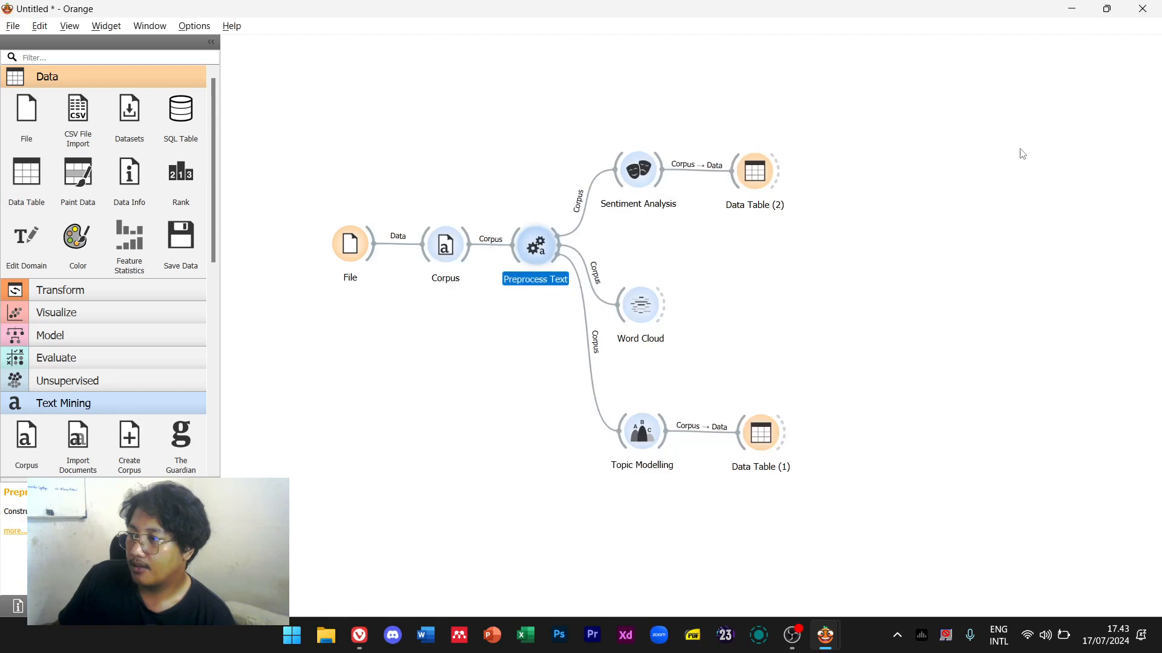
double_click(640, 171)
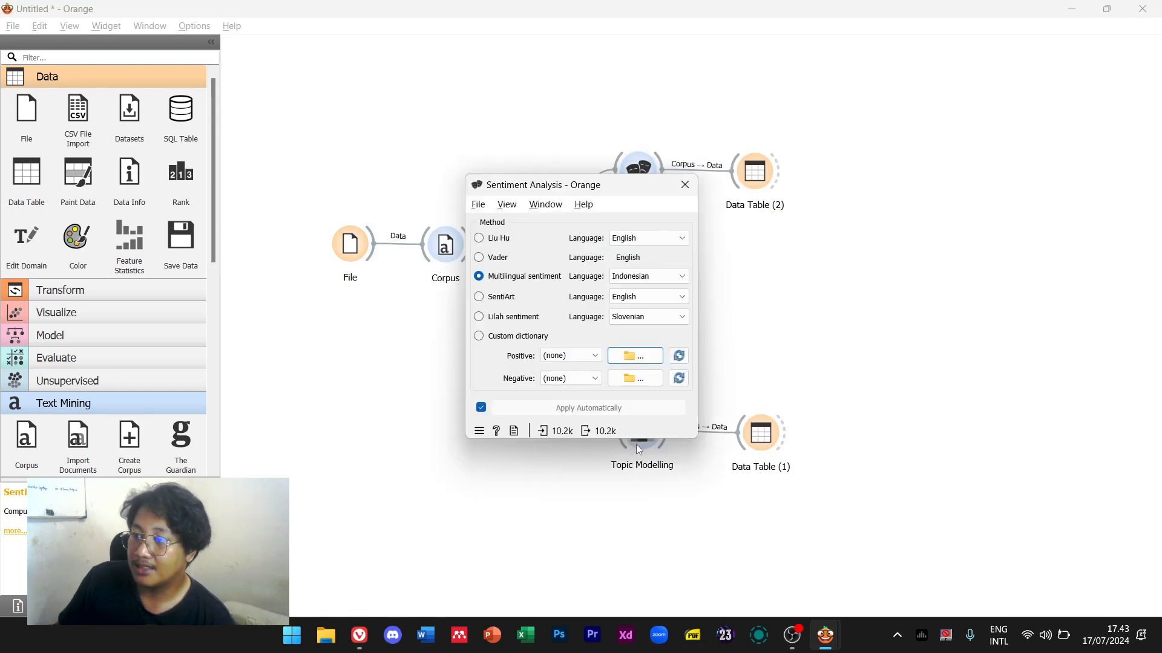
click(565, 356)
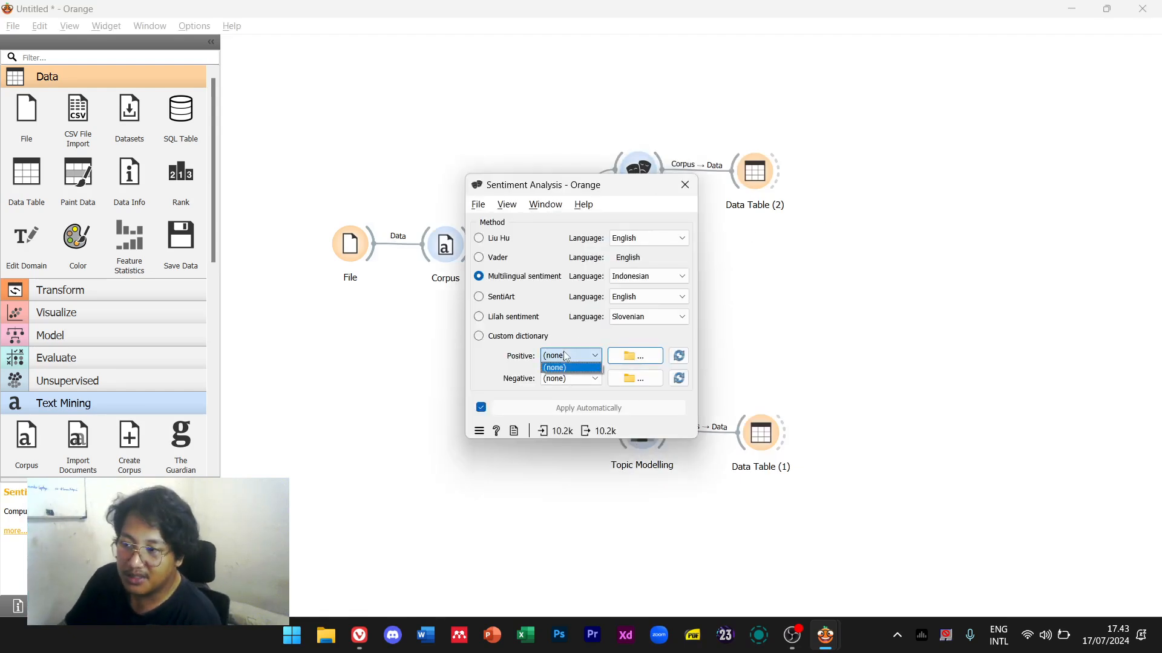
click(512, 380)
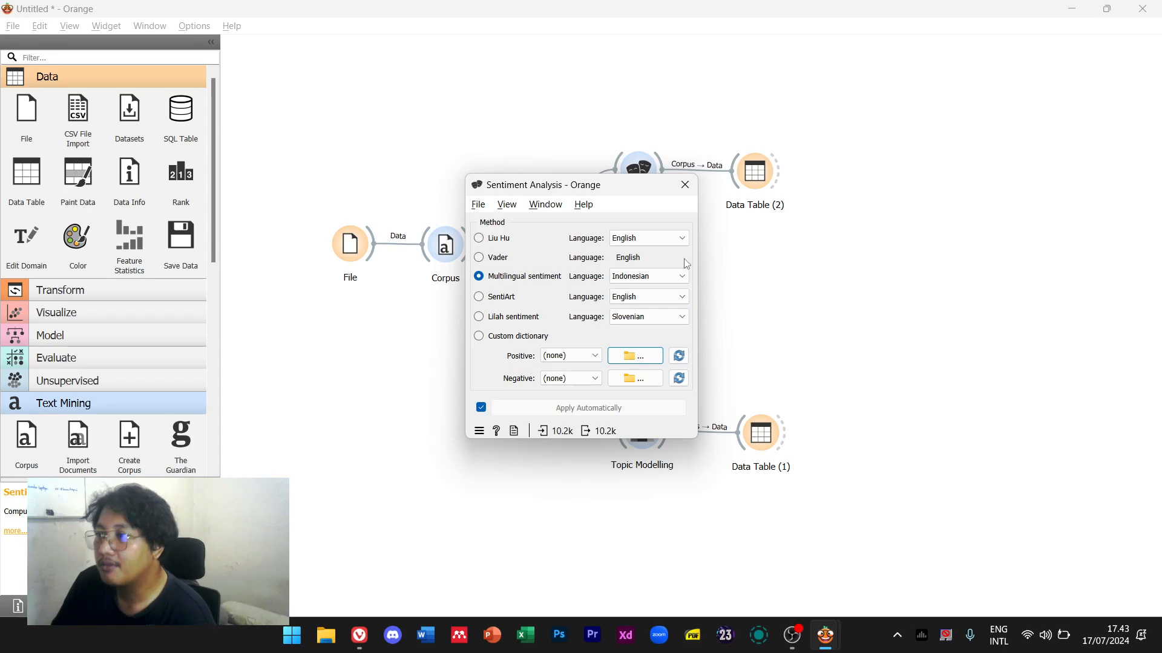
click(679, 189)
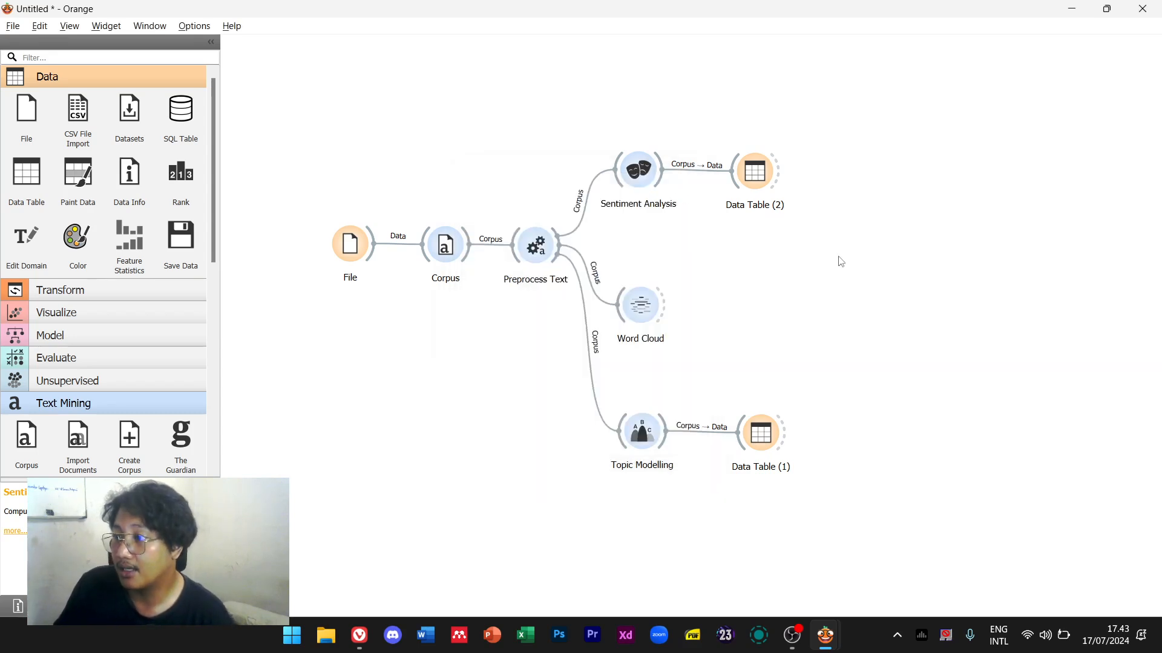
Add a Save Data widget after Data Table (2) and bring up its Save as dialog
drag(181, 239, 840, 174)
double_click(841, 173)
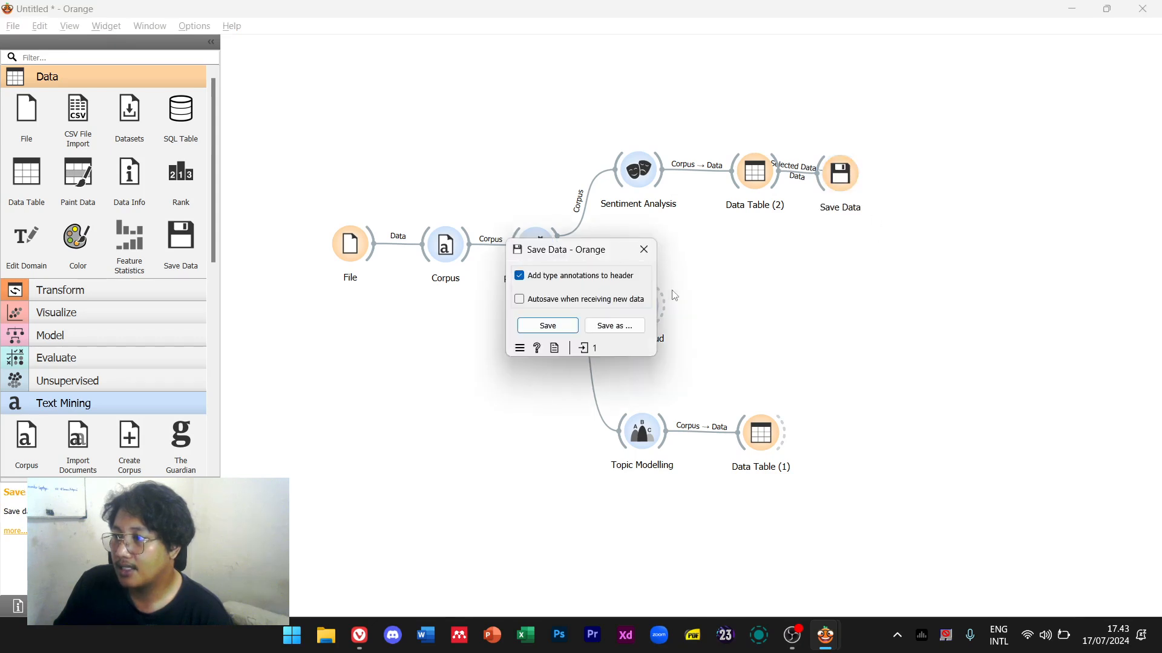
click(614, 325)
drag(726, 218, 634, 172)
scroll(464, 348, down, 3)
scroll(464, 347, up, 3)
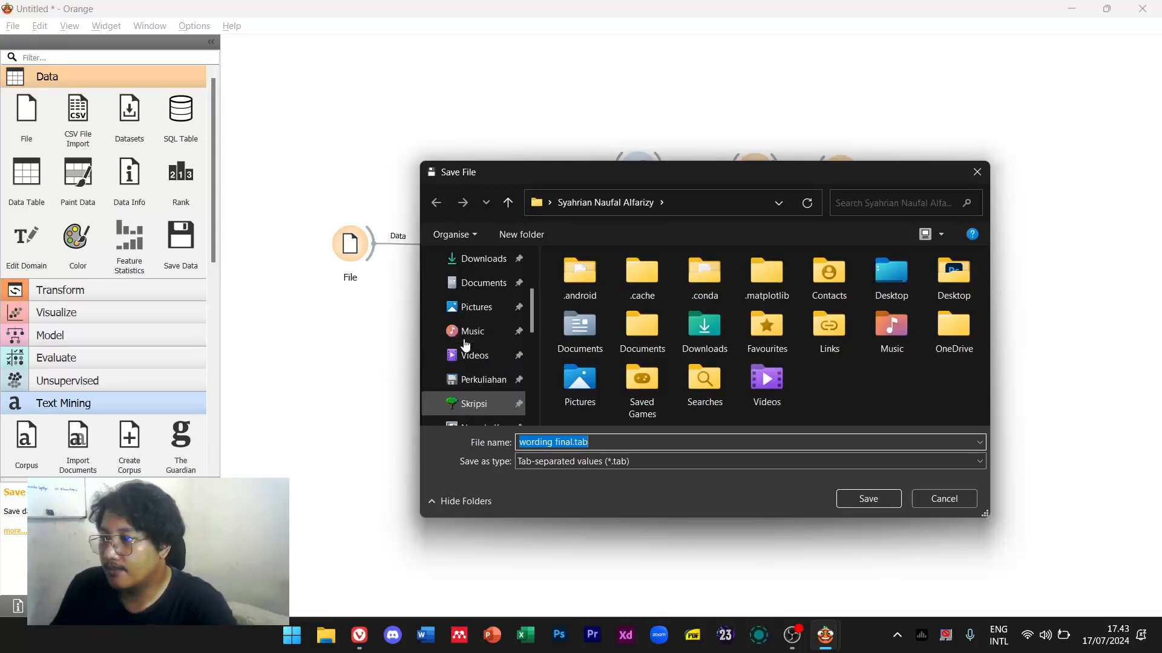
Save the results as Excel file wording final.xlsx in Documents > NodeXL orang > wordings, replacing the existing file
click(481, 282)
scroll(711, 368, down, 1)
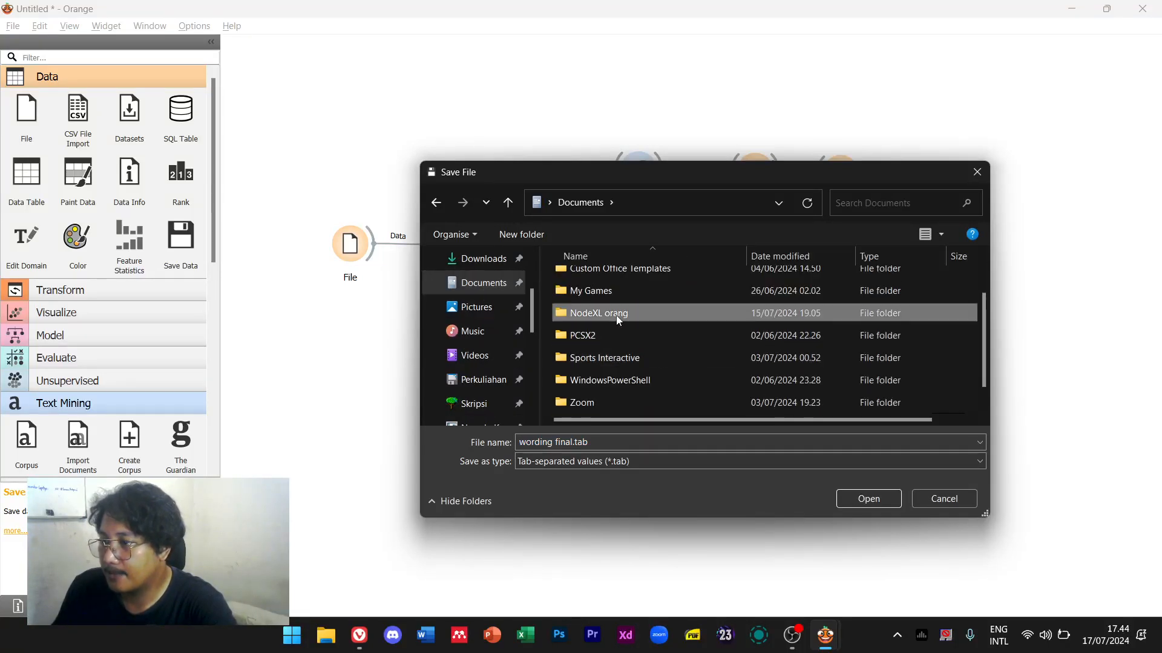
double_click(616, 314)
double_click(611, 303)
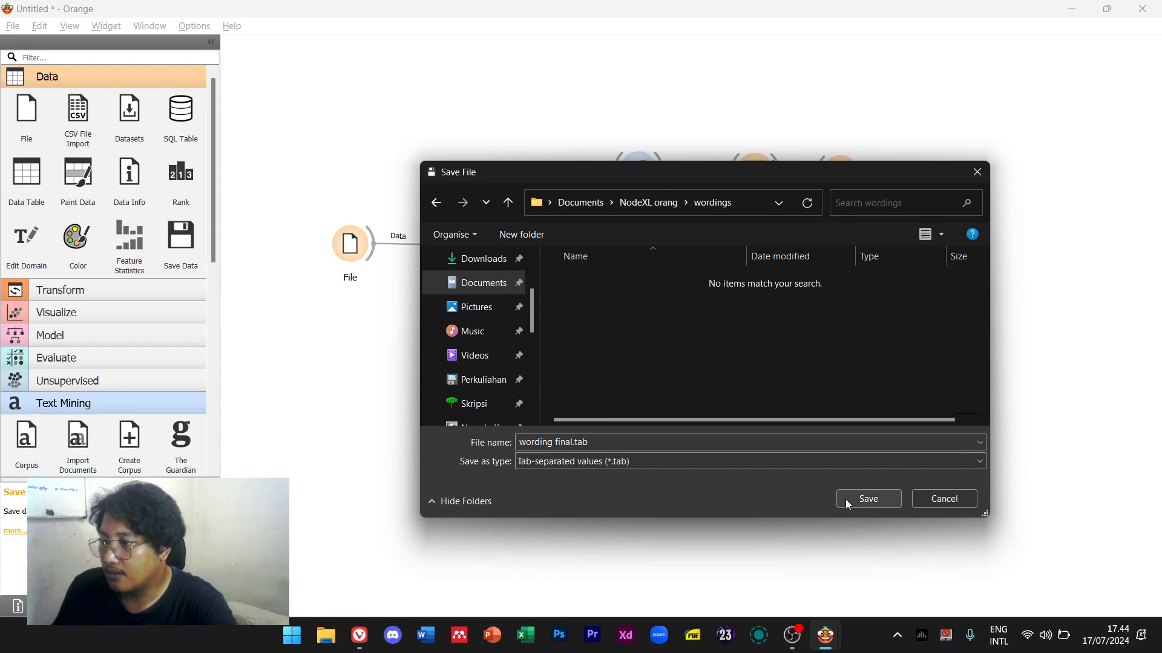
click(815, 460)
click(761, 514)
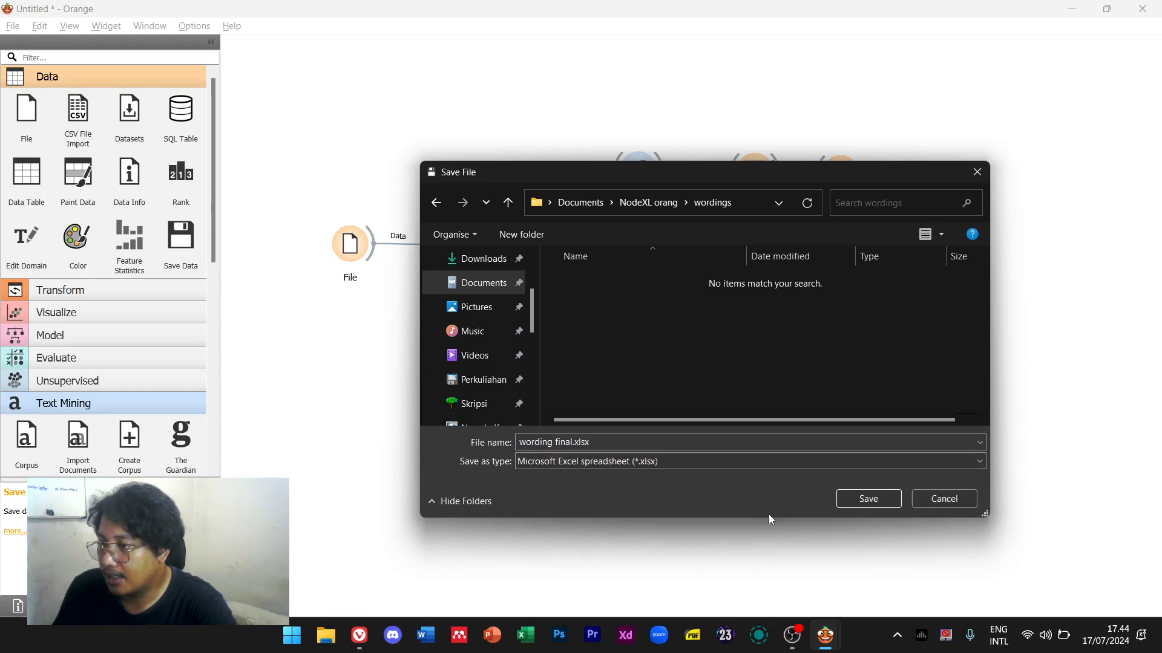
click(847, 502)
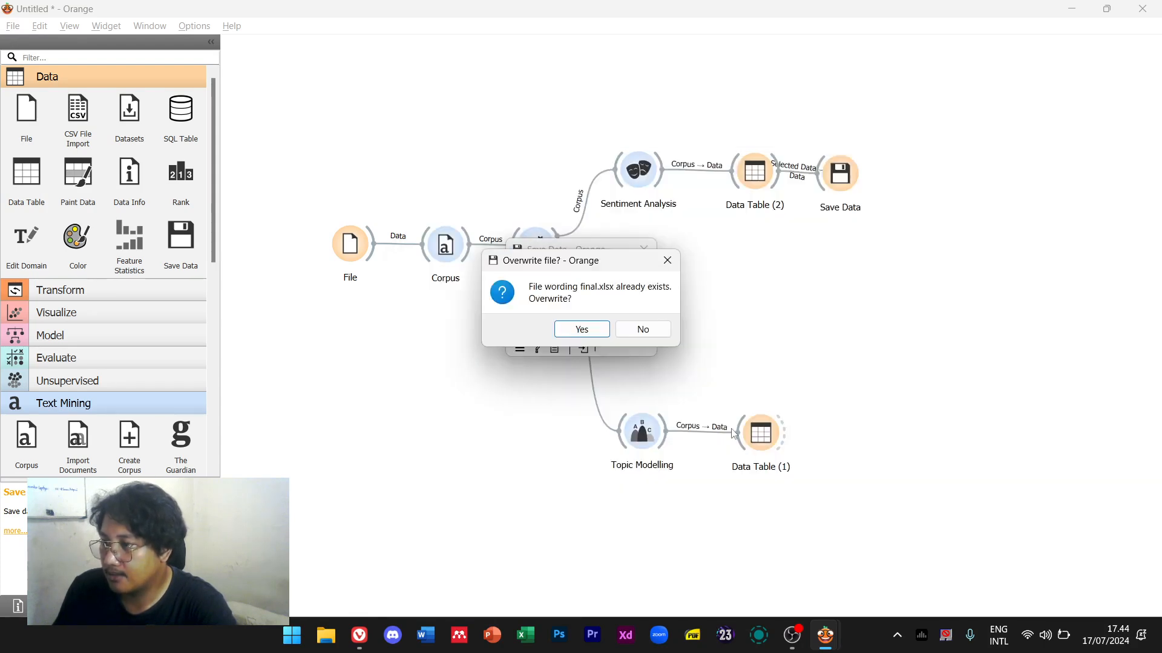
click(583, 330)
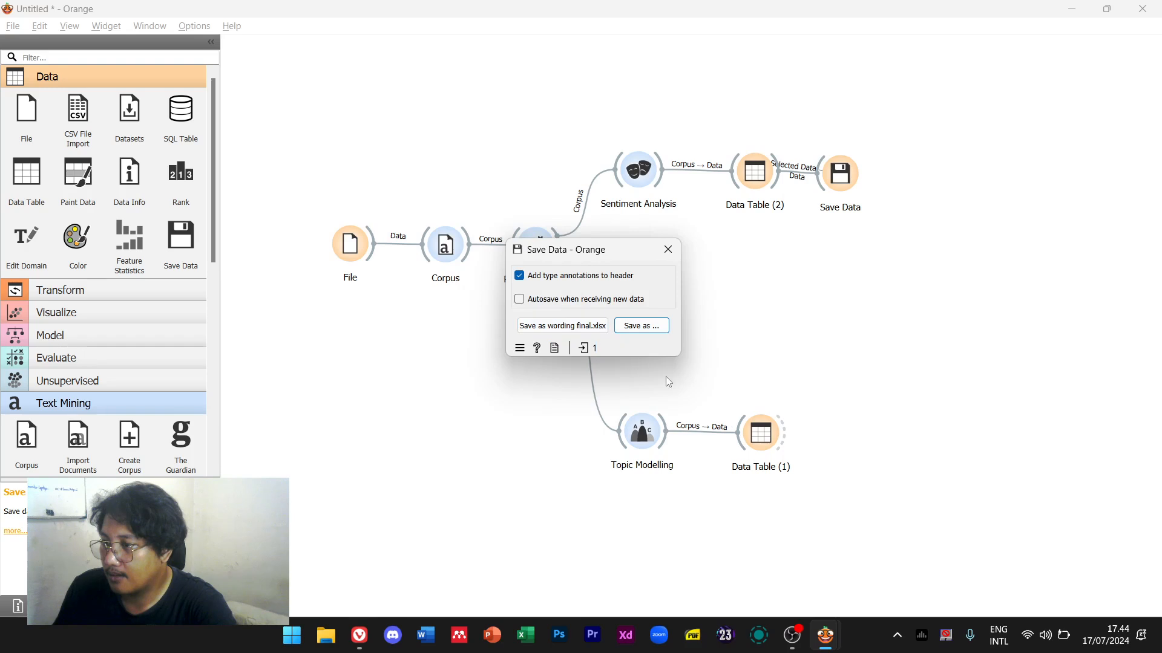
click(667, 250)
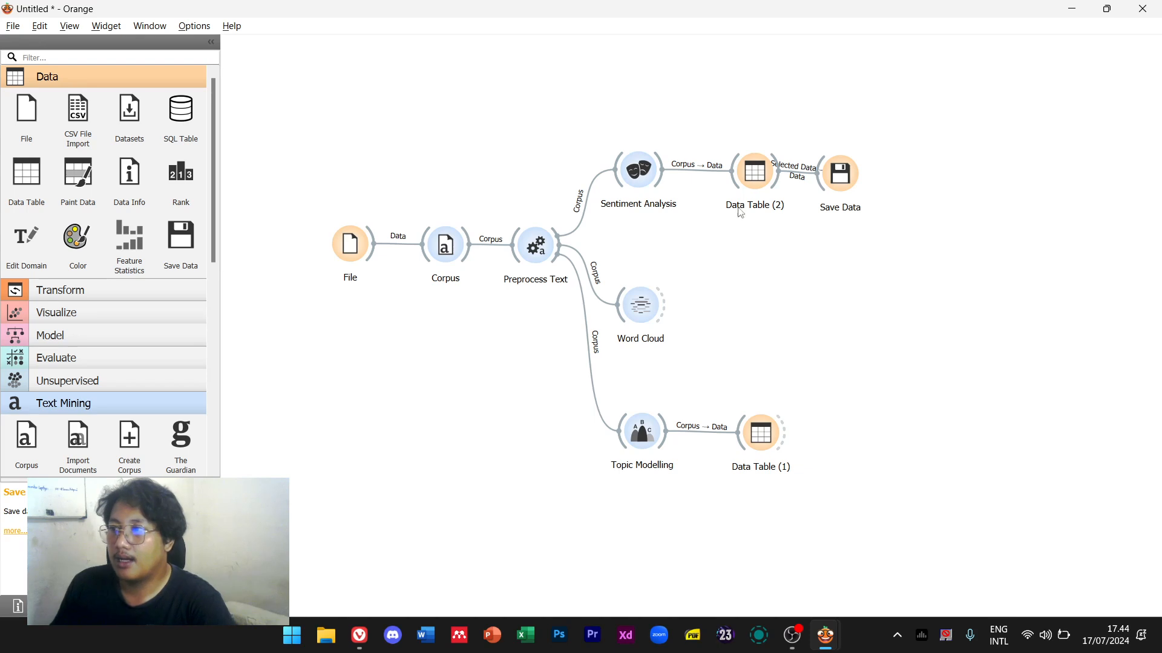
click(325, 635)
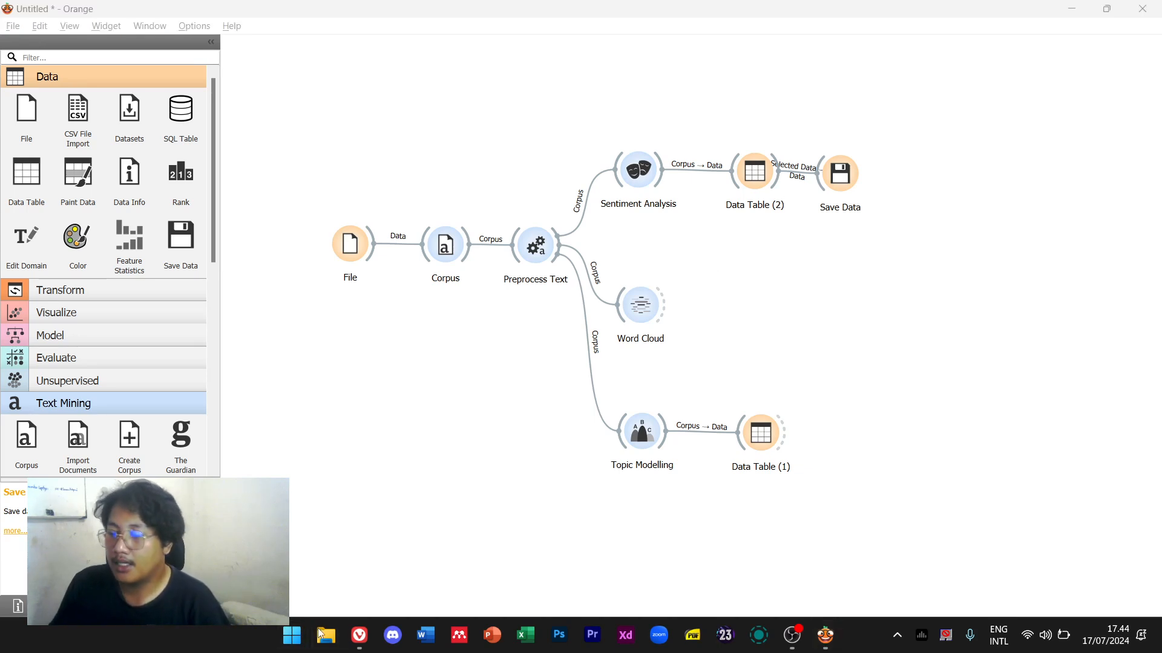
drag(0, 248, 842, 135)
click(239, 363)
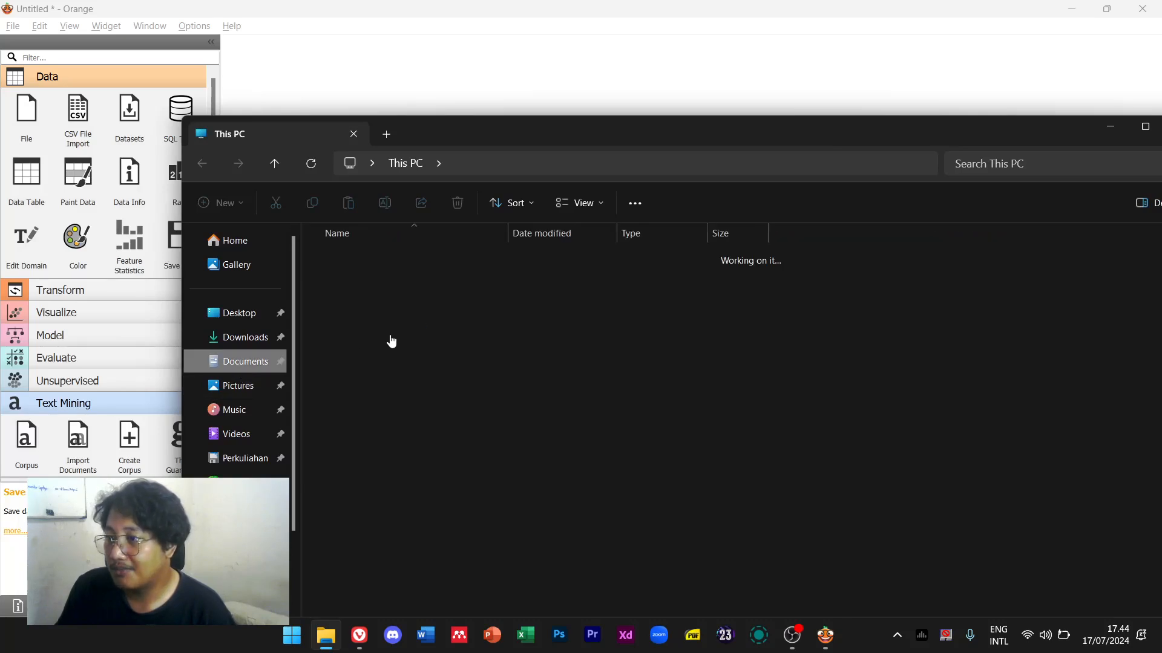
double_click(415, 346)
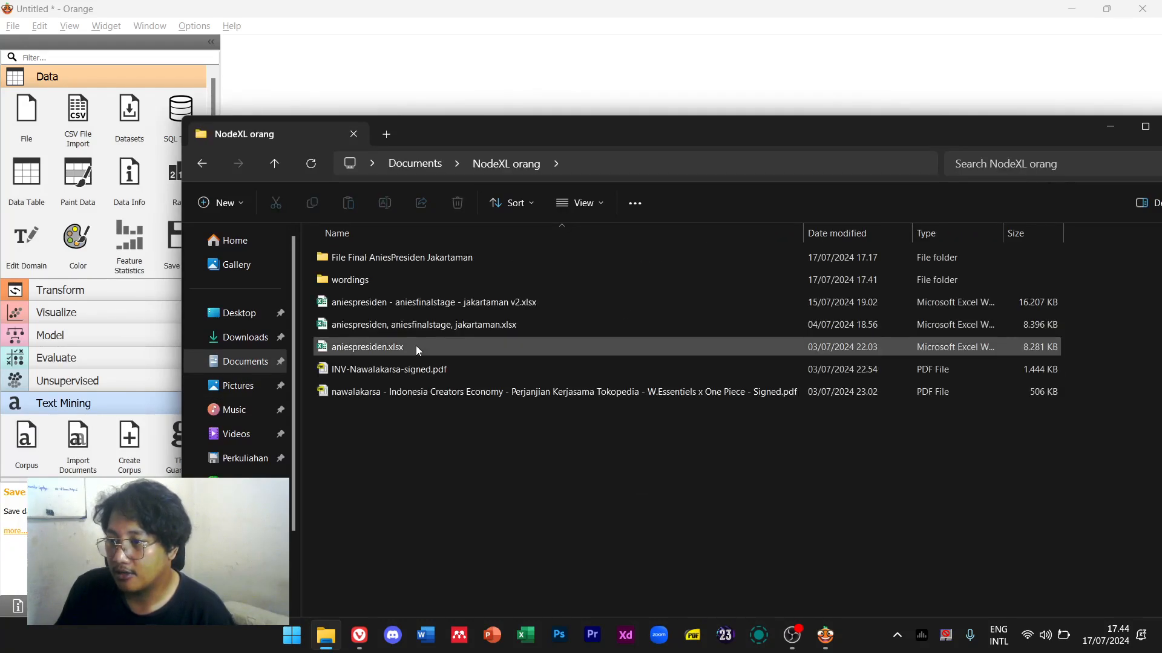
double_click(425, 281)
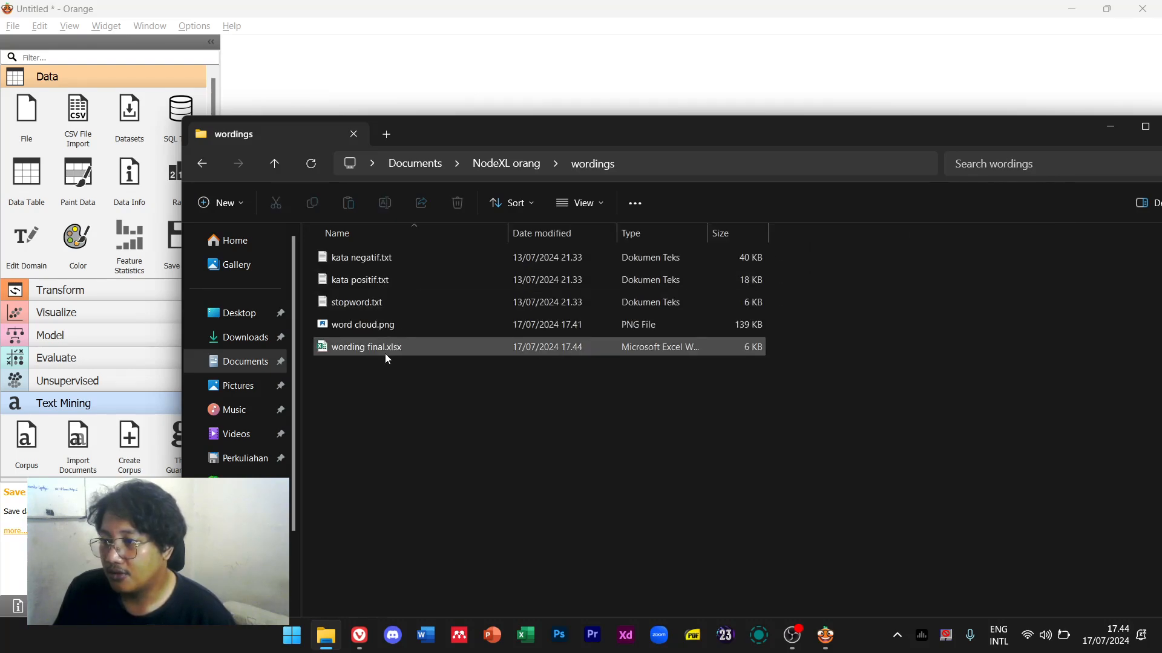
double_click(388, 351)
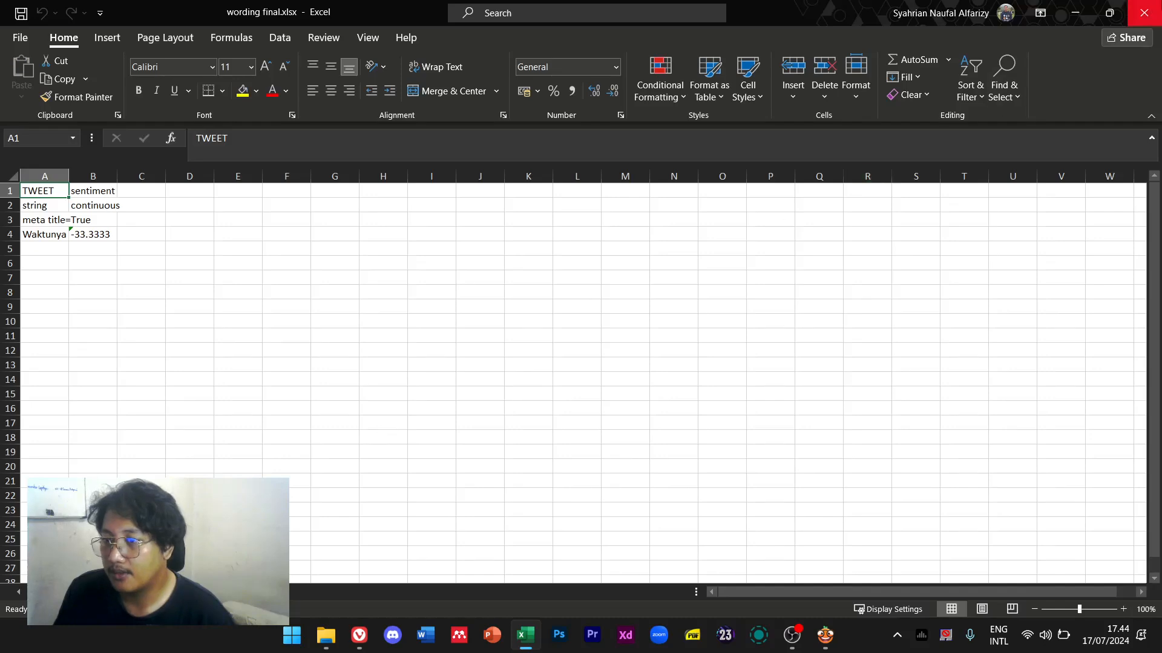
click(1150, 7)
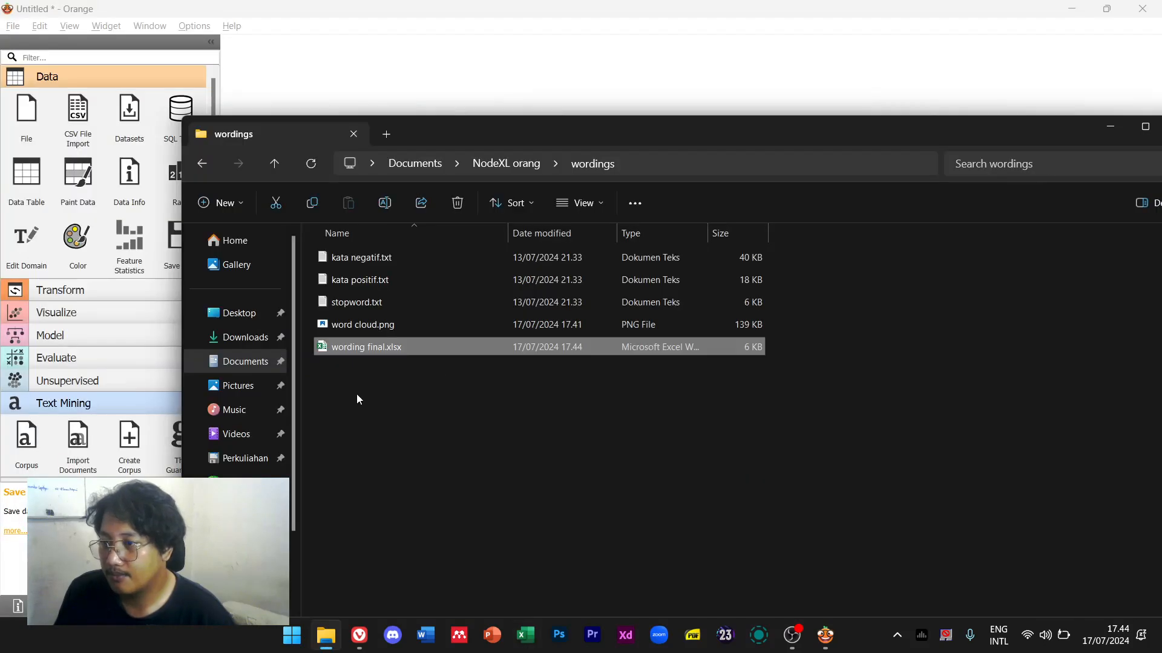
click(679, 60)
double_click(848, 181)
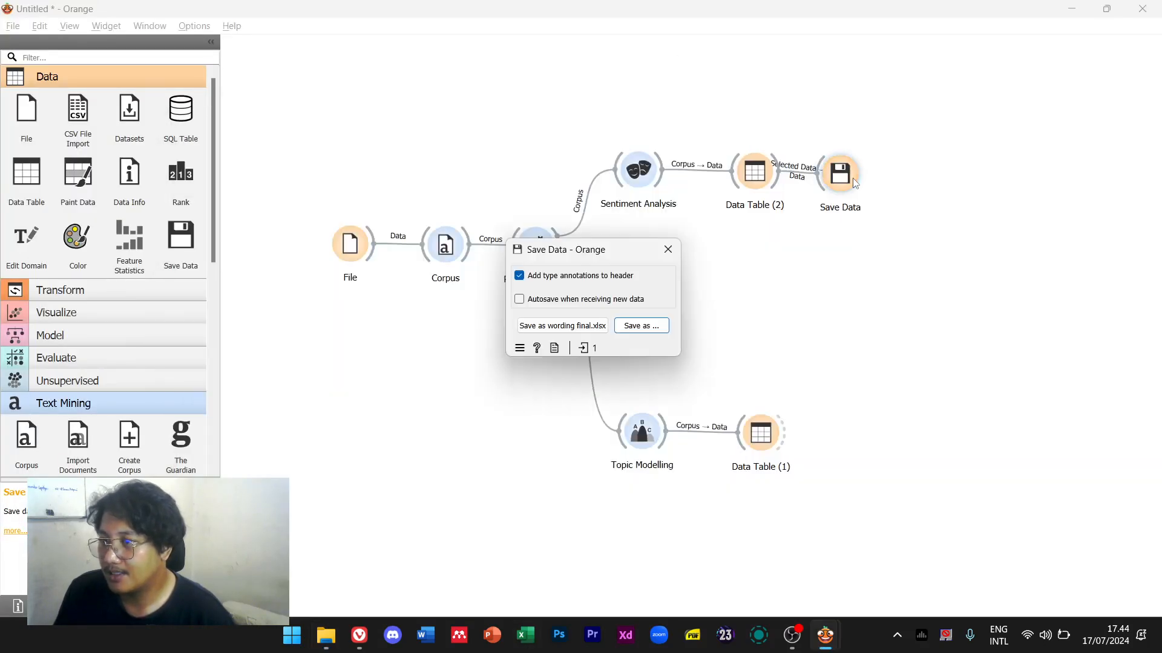
click(580, 327)
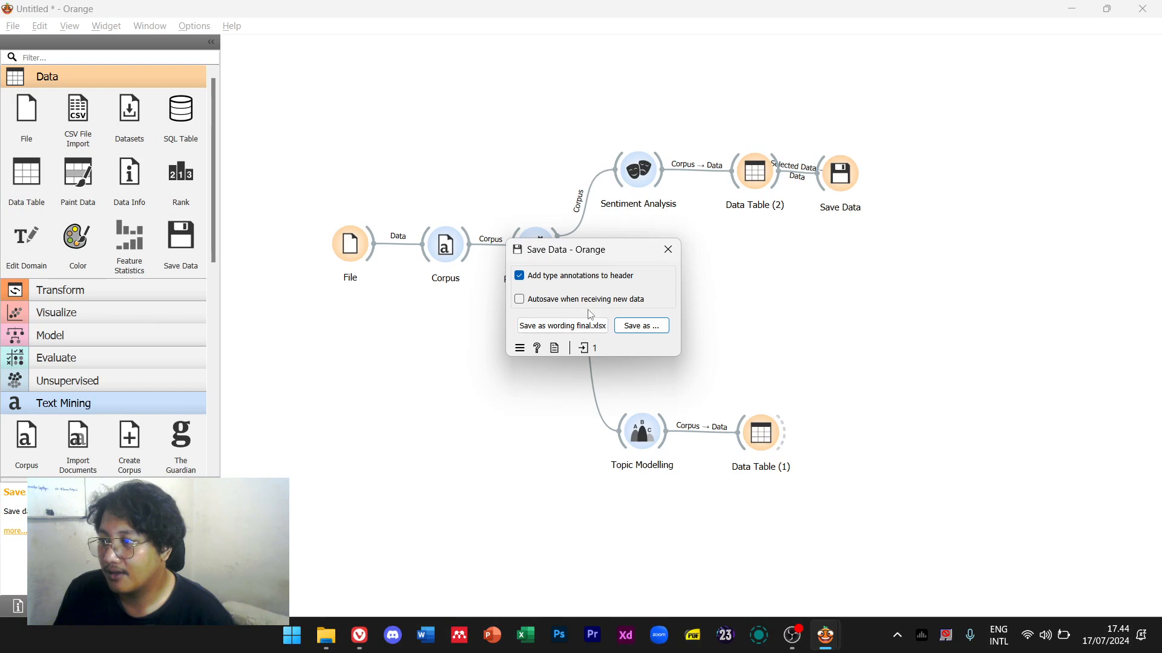
click(583, 327)
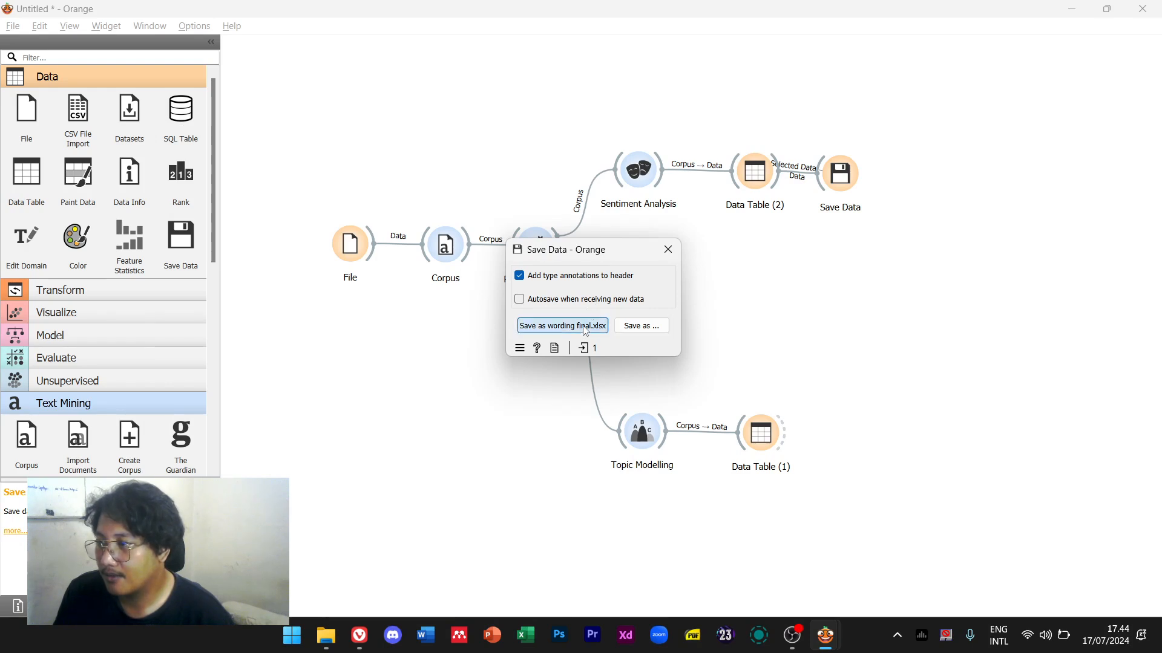
click(668, 250)
mouse_move(822, 648)
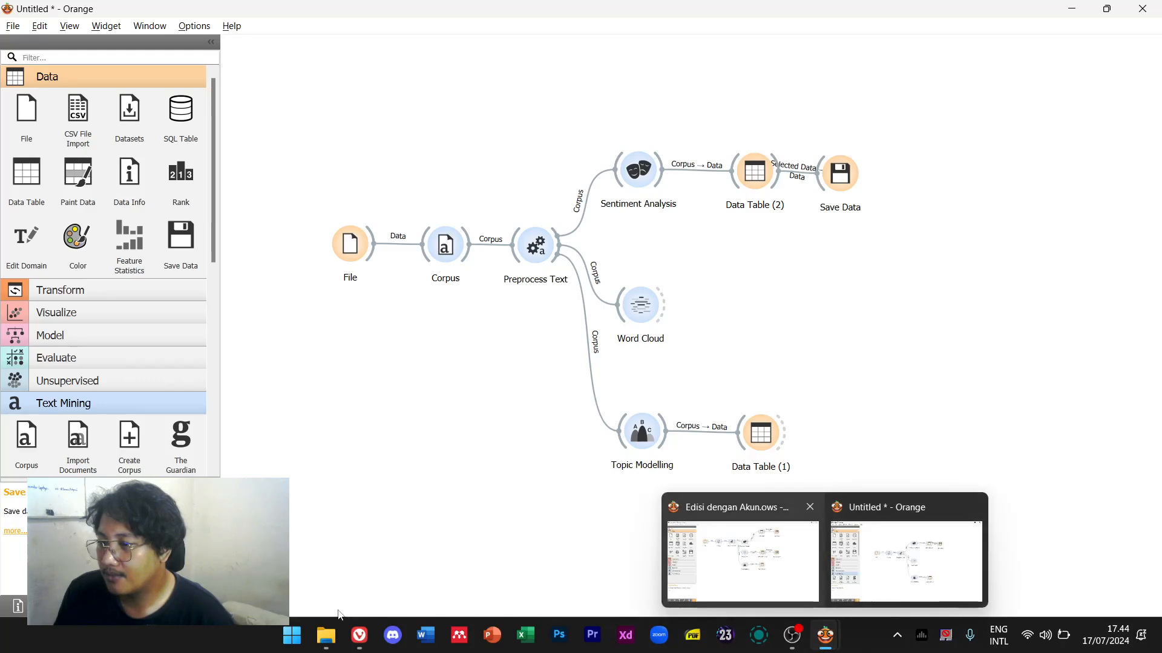
click(326, 635)
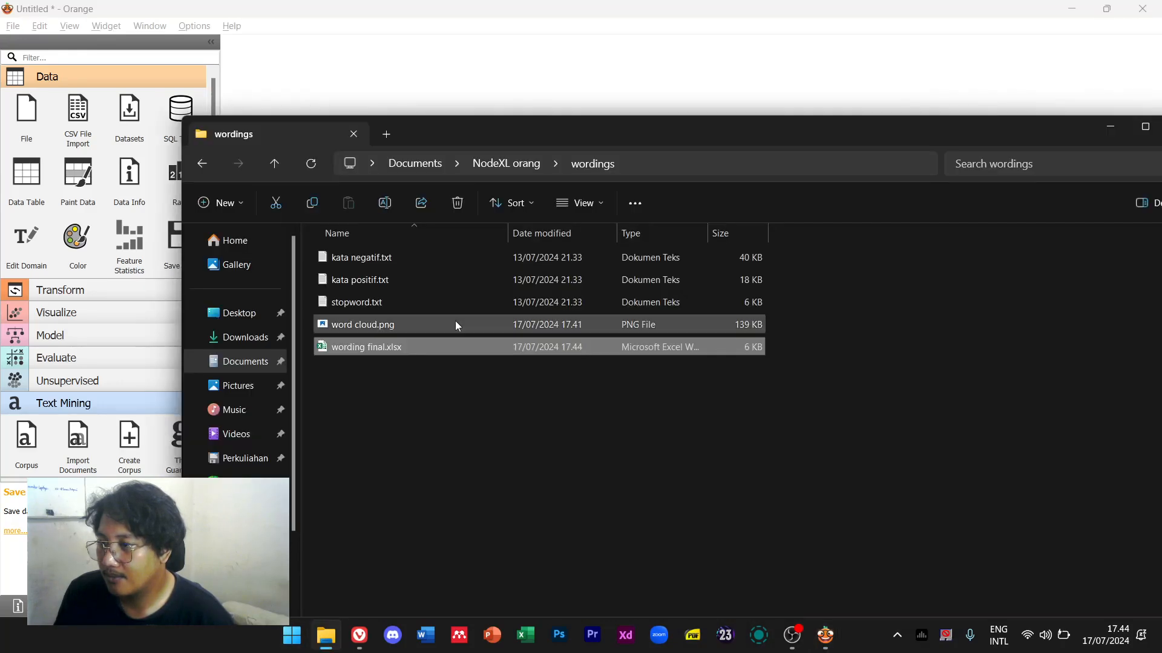
double_click(409, 346)
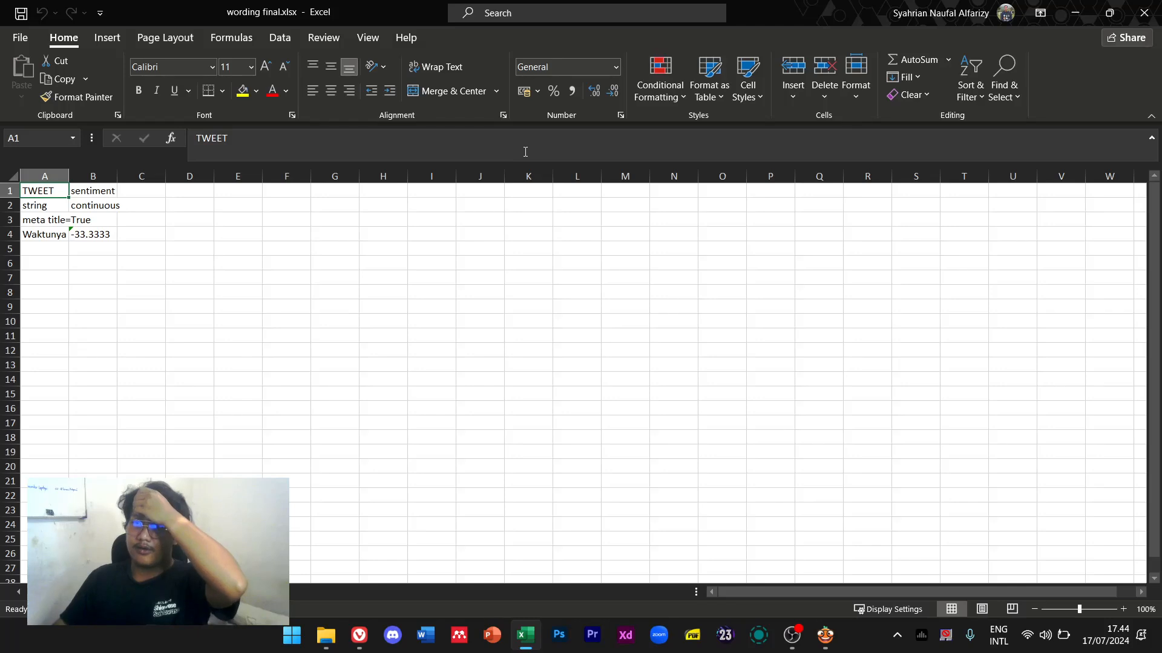
click(1142, 17)
click(920, 52)
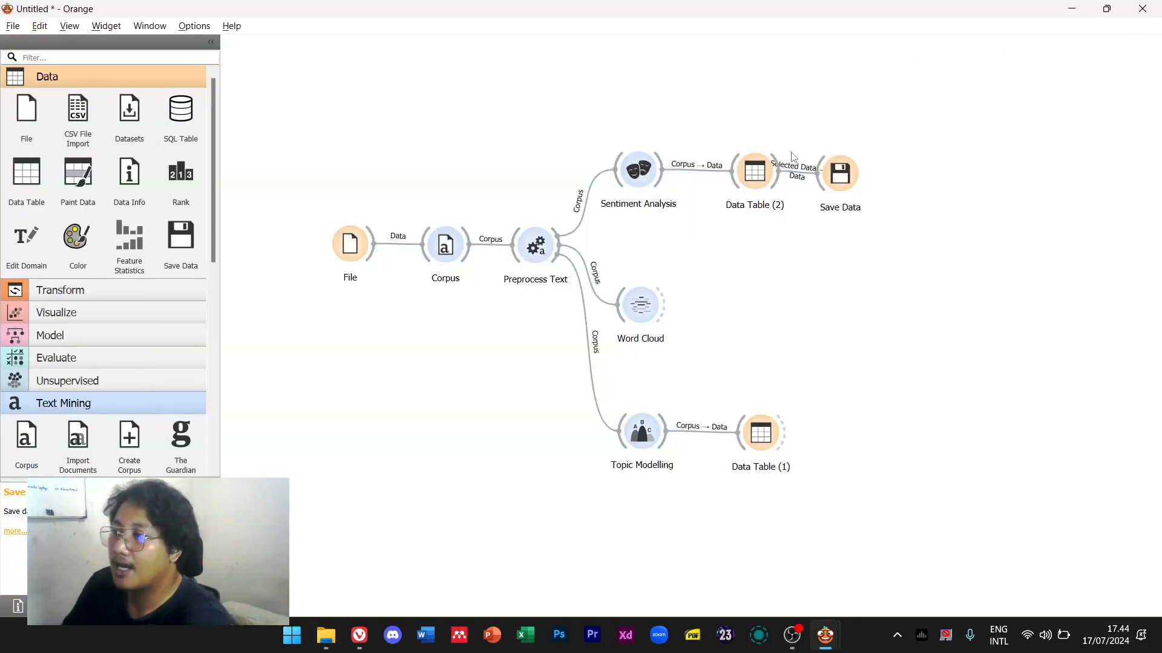
Relink Data Table (2)'s full Data output to Save Data and re-save wording final.xlsx
double_click(795, 174)
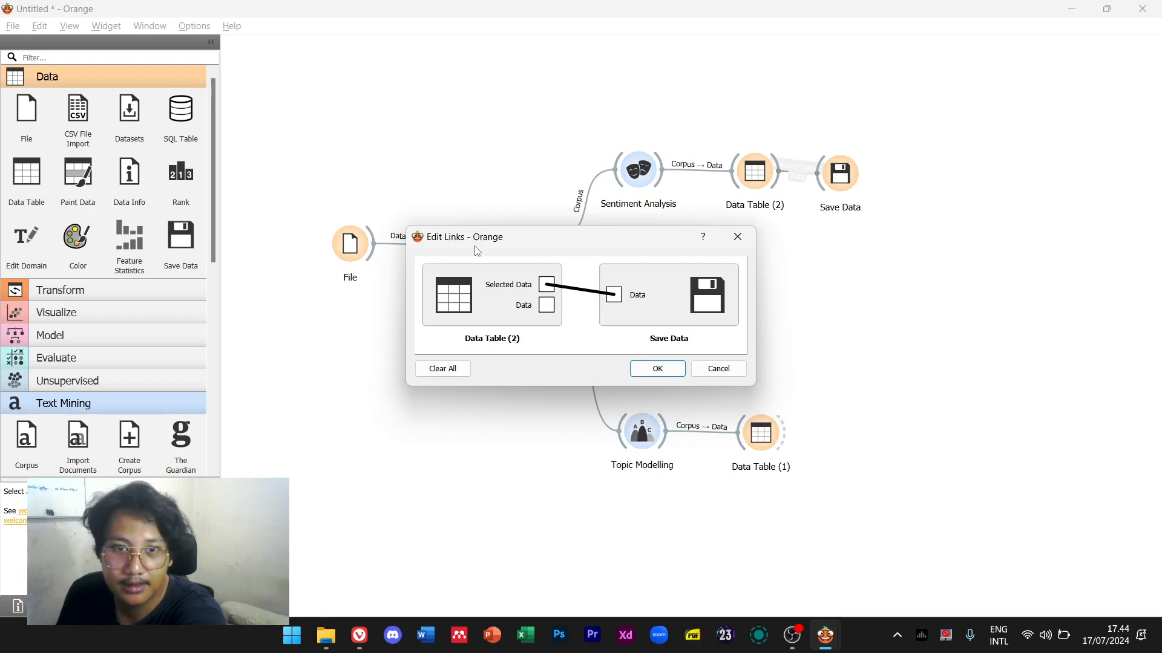
drag(543, 307, 615, 296)
click(657, 369)
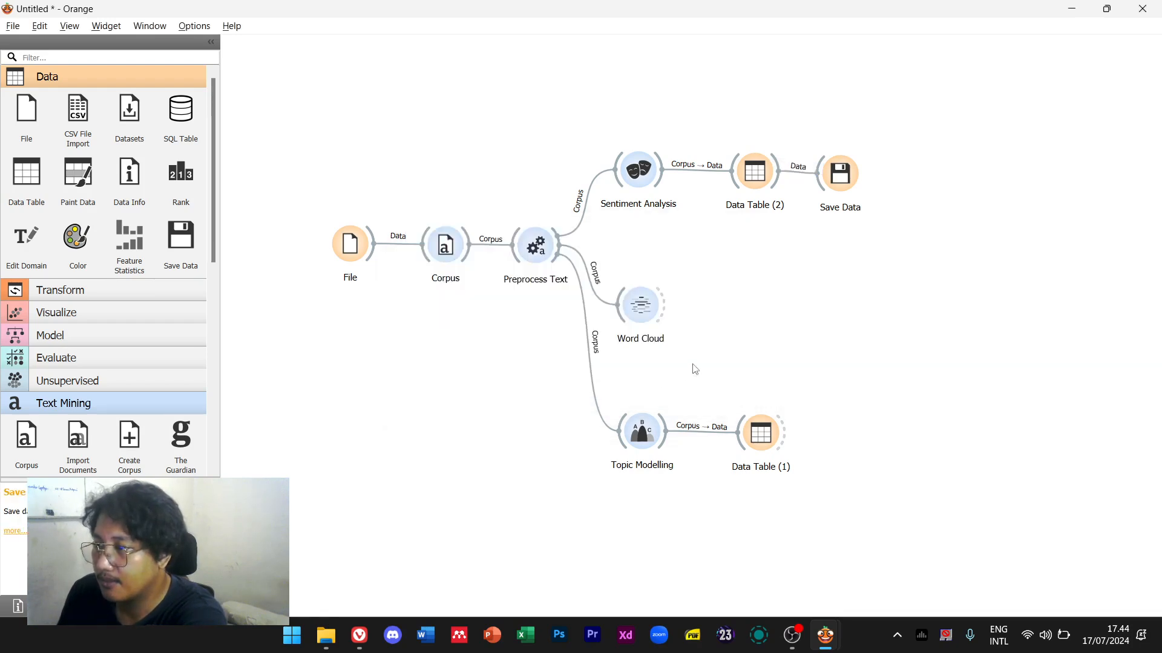
double_click(840, 174)
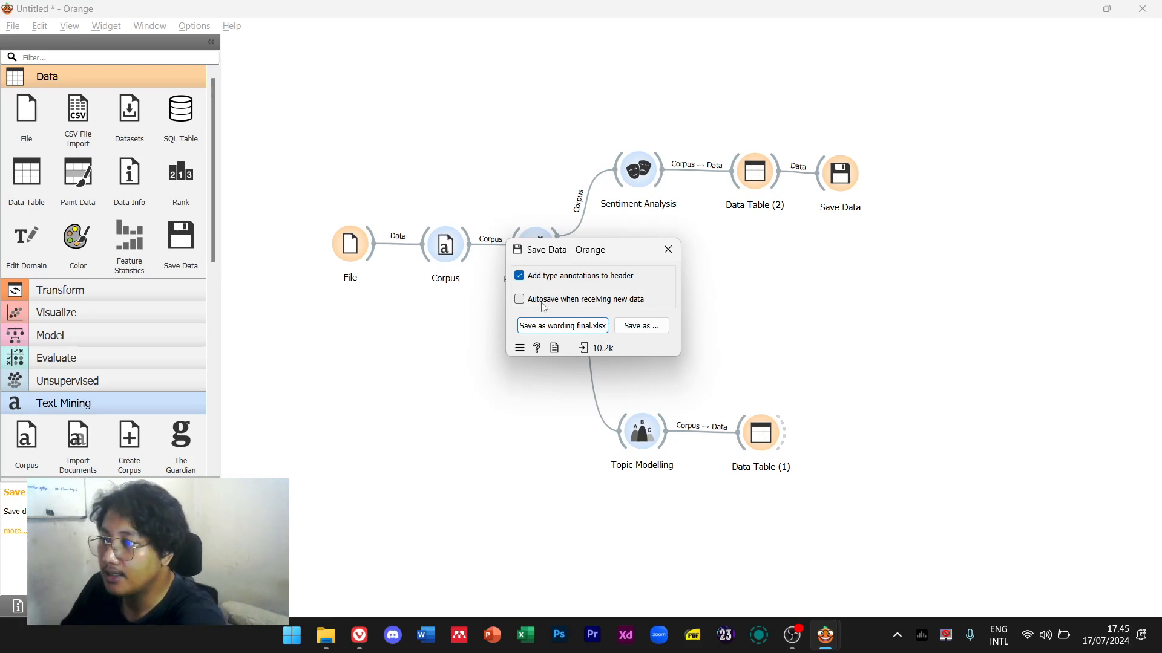
click(668, 249)
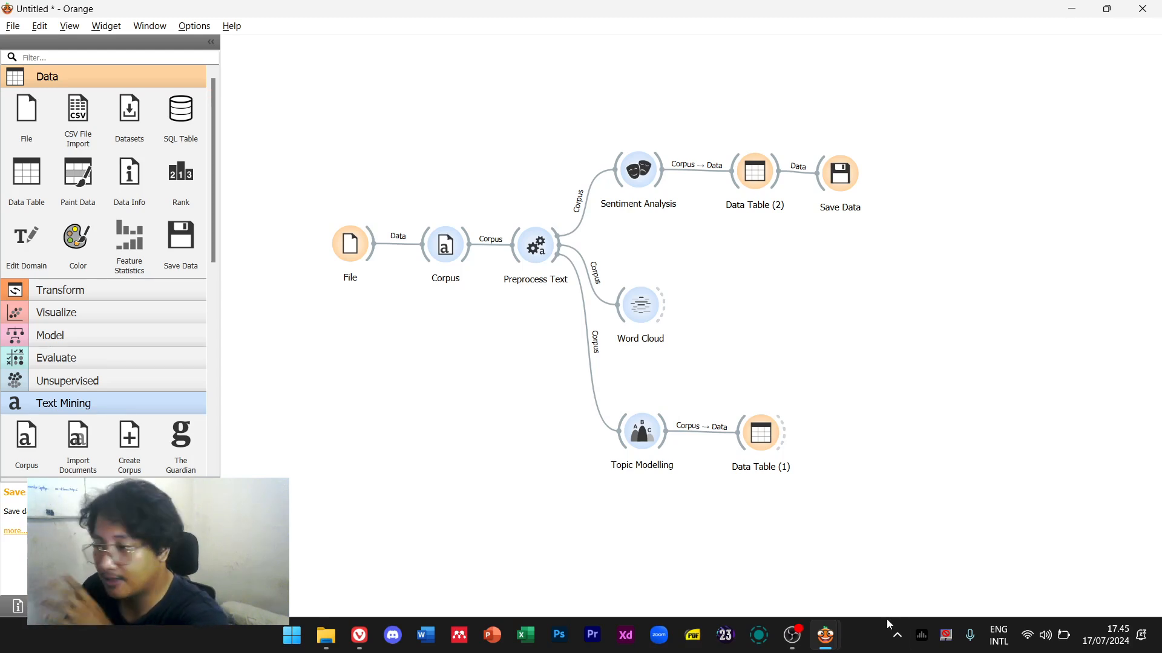
Open wording final.xlsx from the wordings folder in Excel
mouse_move(829, 631)
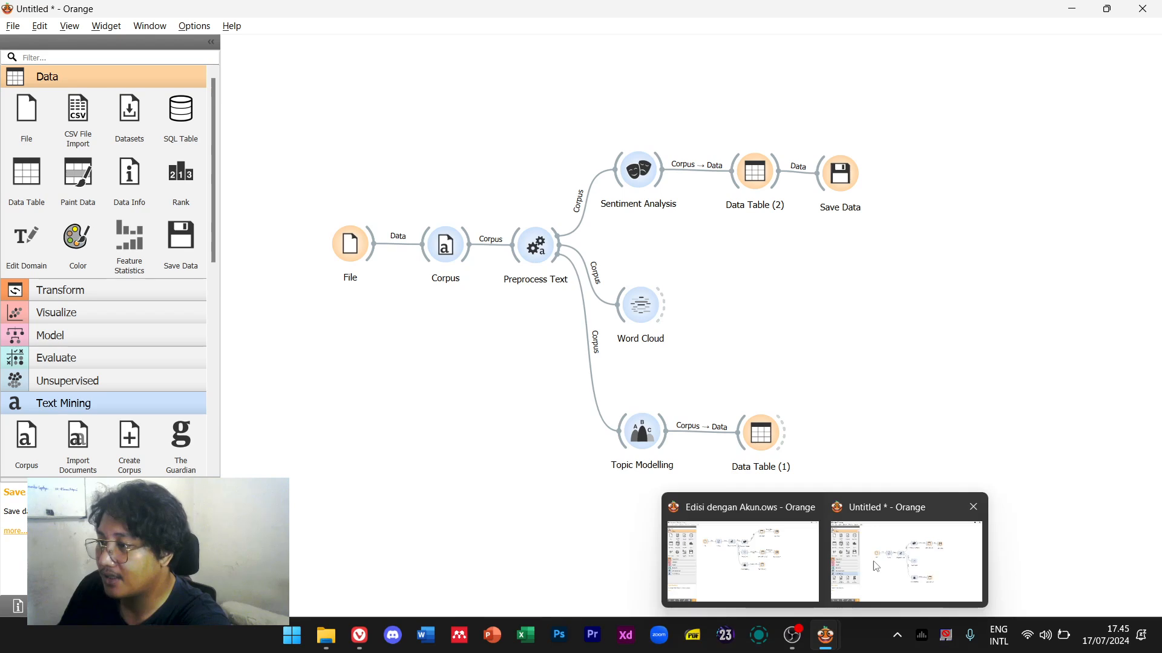
click(337, 634)
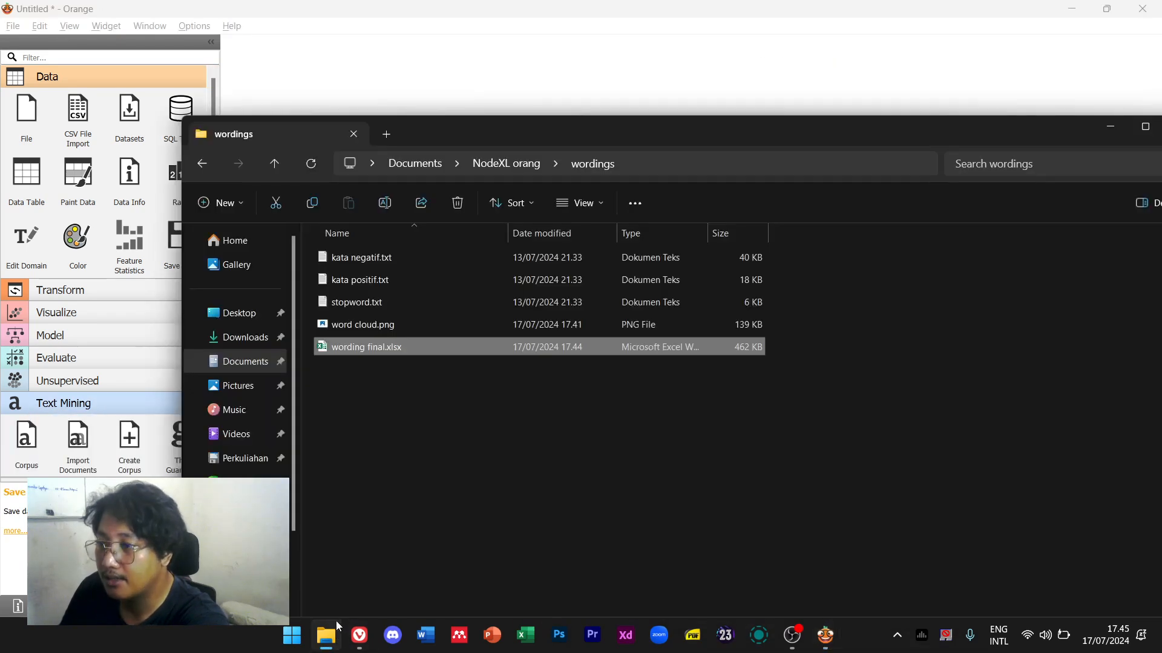
double_click(427, 350)
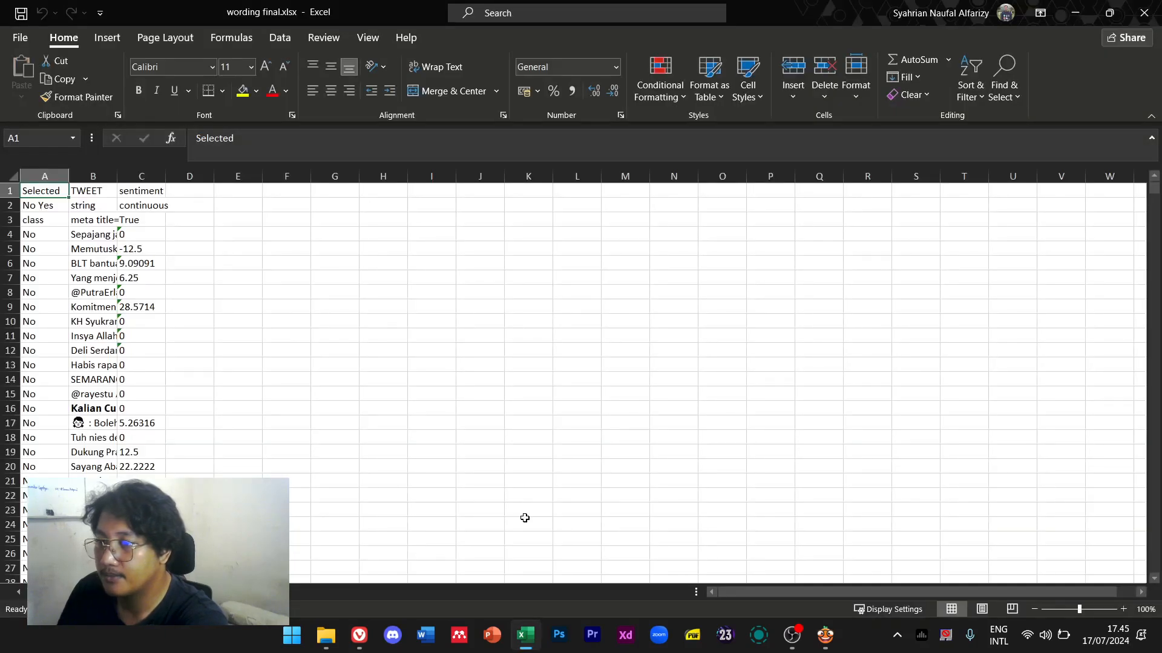
Narrow column A and widen column B so the full tweet text shows
drag(69, 176, 274, 177)
click(185, 219)
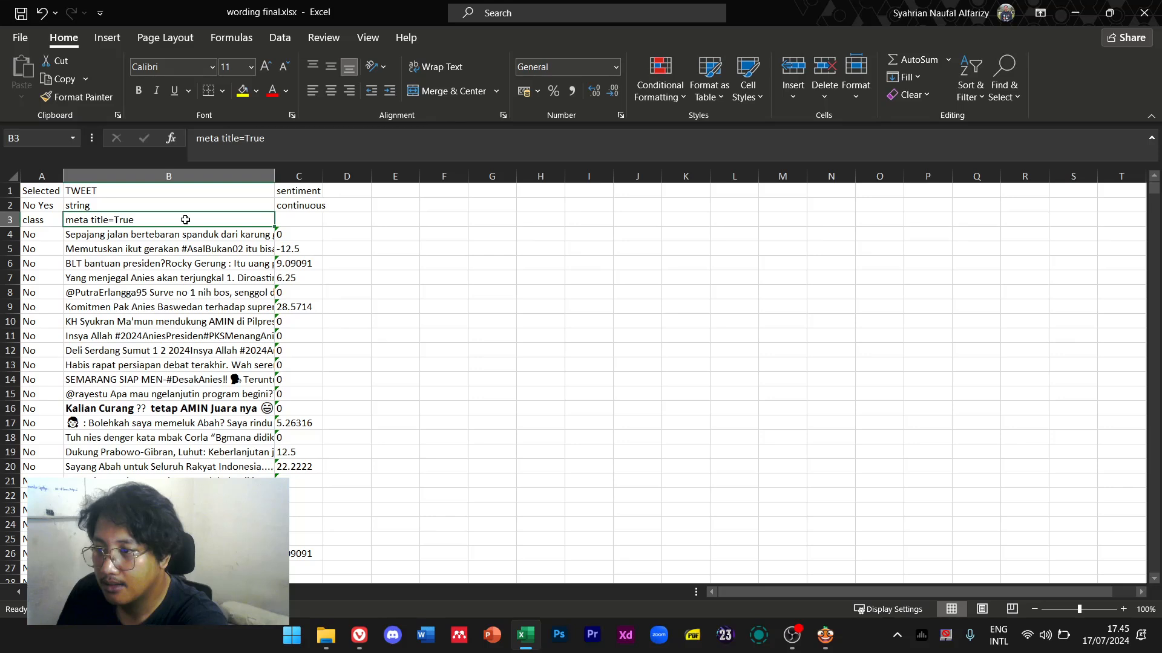
click(160, 194)
click(310, 194)
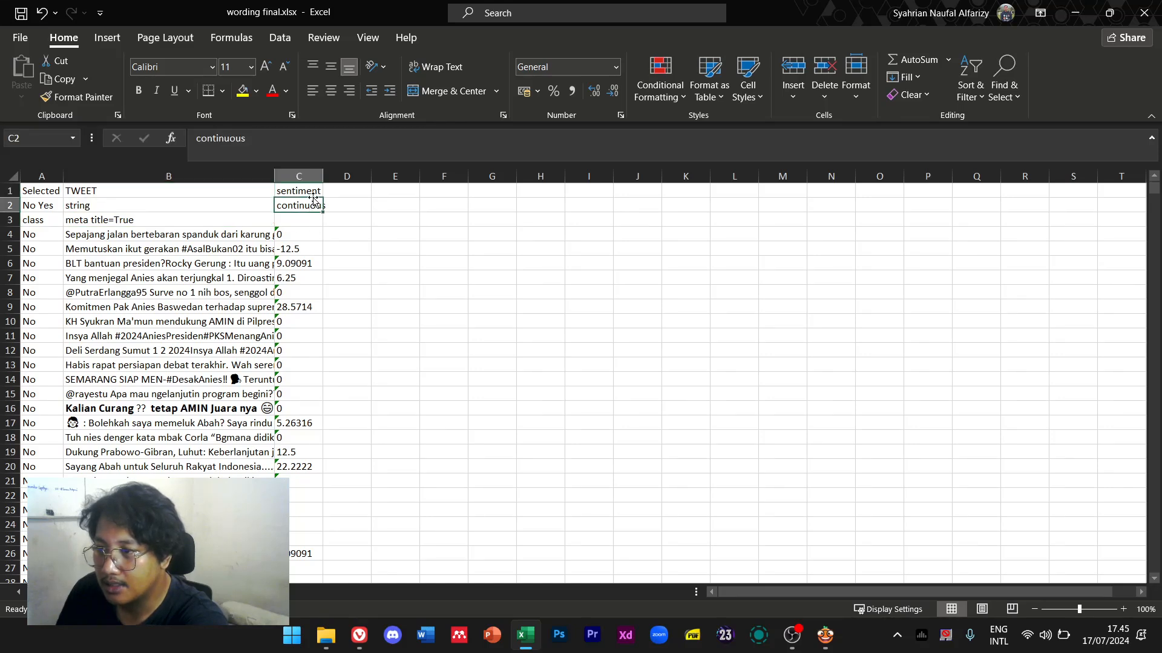
Clear the type-annotation rows A2:C3
drag(52, 209, 314, 219)
key(ctrl+c)
key(Delete)
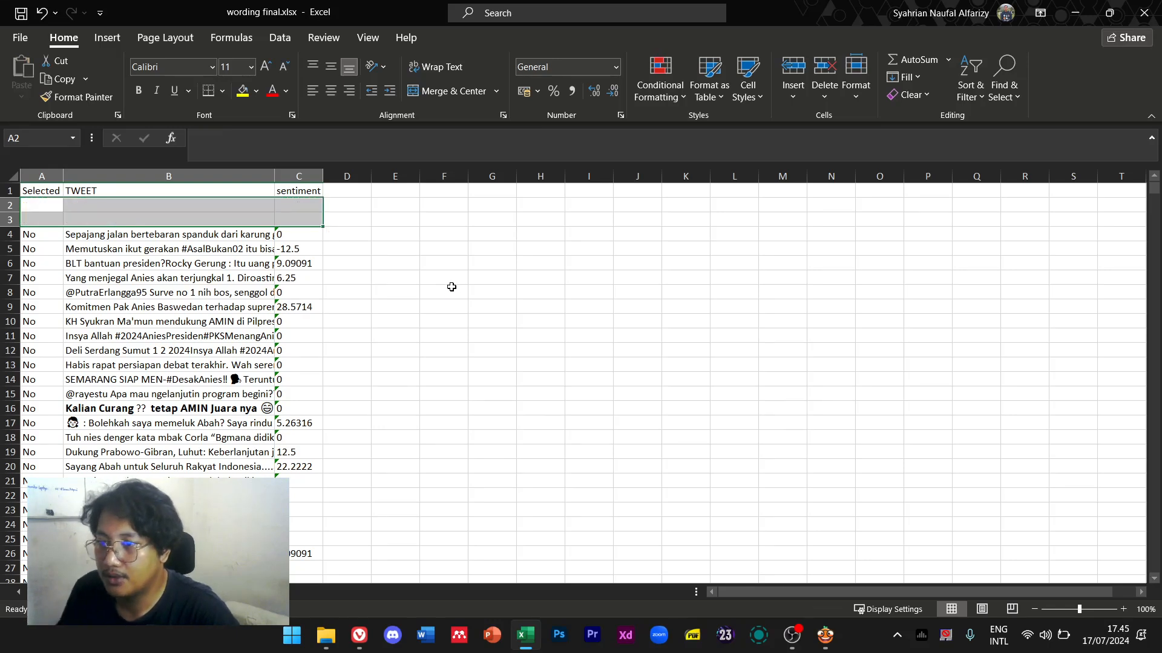
click(446, 288)
Clear the contents of the empty Selected column A
click(101, 249)
key(Up)
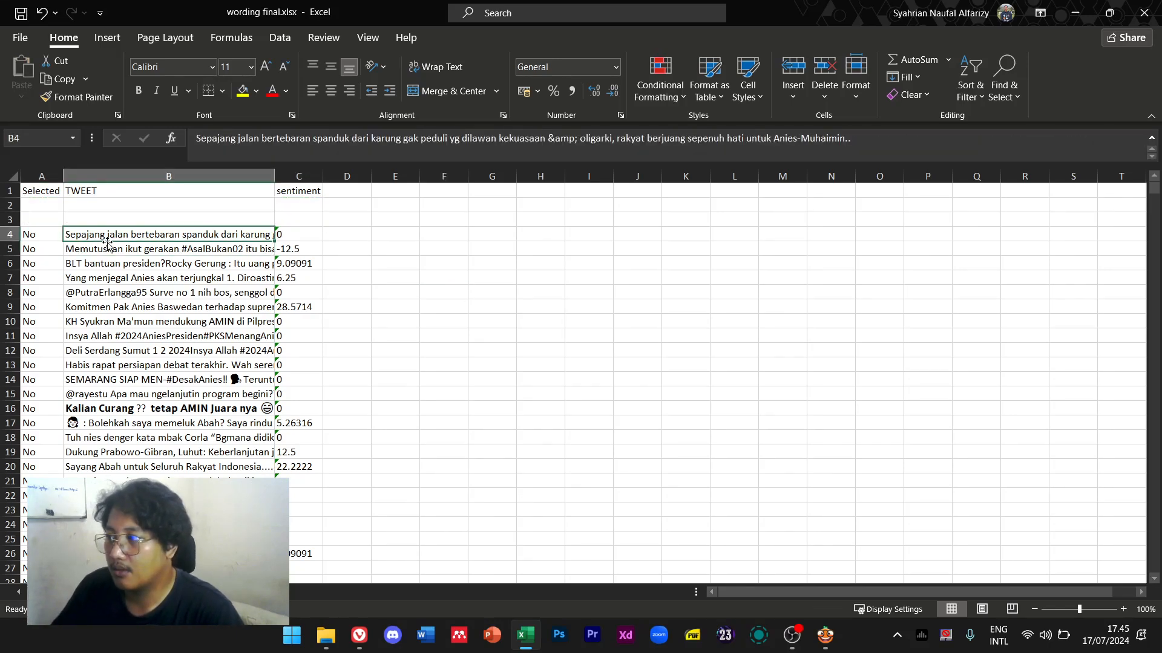
key(shift+Right)
key(Left)
key(Up)
key(Up)
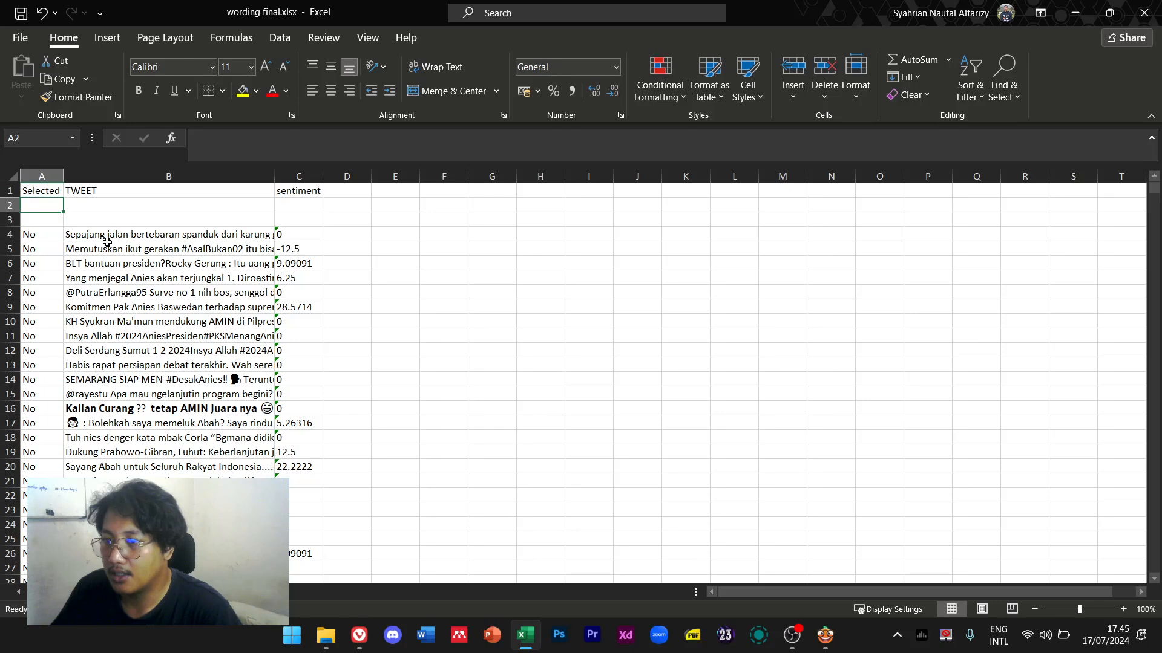
click(49, 173)
key(Delete)
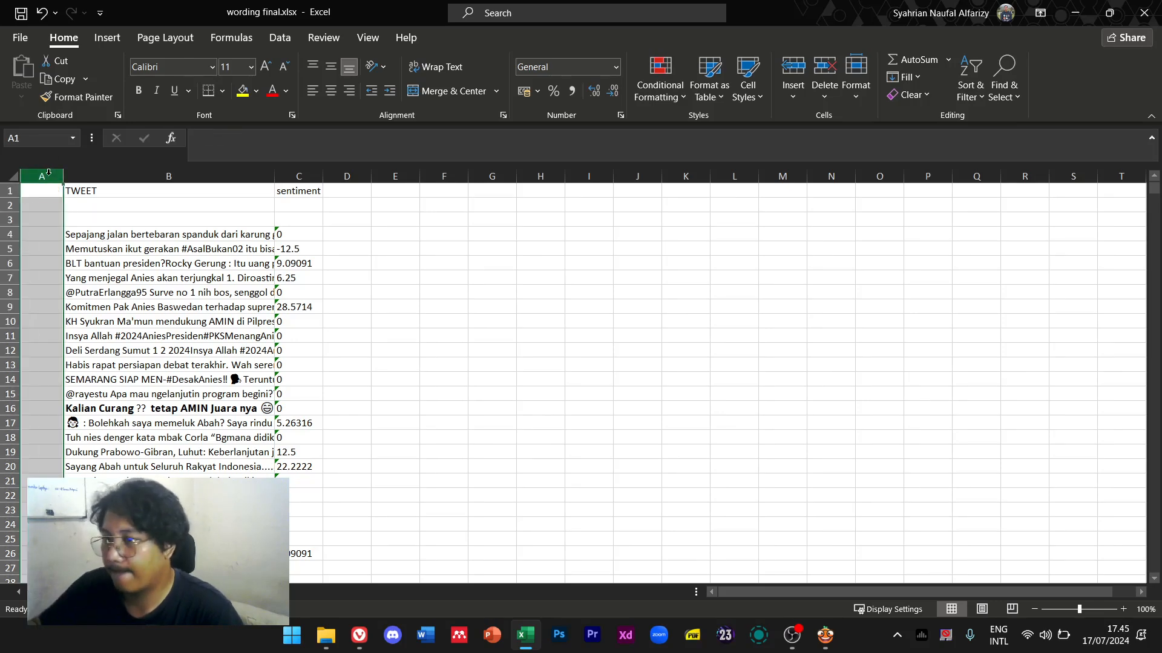
Move the tweets and sentiment scores from B4:C up so they start at row 2
key(Right)
key(Down)
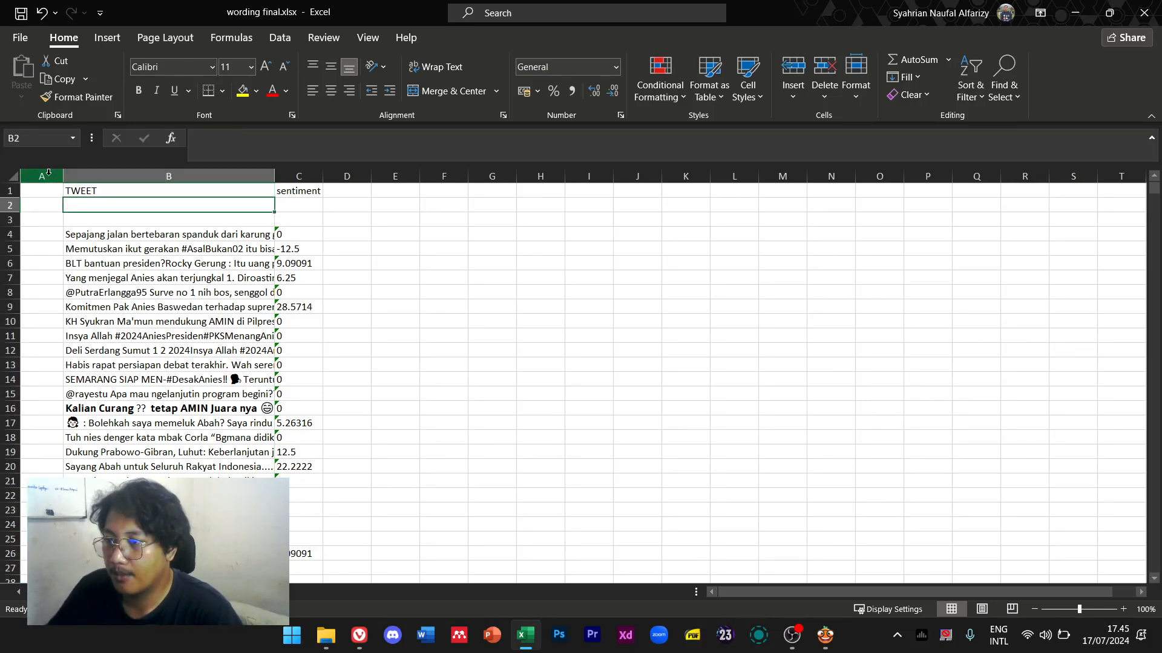
key(Down)
key(Down)
key(shift+Right)
key(ctrl+shift+Down)
key(ctrl+BackSpace)
key(ctrl+c)
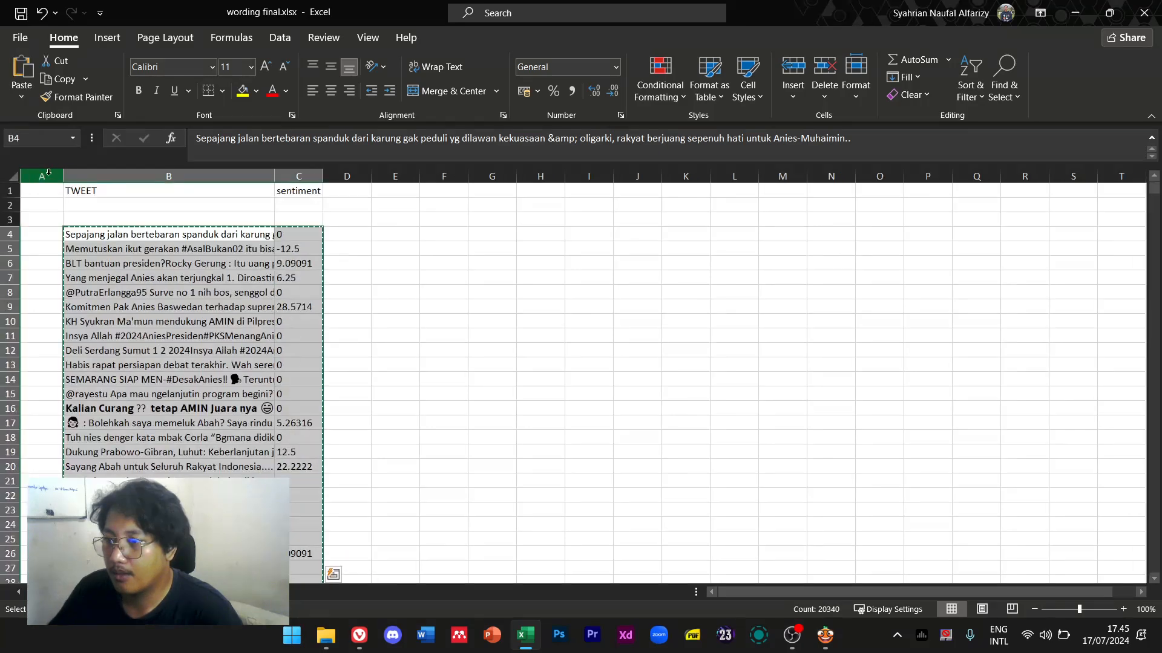
key(Up)
key(Up)
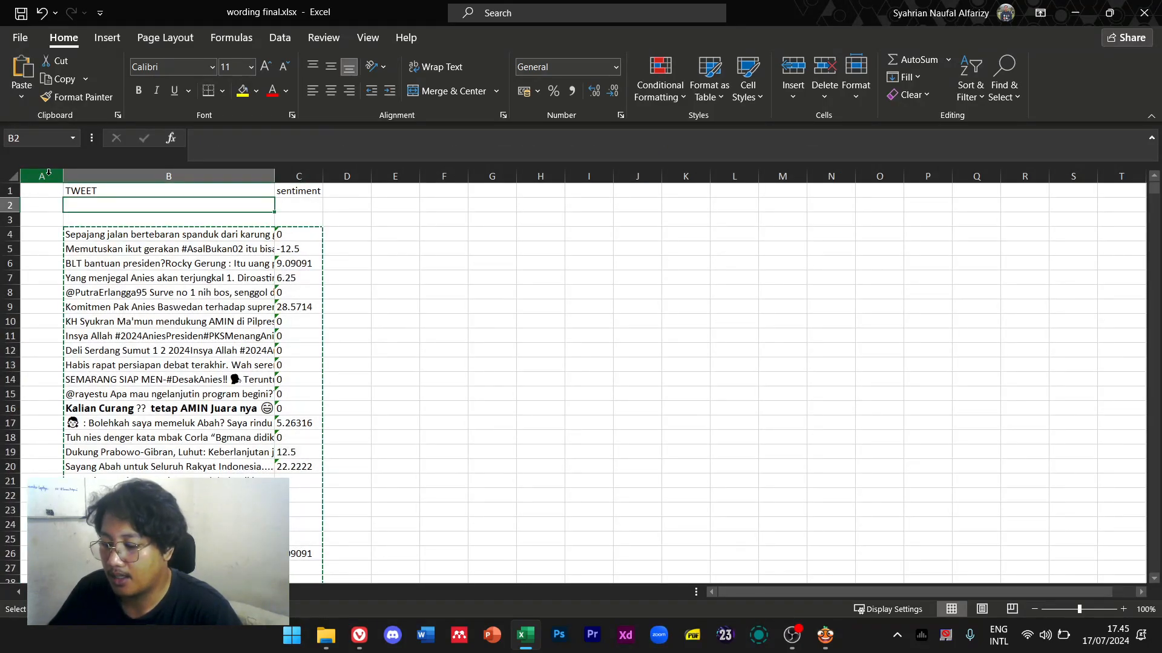
key(ctrl+v)
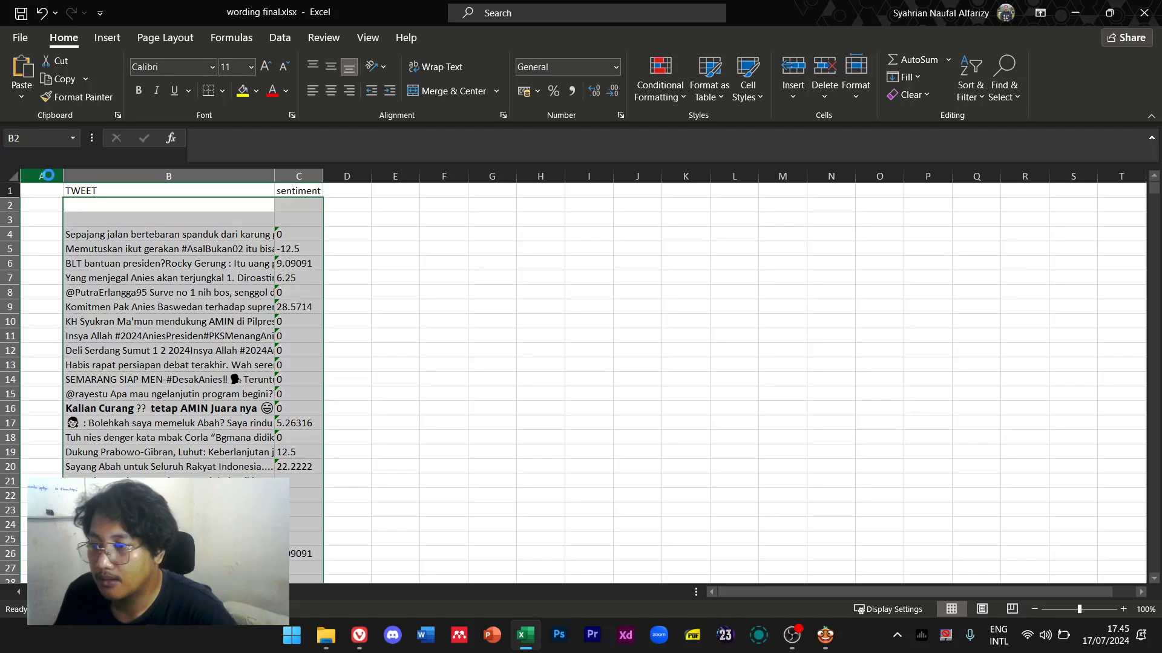
Move the TWEET and sentiment columns so they start at cell A1
click(180, 192)
key(Right)
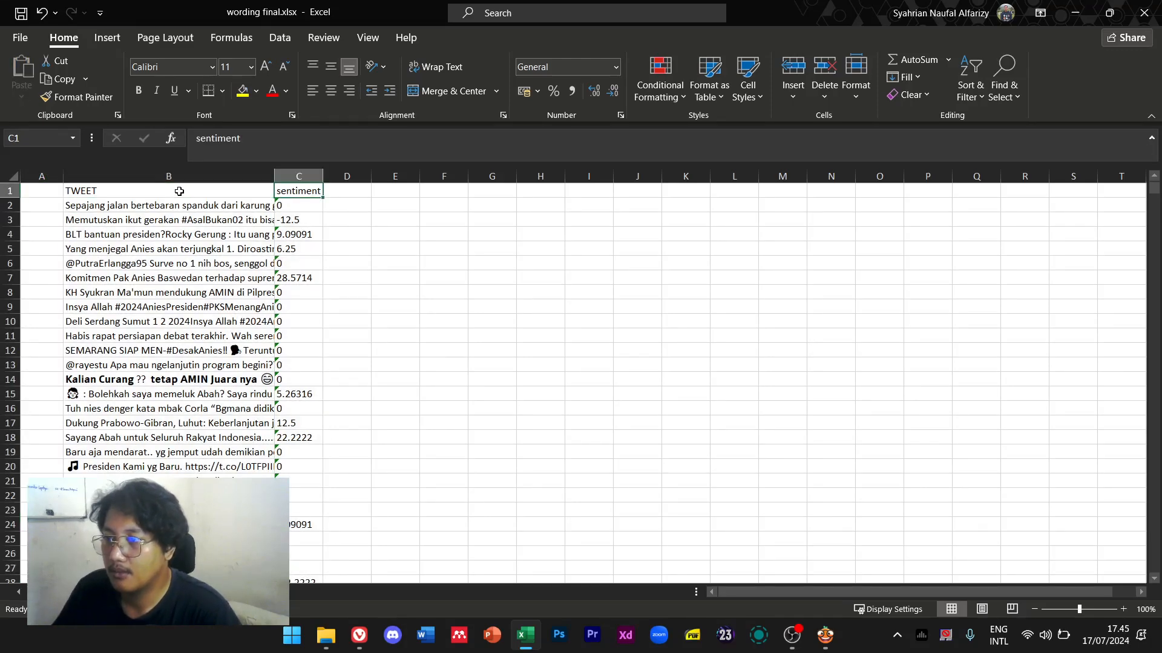
click(179, 191)
key(shift+Right)
key(ctrl+shift+Down)
key(ctrl+BackSpace)
key(ctrl+c)
key(Left)
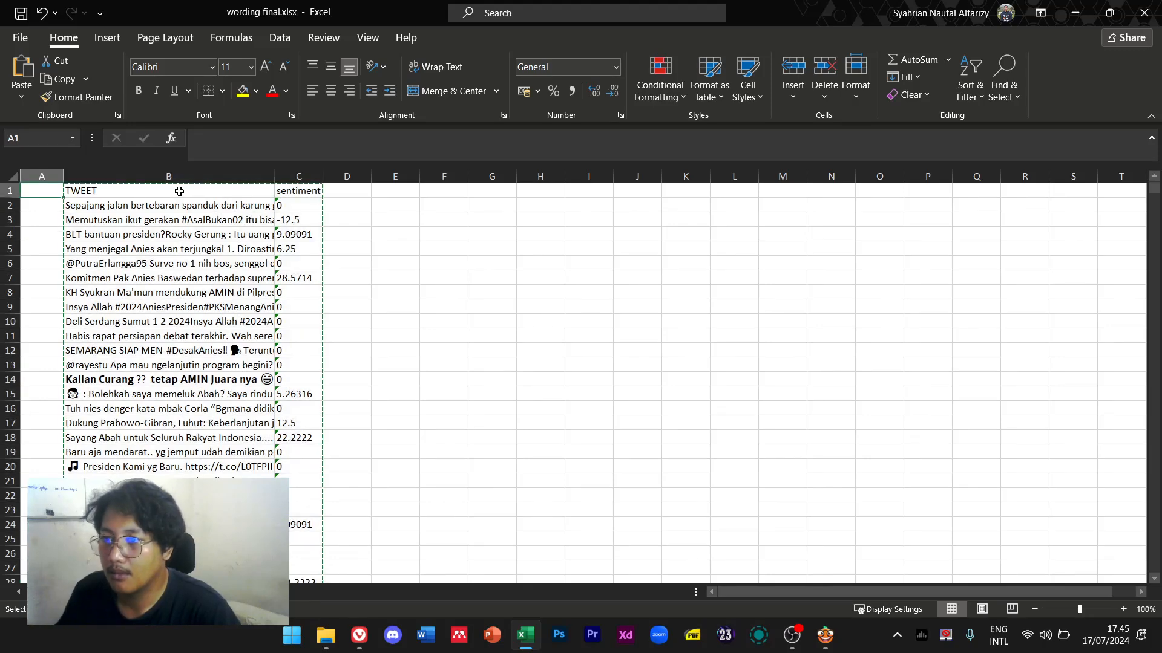
key(ctrl+v)
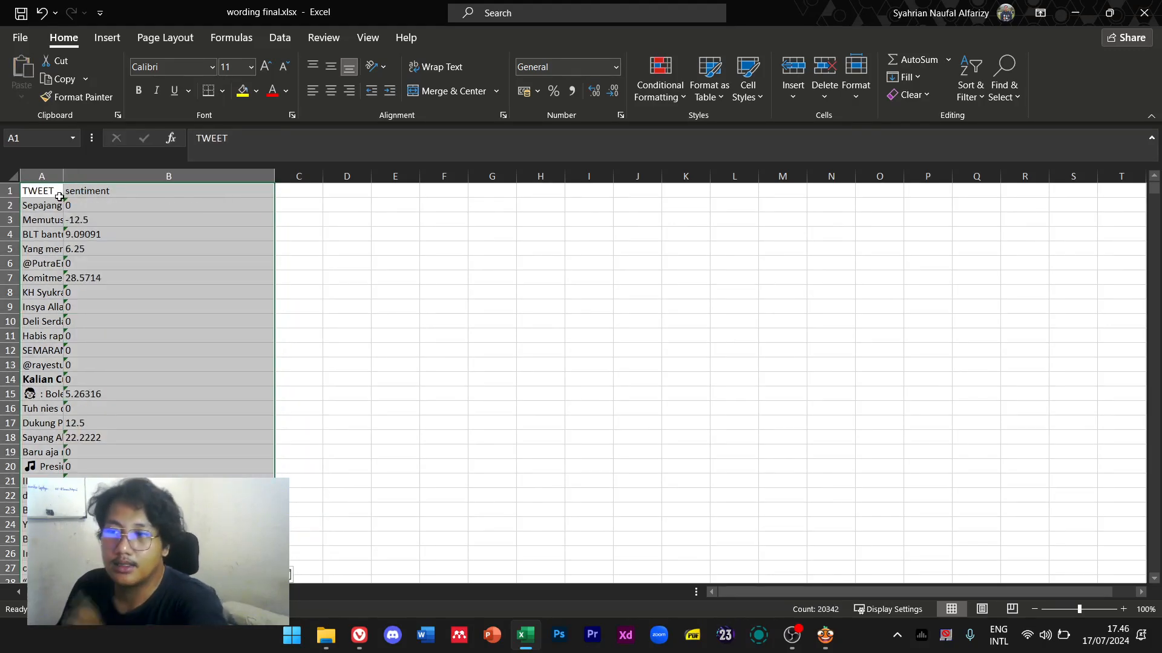
Auto-fit column A to the tweet text, trying and undoing an exact column width
double_click(64, 176)
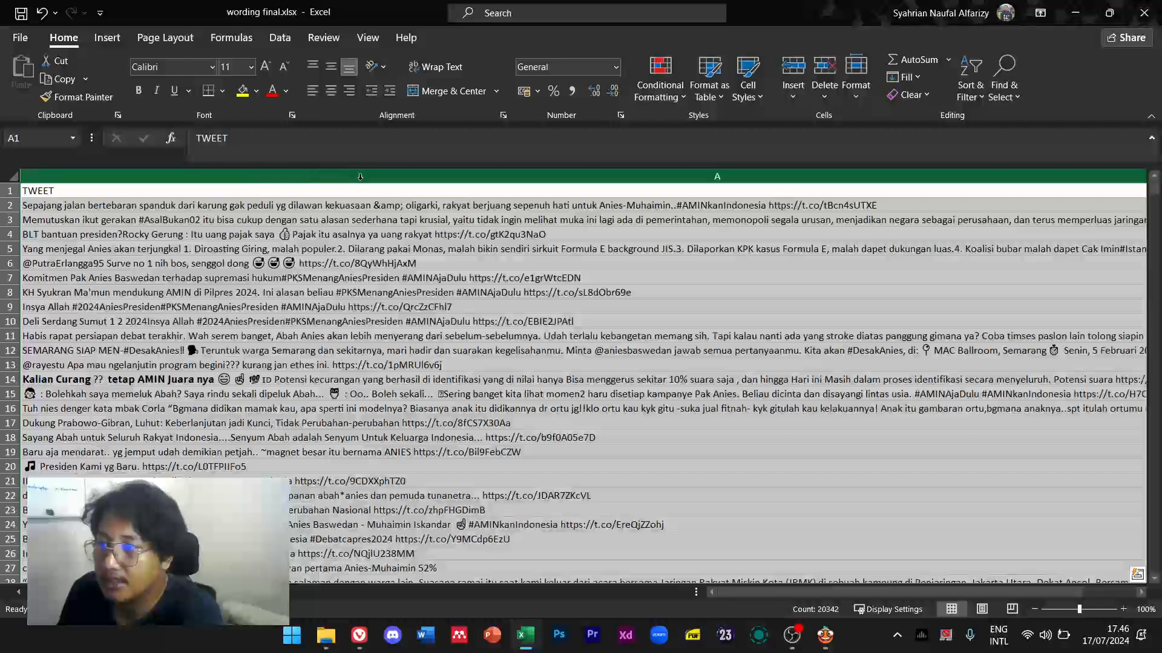
drag(751, 592, 774, 582)
click(795, 176)
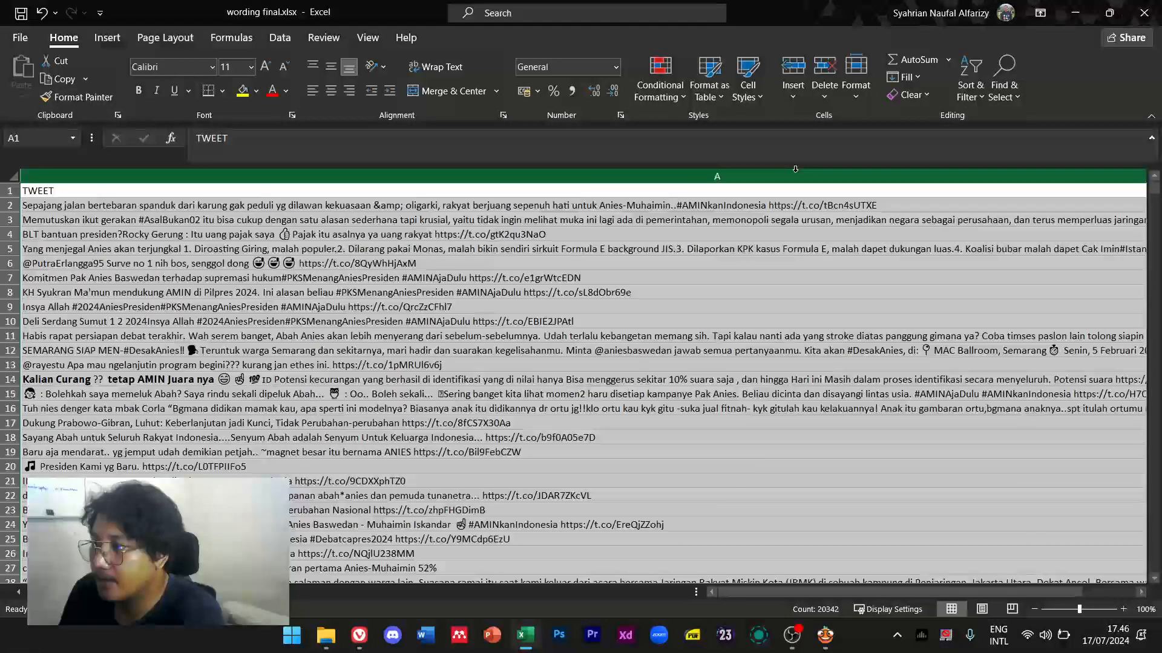
right_click(794, 176)
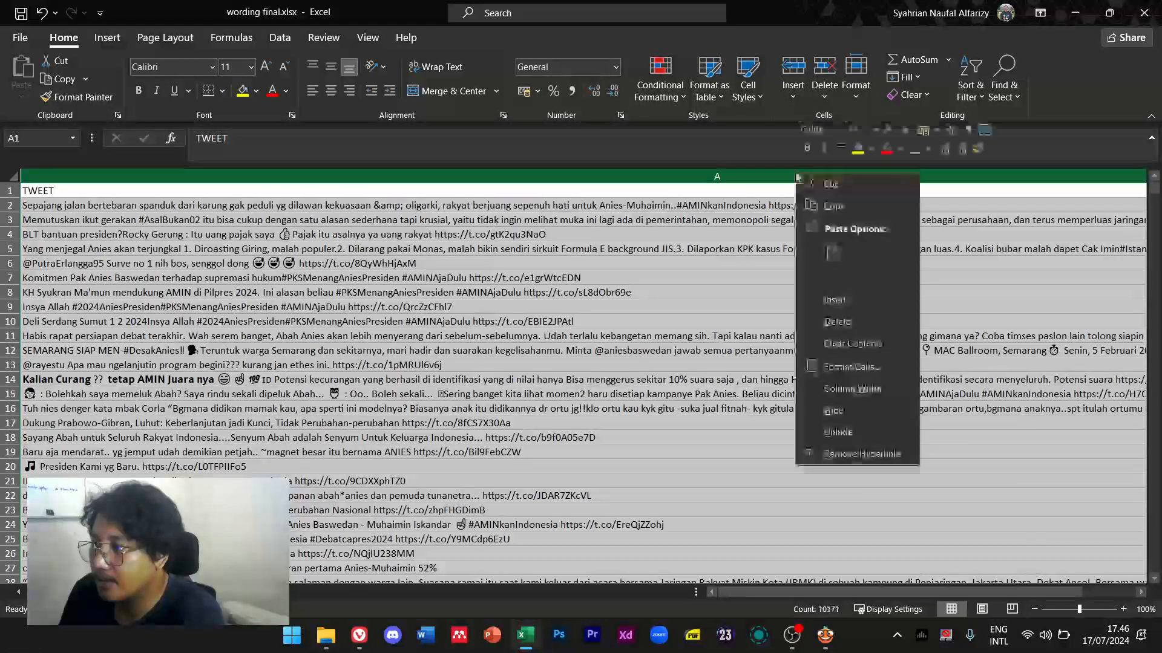
click(854, 384)
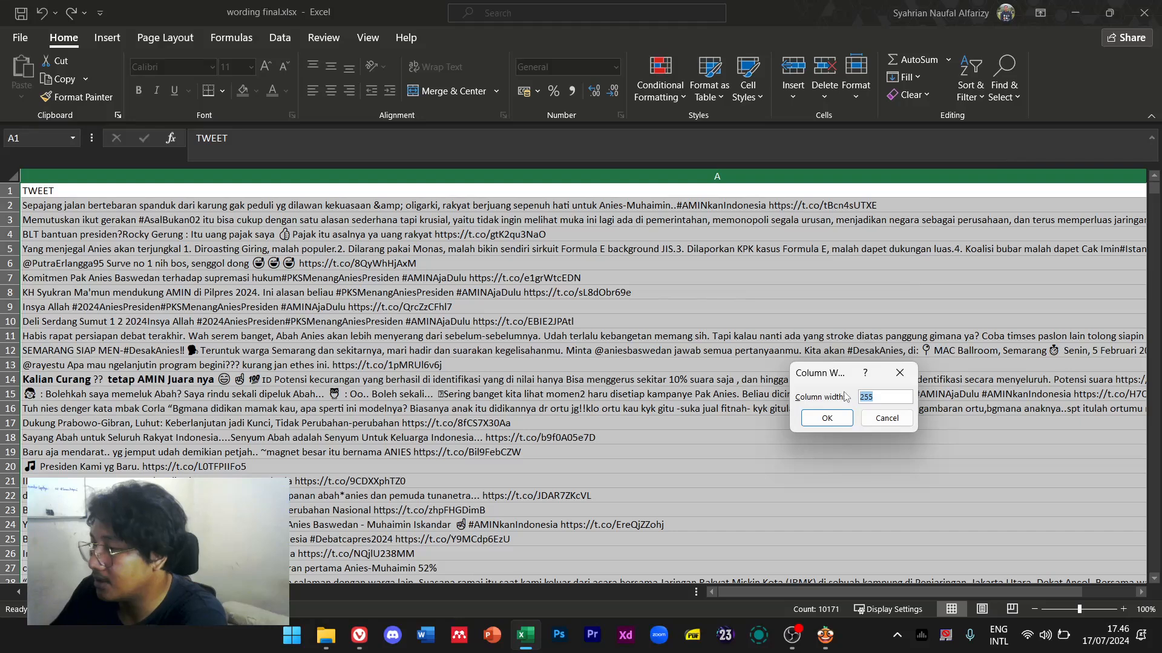
key(Return)
key(ctrl+z)
click(690, 275)
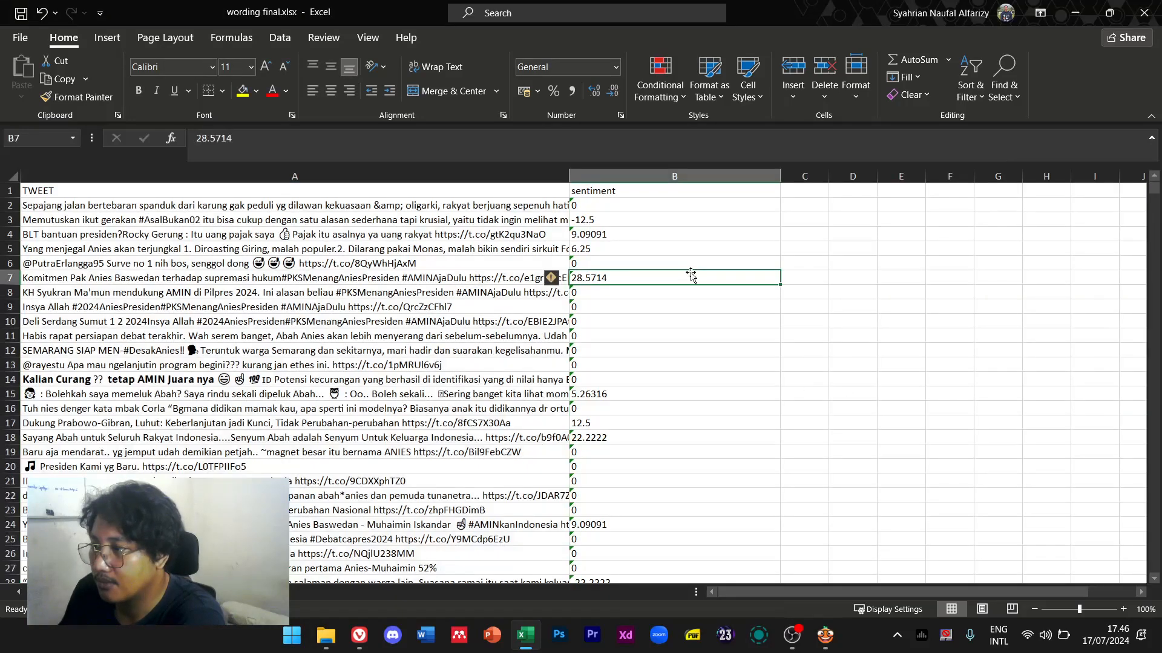
Freeze the top header row with View > Freeze Panes > Freeze Top Row
click(10, 191)
right_click(10, 193)
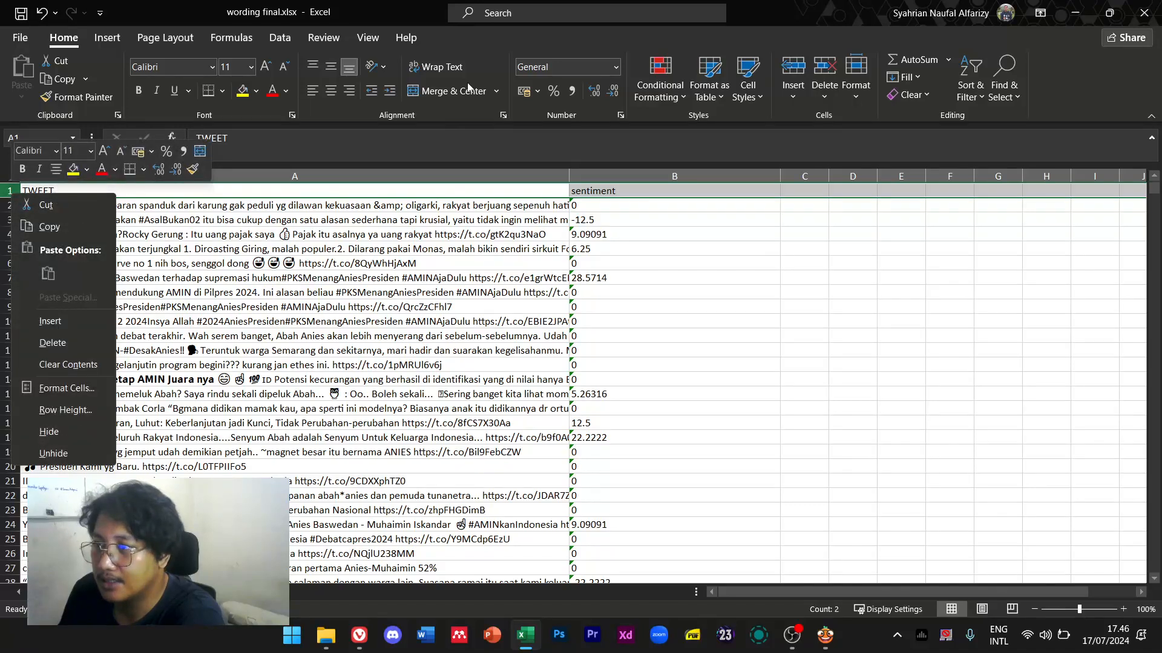
click(367, 38)
click(504, 79)
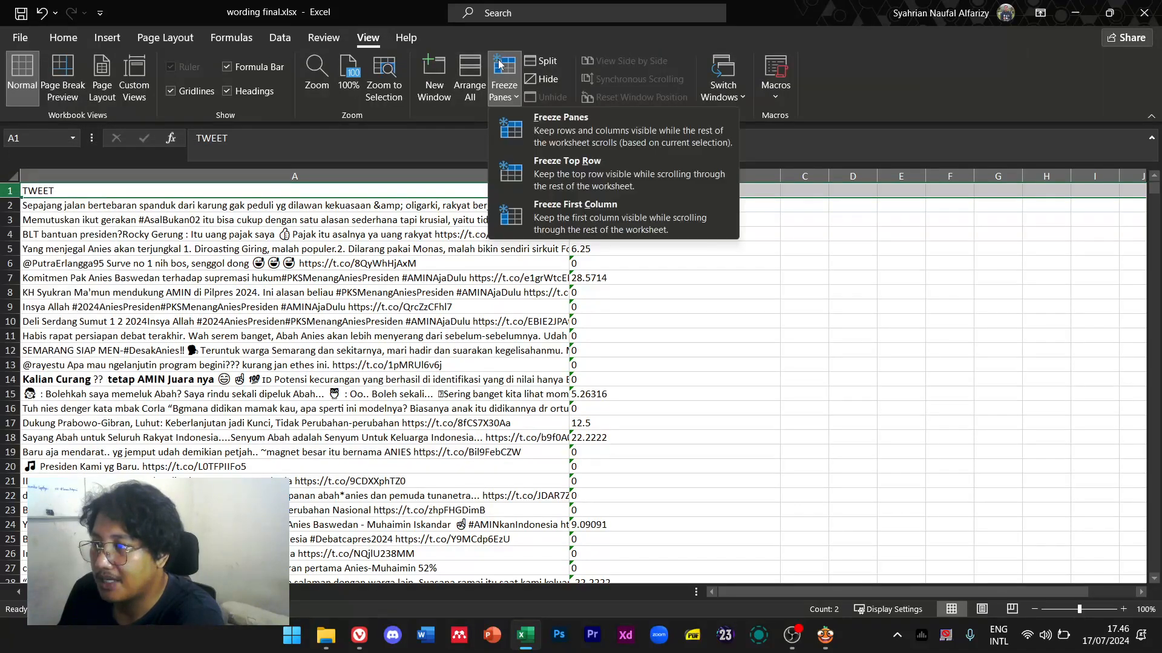
click(534, 171)
Select the sentiment values from B2 down to the last row
click(674, 293)
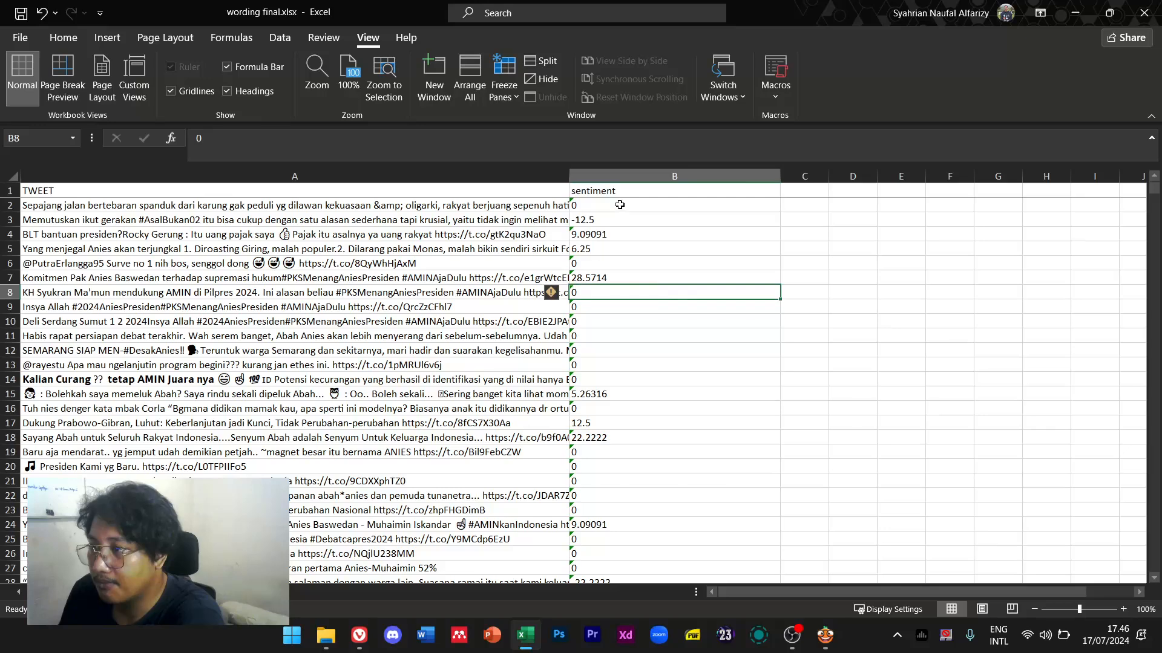
click(656, 176)
right_click(659, 179)
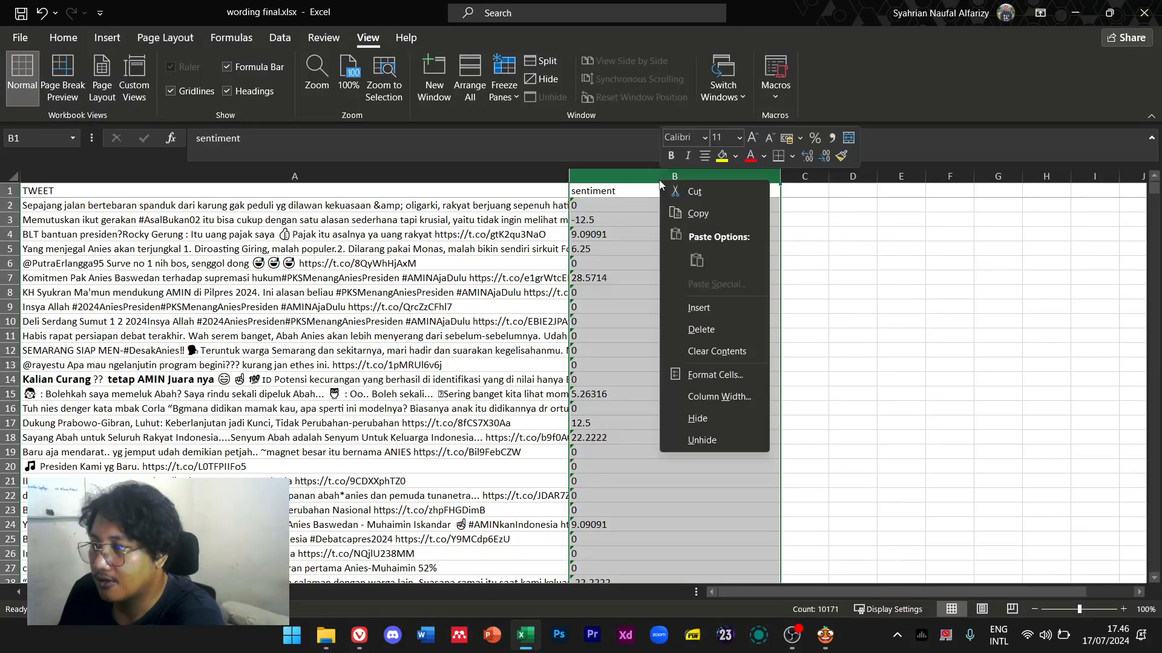
key(Escape)
click(630, 206)
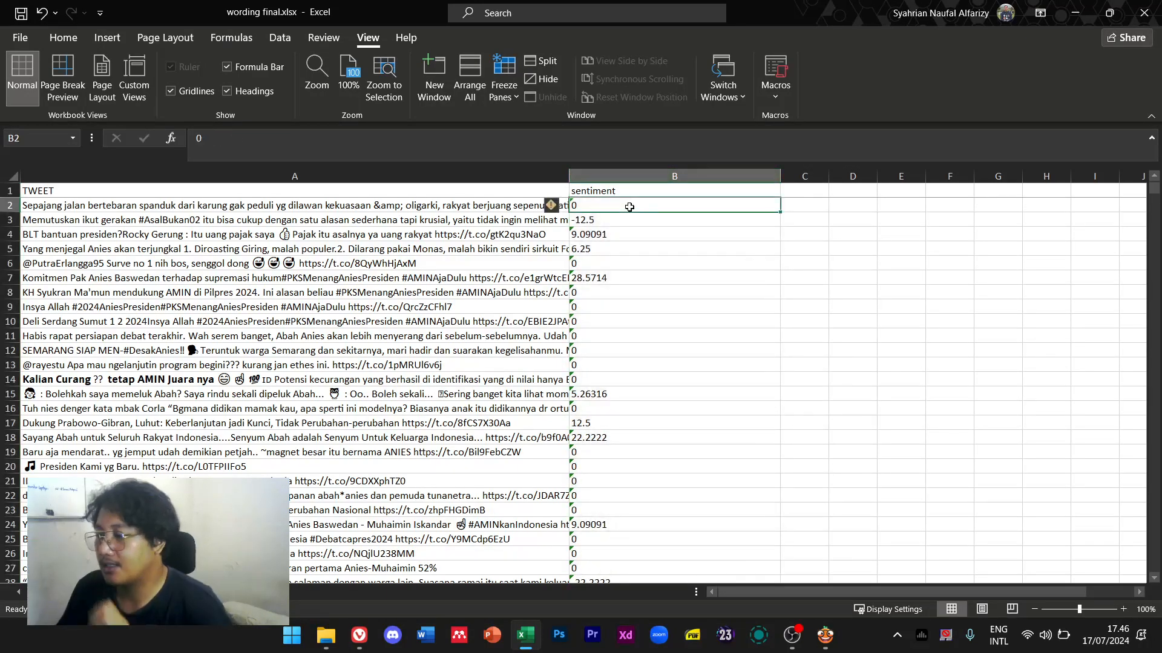
key(ctrl+shift+Down)
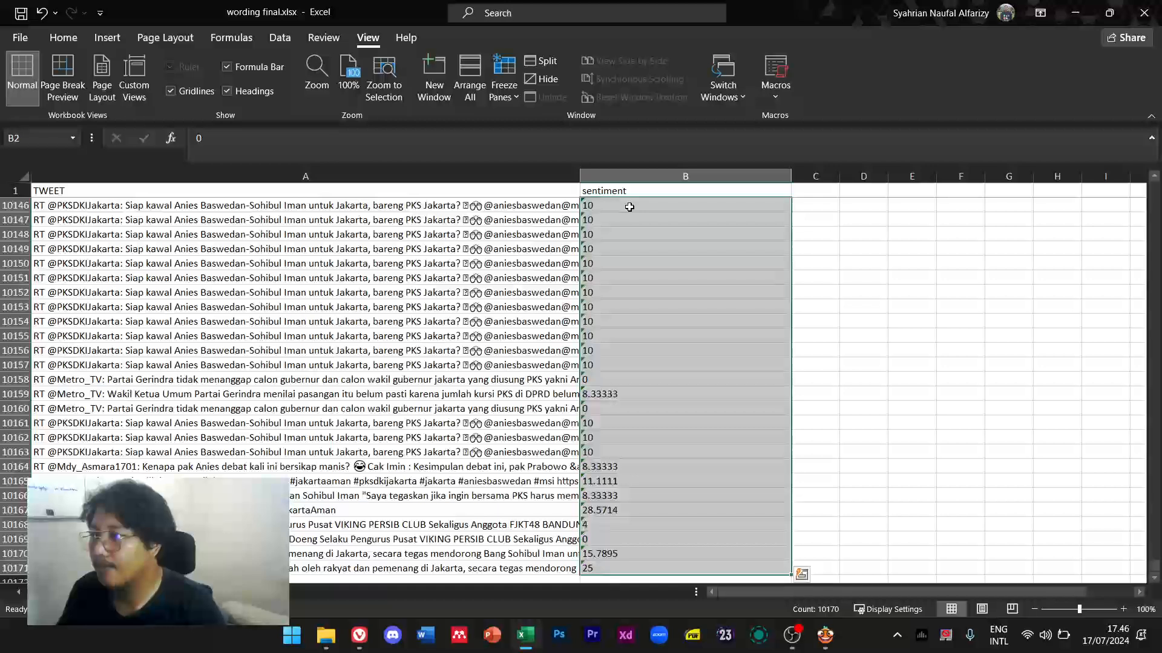
Sort the sentiment values A to Z, expanding the selection to keep tweets with scores
click(64, 38)
click(970, 85)
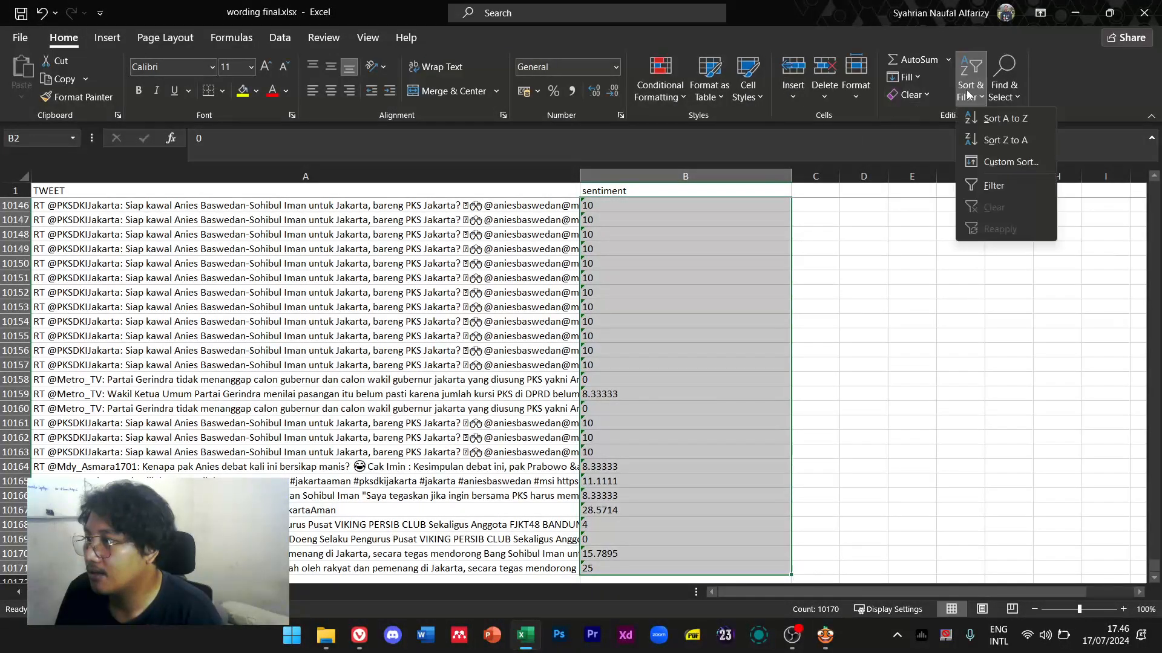
click(1026, 120)
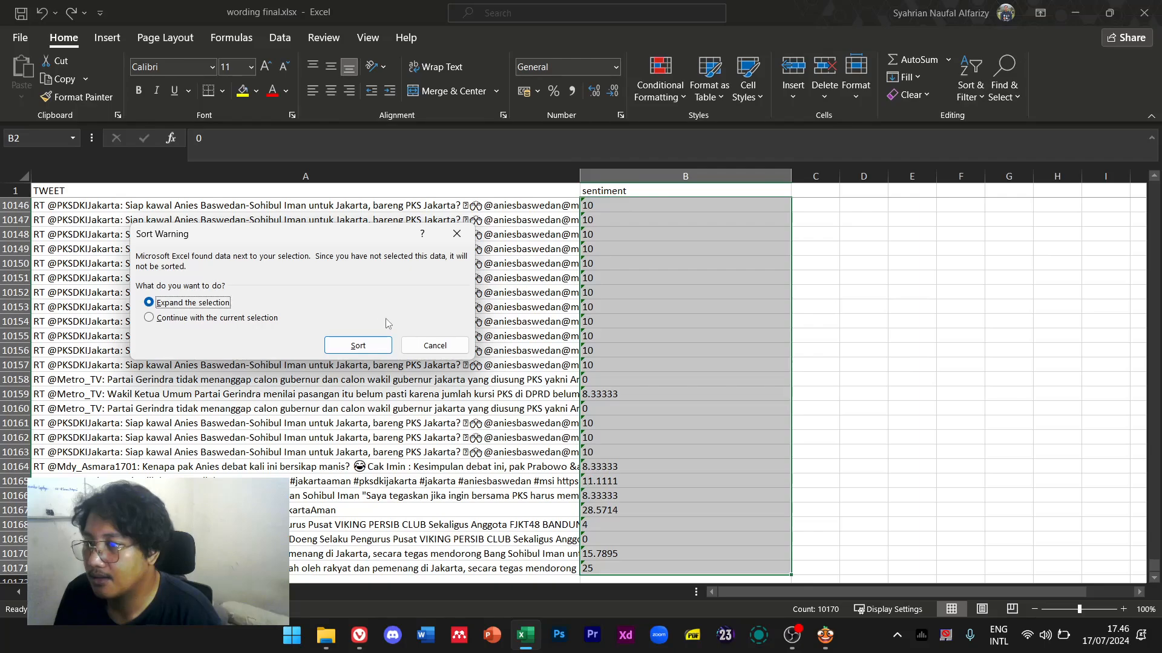
click(359, 342)
Check the sorted scores, including cell B144, then switch to an empty sheet
scroll(544, 375, down, 20)
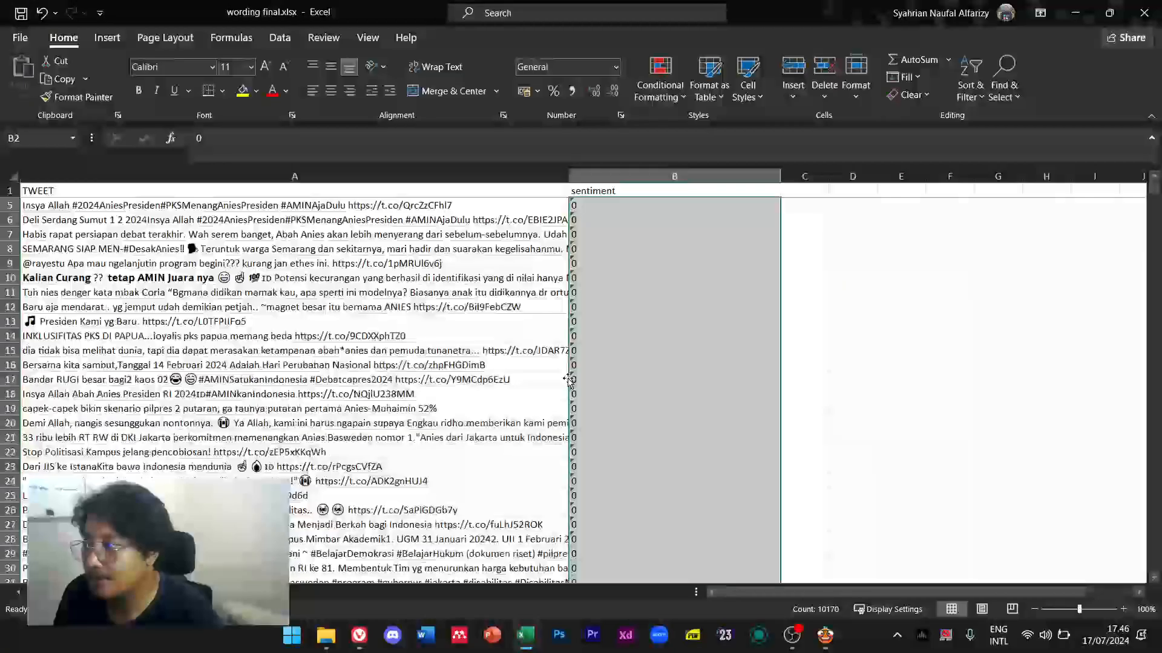
scroll(599, 340, down, 20)
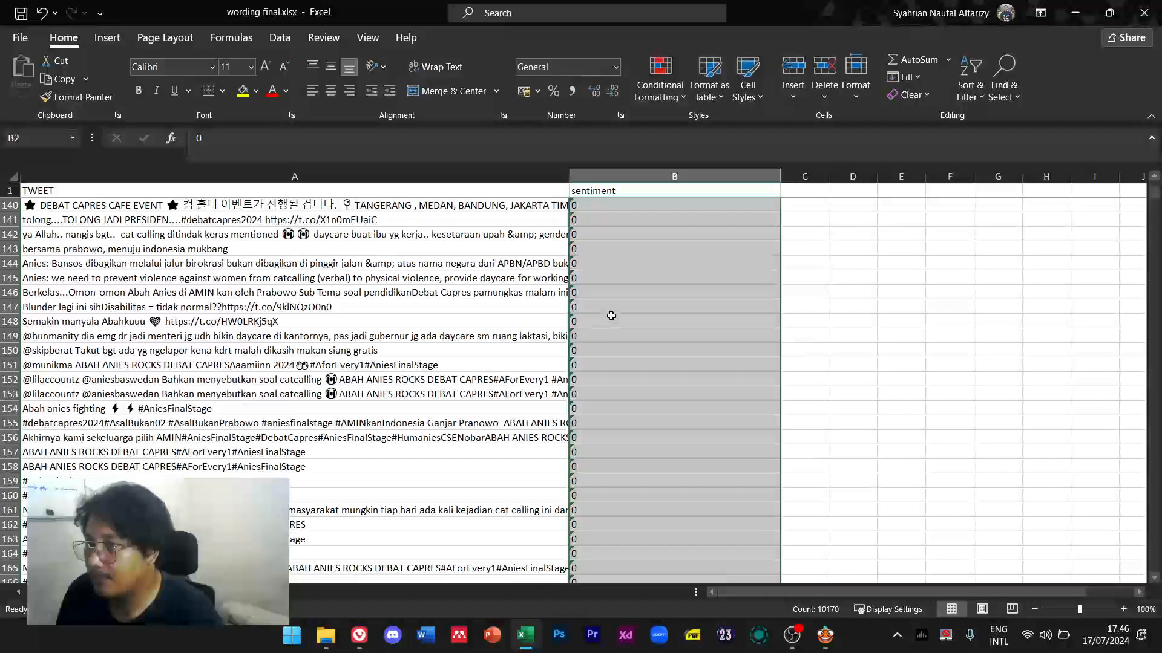
click(1018, 252)
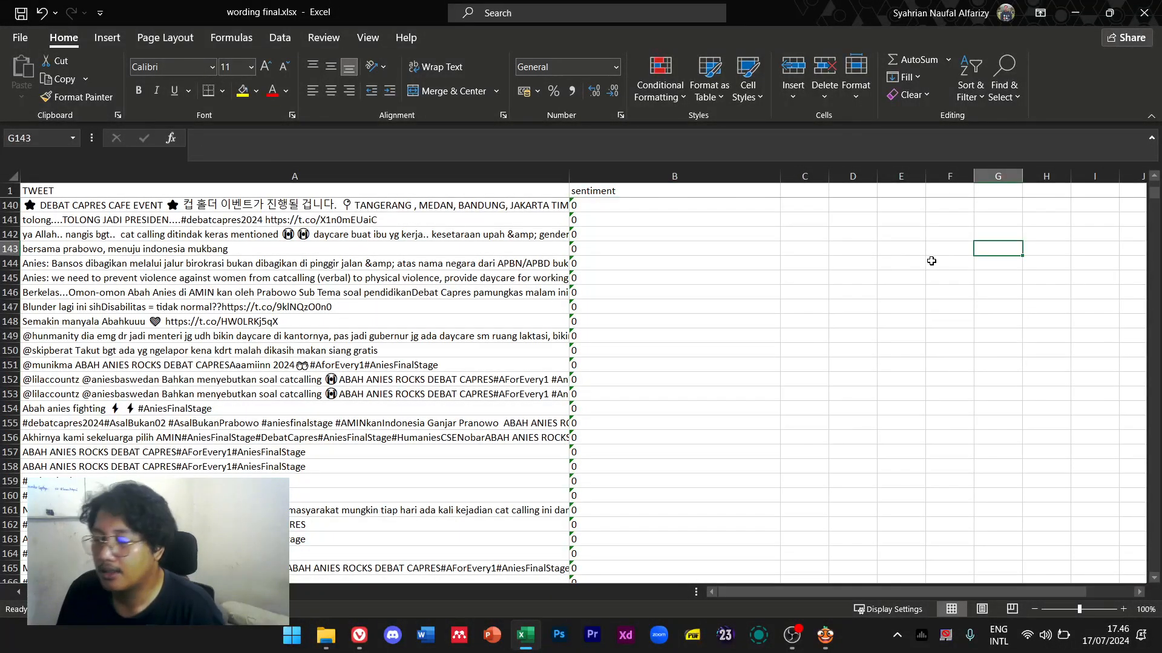
click(736, 265)
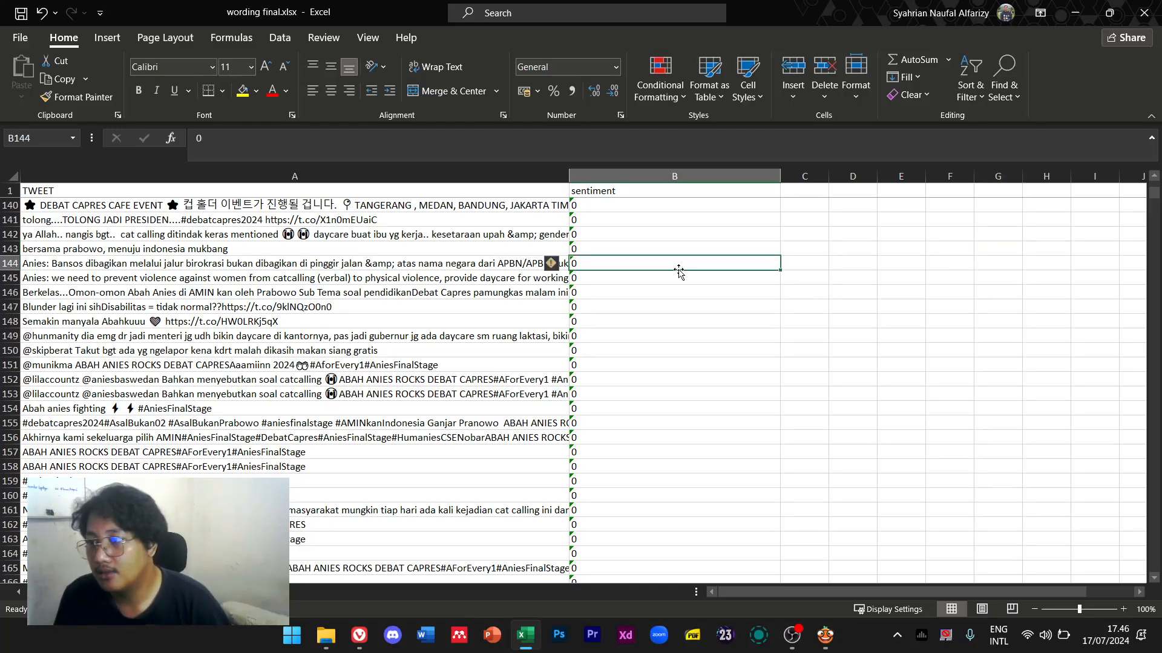
drag(1156, 203, 1135, 502)
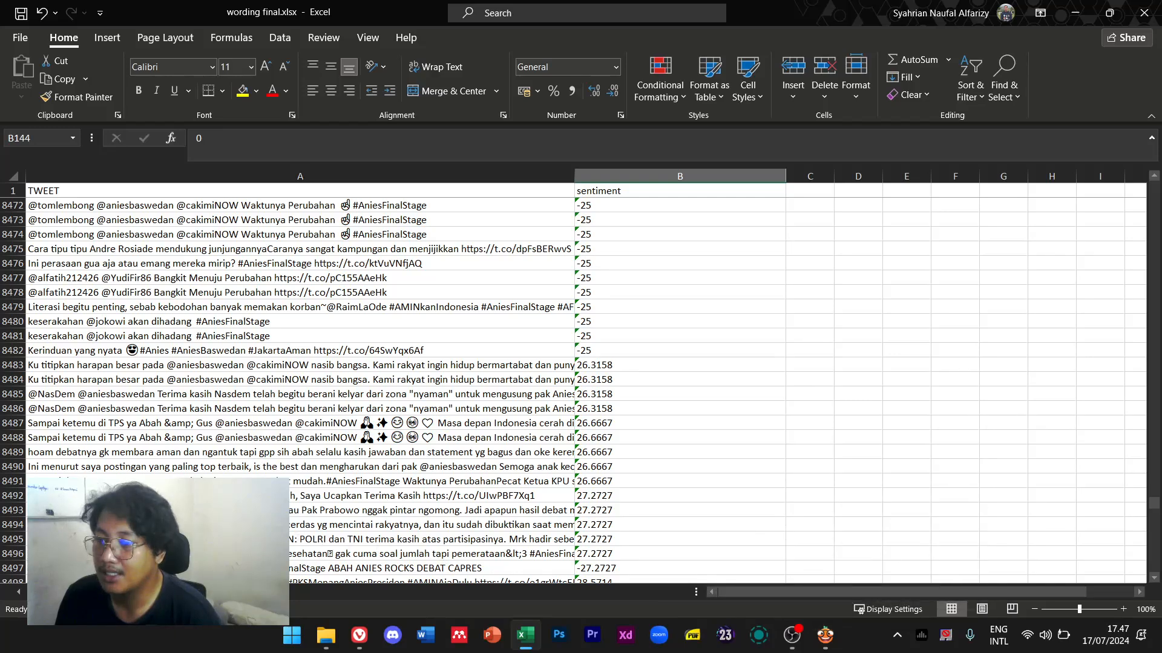
click(109, 592)
click(828, 640)
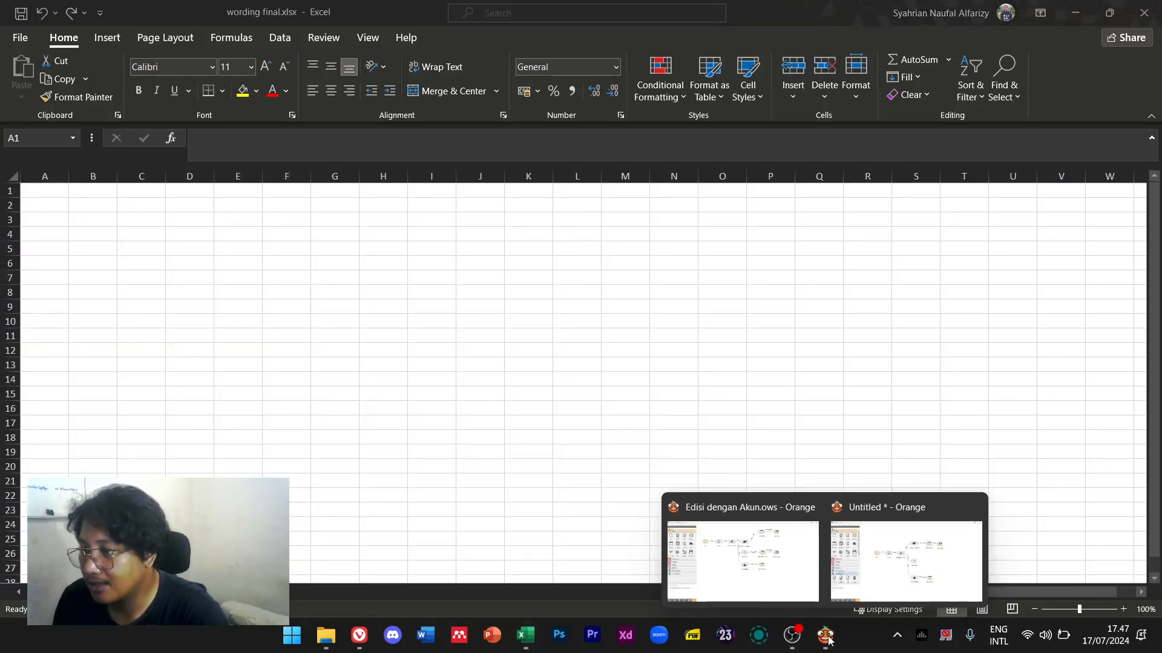
Open Data Table (2) and select the most negative tweets at the top
click(890, 532)
double_click(754, 173)
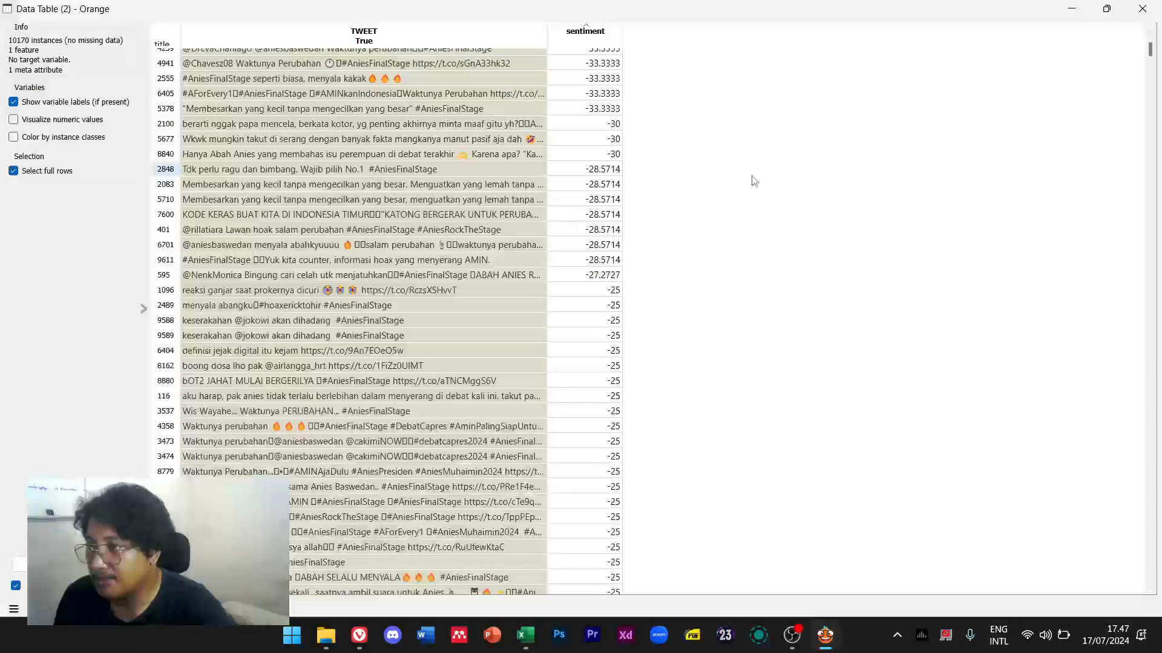
scroll(764, 181, up, 20)
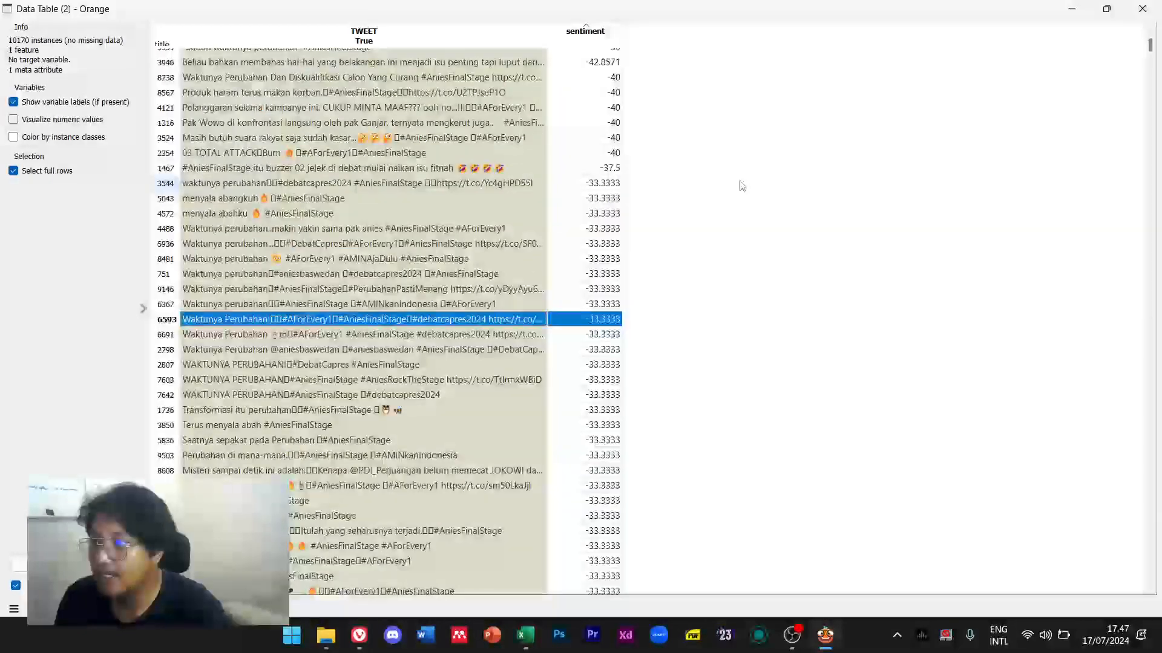
scroll(702, 195, up, 7)
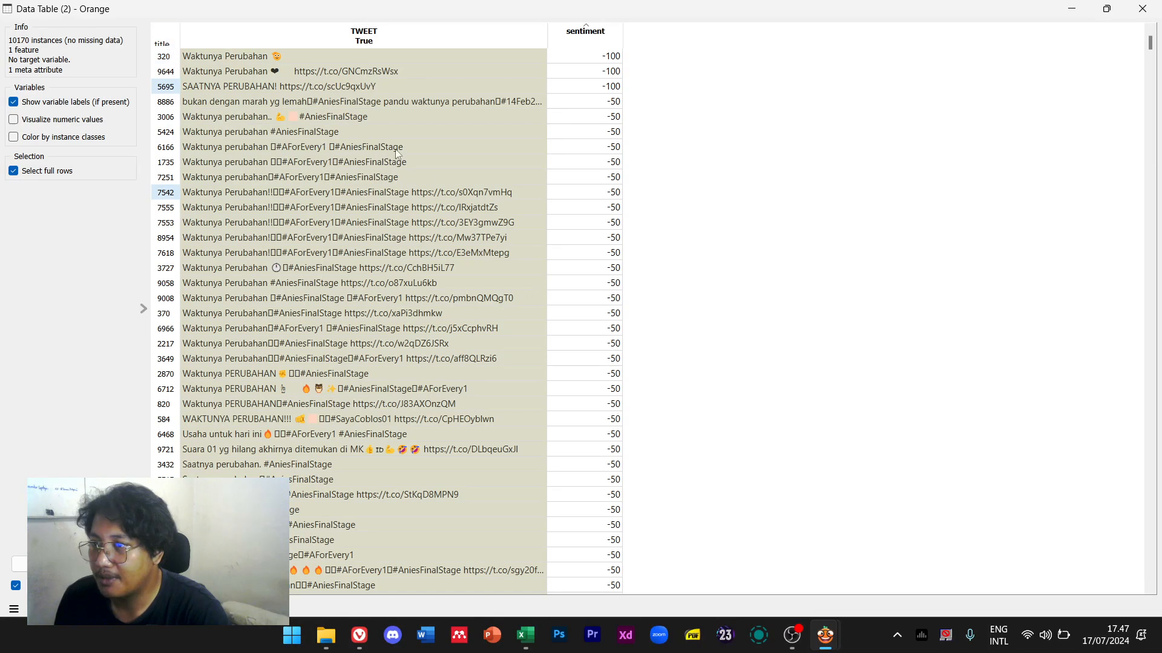
drag(266, 57, 507, 113)
click(591, 54)
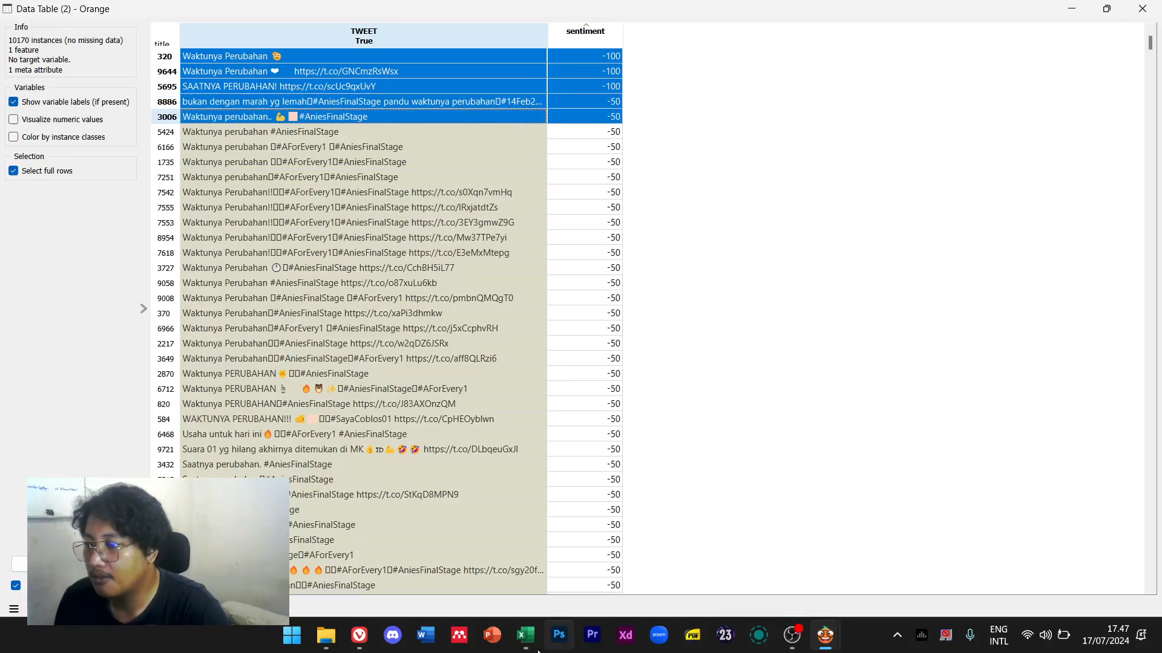
Paste the copied tweet into A1 of the spare Excel sheet and review the -50 rows
click(525, 635)
text(Waktunya perubahan.. ♿ #AniesFinalStage)
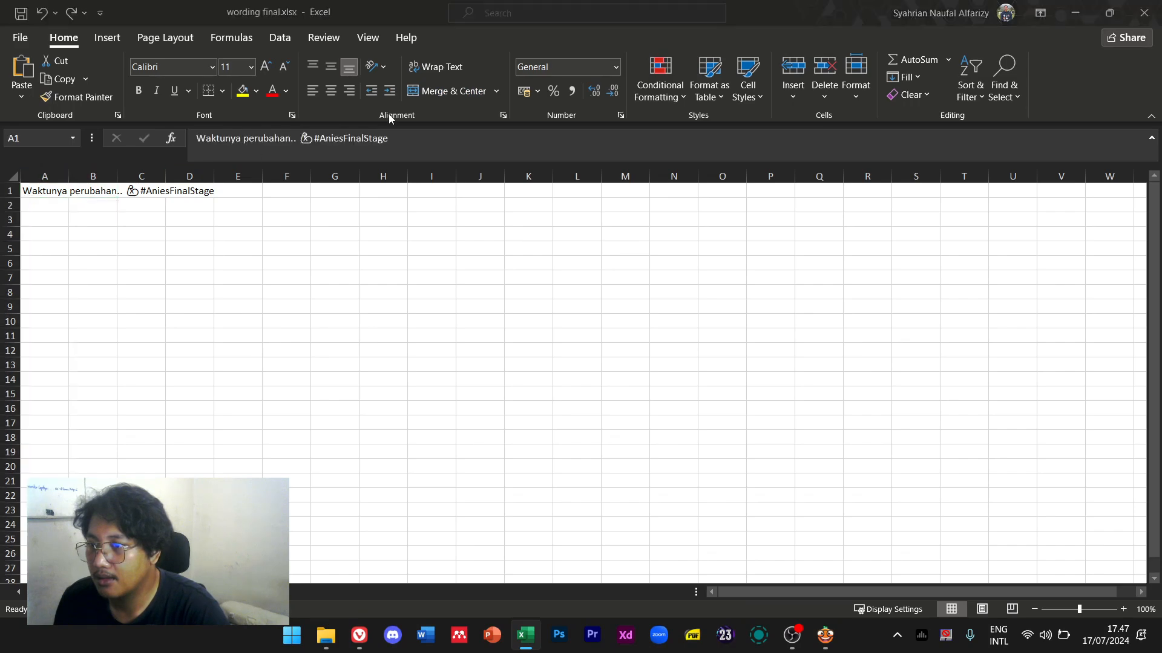
key(alt+Tab)
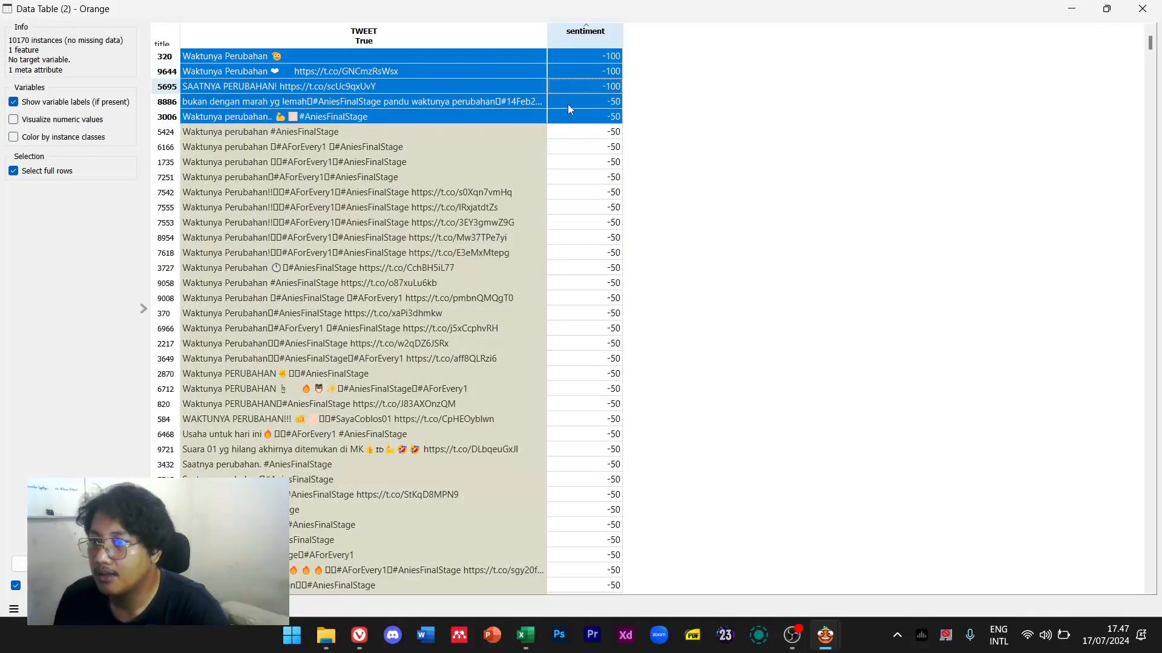
key(alt+Tab)
key(alt+Tab)
drag(599, 119, 581, 331)
click(731, 373)
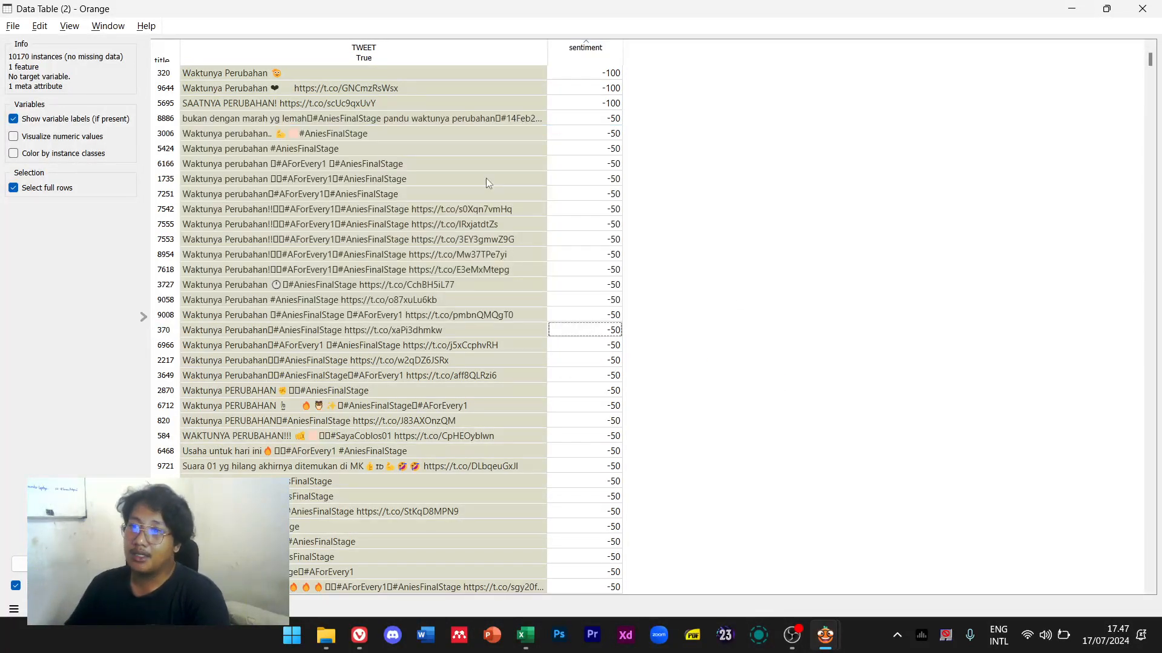
Close the Data Table (2) window and quit Excel without saving
click(80, 30)
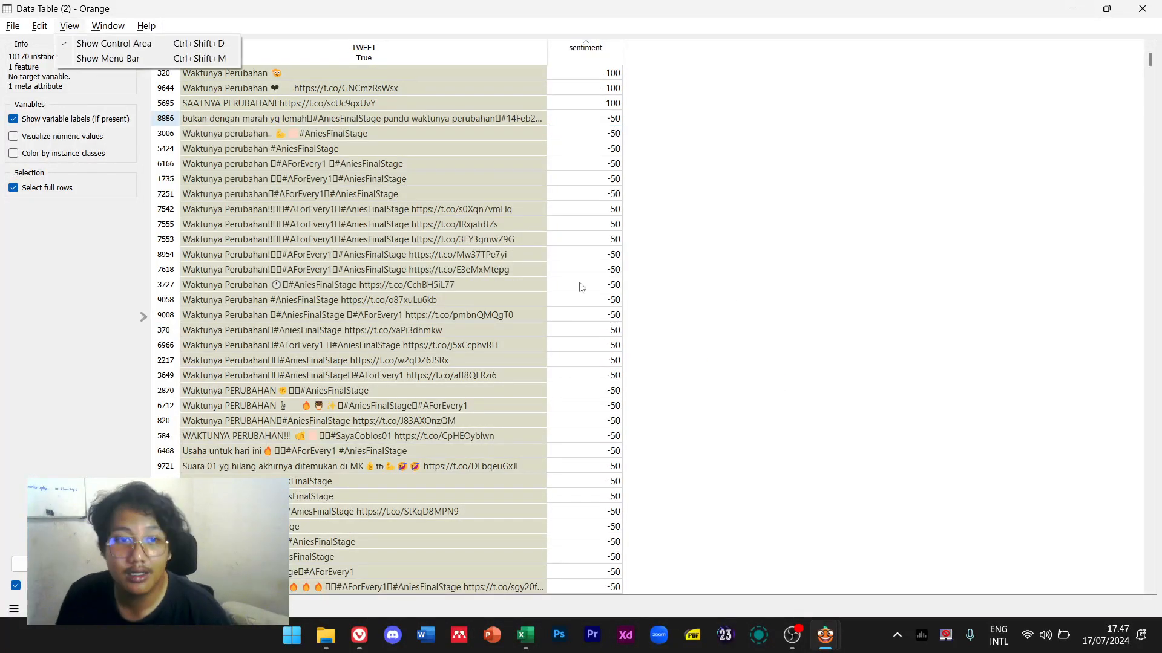
click(919, 314)
click(1148, 6)
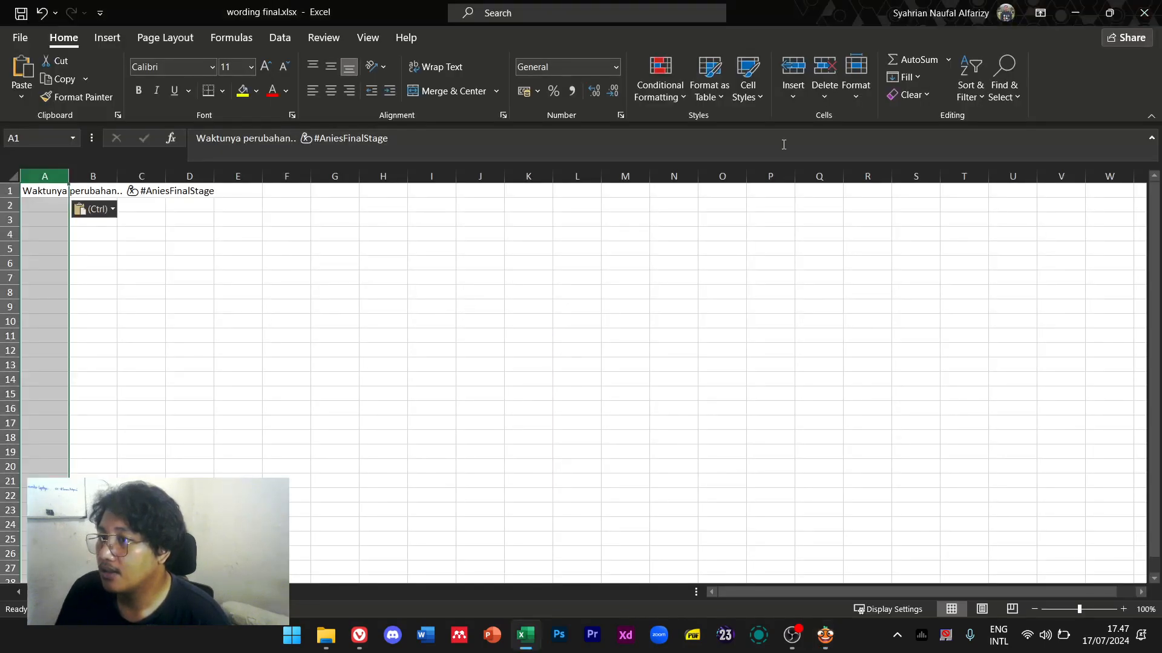
click(1144, 13)
click(581, 334)
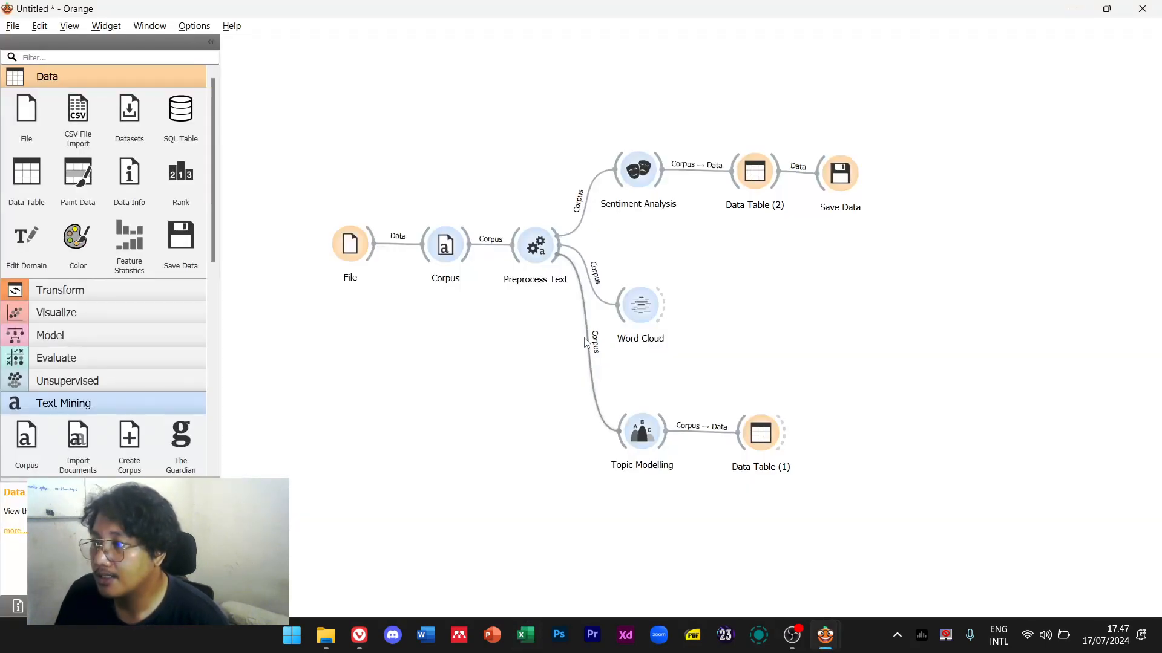